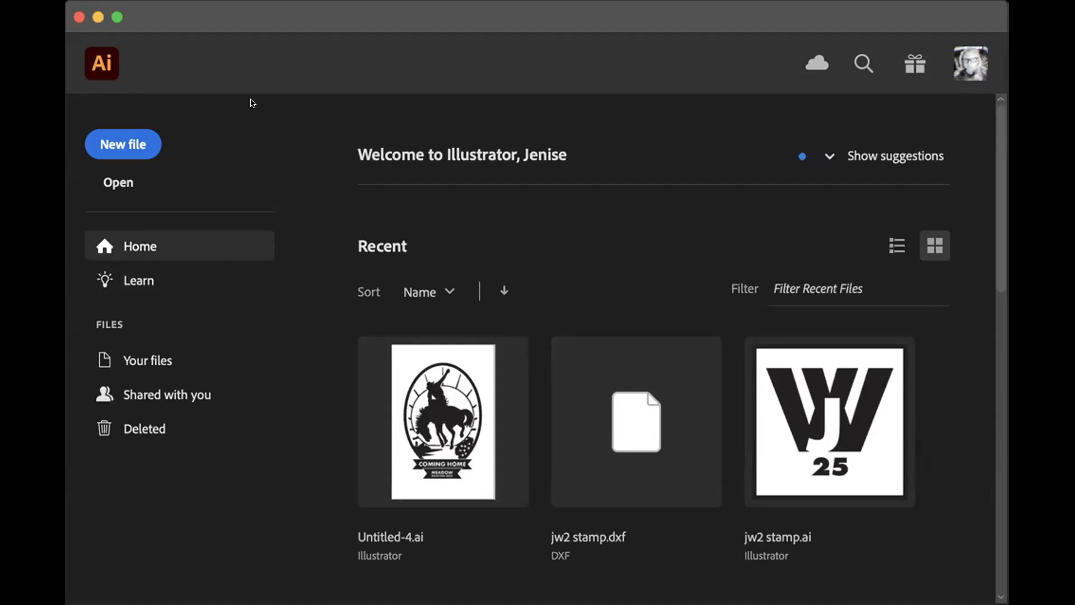
- Open Illustrator 3.ai from the 09_illustrator folder inside files for labs in the design summer 1 2025 folder
key("super+o")
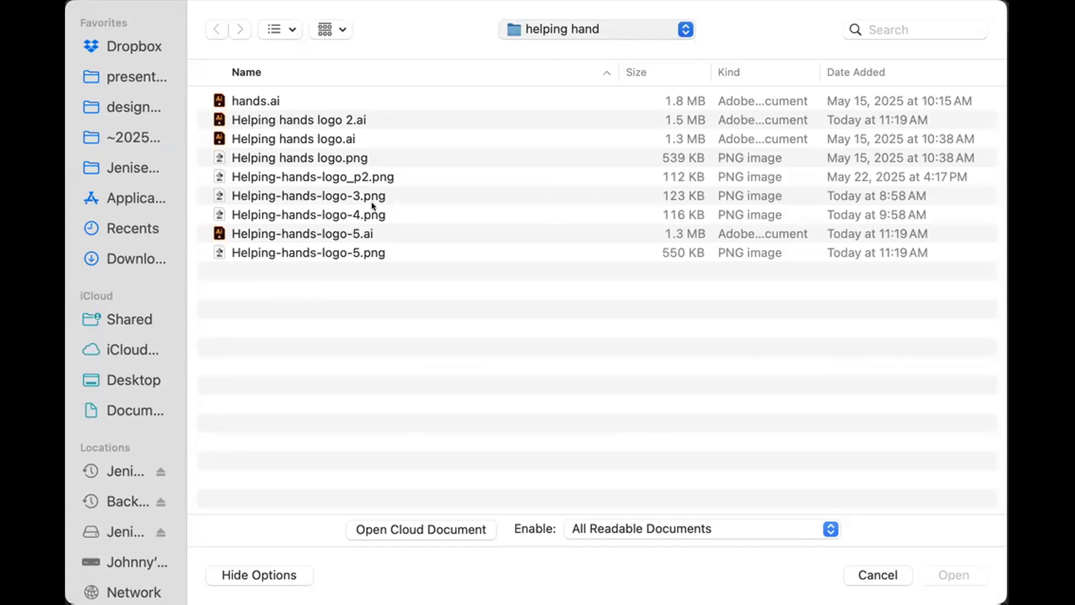
left_click(119, 100)
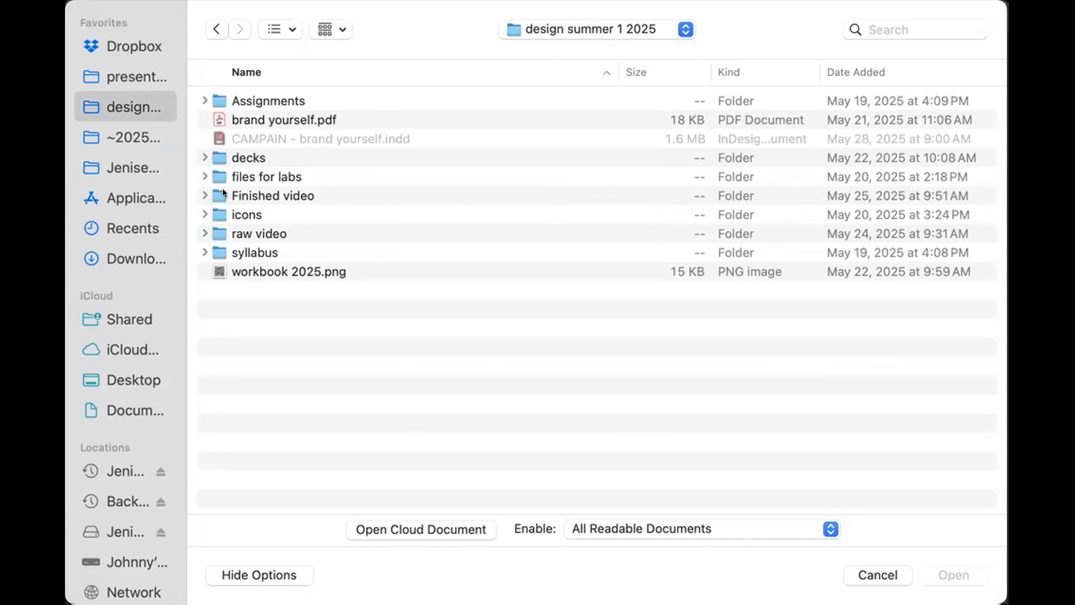
double_click(217, 172)
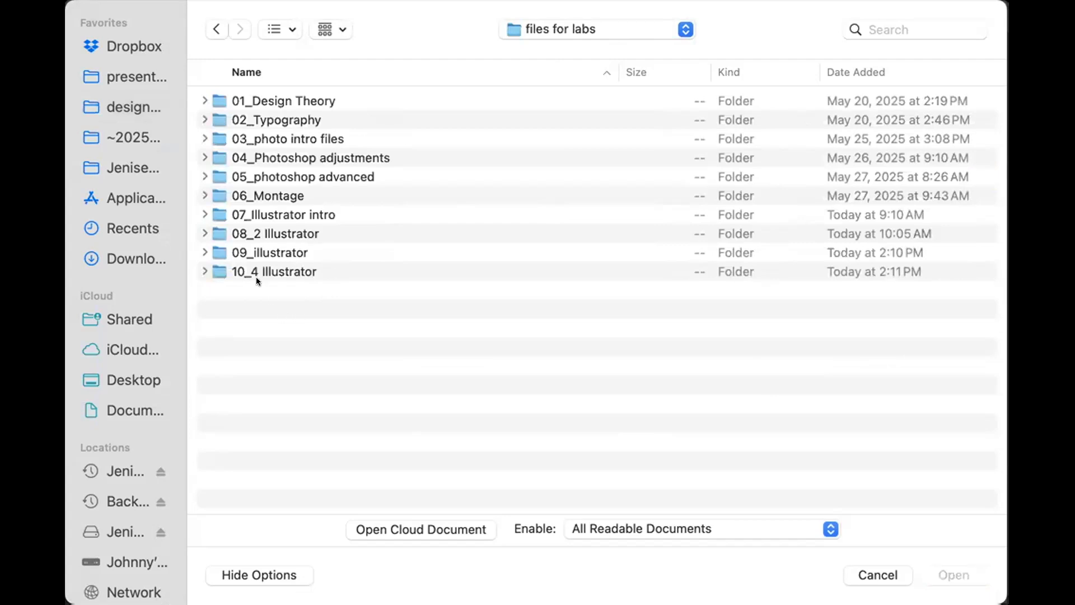
left_click(236, 70)
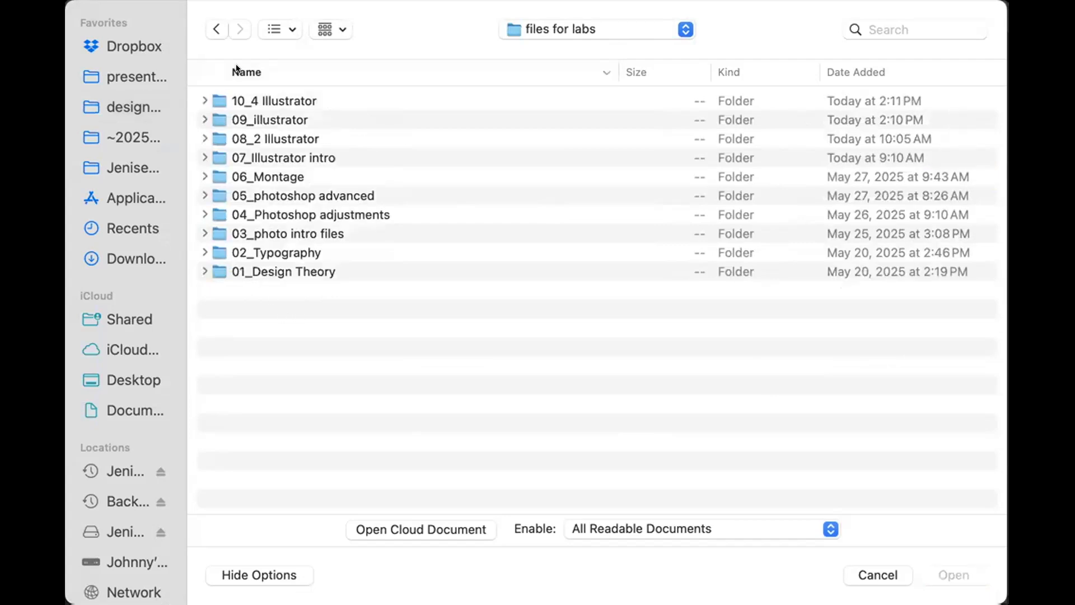
left_click(236, 69)
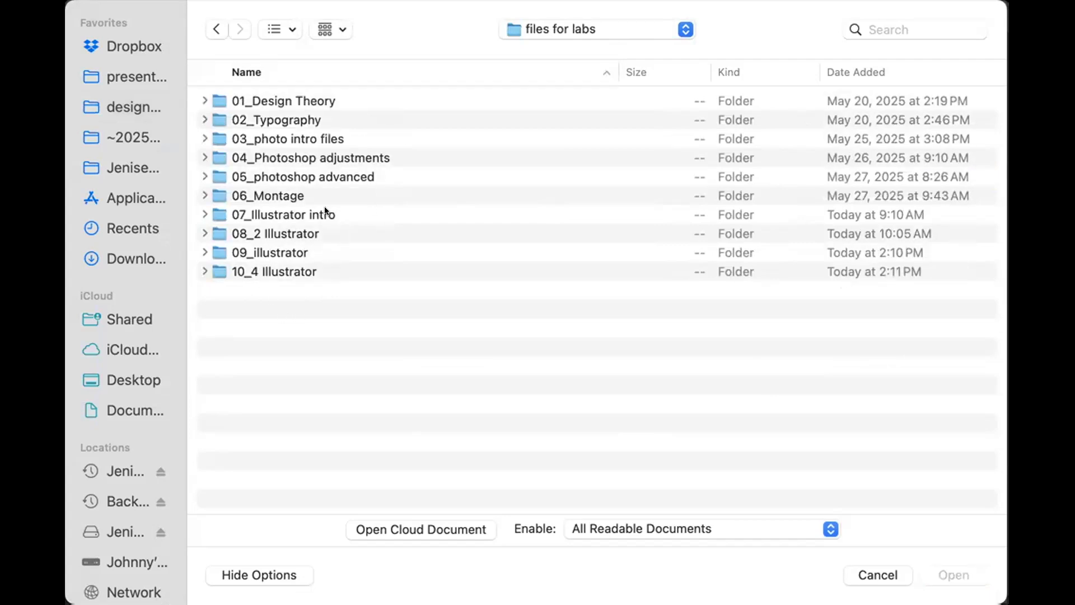
double_click(272, 253)
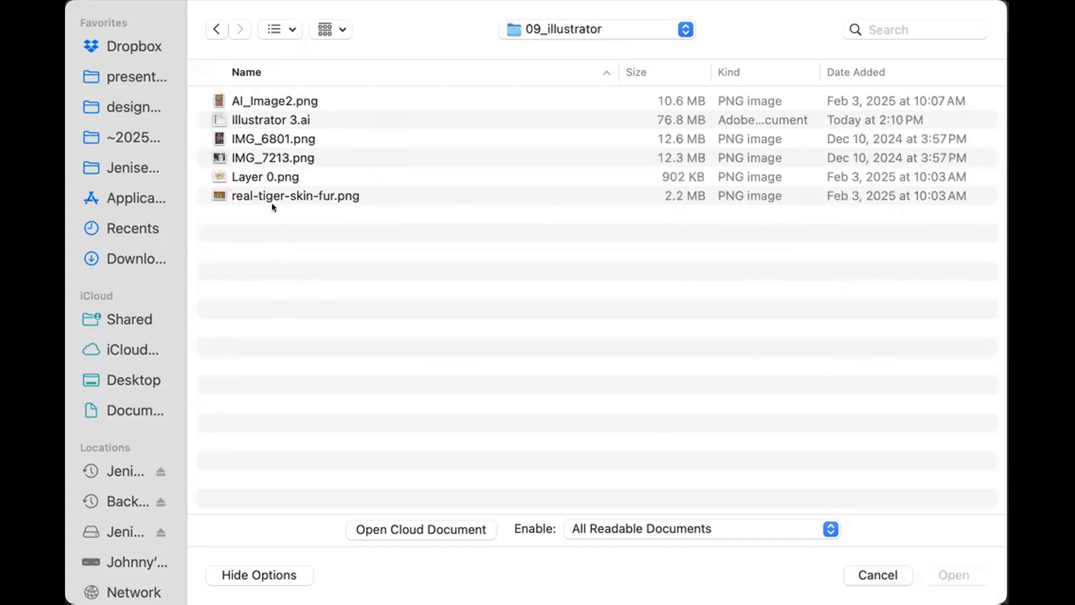
left_click(241, 118)
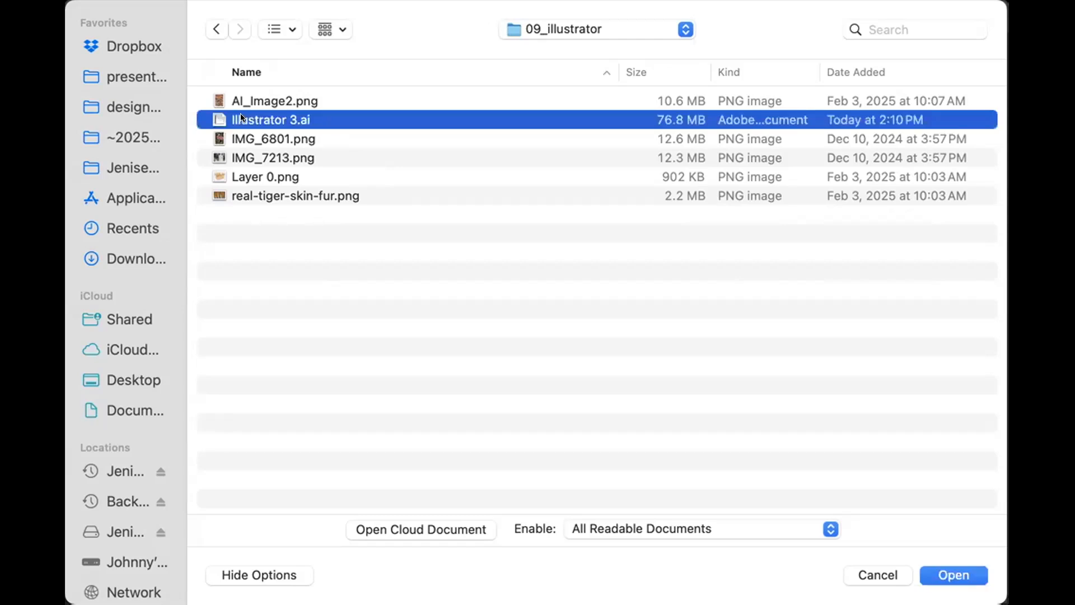
double_click(241, 119)
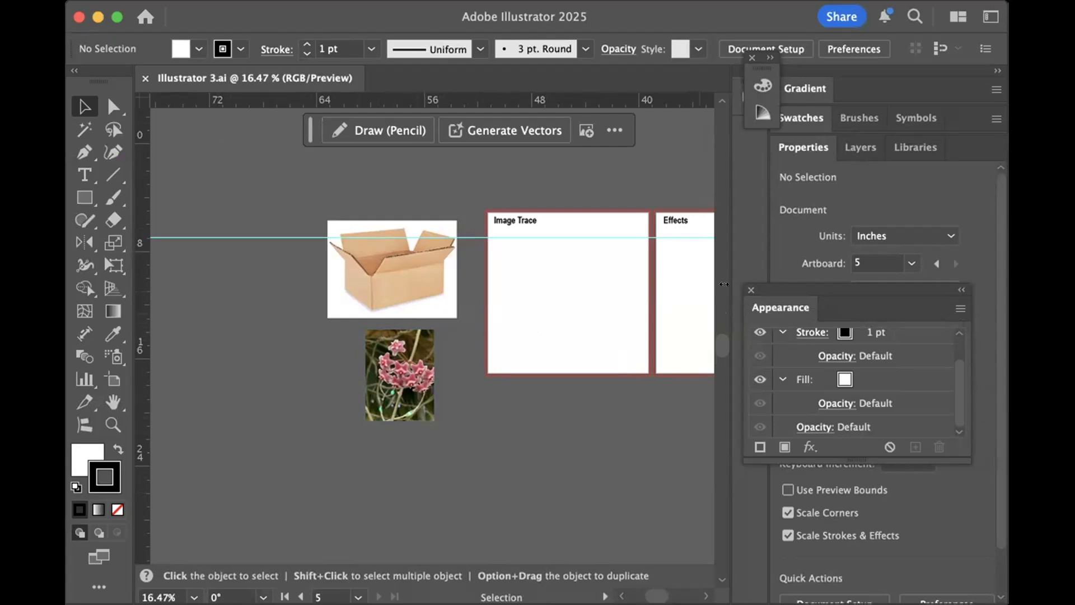
- Tidy the workspace to show the Control bar and the full set of tools, with the Properties, Layers and Libraries panels collapsed
left_click(751, 290)
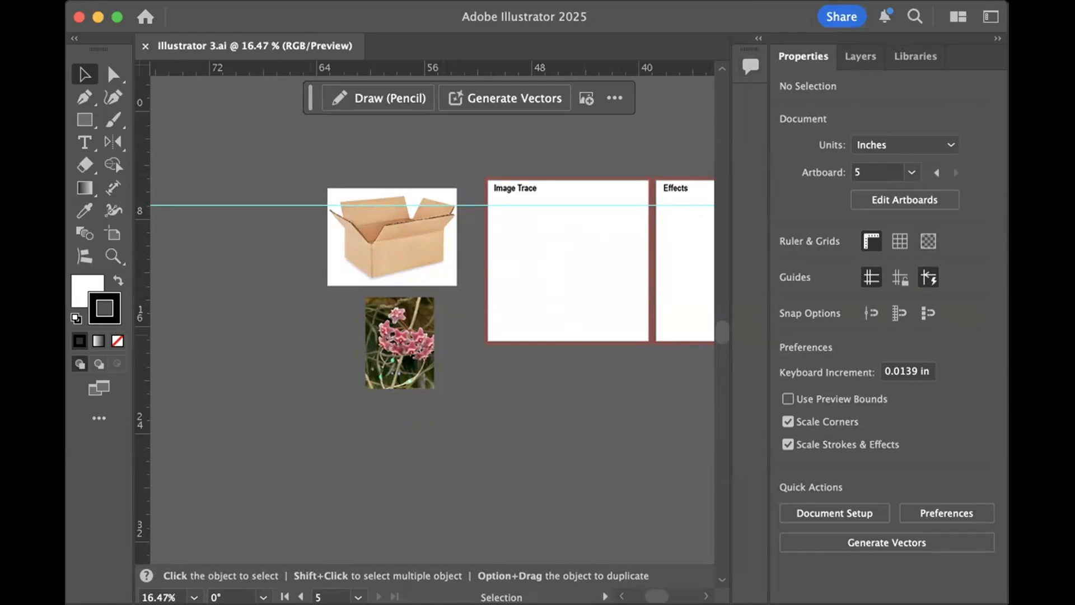
left_click(673, 204)
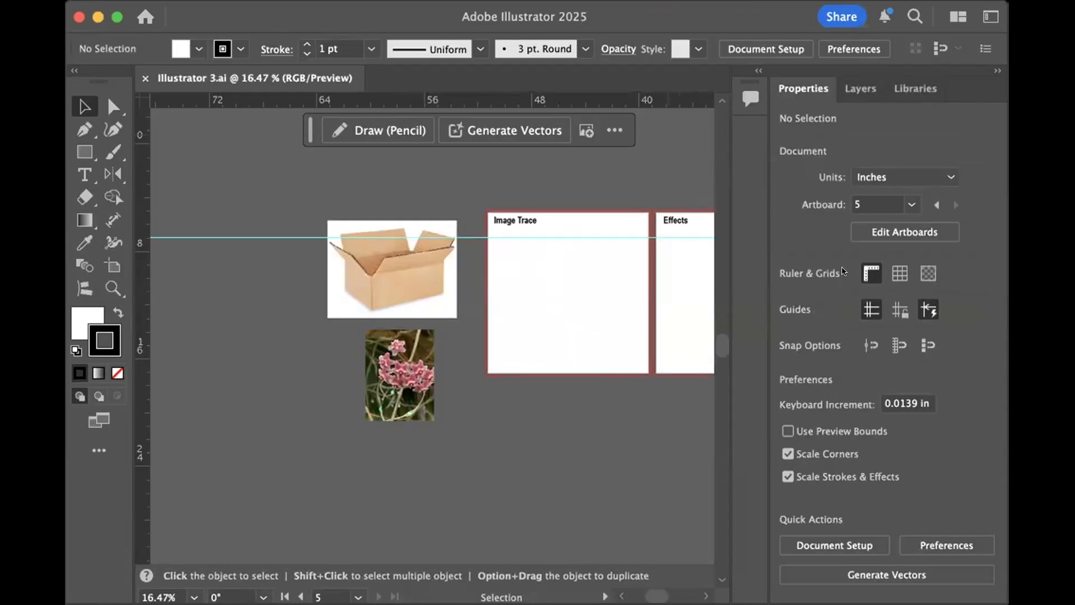
left_click(560, 251)
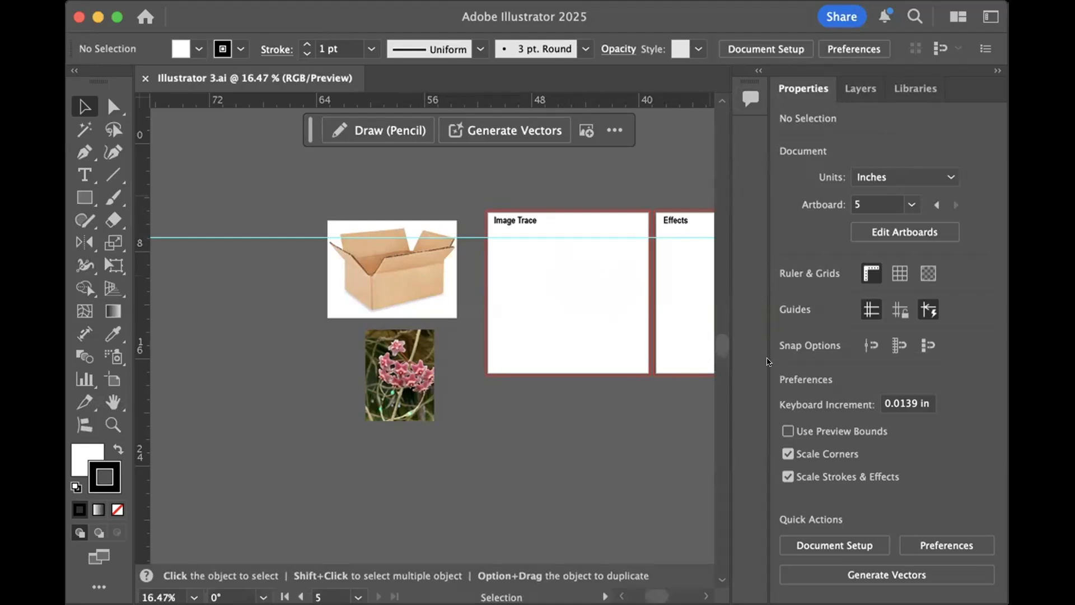
left_click(996, 67)
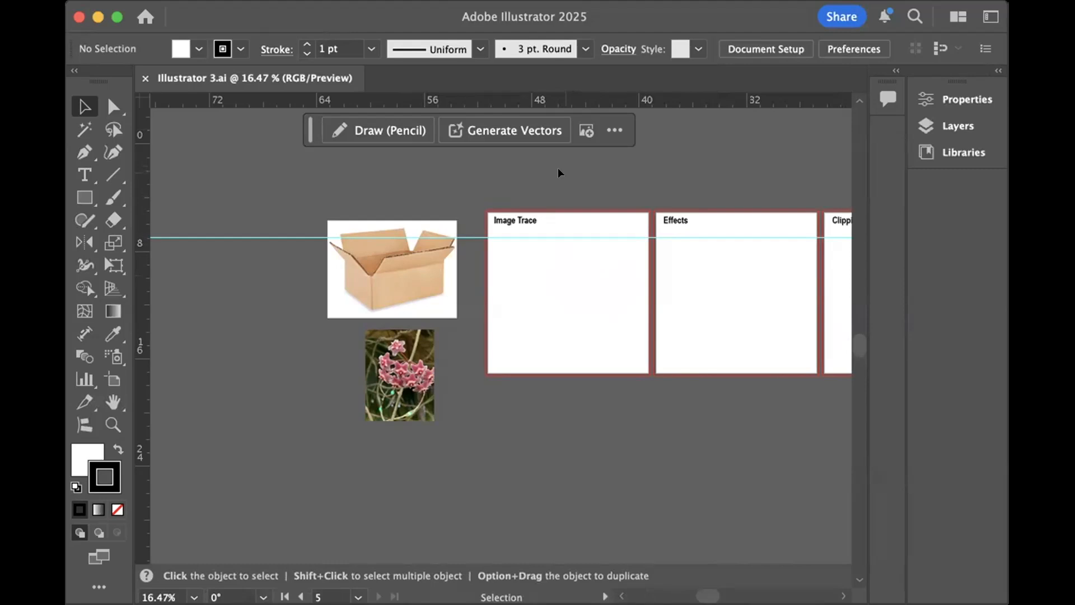
- Move the cardboard box image onto the Image Trace artboard, centred below its heading
left_click(526, 309)
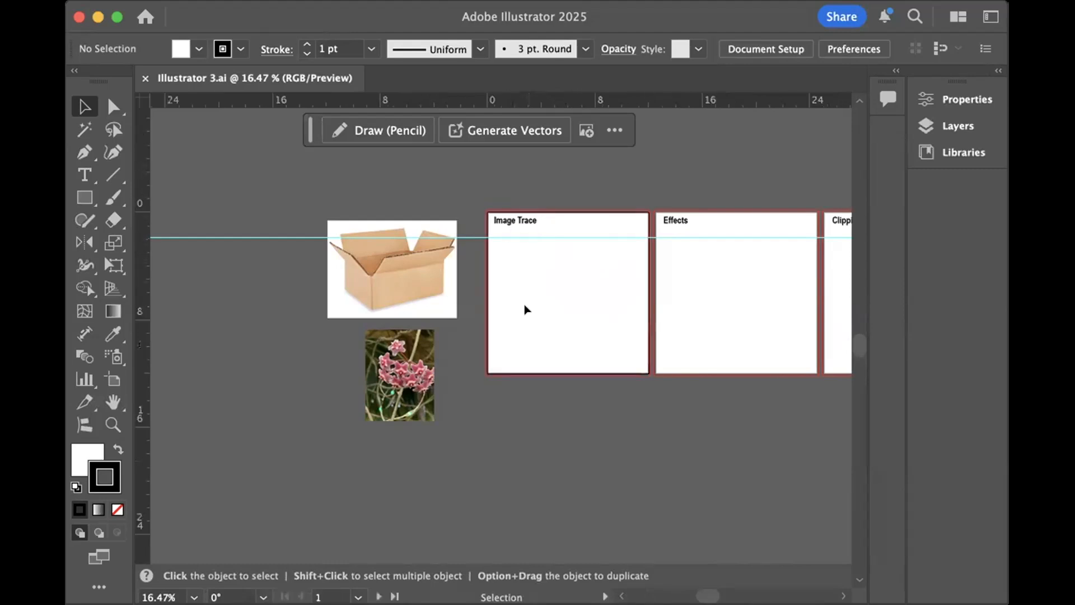
key("super+0")
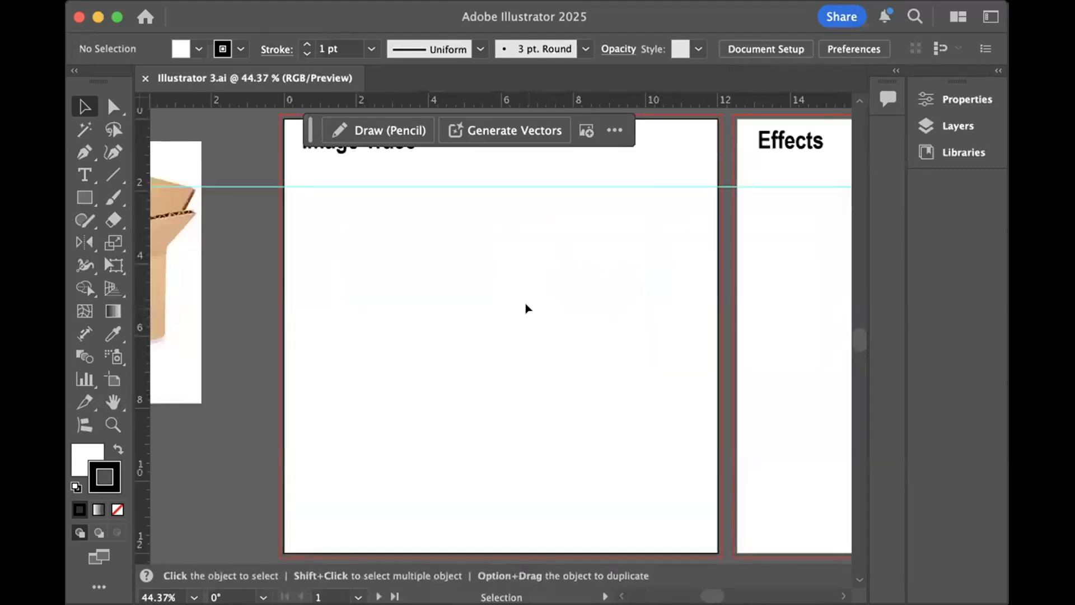
scroll(525, 309, "left", 8)
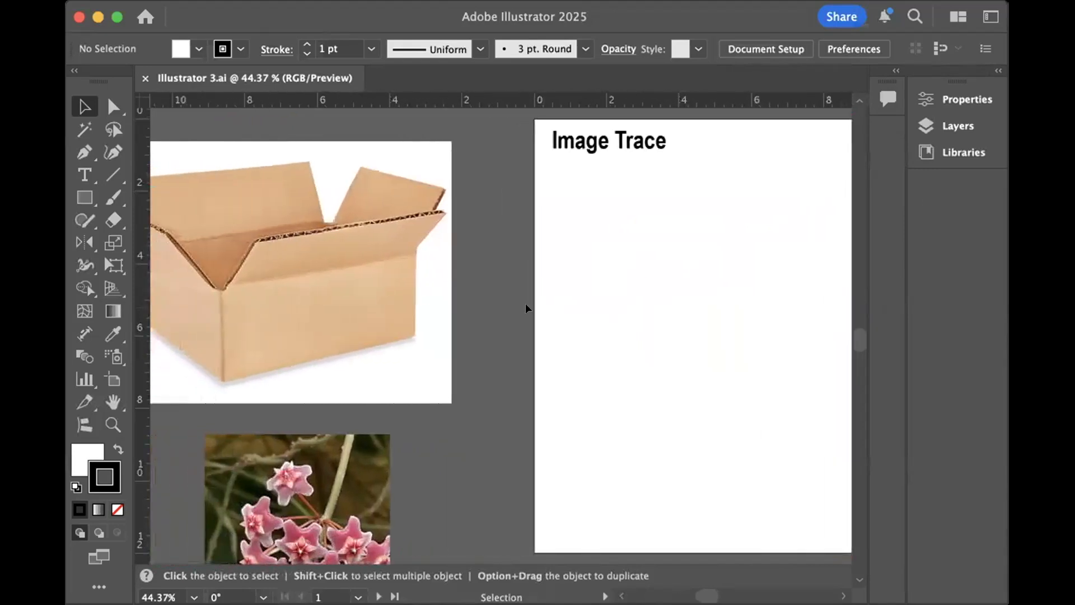
mouse_move(342, 310)
left_mouse_down()
mouse_move(387, 320)
mouse_move(672, 313)
mouse_move(761, 337)
left_mouse_up()
scroll(417, 307, "right", 9)
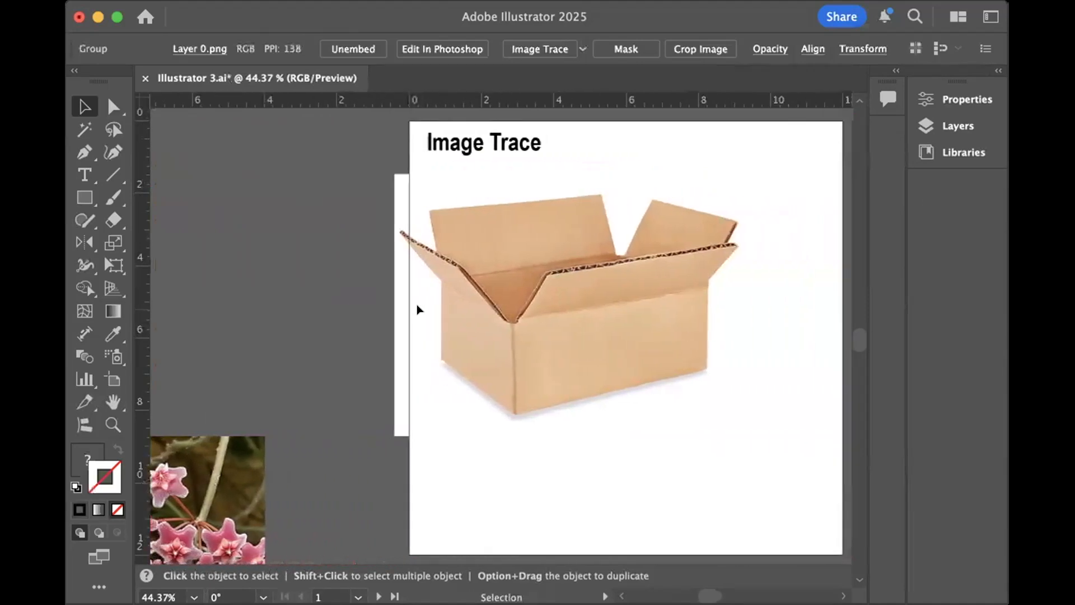
mouse_move(417, 310)
left_mouse_down()
mouse_move(446, 329)
mouse_move(508, 336)
left_mouse_up()
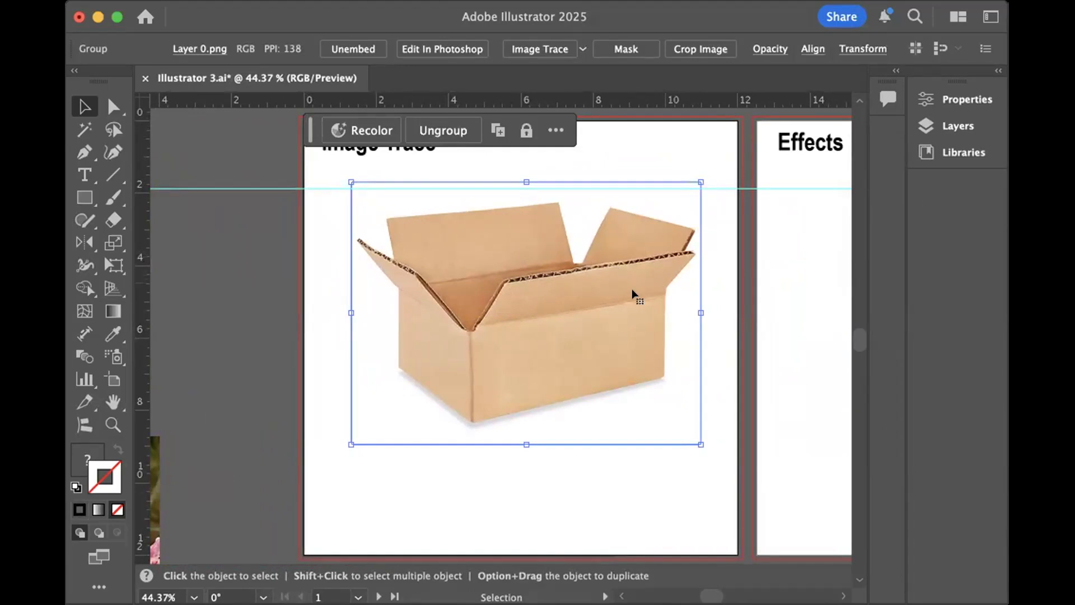
left_click_drag(557, 304, 557, 323)
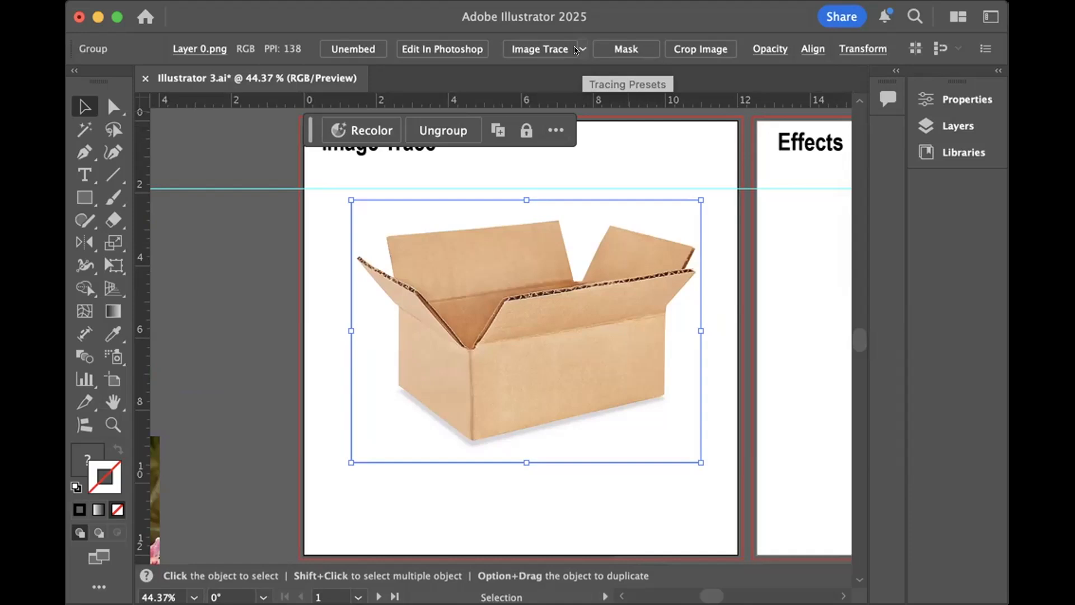
- Image-trace the box with the [Default] preset and set the black-and-white tracing threshold to 189
left_click(575, 44)
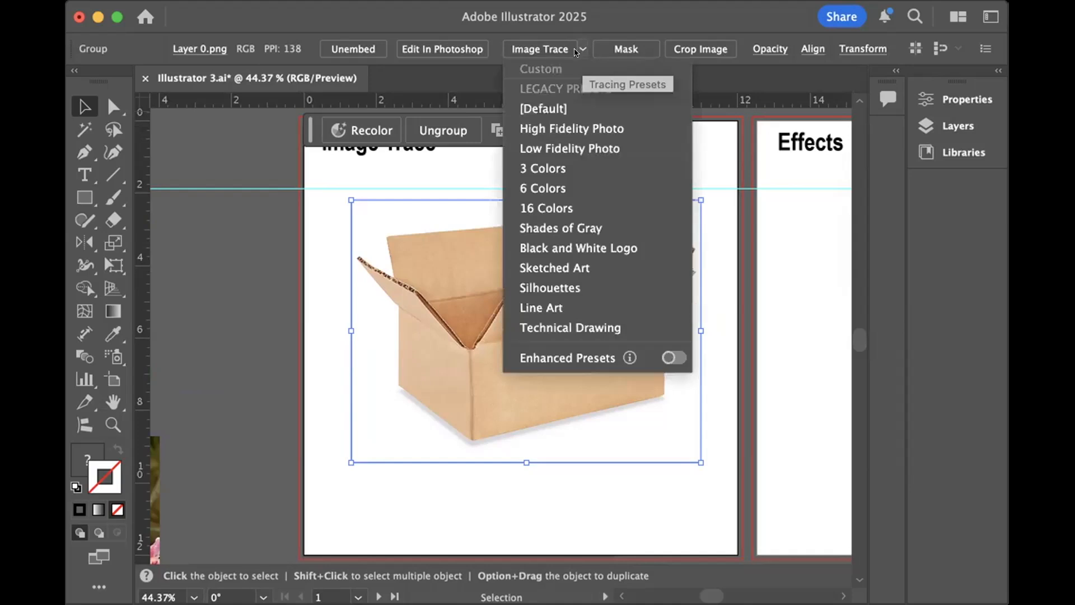
left_click(526, 106)
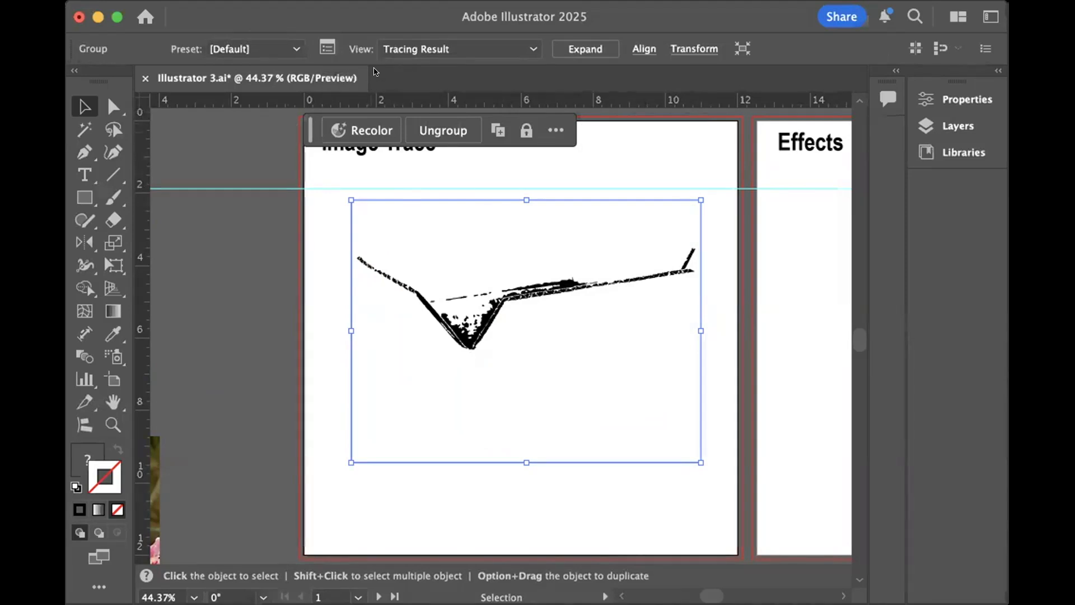
left_click(327, 47)
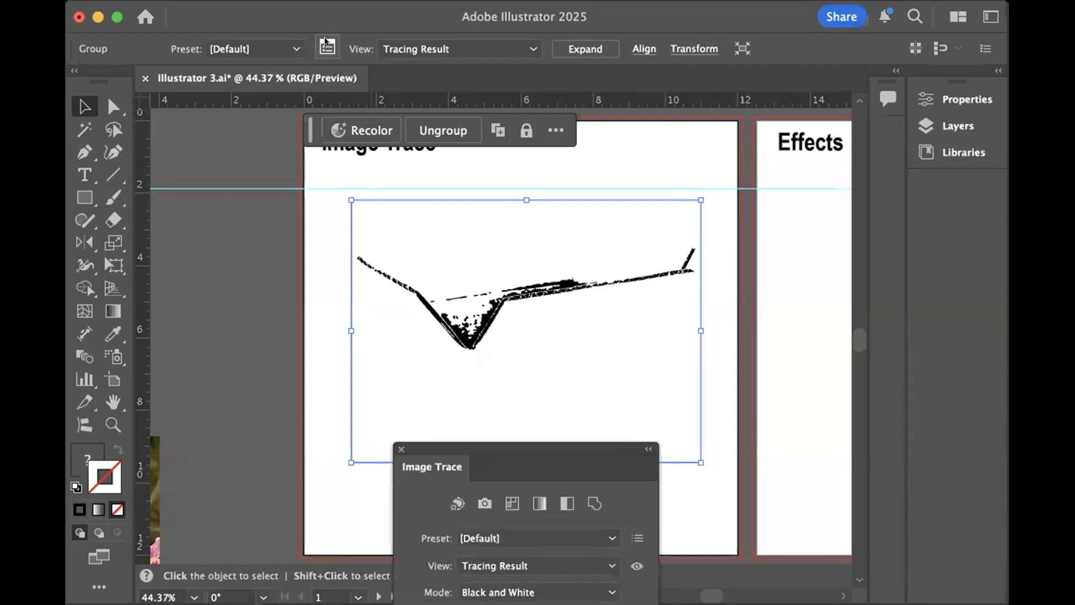
mouse_move(514, 446)
left_mouse_down()
mouse_move(406, 390)
mouse_move(286, 219)
mouse_move(300, 186)
left_mouse_up()
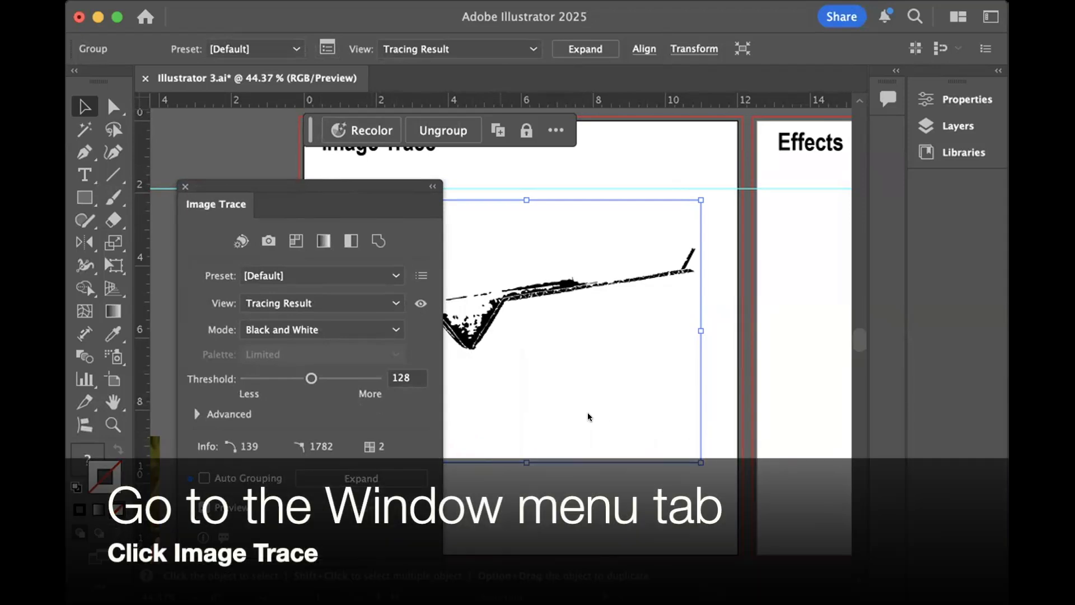
left_click_drag(316, 182, 267, 175)
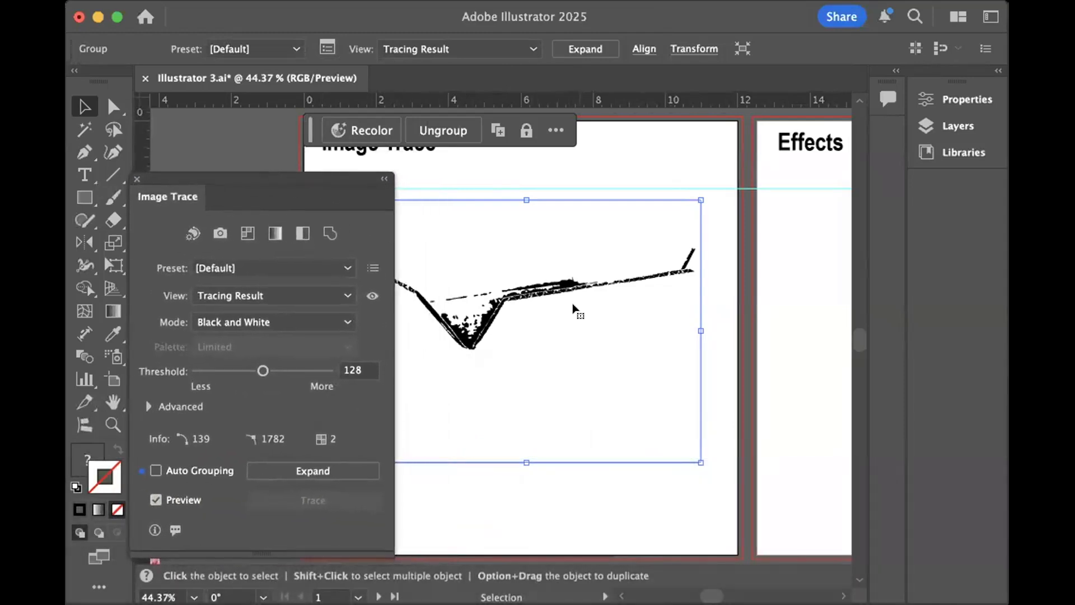
scroll(576, 308, "left", 3)
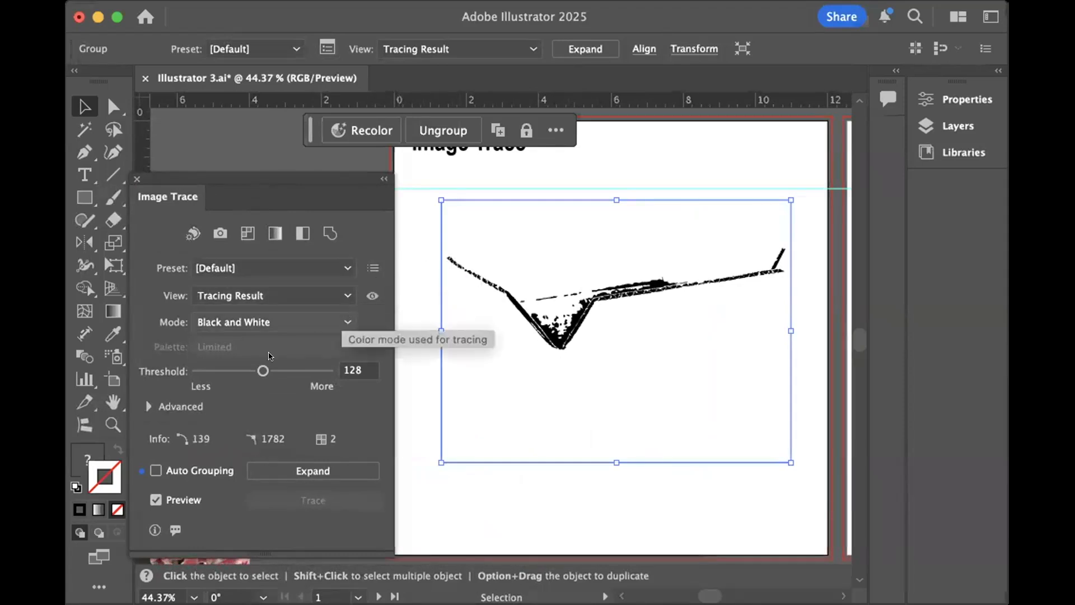
mouse_move(264, 370)
left_mouse_down()
mouse_move(302, 372)
mouse_move(287, 361)
left_mouse_up()
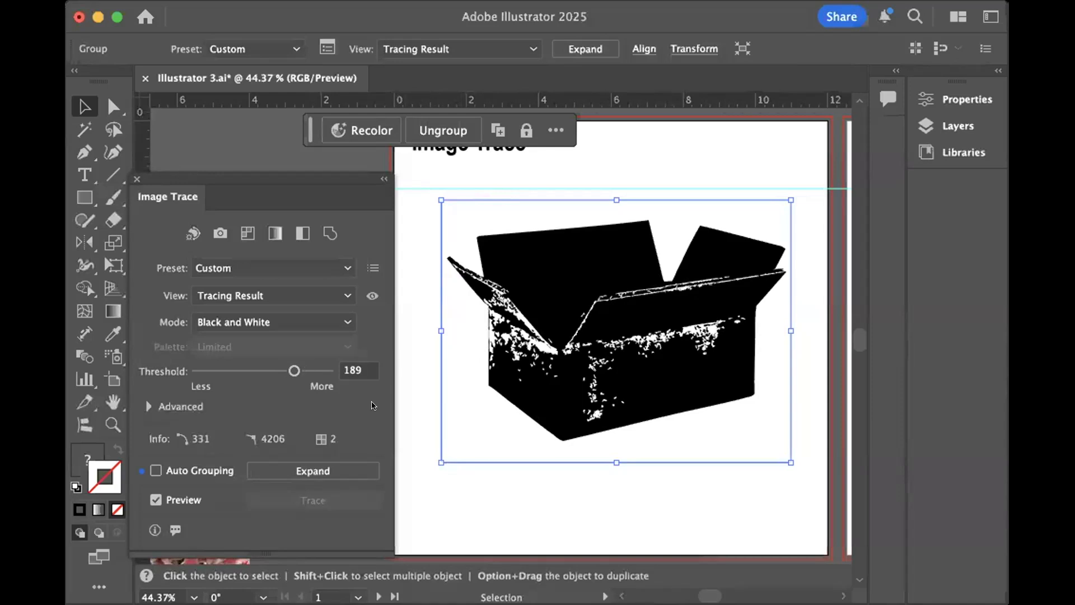
- Try expanding the box tracing into paths, and undo the expansion
left_click(598, 47)
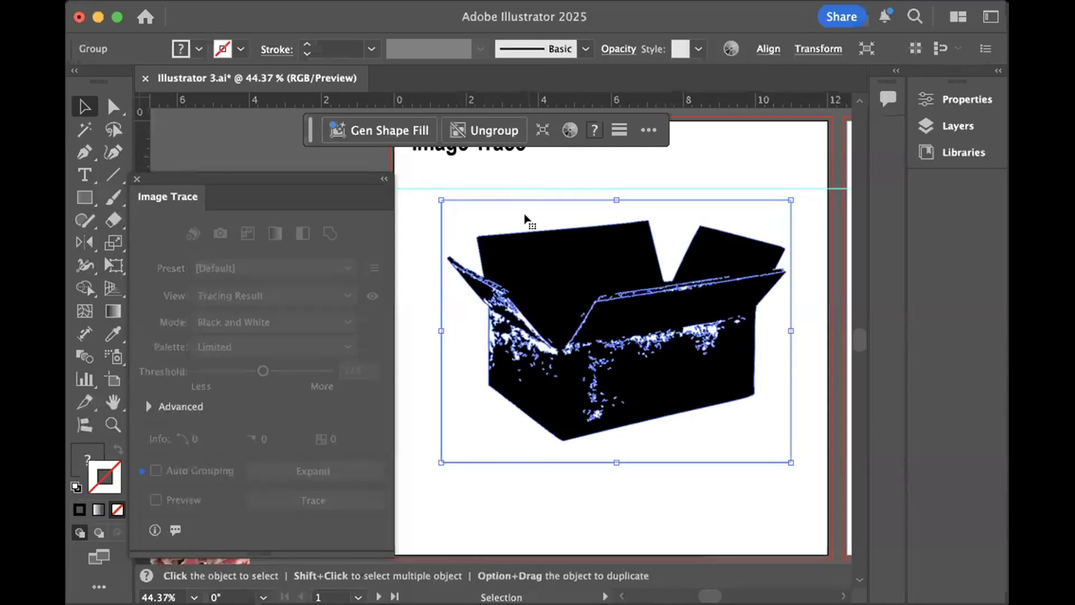
key("super+z")
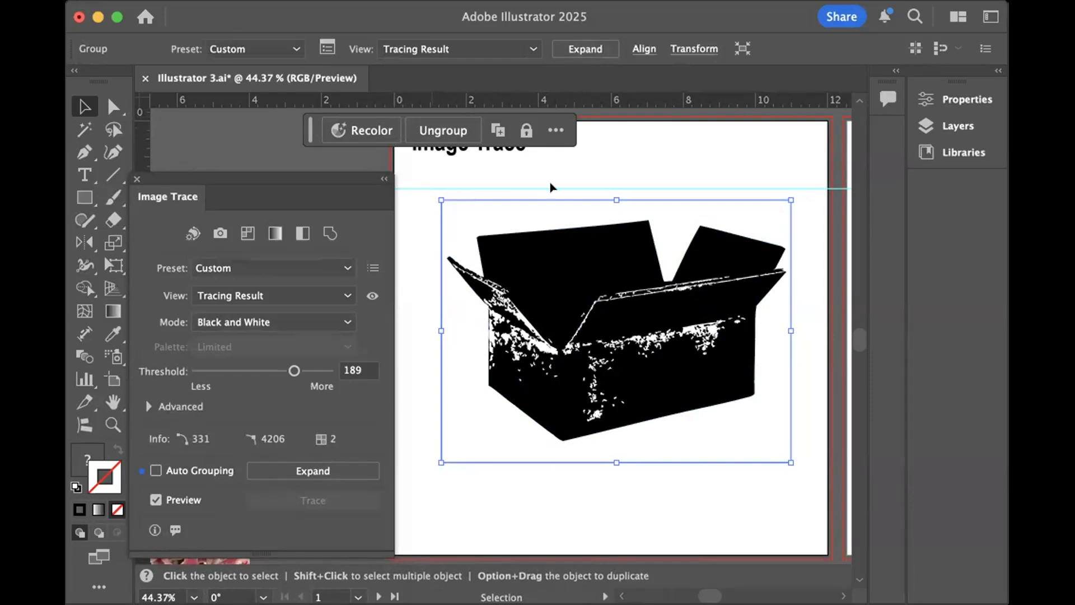
- Close the Image Trace settings and expand the traced box into editable vector paths
key("super+equal")
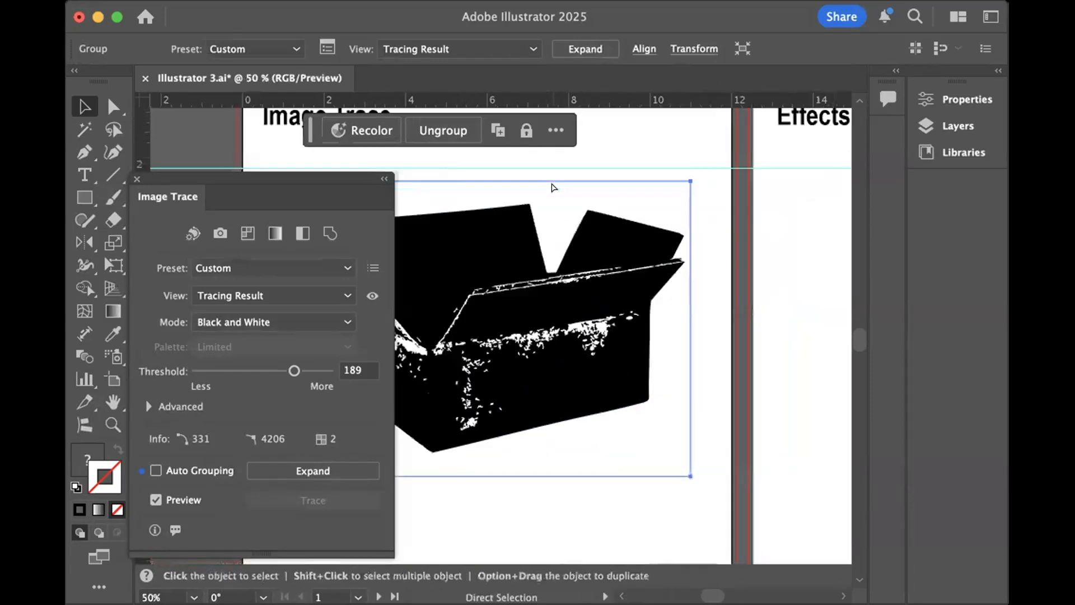
key("super+equal")
key("super+equal")
key("super+equal")
key("super+equal")
key("super+equal")
key("super+equal")
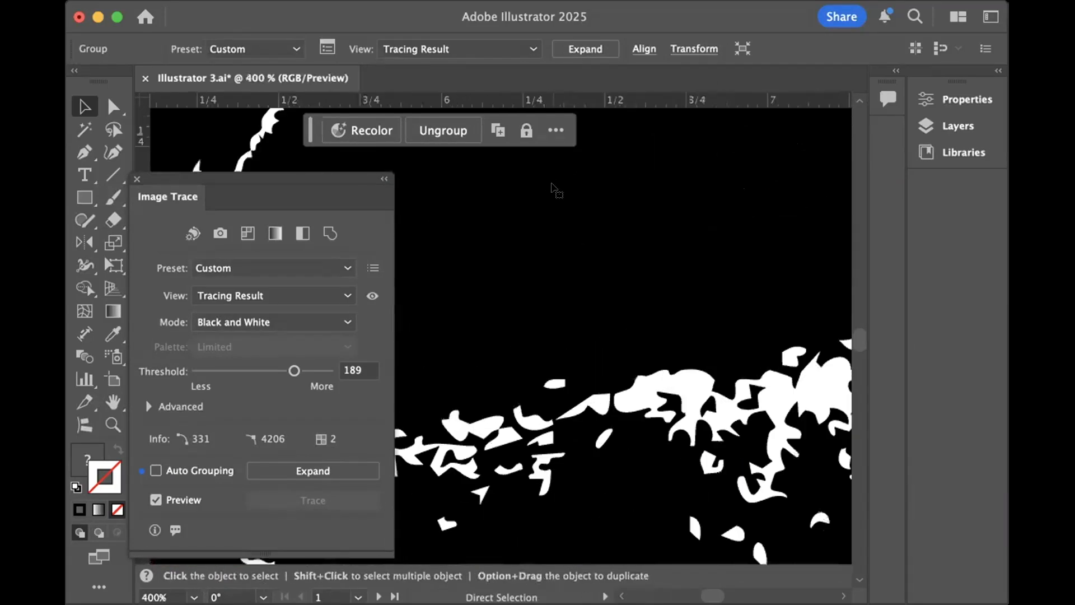
scroll(599, 199, "down", 5)
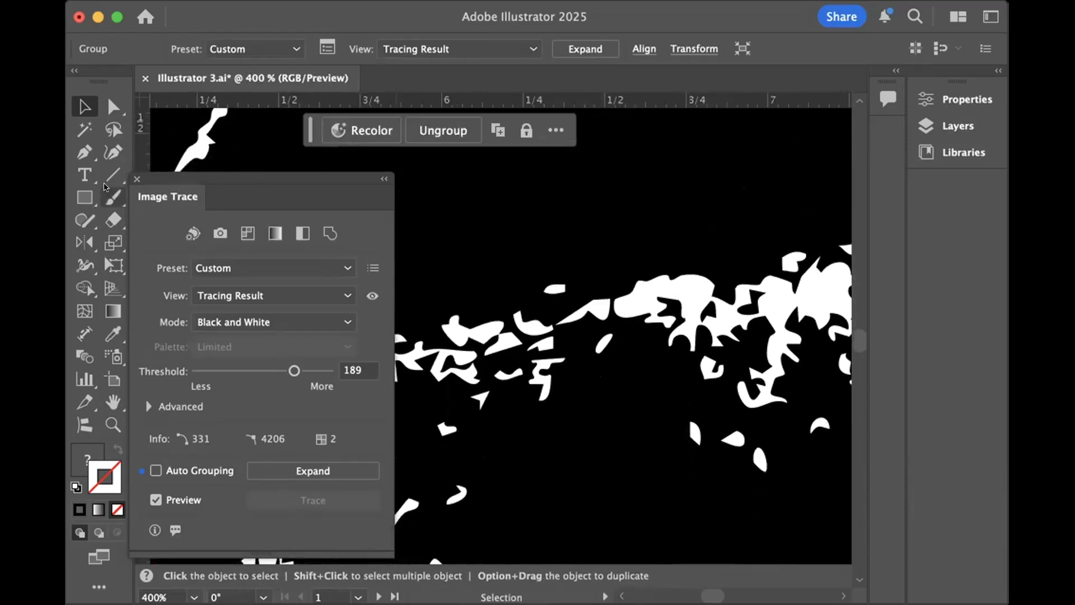
left_click(136, 179)
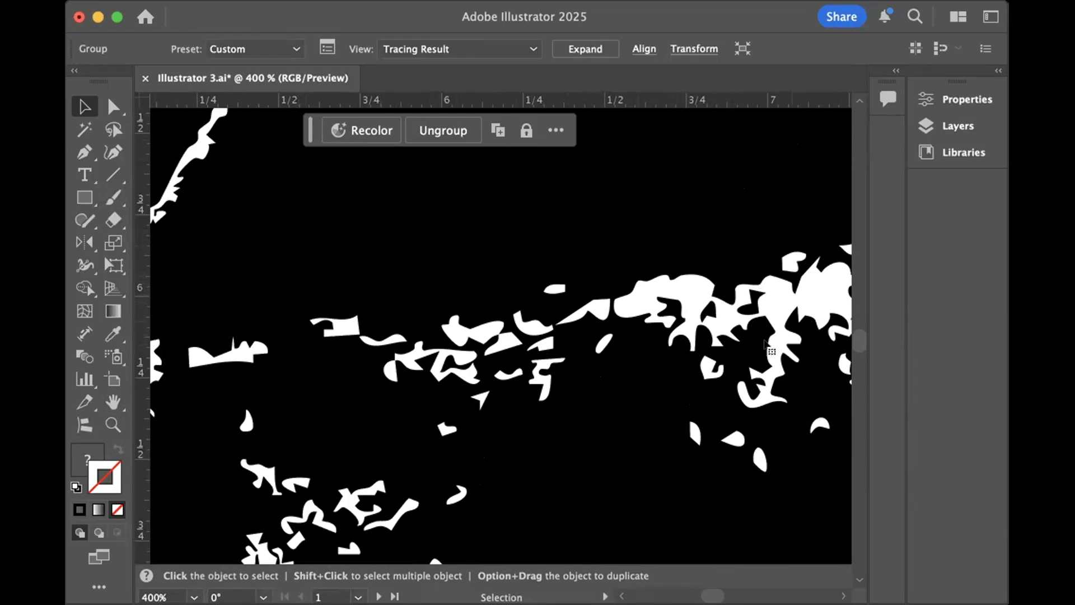
left_click(582, 44)
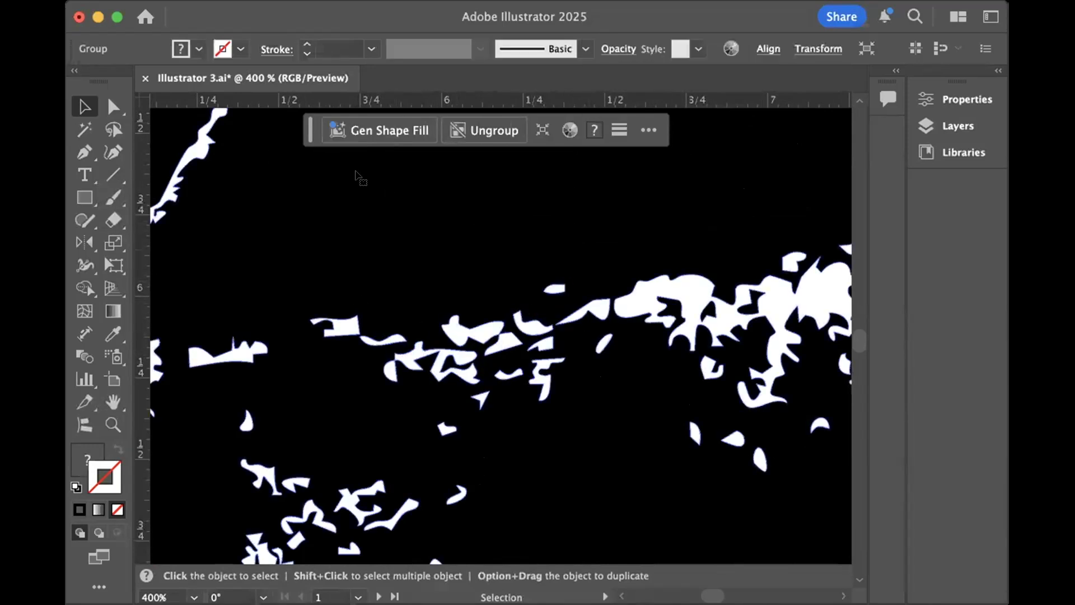
- Show the anchor points and handles of all the expanded box paths with Direct Selection, viewing the whole artboard
left_click(113, 106)
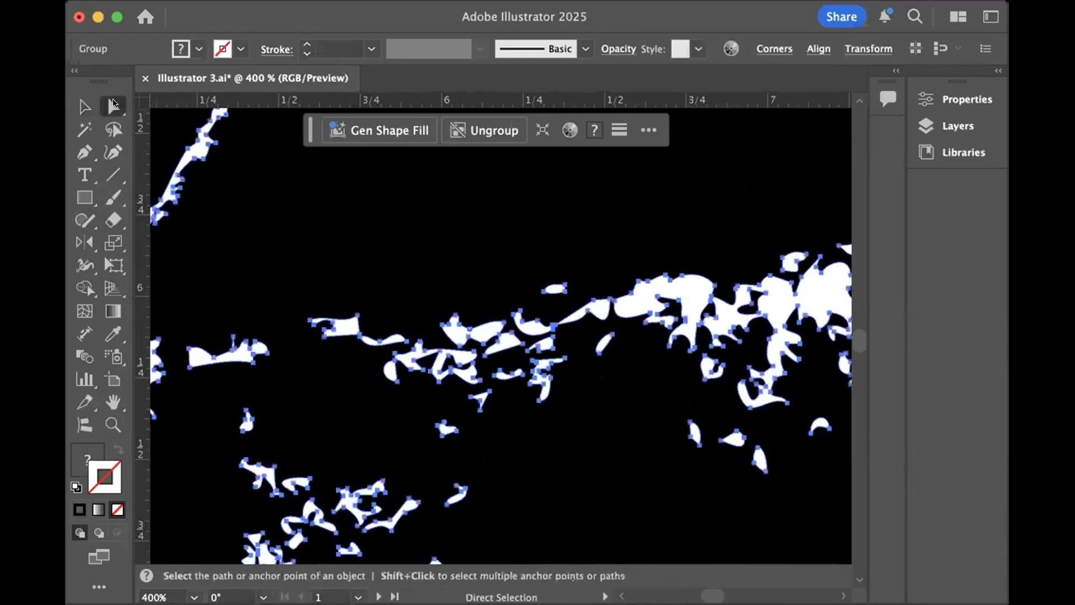
key("super+a")
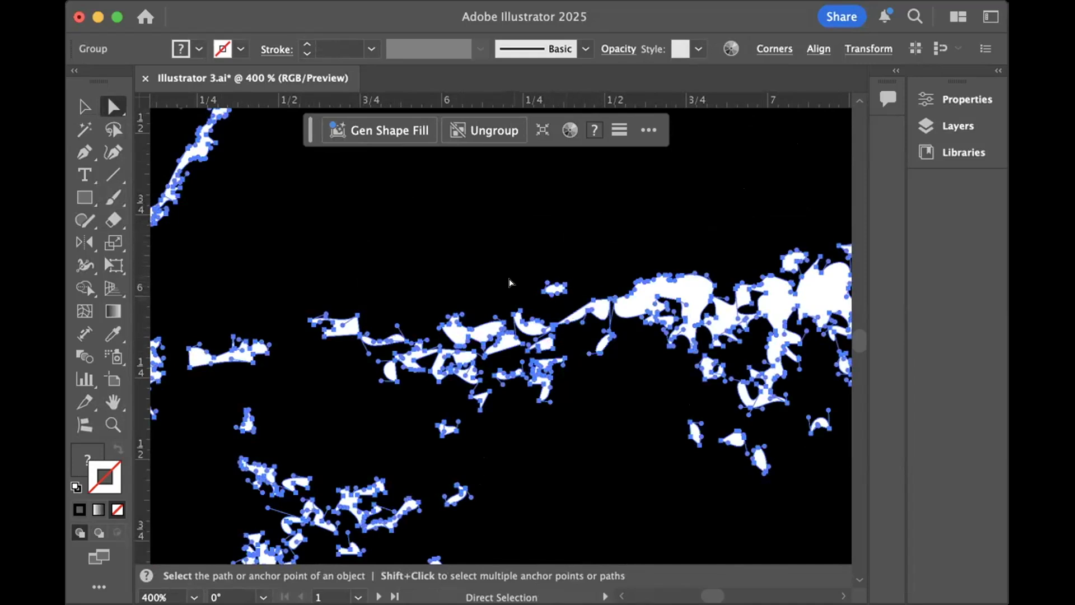
key("super+0")
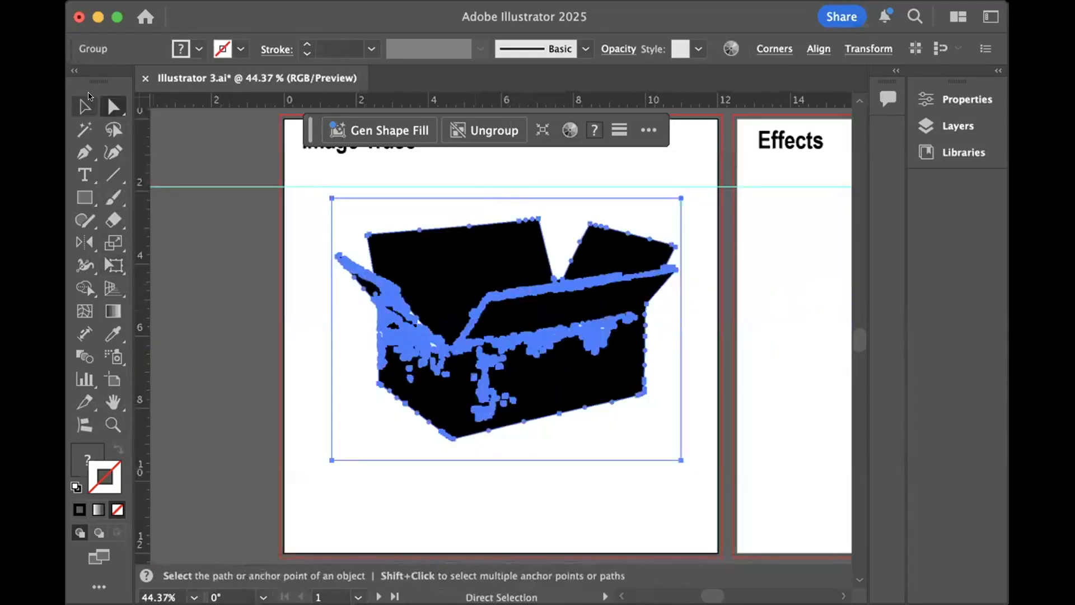
- Move the traced box partly off the artboard onto the gray canvas
left_click(86, 102)
left_click(222, 220)
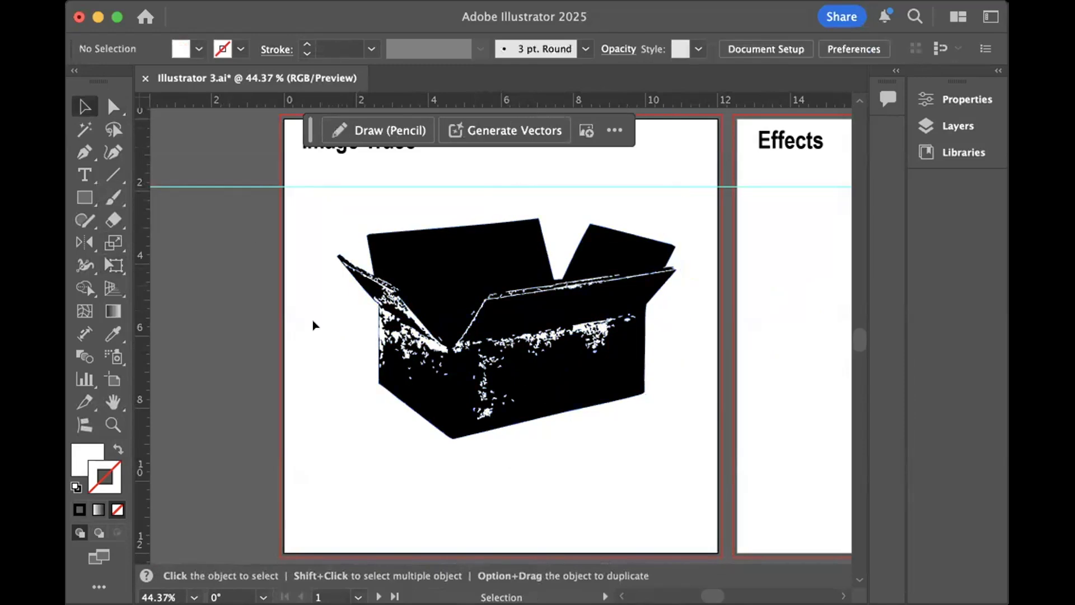
left_click_drag(587, 369, 340, 333)
scroll(407, 358, "left", 5)
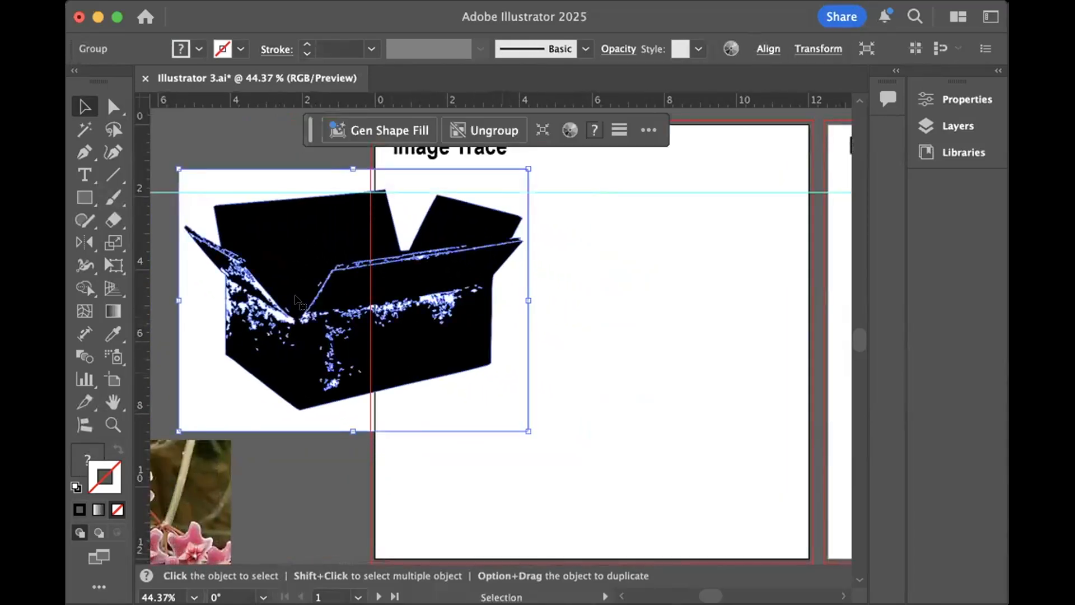
- Select the traced box's white areas and set their fill to None
left_click(216, 126)
left_click(113, 107)
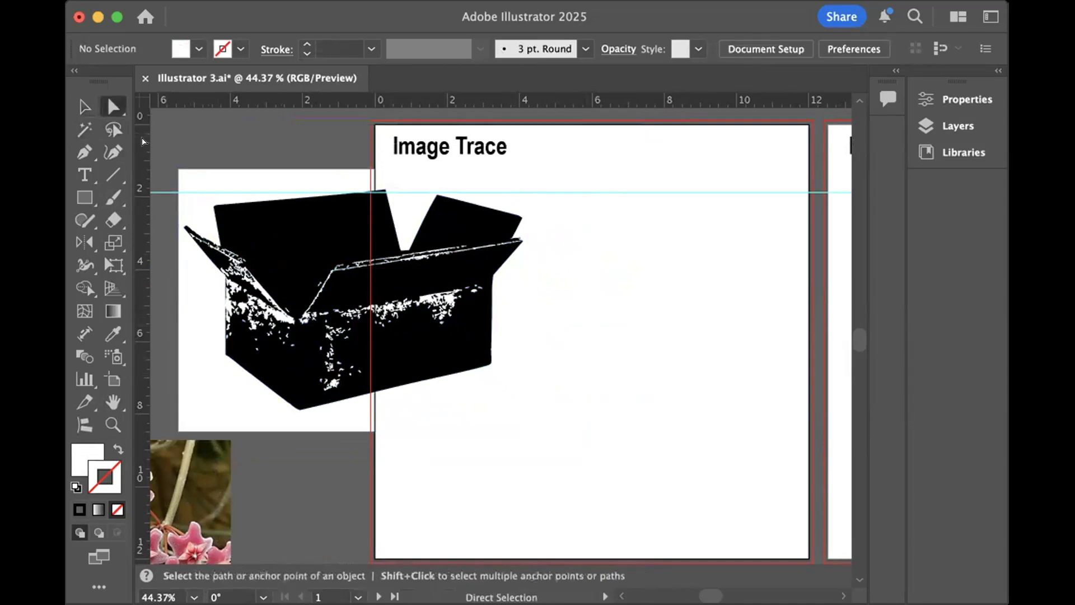
left_click(193, 173)
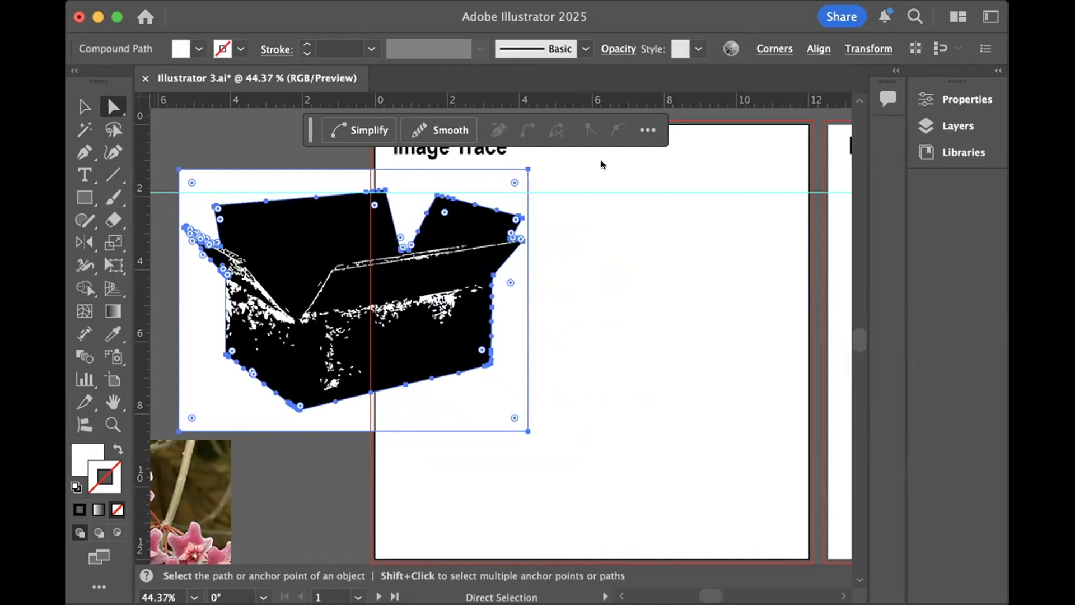
left_click(599, 250)
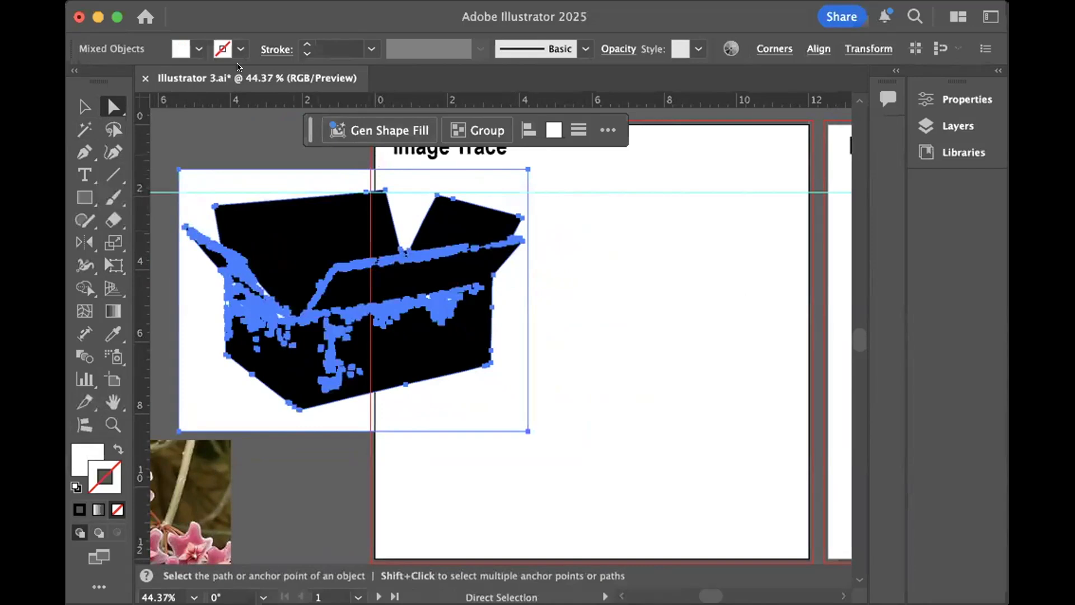
left_click(199, 49)
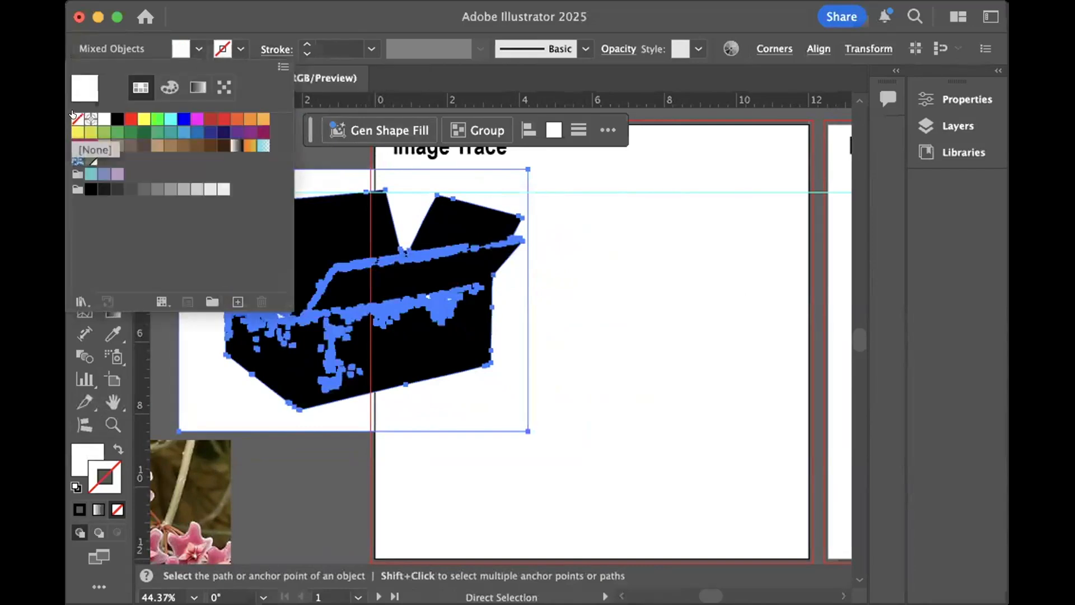
left_click(77, 119)
key("Escape")
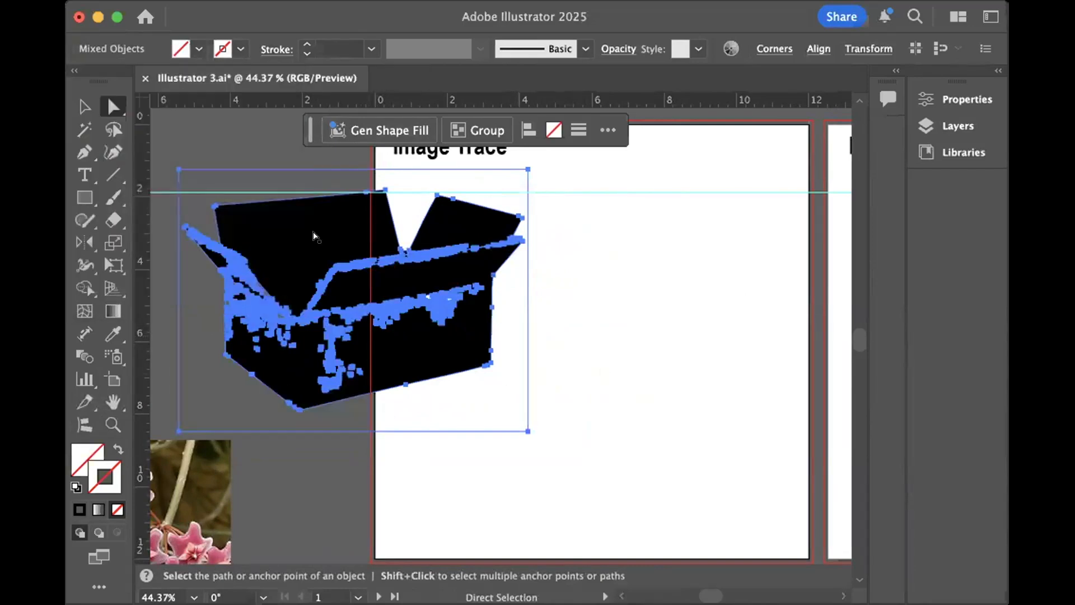
- Move the traced box back onto the Image Trace artboard and group its paths
left_click(77, 102)
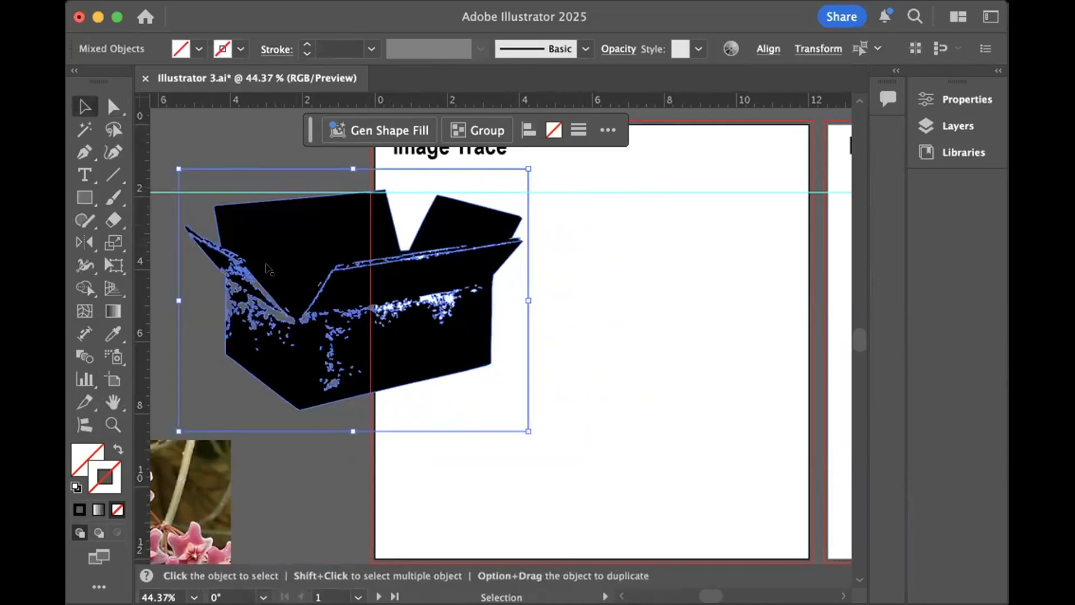
mouse_move(347, 318)
left_mouse_down()
mouse_move(254, 315)
mouse_move(283, 341)
mouse_move(264, 344)
mouse_move(419, 321)
mouse_move(569, 324)
mouse_move(614, 344)
left_mouse_up()
key("super+g")
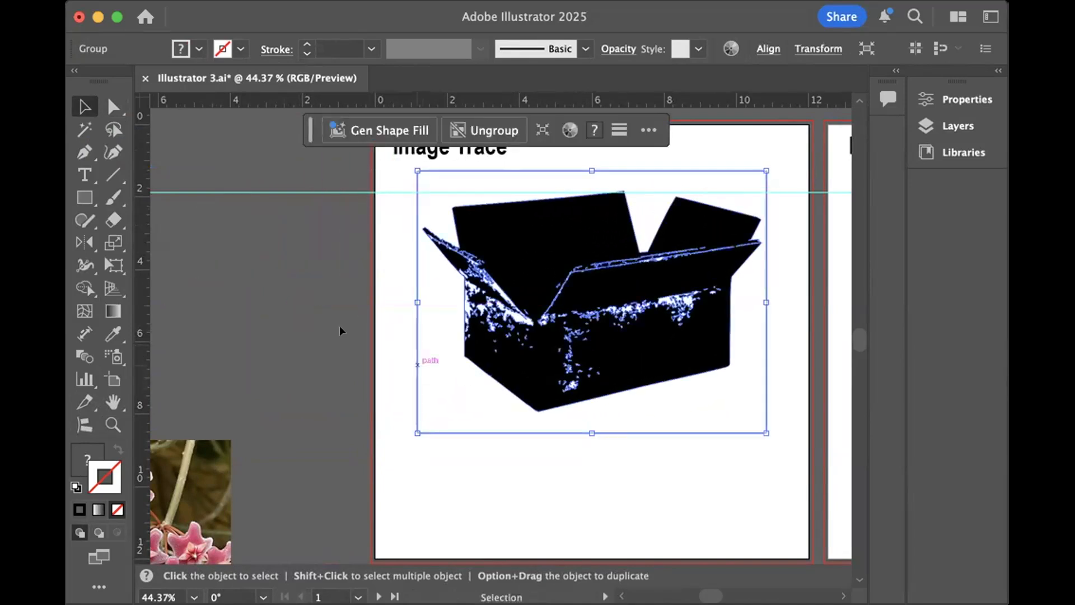
left_click(313, 307)
- Undo the edits and the black-and-white tracing back to the original cardboard box photo
key("super+z")
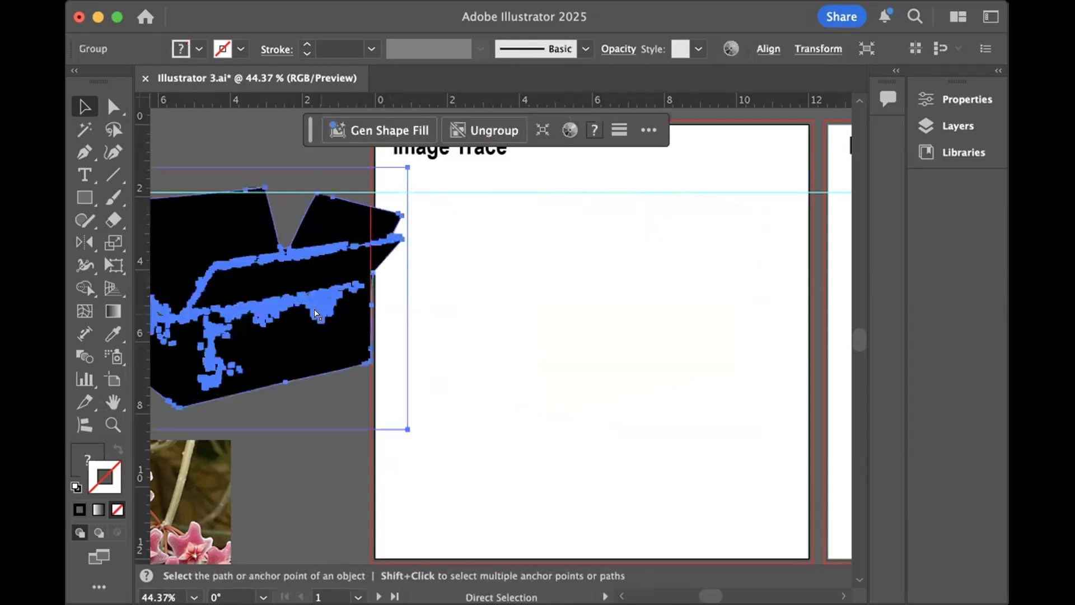
key("super+z")
key("super+z")
key("super+z")
key("super+z")
key("super+z")
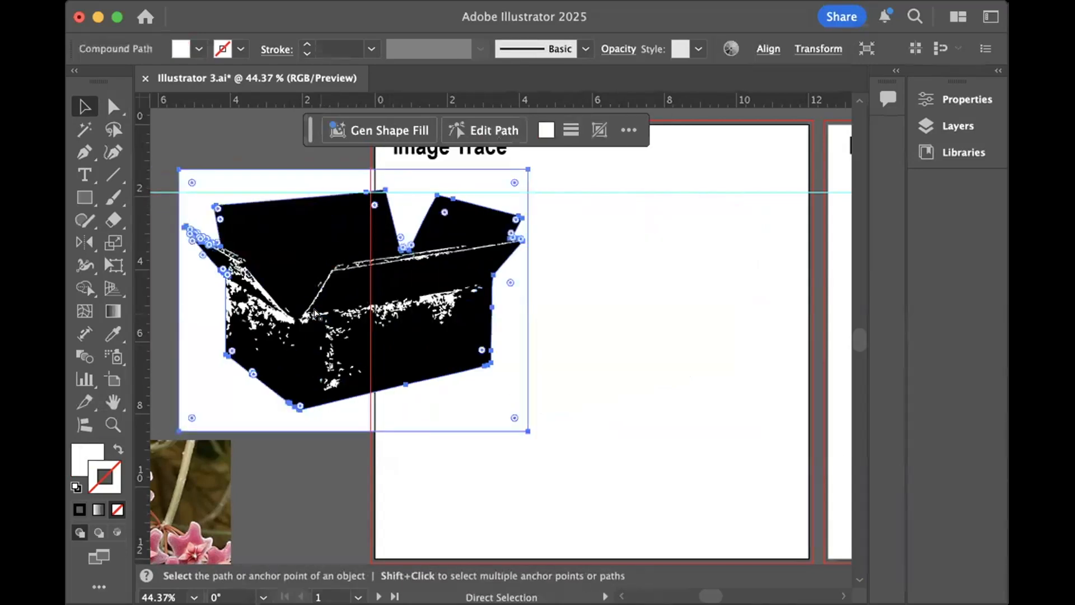
key("super+z")
key("super+z")
key("super+z")
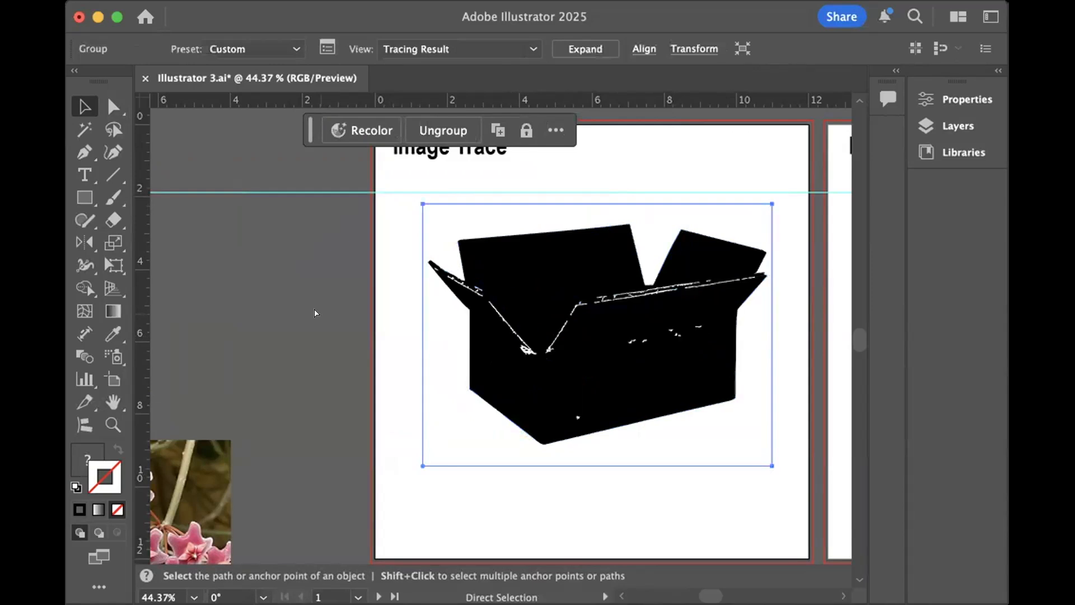
key("super+z")
key("super+z")
key("super+z")
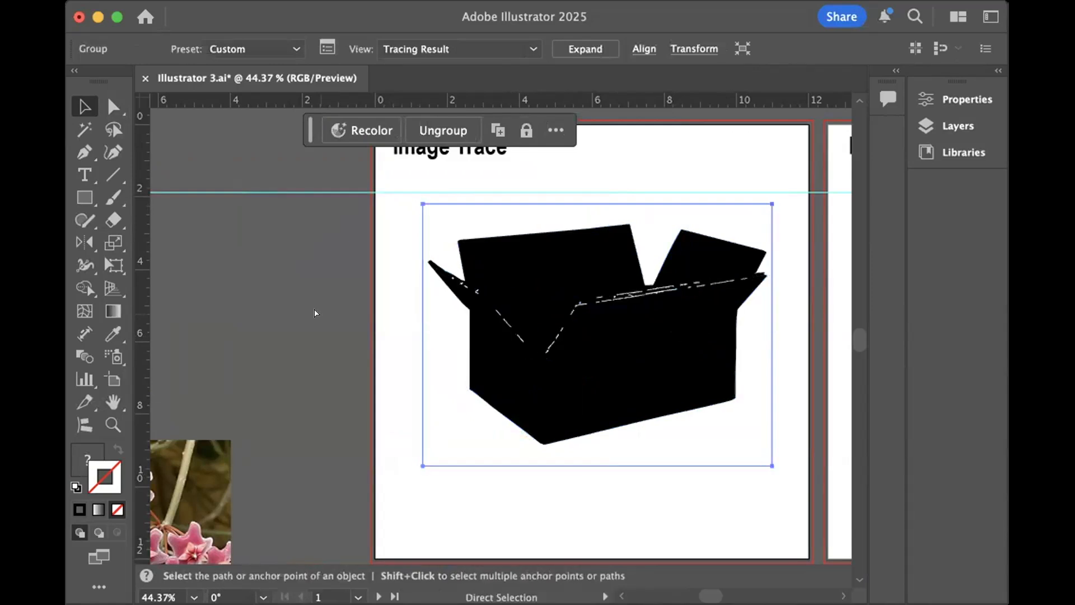
key("super+z")
key("super+z")
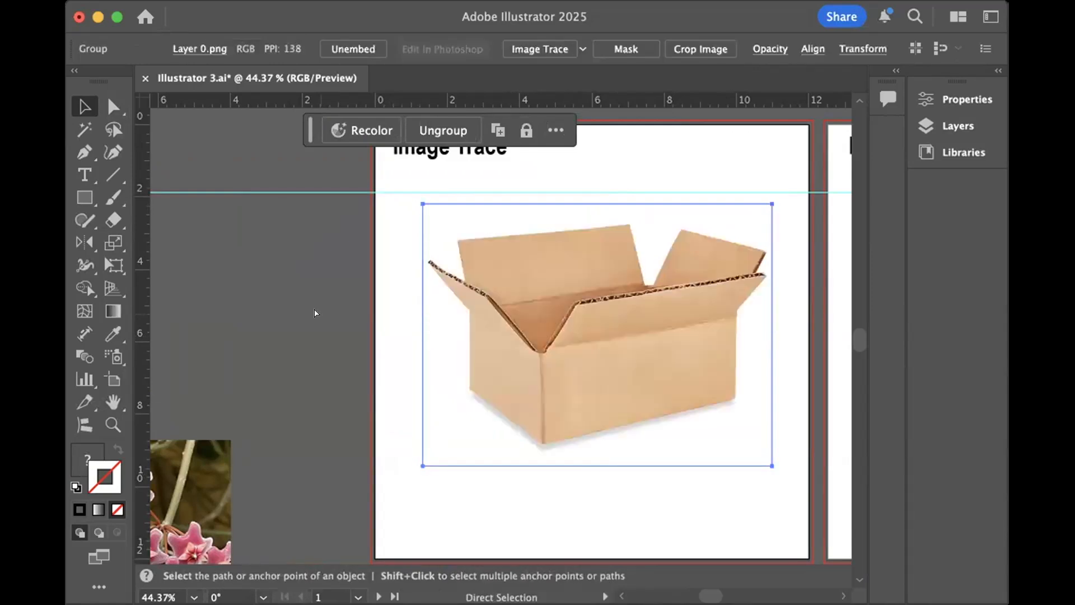
- Move the box photo up to align its top edge with the horizontal guide, and open the Image Trace settings
left_click(324, 306)
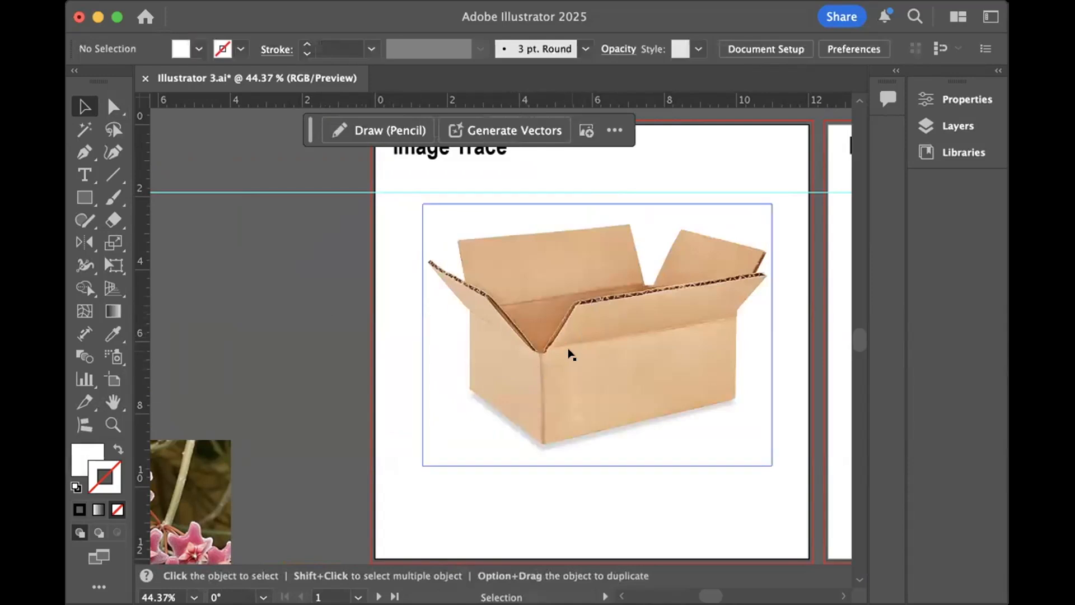
left_click_drag(572, 368, 569, 355)
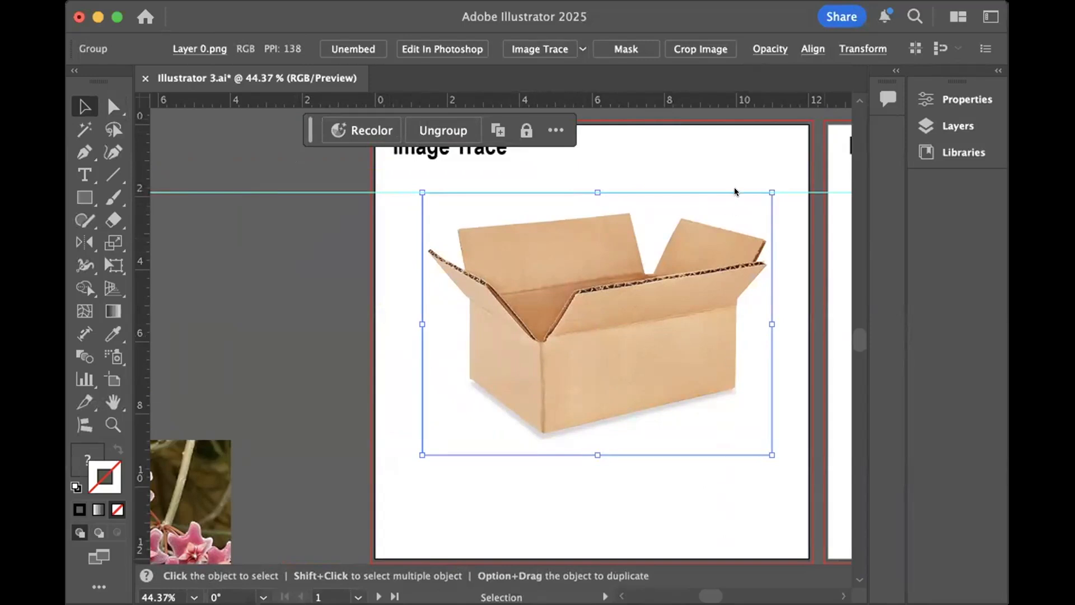
left_click(735, 164)
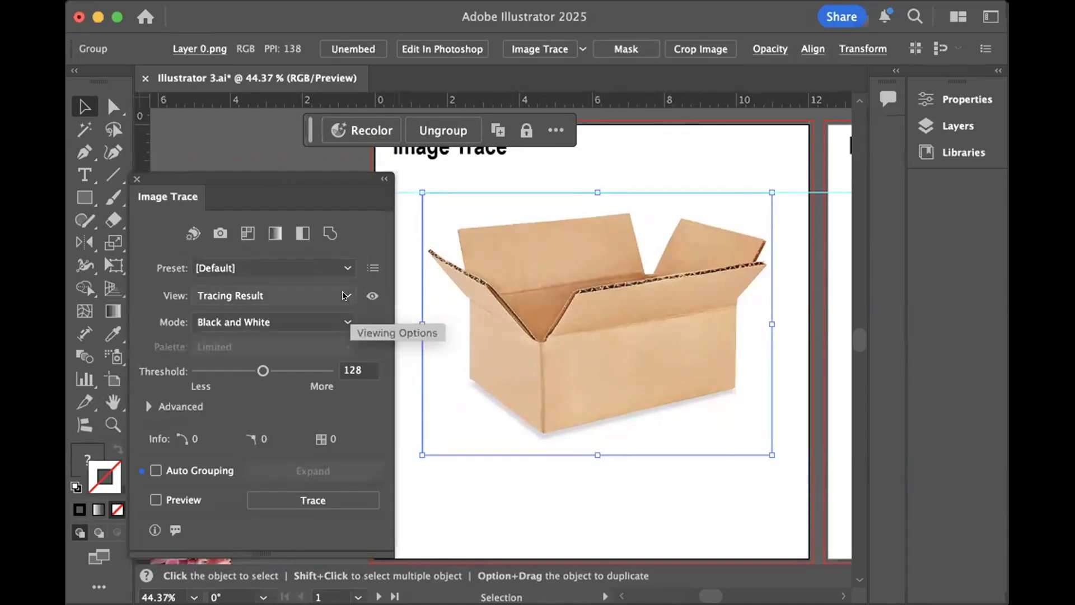
- Trace the box photo with the High Fidelity Photo preset, keeping the Full Tone palette
left_click(582, 49)
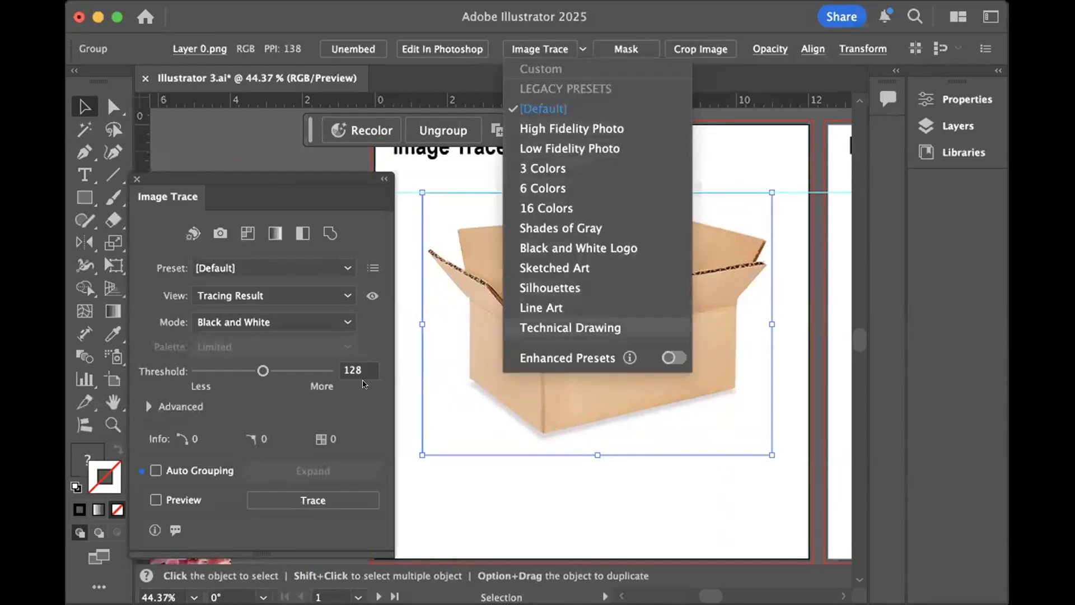
left_click(344, 193)
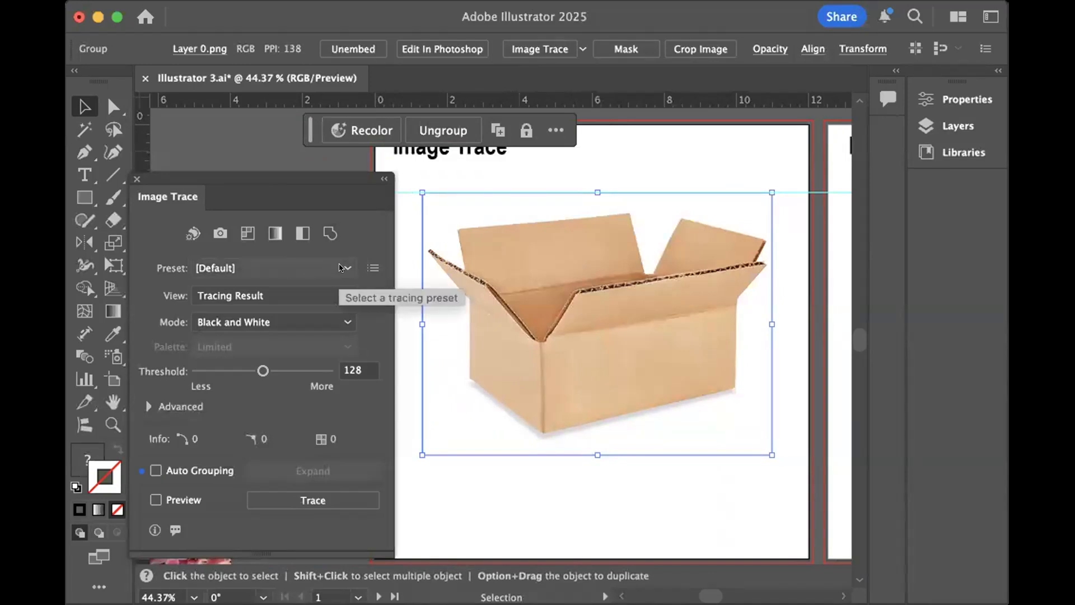
left_click(344, 324)
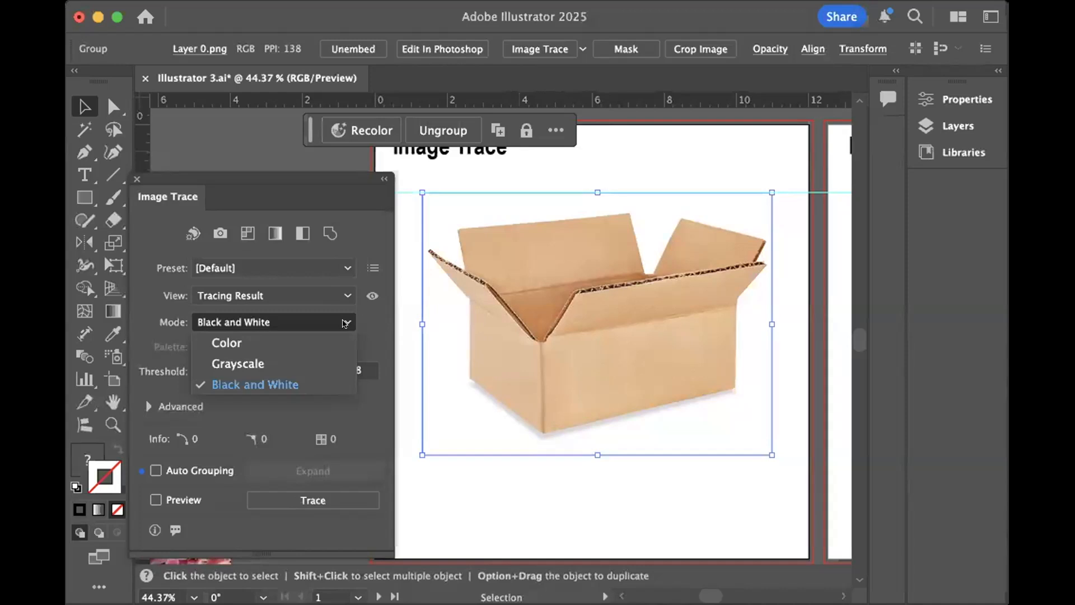
left_click(341, 266)
left_click(343, 267)
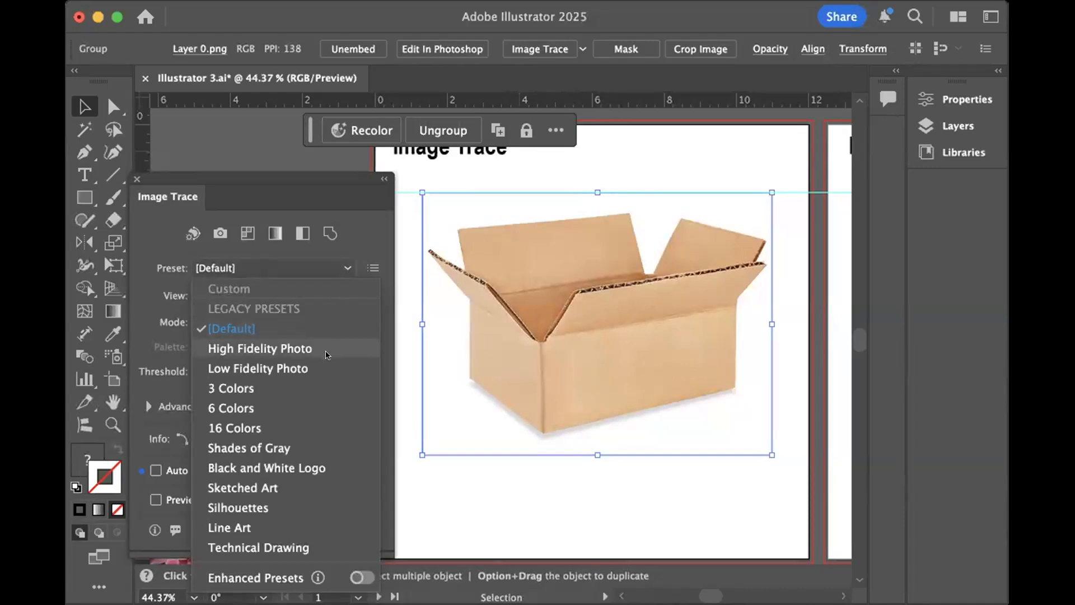
left_click(281, 348)
left_click(280, 346)
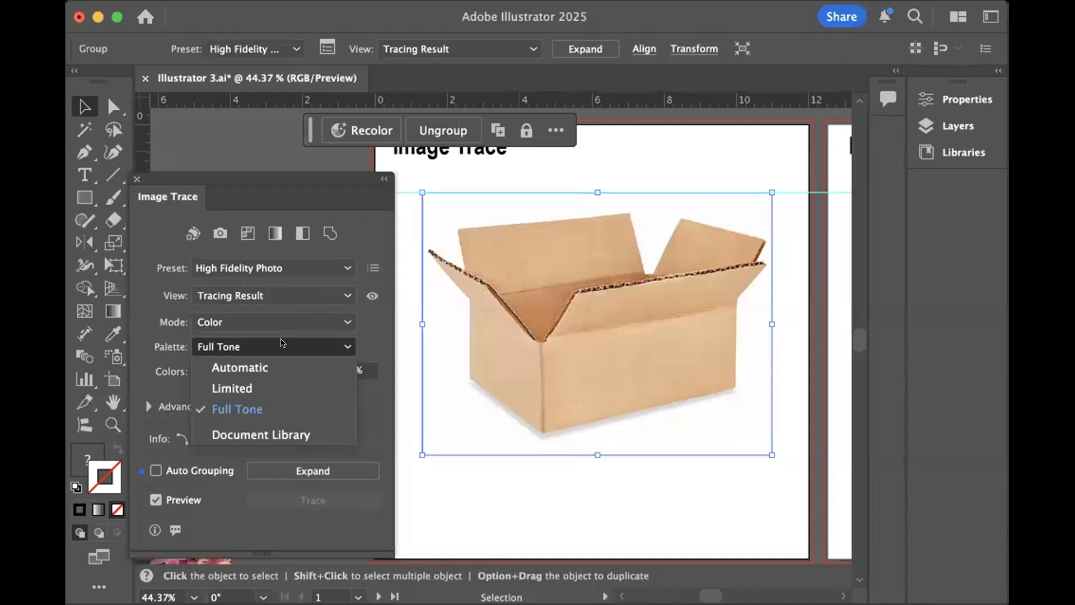
left_click(241, 408)
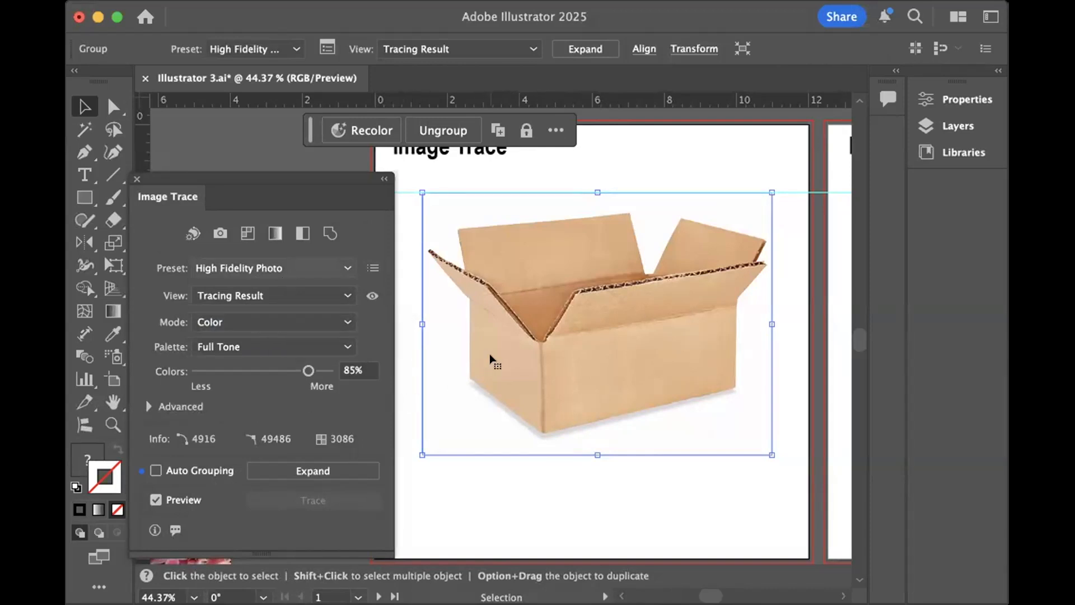
- Expand the high-fidelity box tracing into editable vector paths
left_click(113, 424)
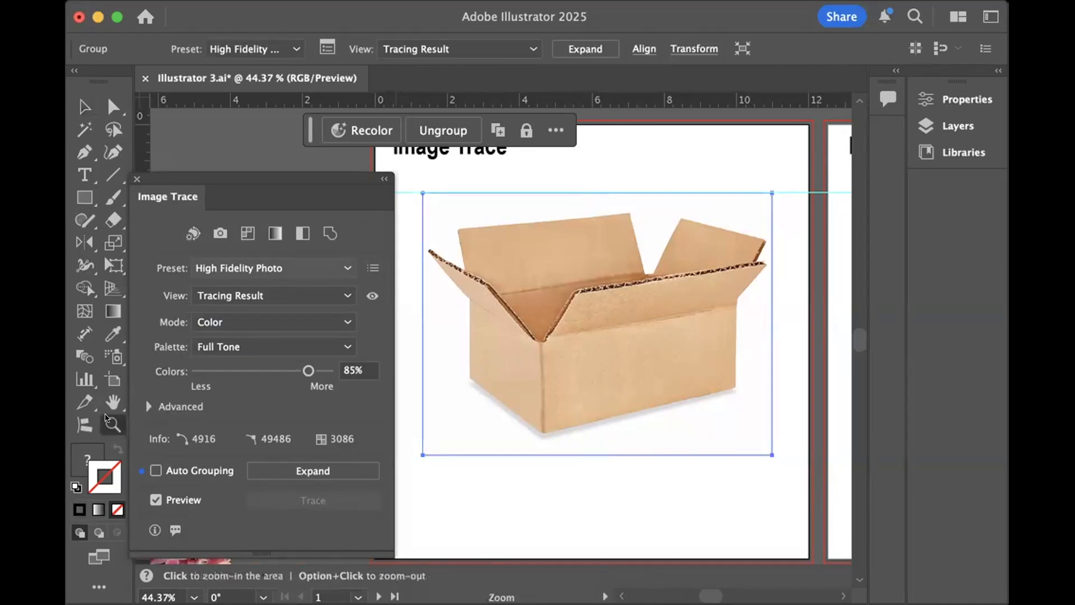
left_click_drag(457, 283, 795, 386)
left_click_drag(604, 296, 969, 387)
left_click_drag(509, 300, 710, 368)
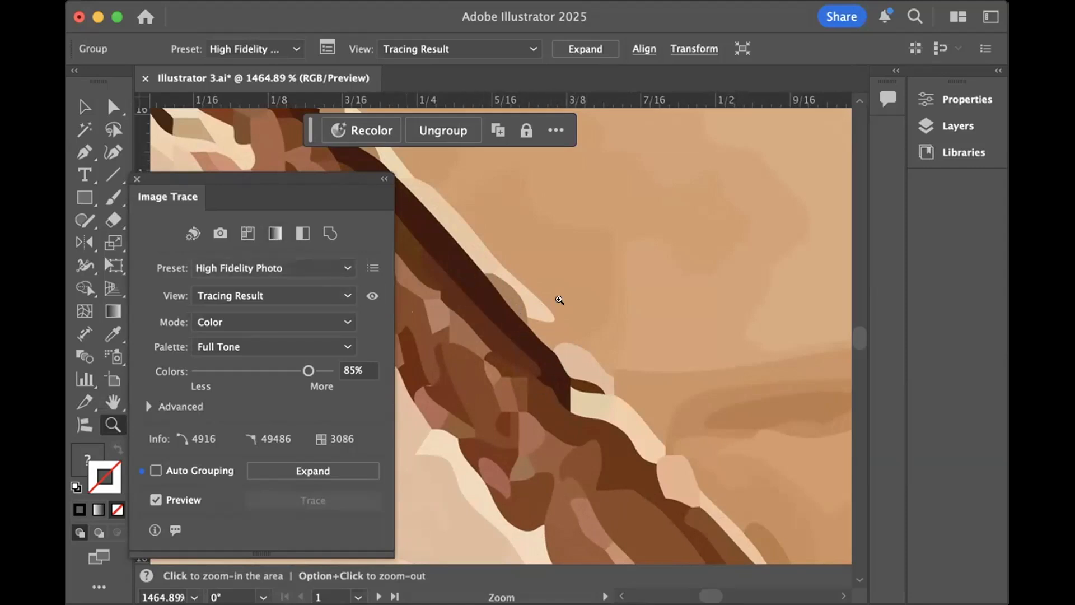
left_click(344, 469)
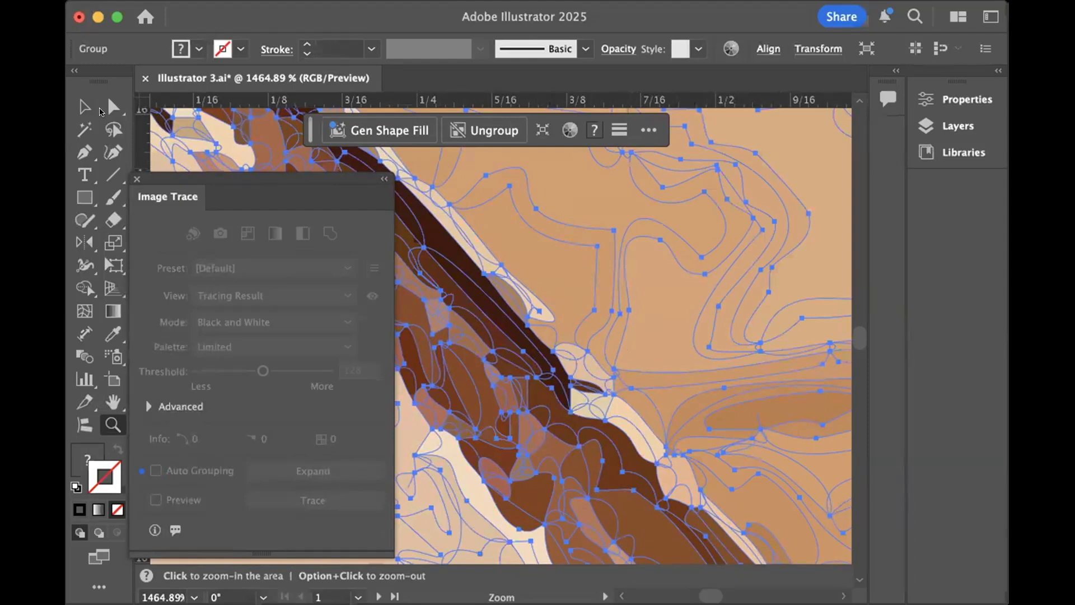
- Examine the expanded color paths and anchor points with Direct Selection, from close up to the whole artboard
left_click(112, 107)
left_click(616, 316)
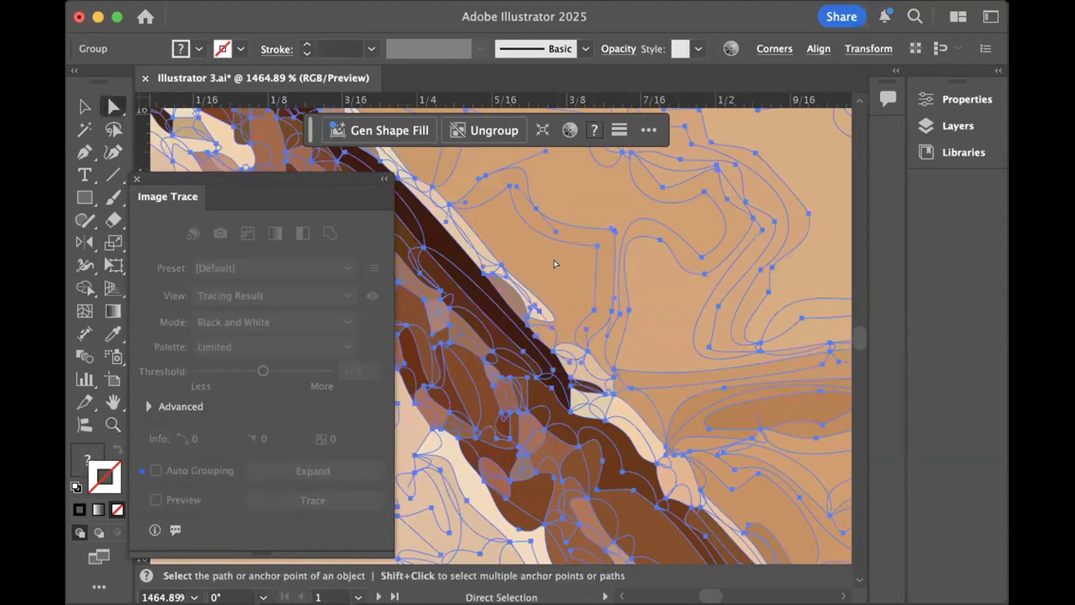
key("super+minus")
key("super+minus")
key("super+minus")
key("super+minus")
key("super+minus")
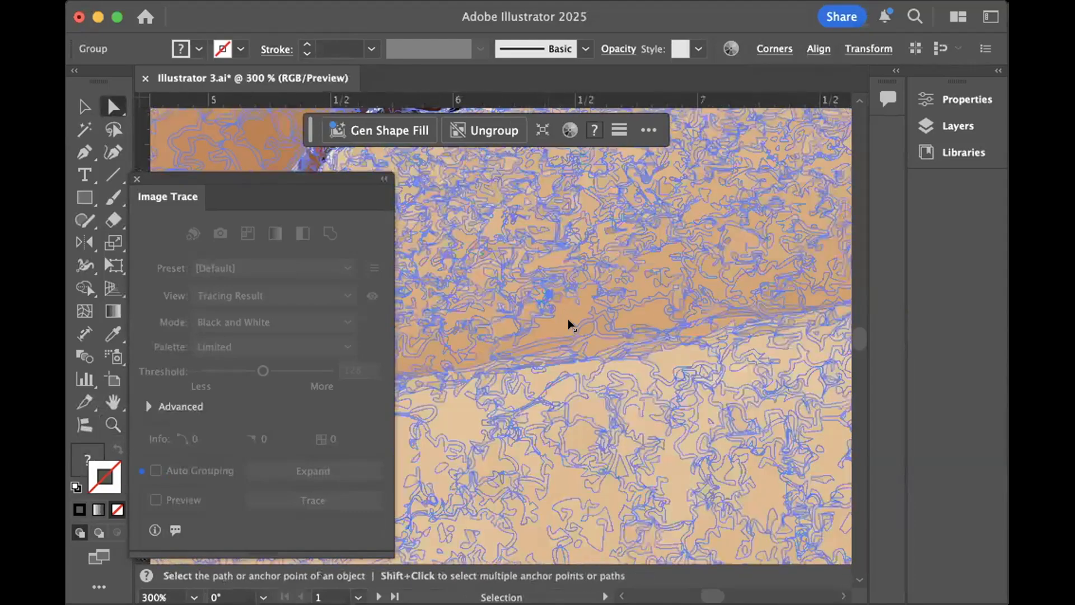
key("super+minus")
key("super+minus")
key("super+minus")
key("super+0")
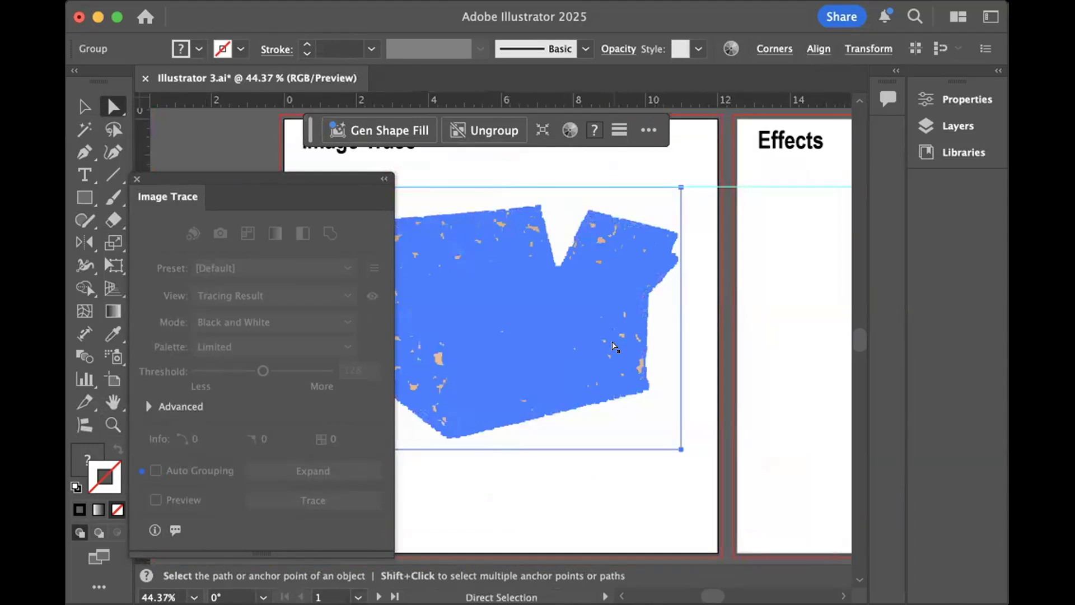
- Select the white background path behind the color-traced box and set its fill to None
scroll(612, 342, "left", 4)
scroll(612, 342, "up", 1)
left_click(417, 292)
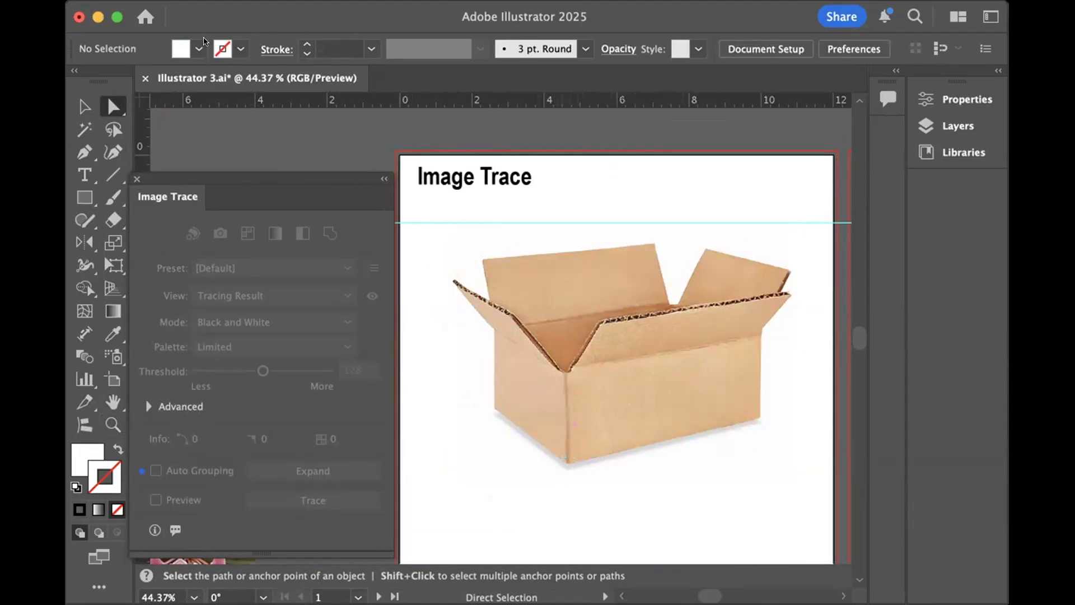
left_click(469, 234)
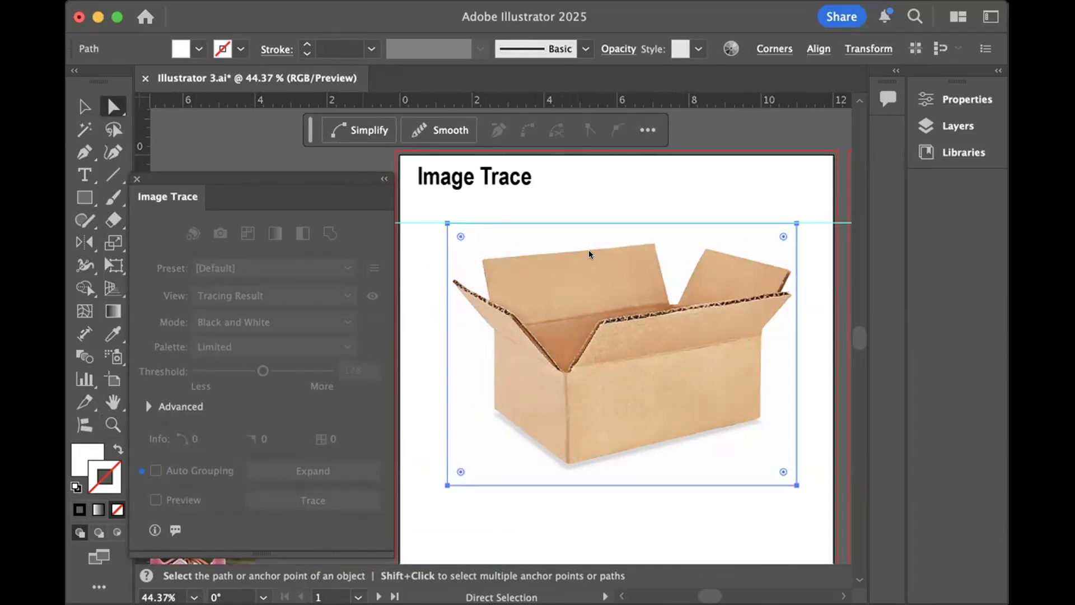
left_click(199, 47)
left_click(71, 118)
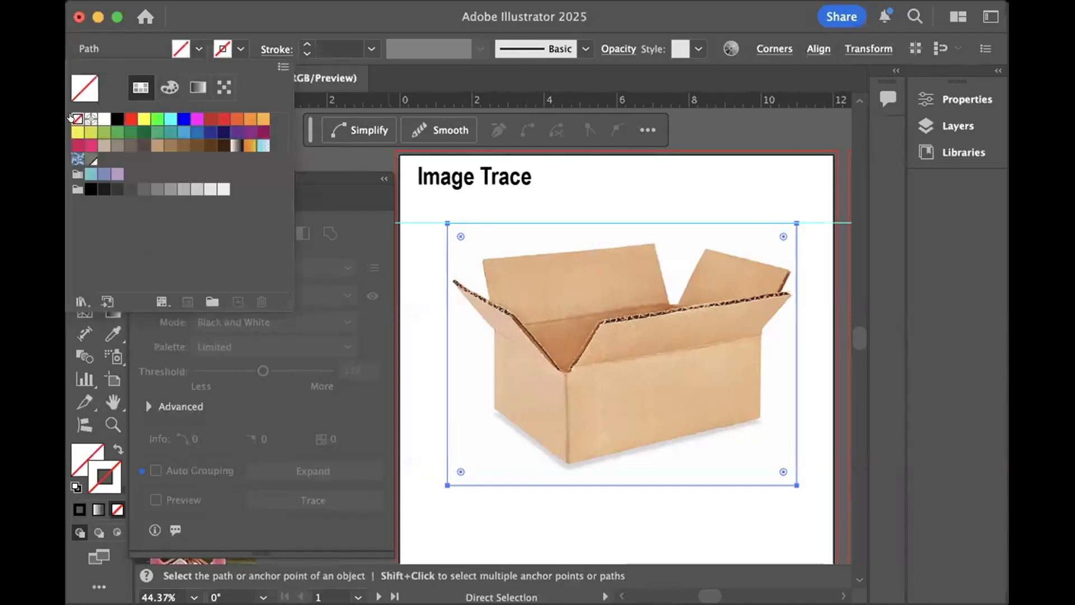
left_click(567, 187)
- Delete an anchor point of a small traced shape on the box's front face
left_click_drag(665, 418, 623, 415)
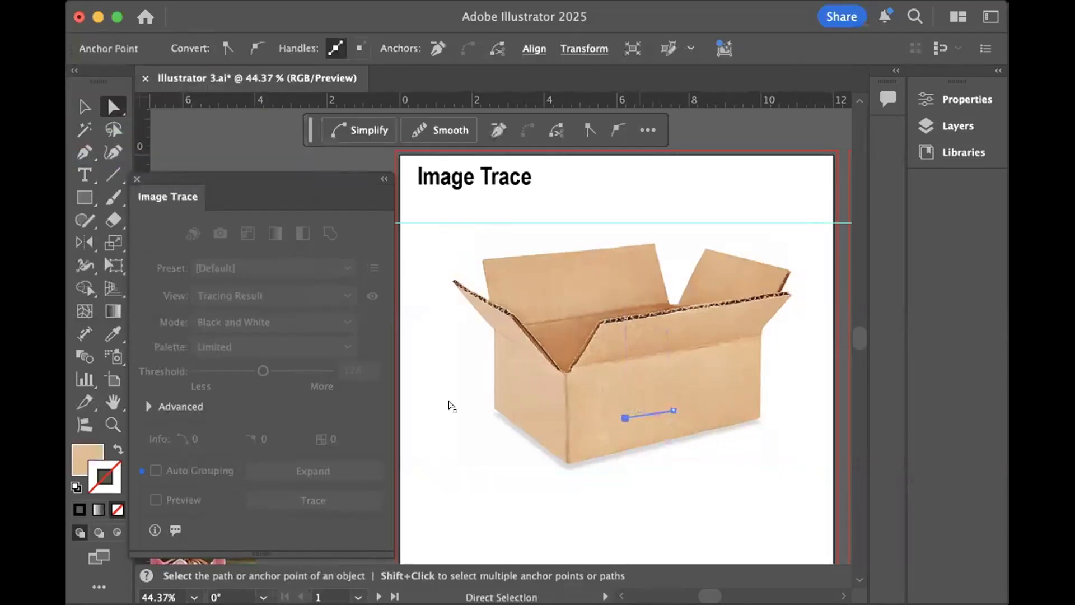
key("Delete")
- Shift the Image Trace panel out of the way and move the color-traced box partly off the artboard onto the gray canvas
left_click(85, 105)
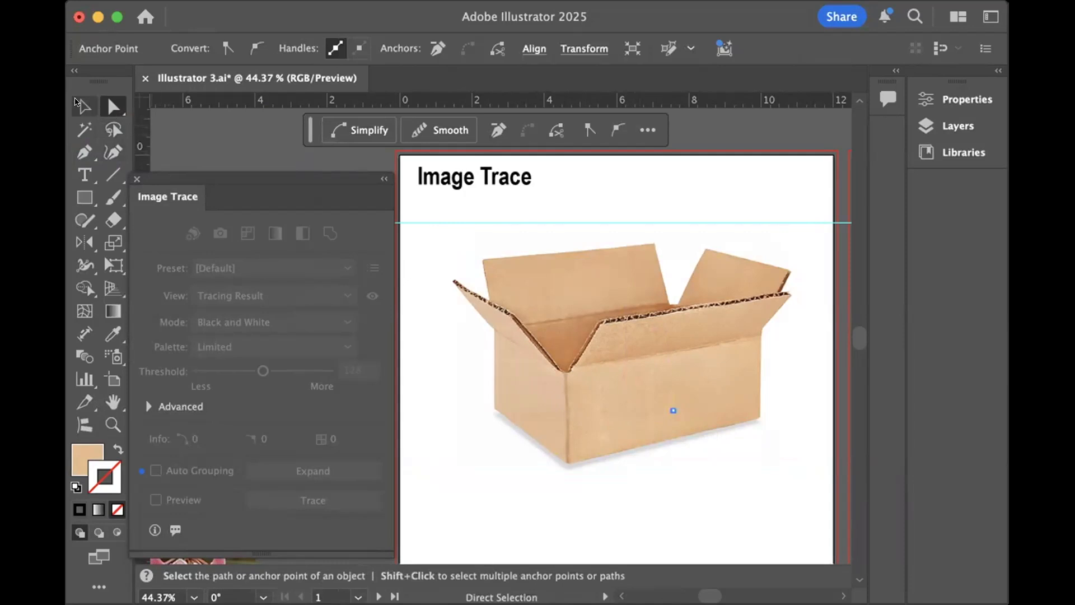
left_click_drag(234, 174, 238, 482)
mouse_move(671, 374)
left_mouse_down()
mouse_move(664, 351)
mouse_move(339, 318)
left_mouse_up()
left_click(310, 461)
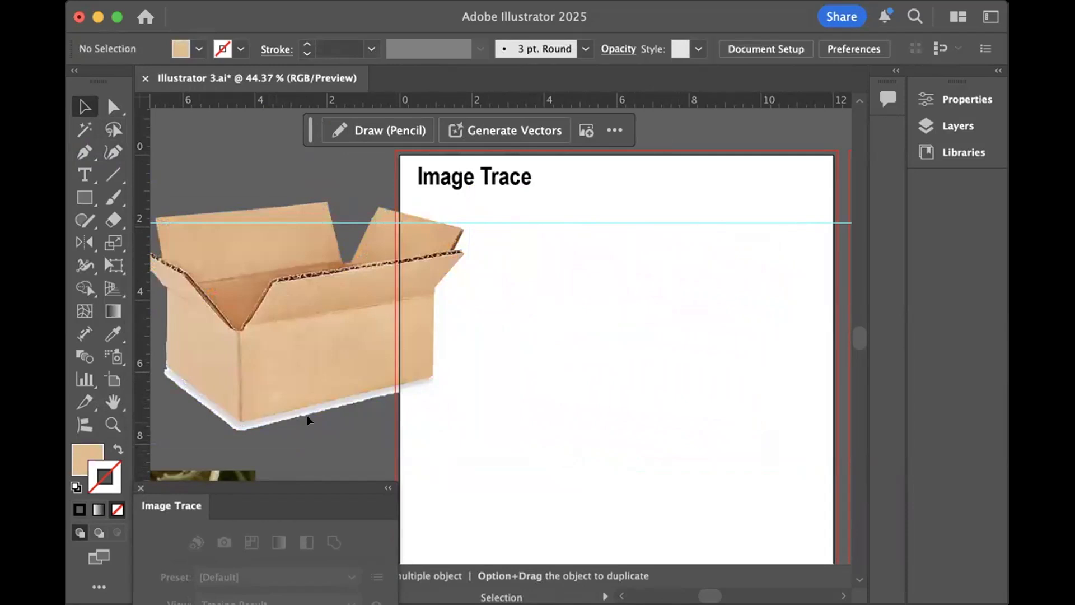
- Examine the leftover white shadow edge under the color-traced box up close against the gray canvas
key("super+1")
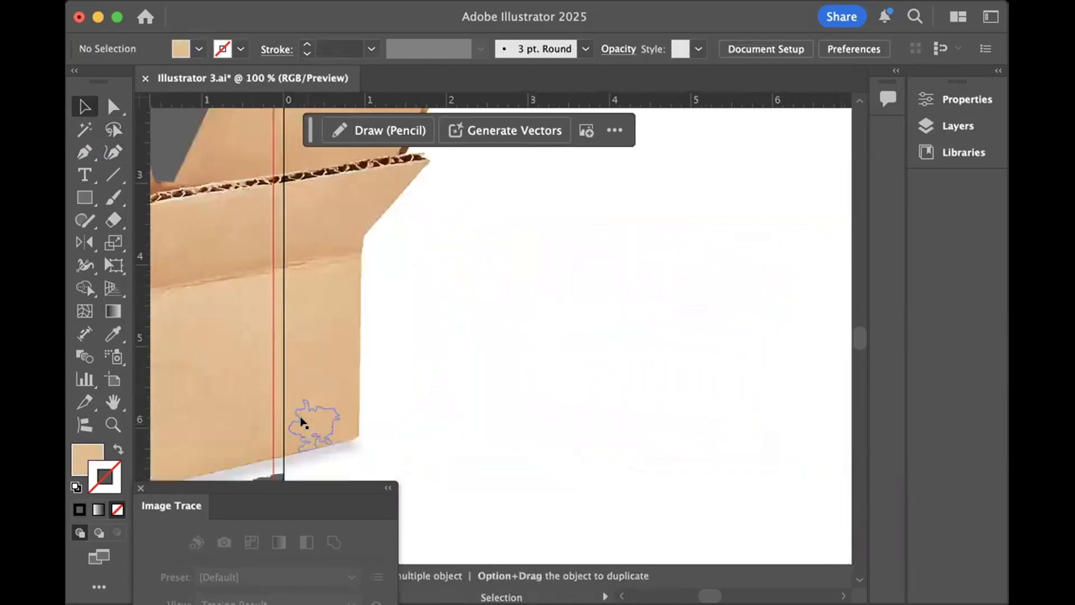
scroll(300, 421, "left", 7)
scroll(300, 421, "down", 4)
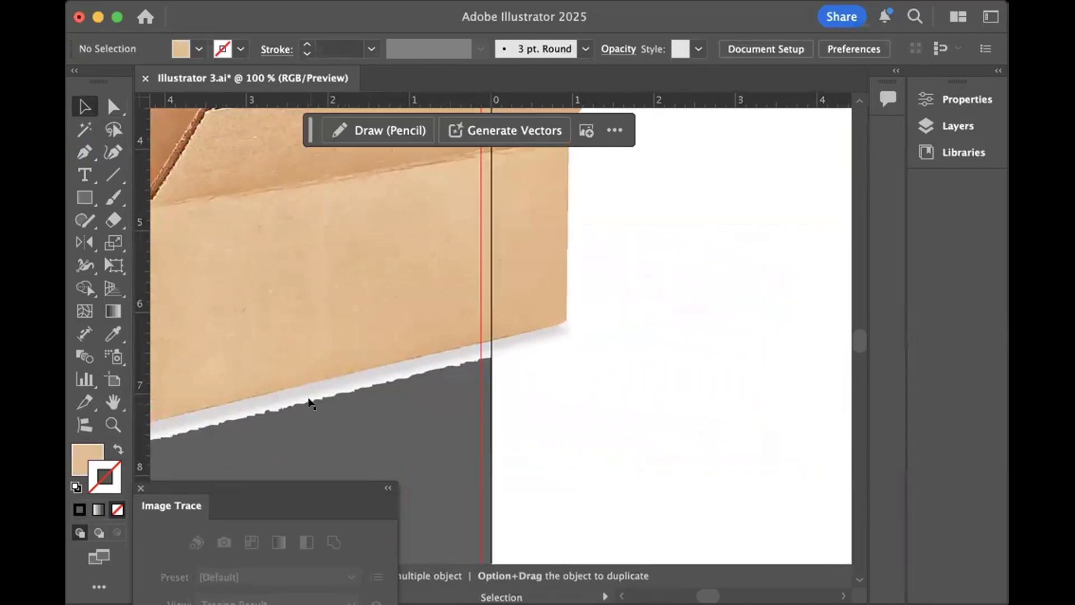
left_click(309, 400)
left_click(329, 425)
left_click(114, 106)
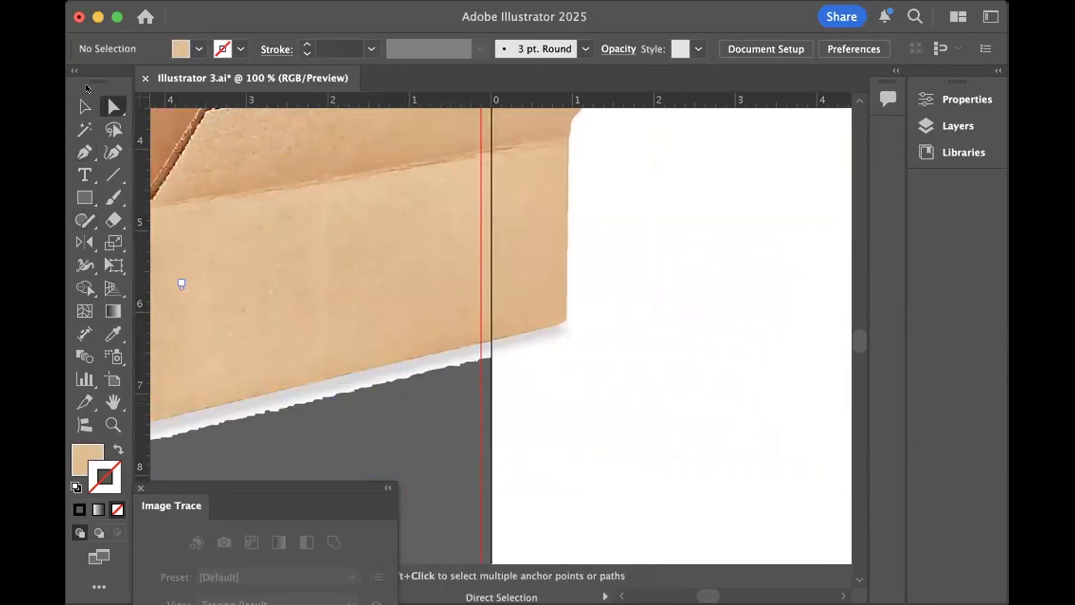
left_click(84, 104)
key("super+0")
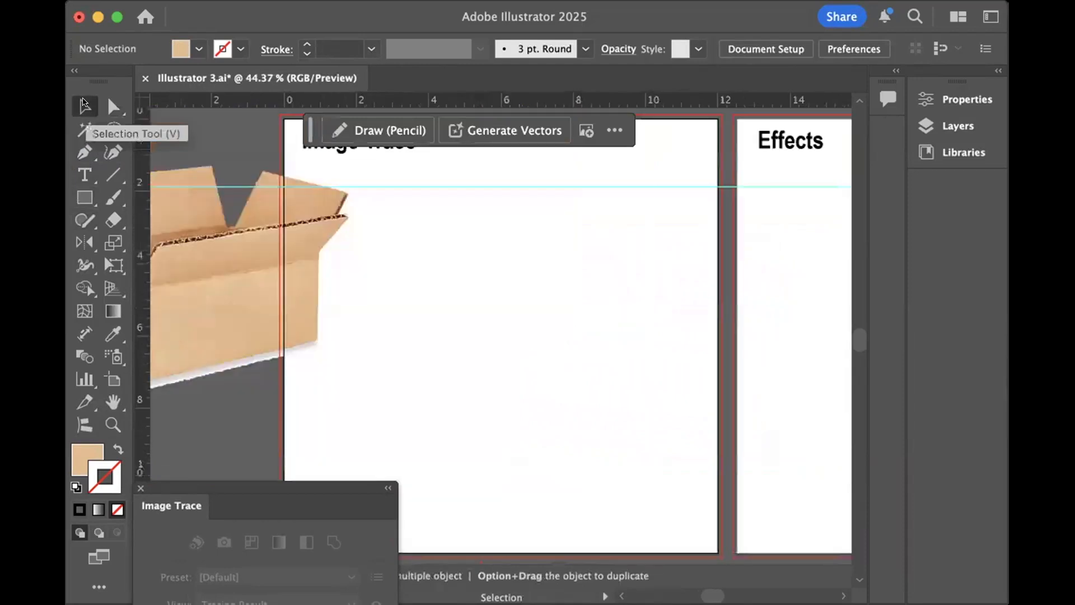
- Replace the box with the flower photo on the Image Trace artboard and shift the Image Trace panel out of the way
left_click_drag(240, 289, 235, 267)
left_click_drag(317, 263, 217, 227)
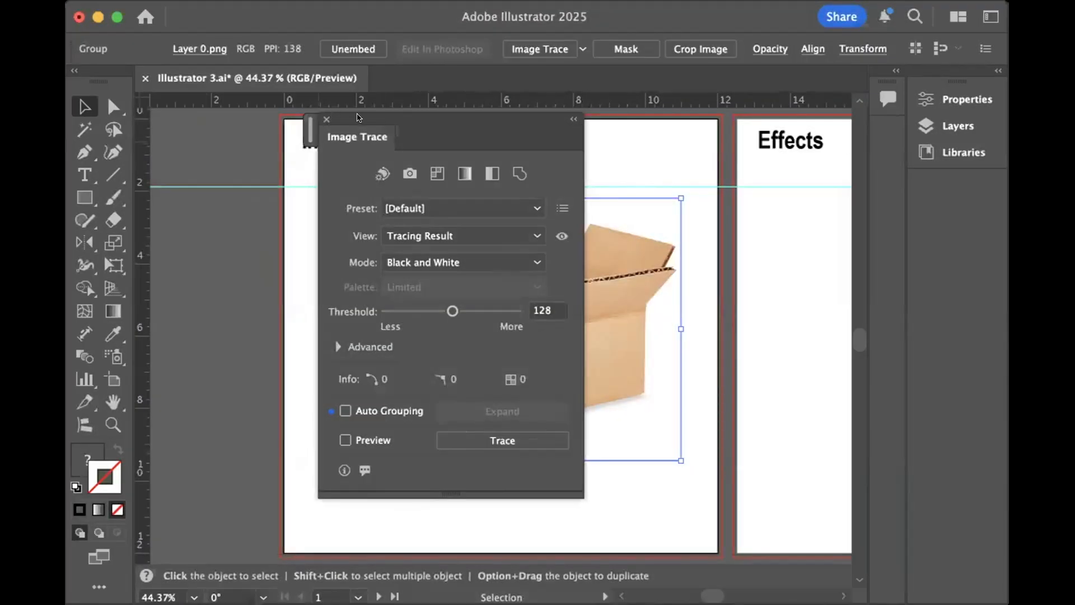
mouse_move(358, 118)
left_mouse_down()
mouse_move(208, 417)
mouse_move(217, 519)
mouse_move(221, 505)
left_mouse_up()
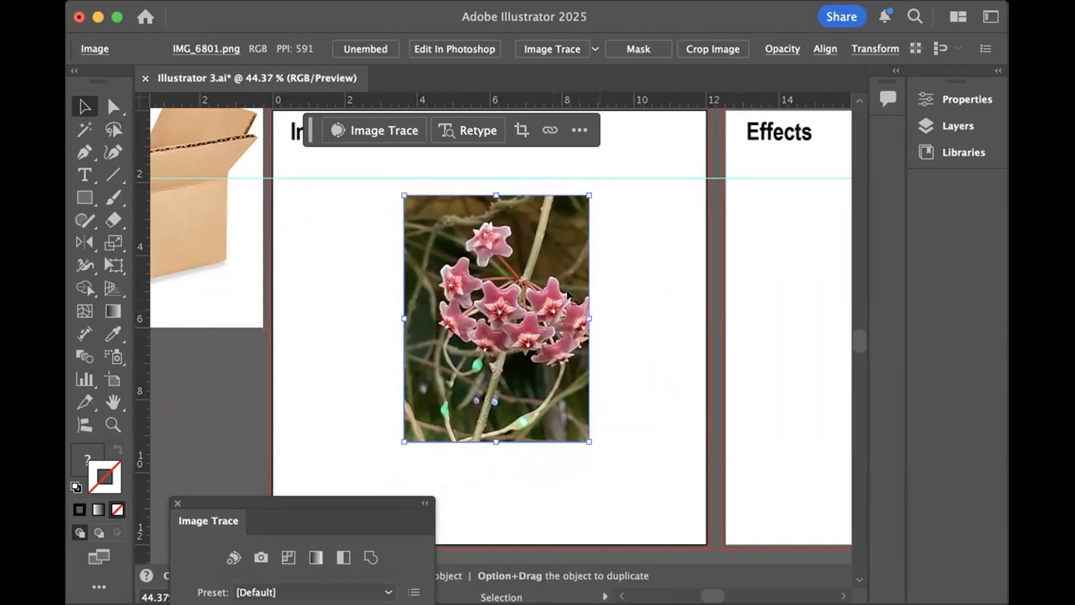
- Inspect the flower photo's detail up close and trace it with the Shades of Gray preset
key("super+equal")
key("super+equal")
key("super+equal")
key("super+equal")
key("super+equal")
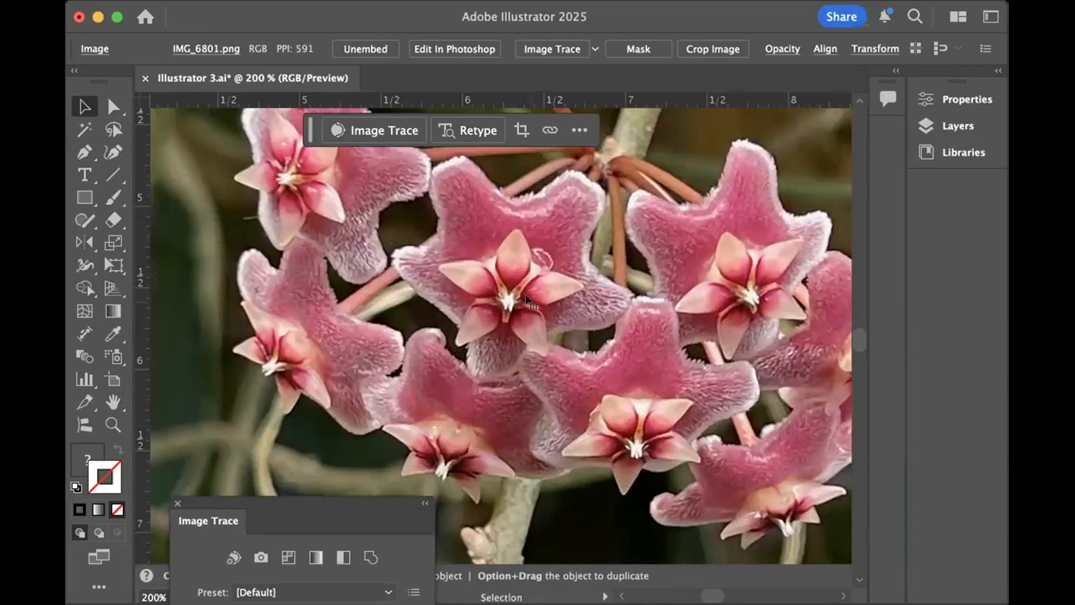
key("super+equal")
key("super+equal")
key("super+equal")
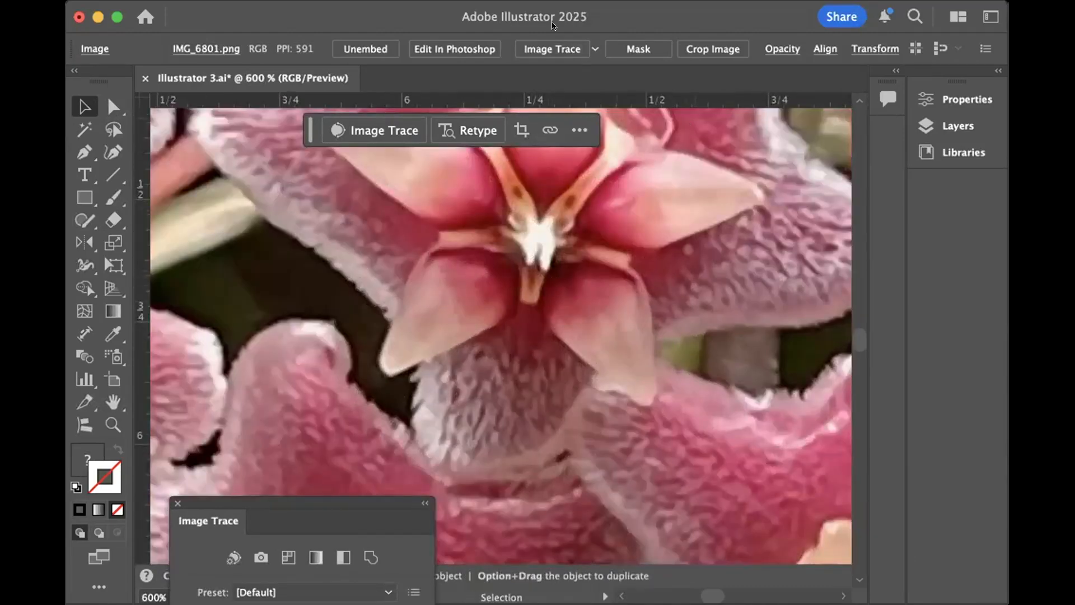
left_click(589, 40)
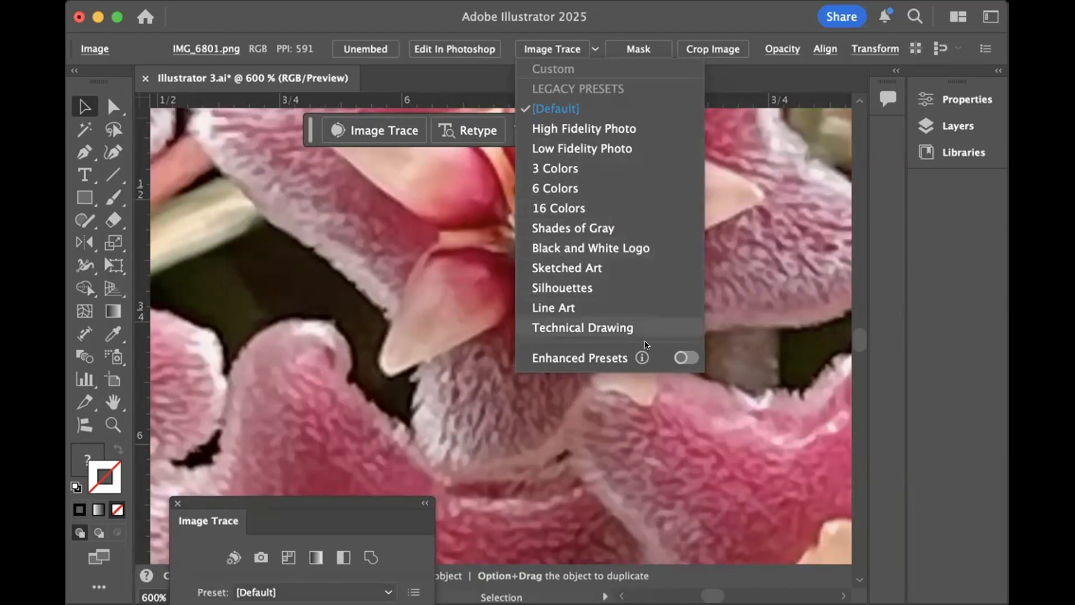
left_click(569, 227)
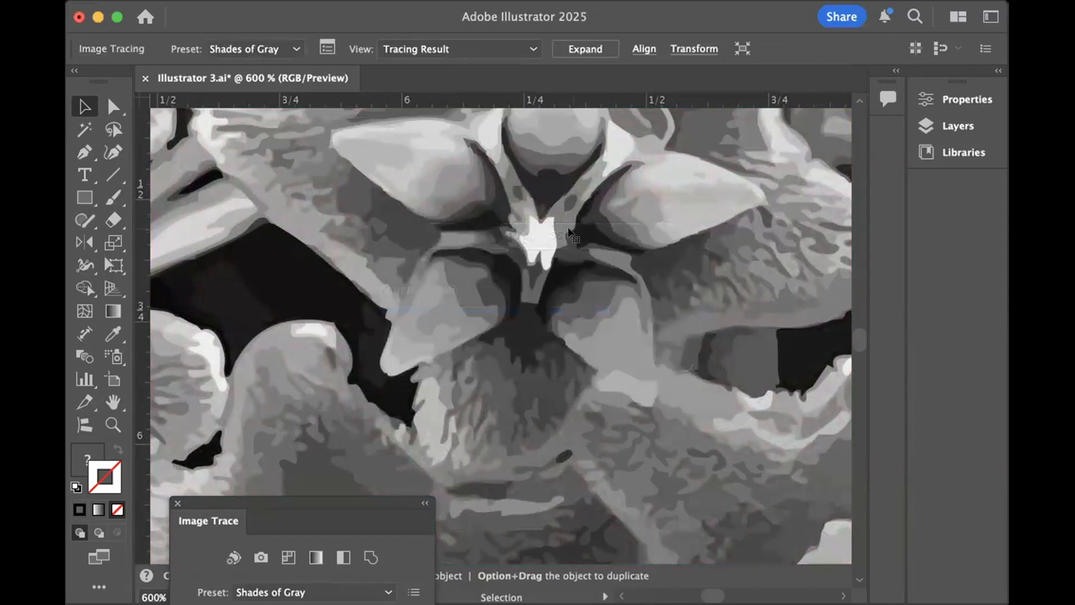
- Examine the flower's gray tracing result at several magnifications, from the whole picture to individual tonal shapes
key("super+minus")
key("super+minus")
key("super+minus")
key("super+minus")
key("super+minus")
key("super+minus")
key("super+minus")
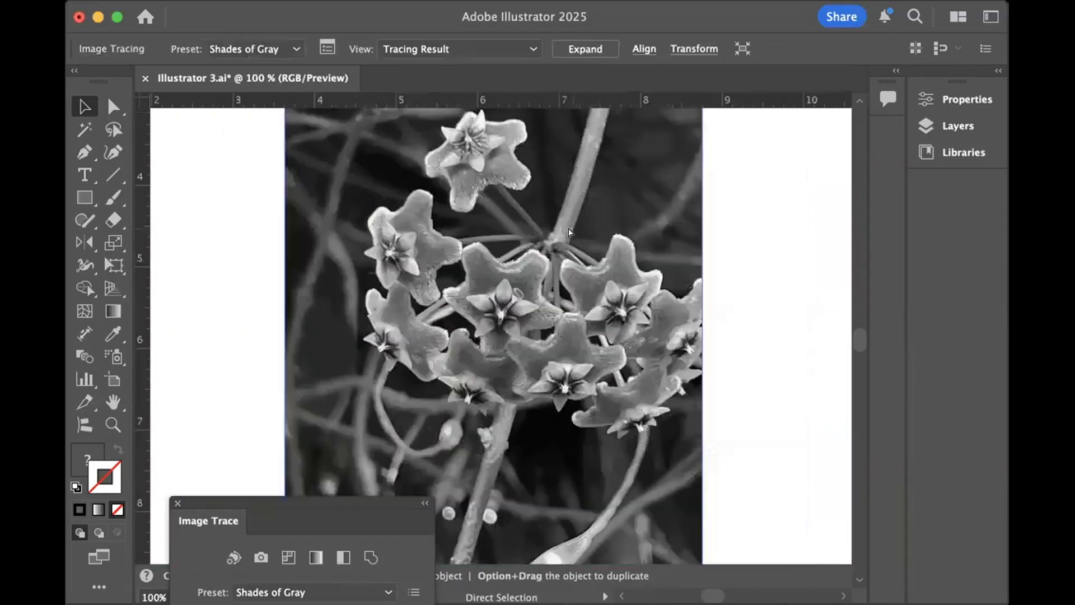
key("super+equal")
key("super+equal")
key("super+equal")
key("super+equal")
key("super+equal")
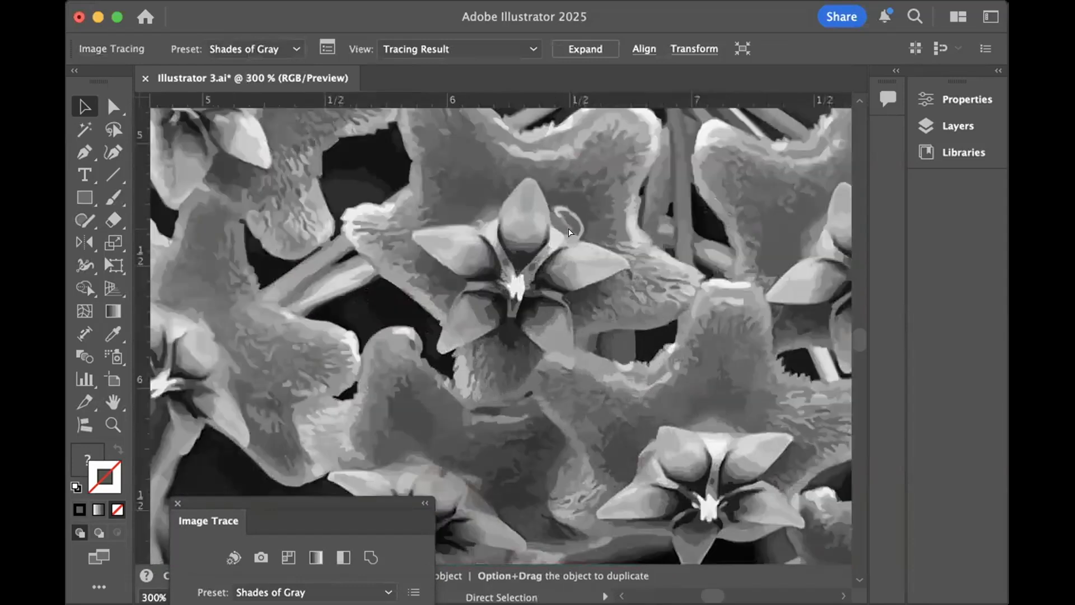
key("super+equal")
key("super+equal")
key("super+equal")
key("super+equal")
key("super+equal")
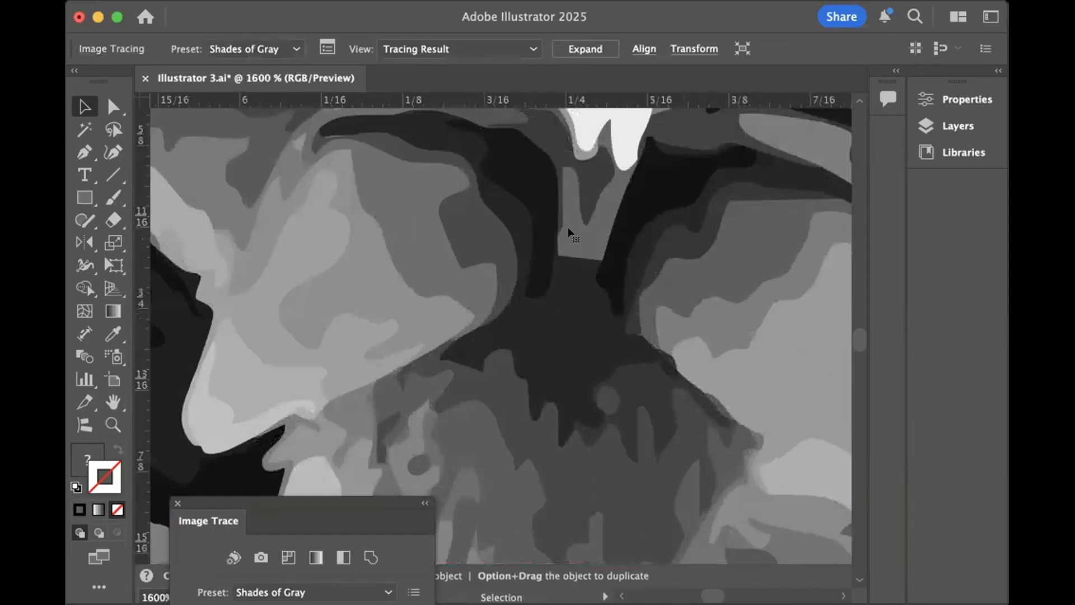
key("super+0")
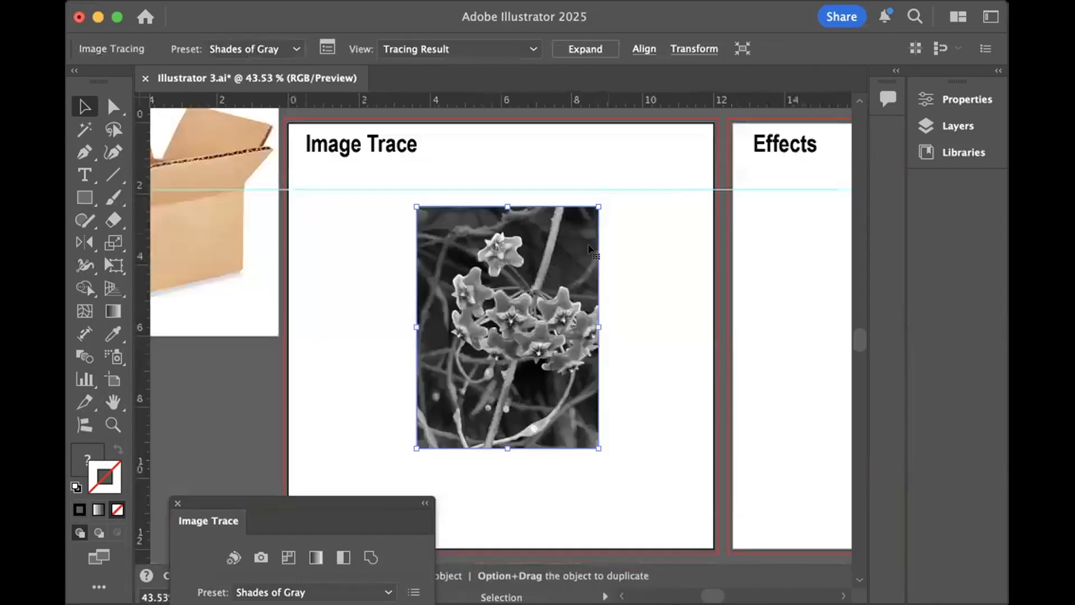
left_click(647, 230)
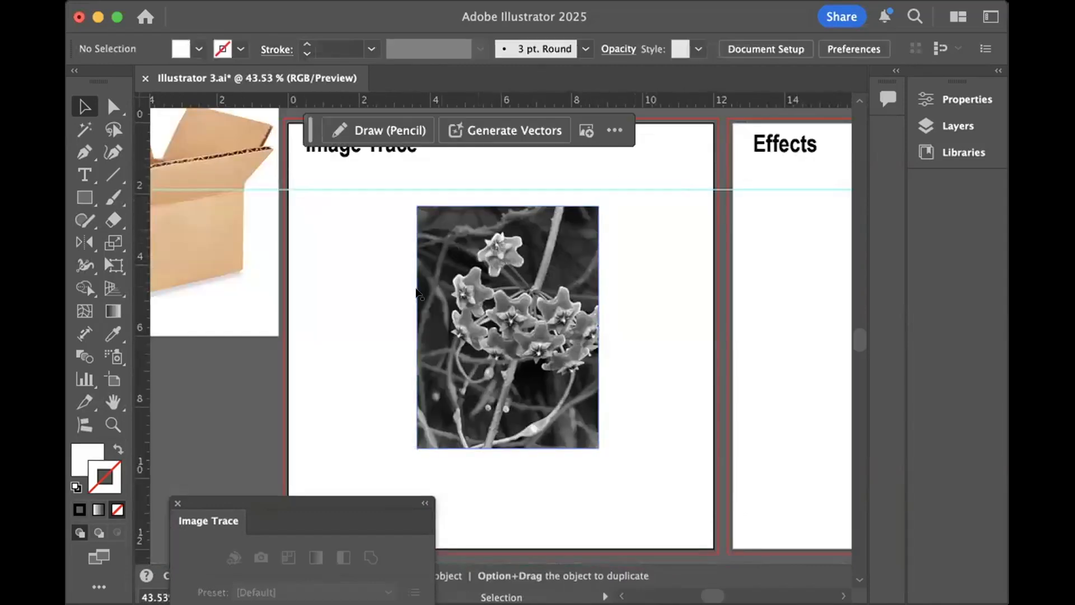
- Bring the box picture back onto the Image Trace artboard and move the gray-traced flower slightly up and right
mouse_move(216, 240)
left_mouse_down()
mouse_move(360, 308)
mouse_move(552, 340)
mouse_move(598, 444)
left_mouse_up()
left_click_drag(554, 238, 571, 207)
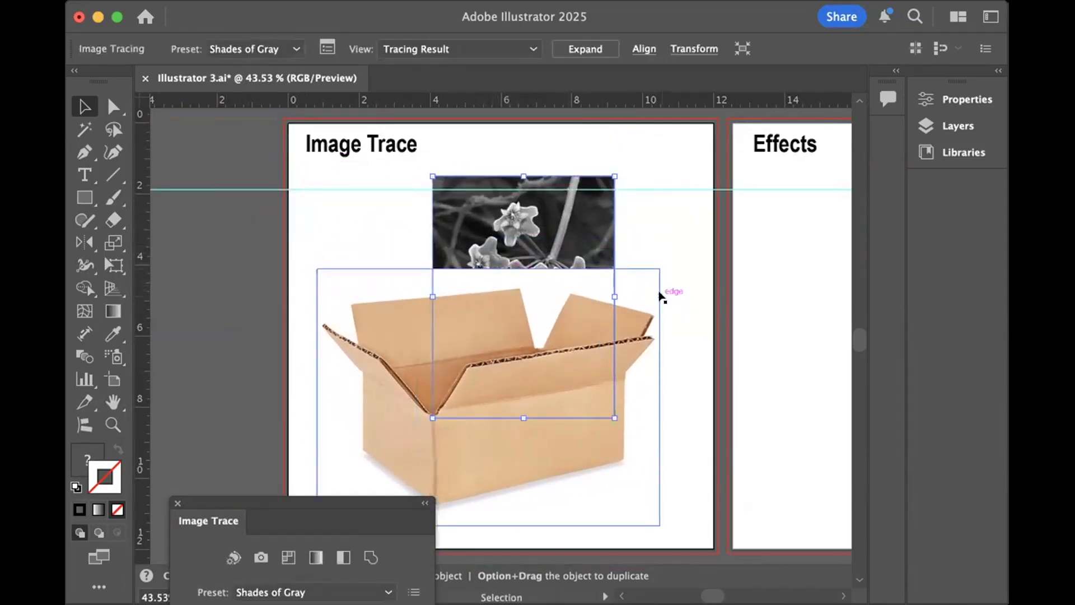
- Move the cyan circle slightly up and left on the Effects artboard
scroll(666, 291, "right", 10)
left_click(405, 336)
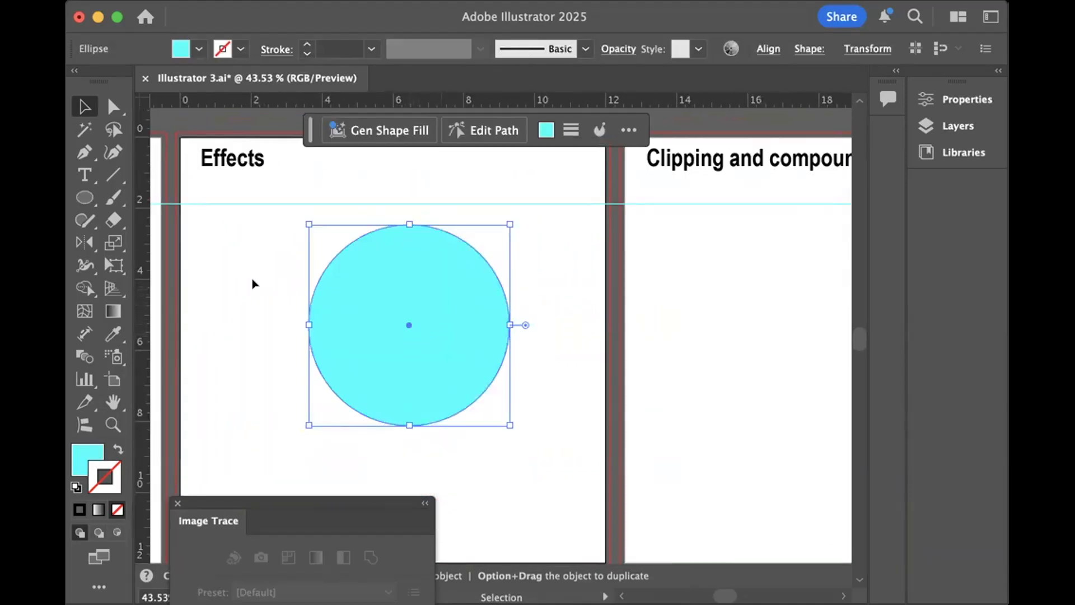
left_click(250, 295)
scroll(340, 309, "down", 3)
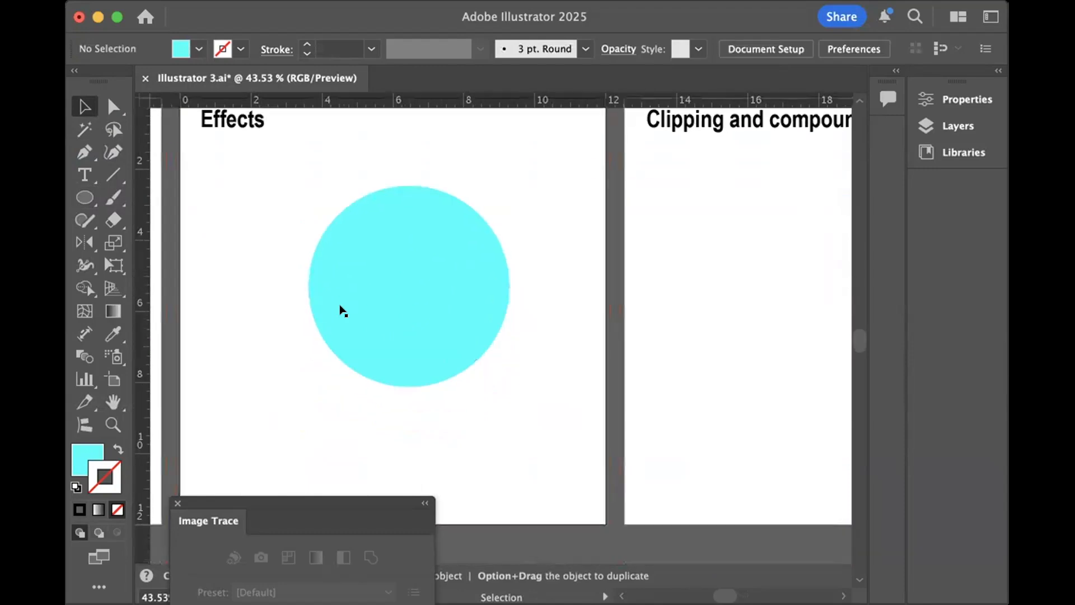
scroll(339, 309, "up", 2)
mouse_move(354, 287)
left_mouse_down()
mouse_move(331, 277)
mouse_move(343, 281)
left_mouse_up()
left_click(406, 444)
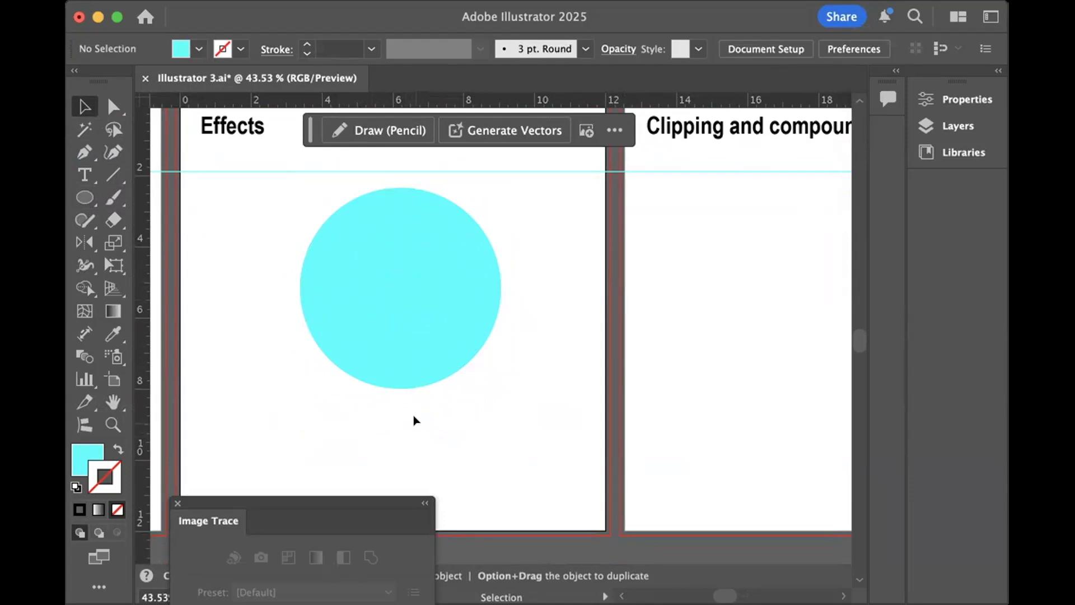
- Start a Stylize Drop Shadow effect on the cyan circle and move its dialog clear of the artwork
left_click(386, 271)
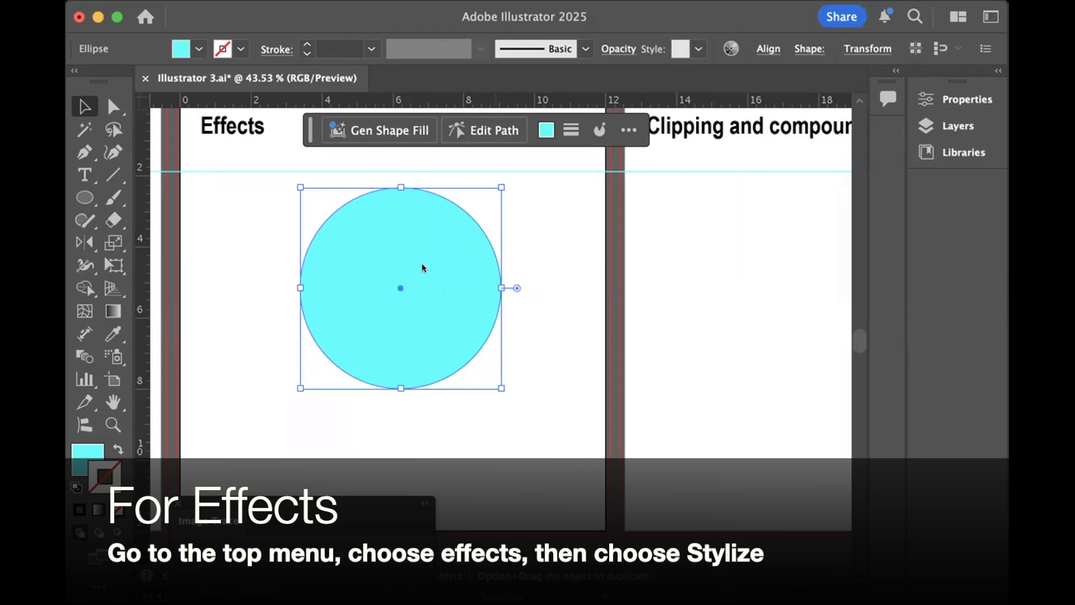
left_click(737, 263)
left_click_drag(586, 204, 790, 132)
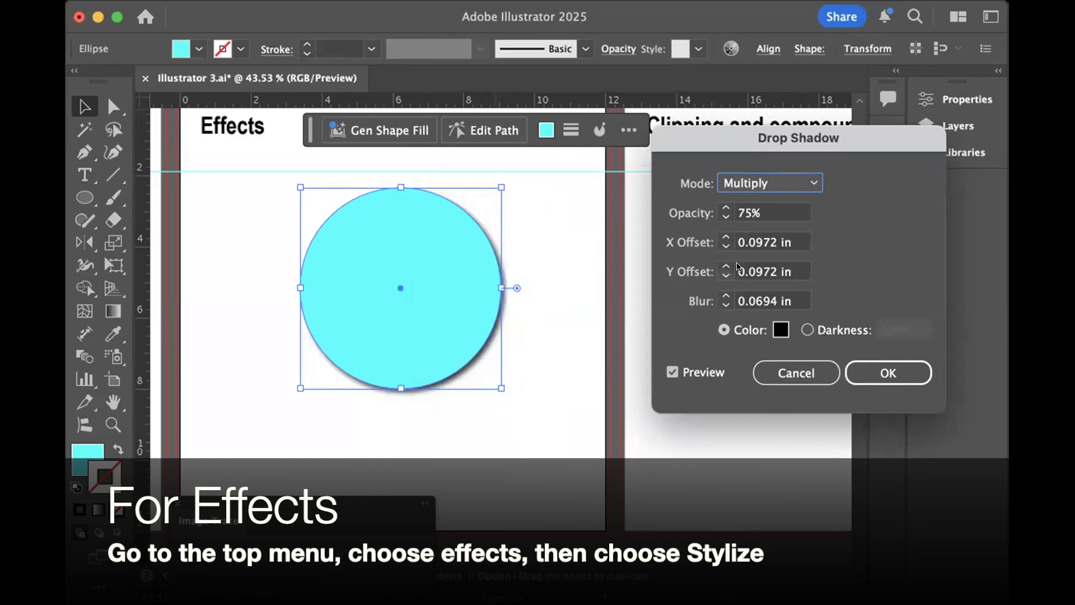
- Set the drop shadow's X offset to 0.625 in, Y offset to 0.375 in and blur to 0.25 in
left_click(723, 237)
left_click(723, 236)
left_click(724, 237)
left_click(723, 237)
left_click(723, 237)
left_click(725, 266)
left_click(725, 266)
left_click(725, 266)
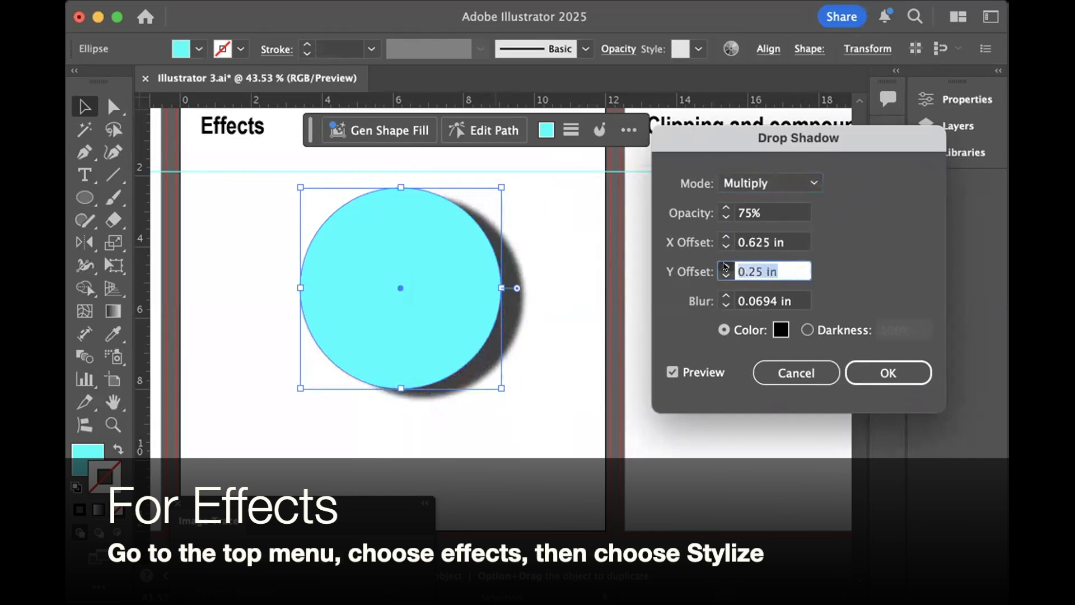
left_click(725, 296)
left_click(723, 296)
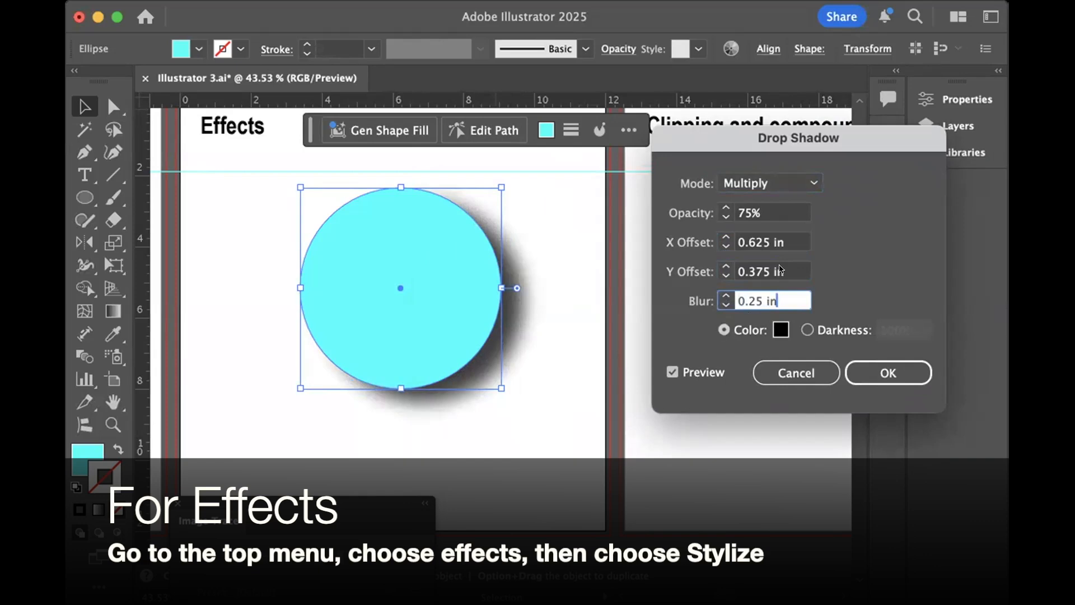
- Try Color Dodge as the drop shadow's blending mode and set it back to Multiply
left_click(813, 179)
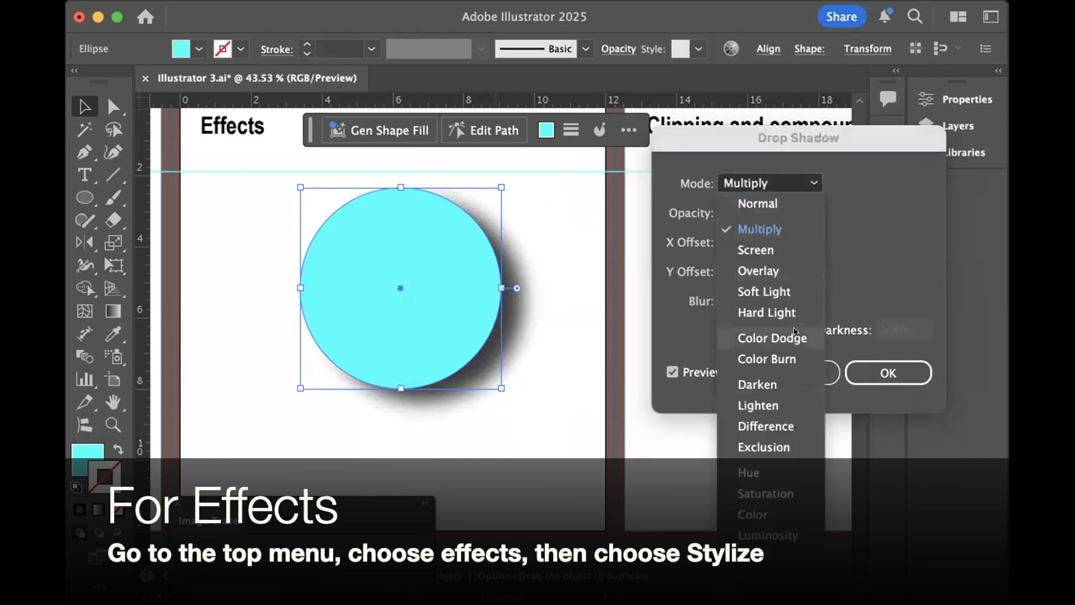
left_click(795, 338)
left_click(813, 179)
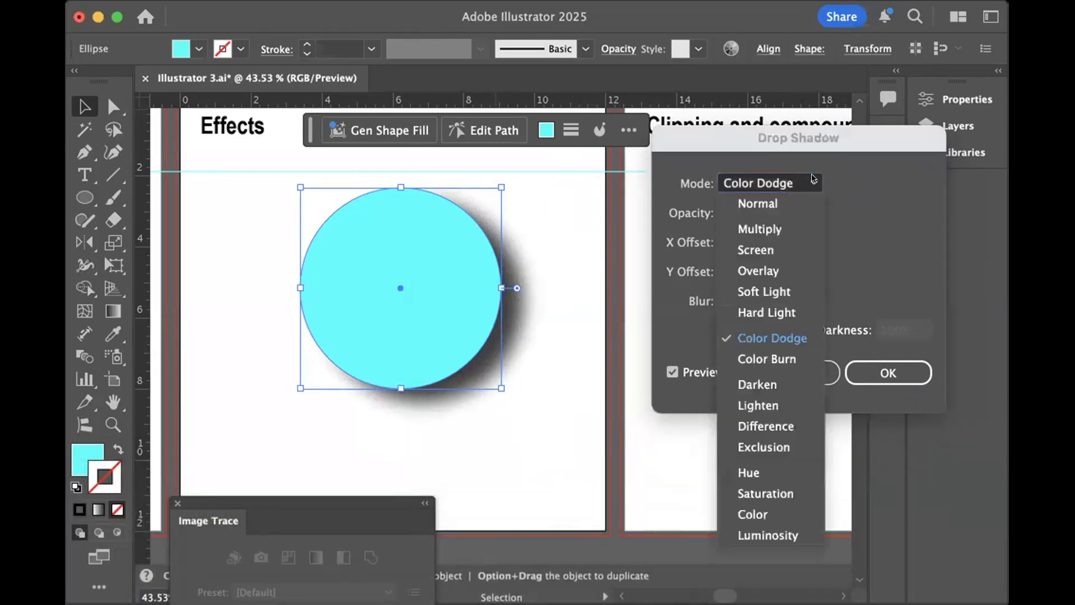
left_click(782, 230)
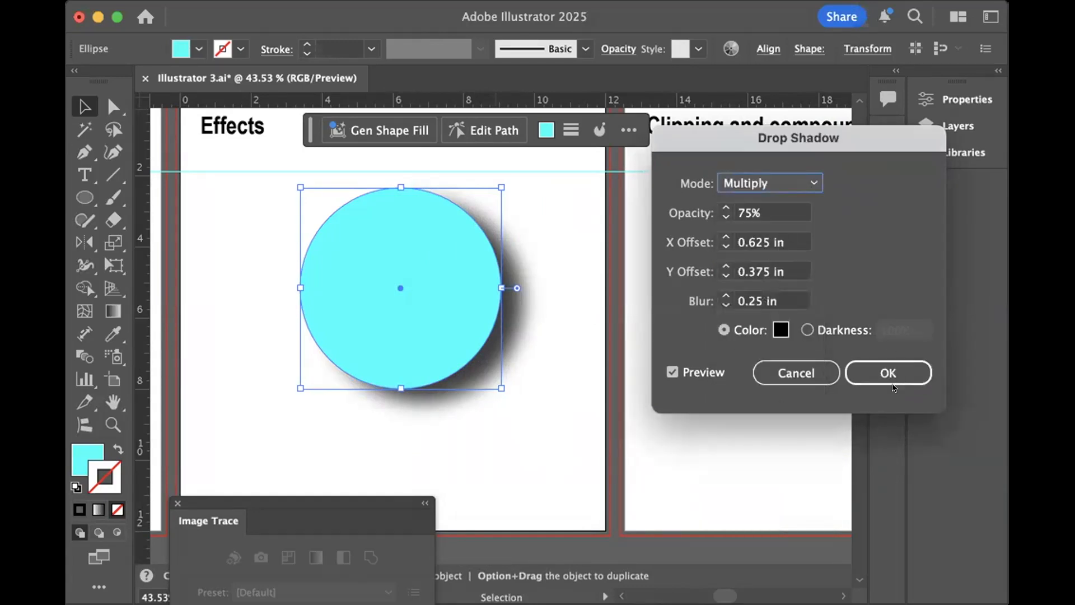
- Apply the drop shadow settings to the circle and deselect it
left_click(893, 369)
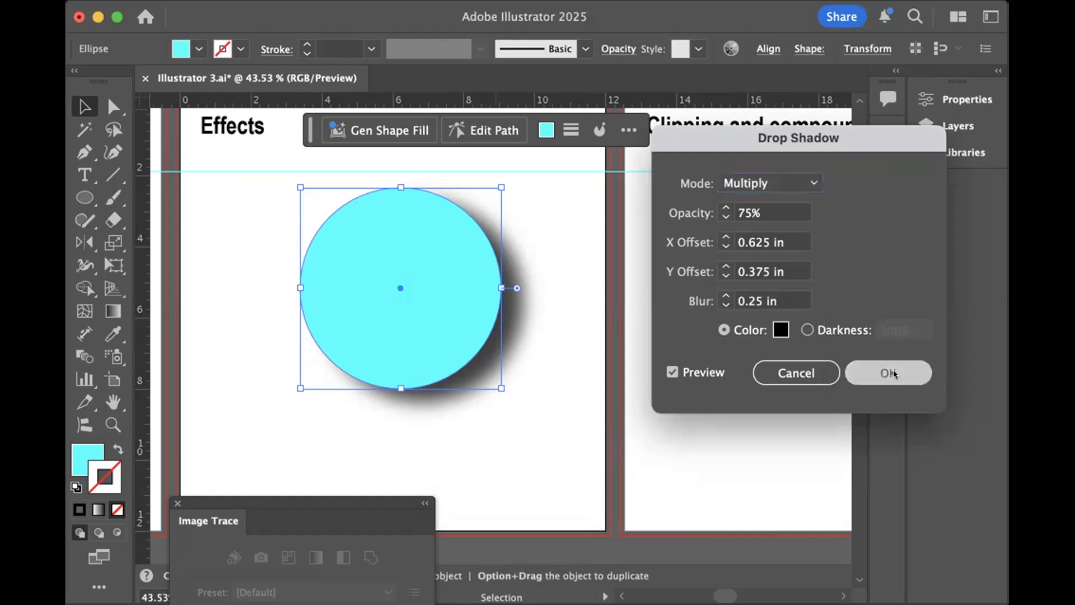
left_click(390, 428)
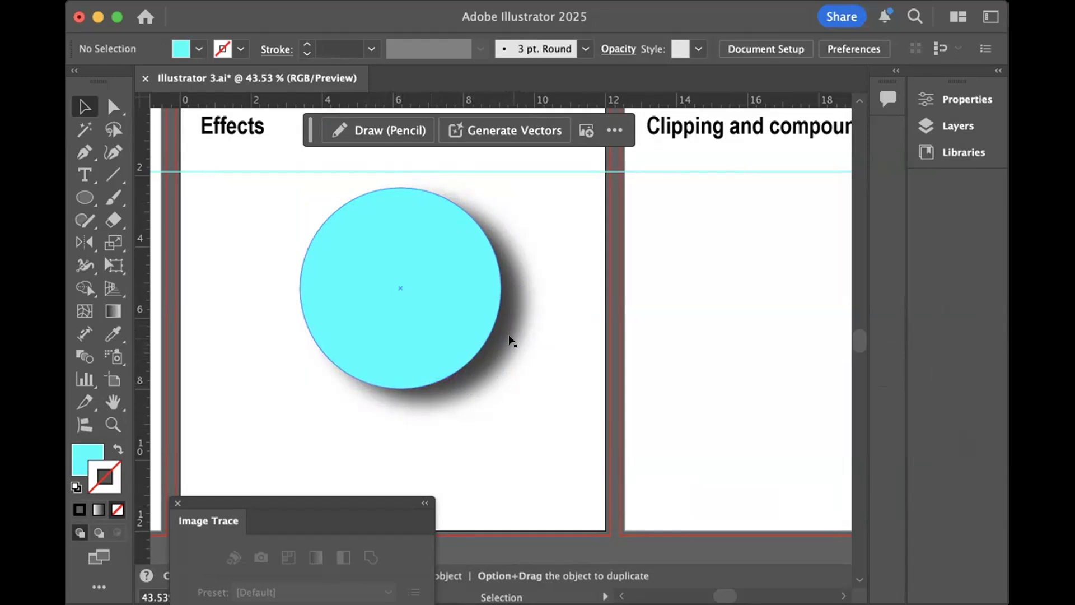
scroll(511, 340, "down", 2)
scroll(511, 317, "up", 2)
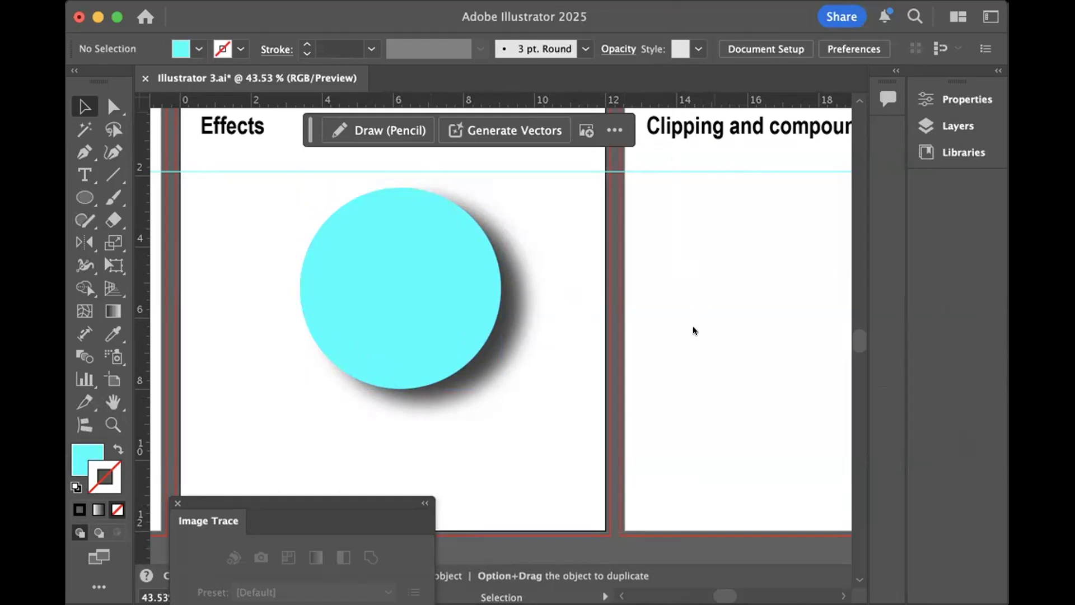
- Show the cyan circle's attributes in the Appearance panel, placed beside the artwork and enlarged to list every attribute
key("shift+F6")
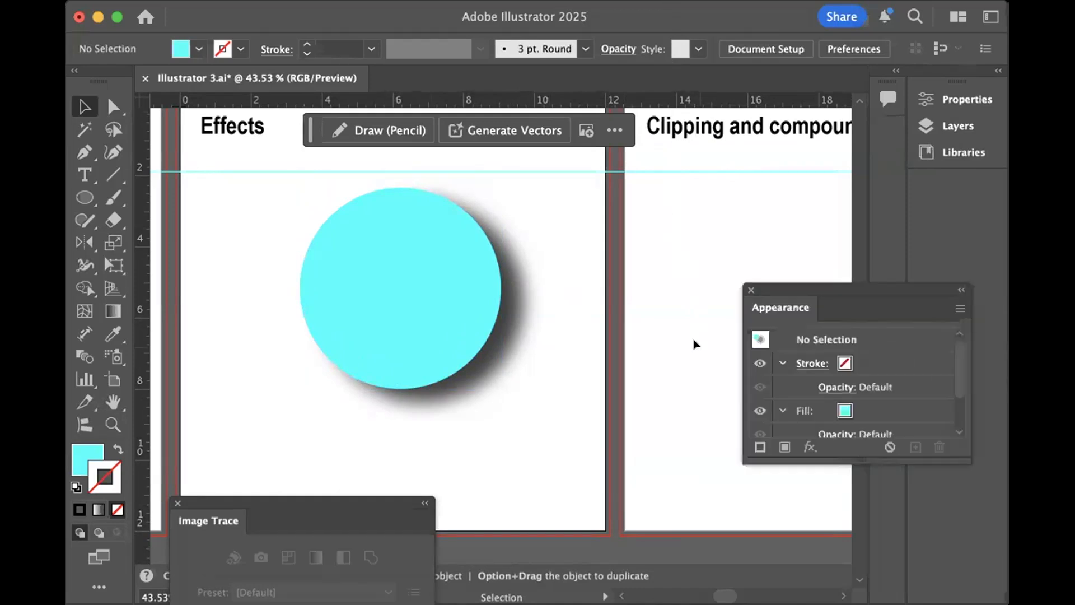
left_click_drag(805, 284, 816, 73)
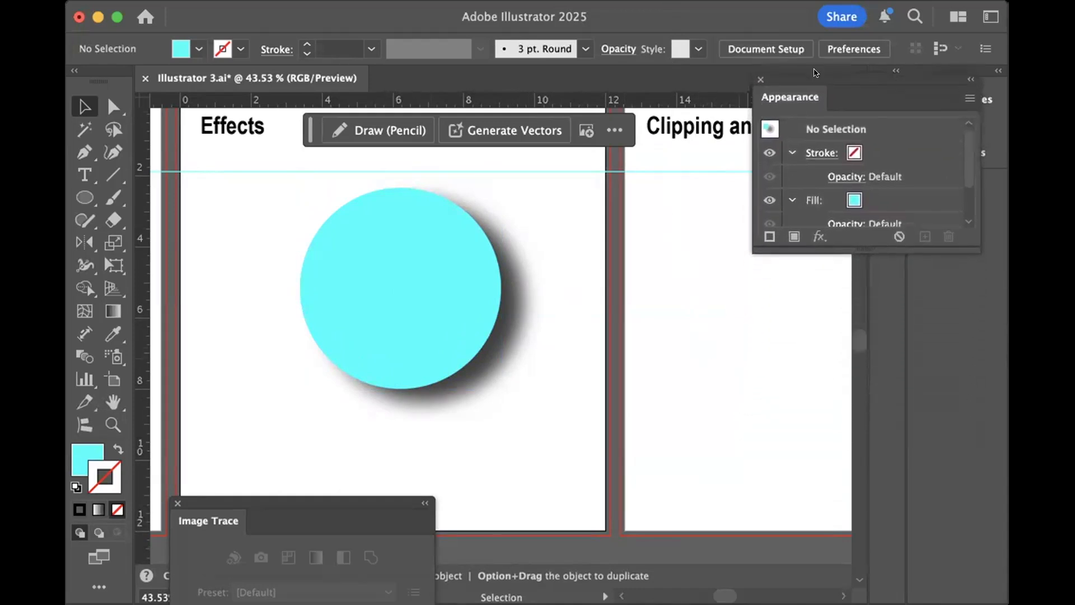
left_click(421, 312)
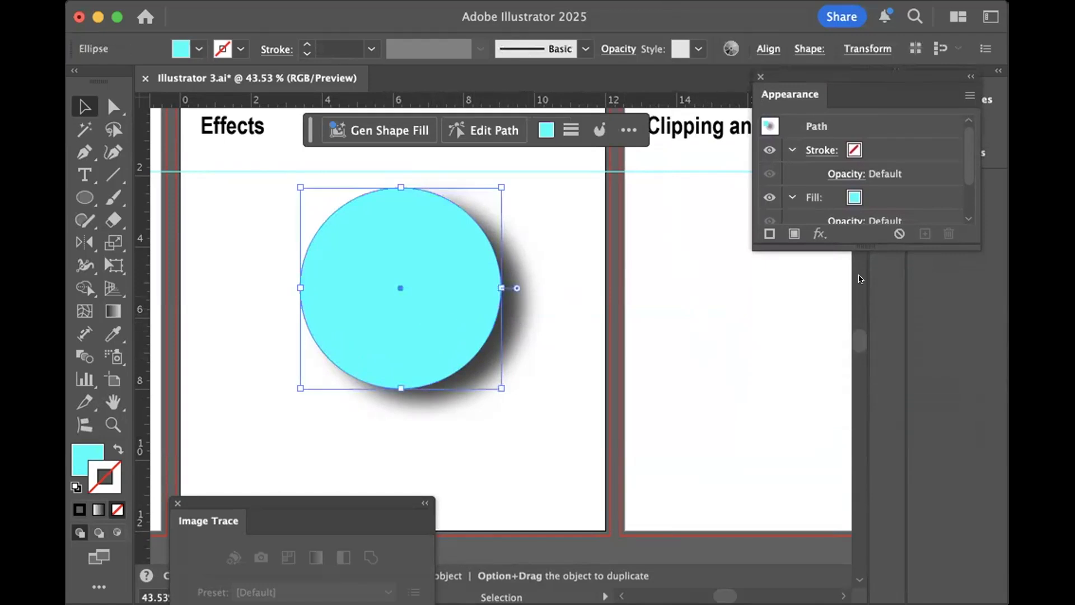
left_click_drag(864, 239, 872, 466)
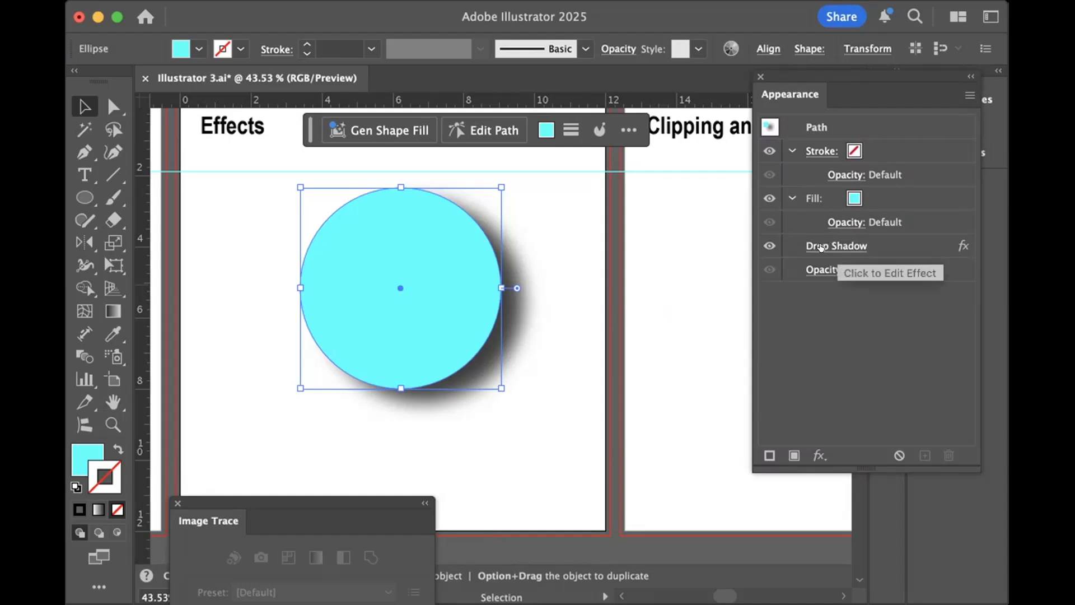
- Hide the circle's Drop Shadow effect and show it again
left_click(769, 245)
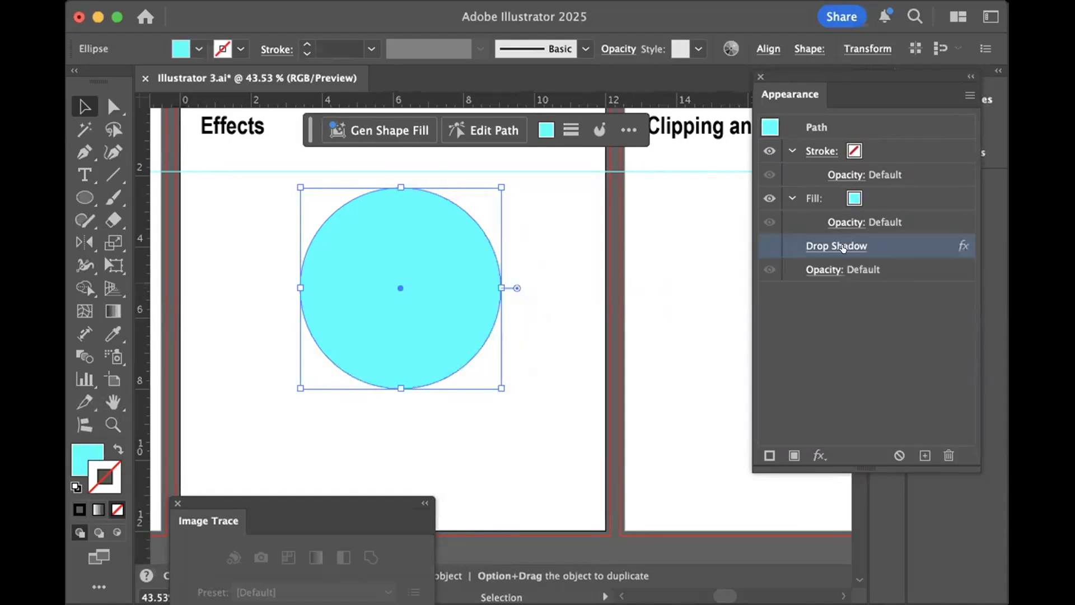
left_click(766, 246)
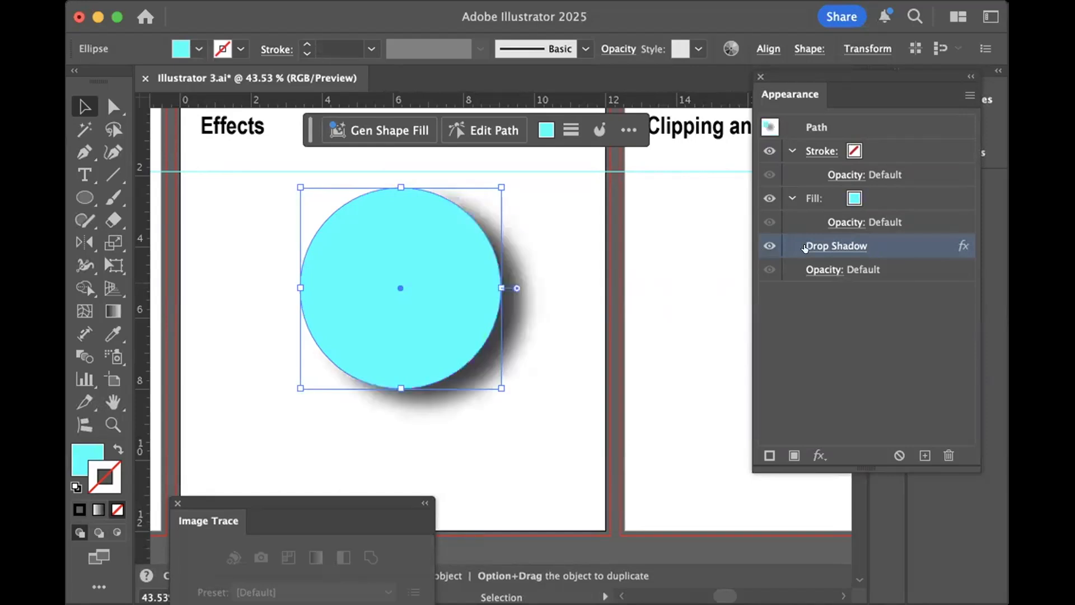
- Set the circle's Drop Shadow opacity to 45% and apply it
left_click(828, 247)
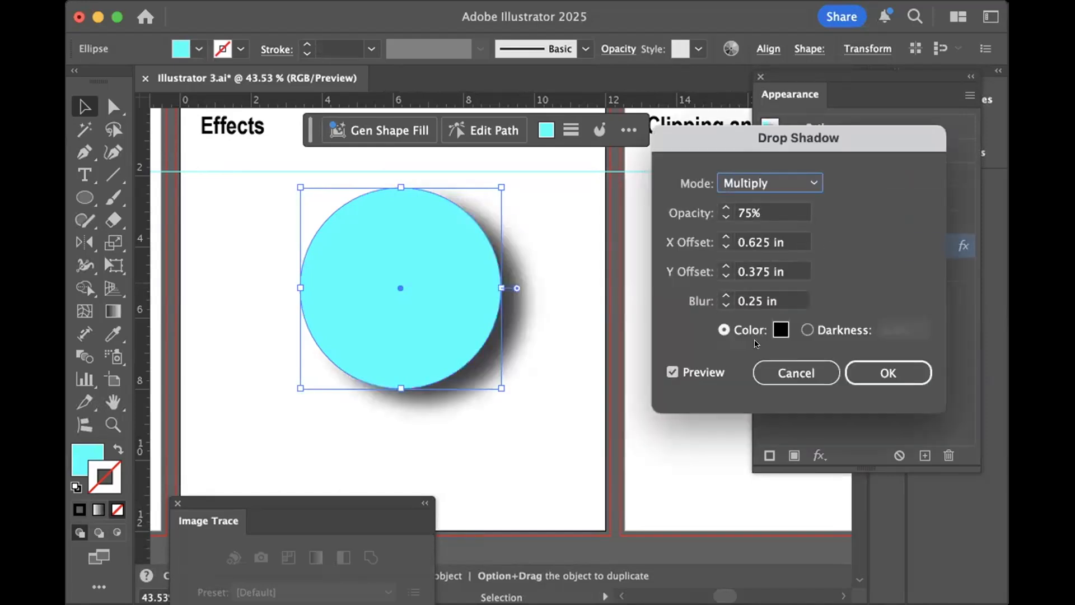
key("Tab")
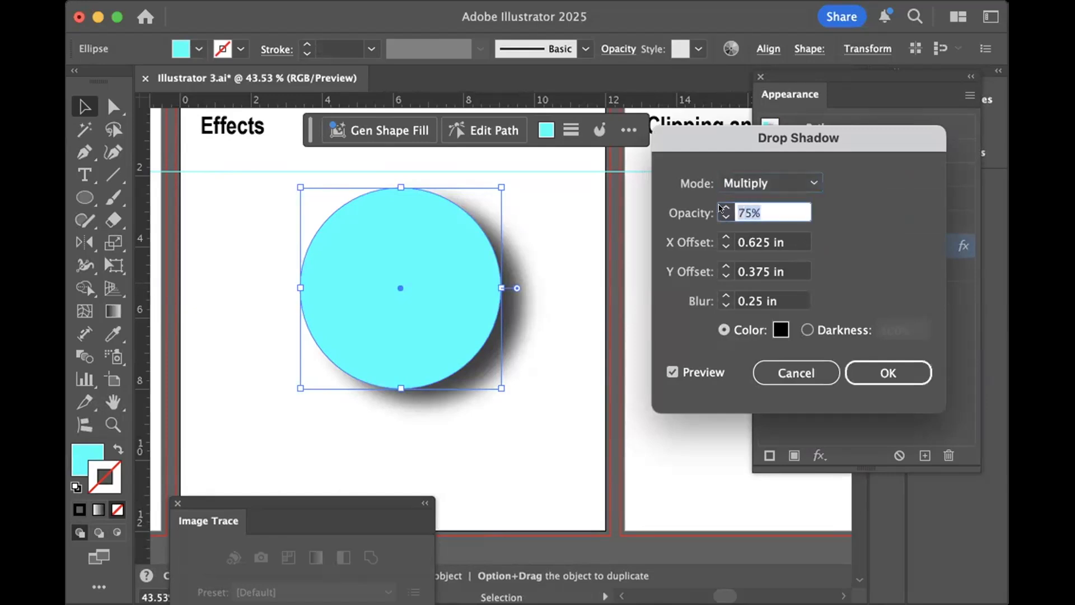
type("45")
key("Return")
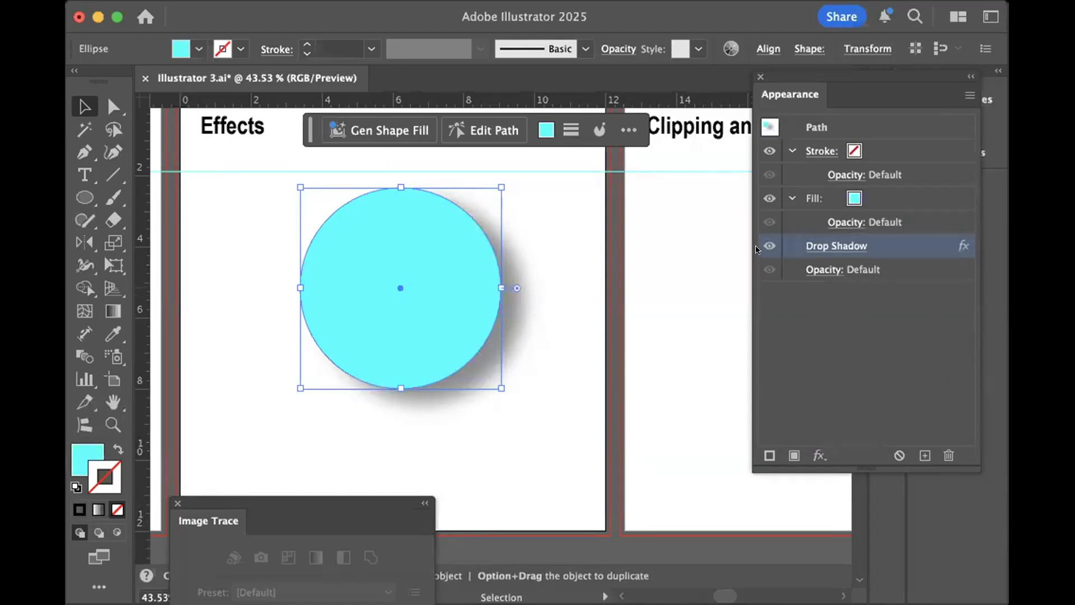
left_click(917, 374)
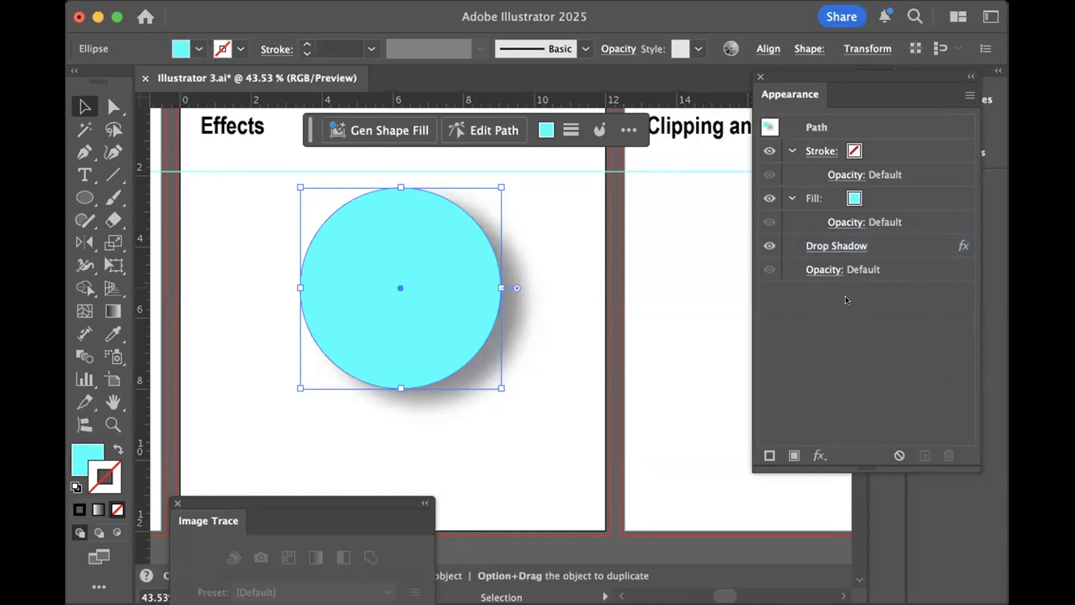
- Delete the Drop Shadow effect from the cyan circle's appearance
left_click(773, 246)
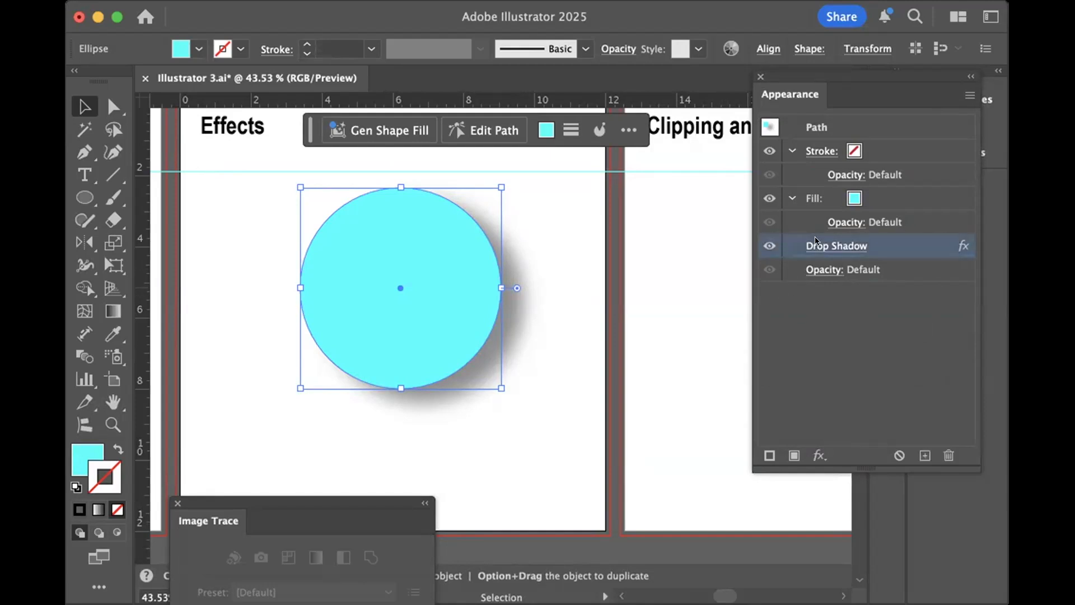
left_click(790, 241)
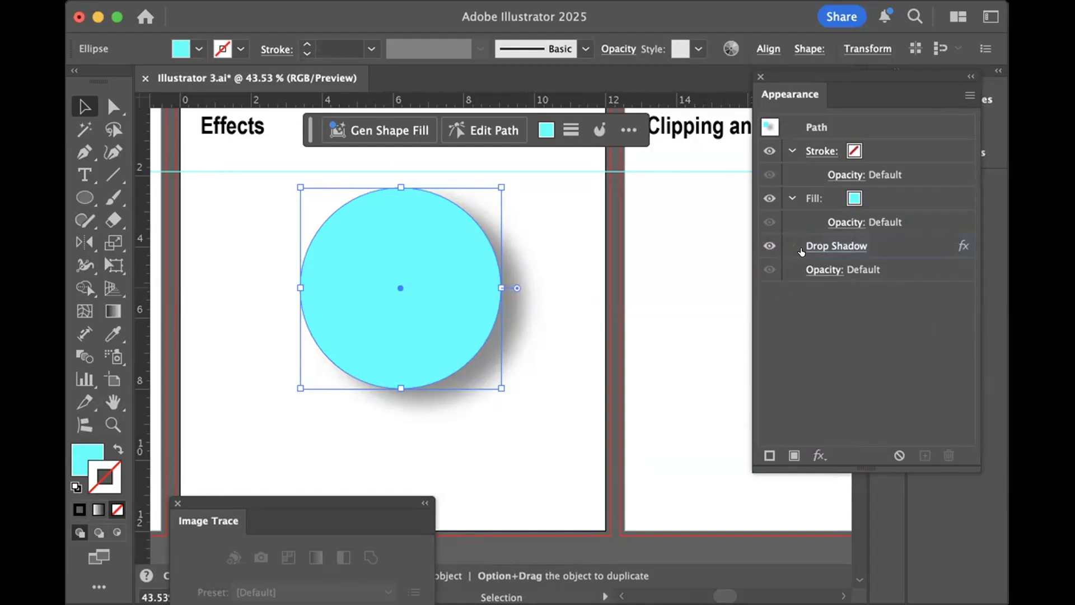
left_click(847, 244)
left_click(813, 370)
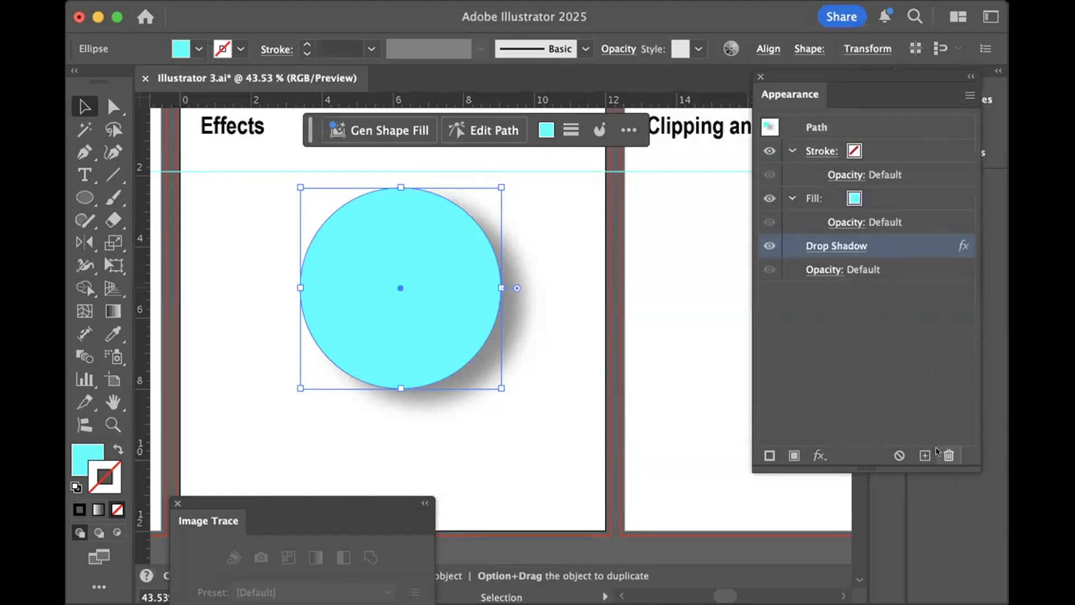
left_click(947, 454)
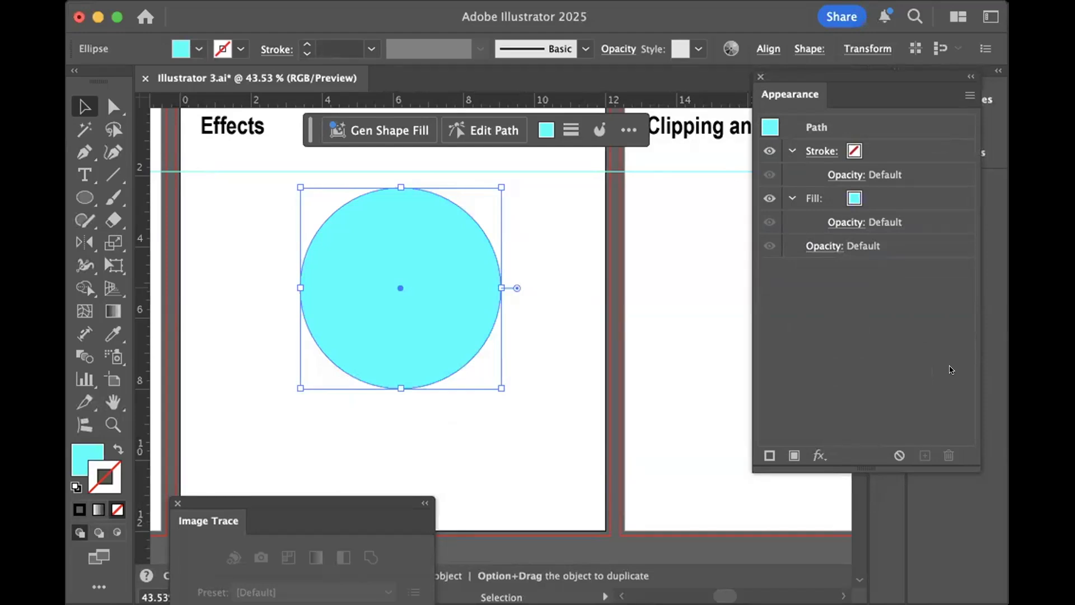
- Apply a Feather effect with a 0.125 in radius to the cyan circle
left_click(512, 445)
left_click(453, 340)
left_click(711, 280)
left_click_drag(238, 360, 645, 175)
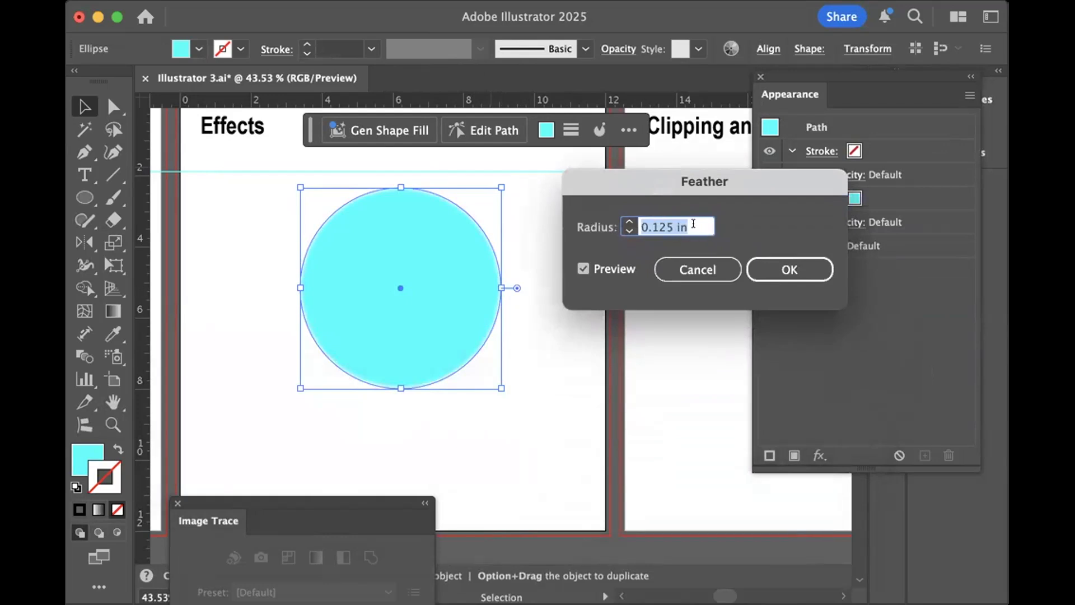
left_click(769, 265)
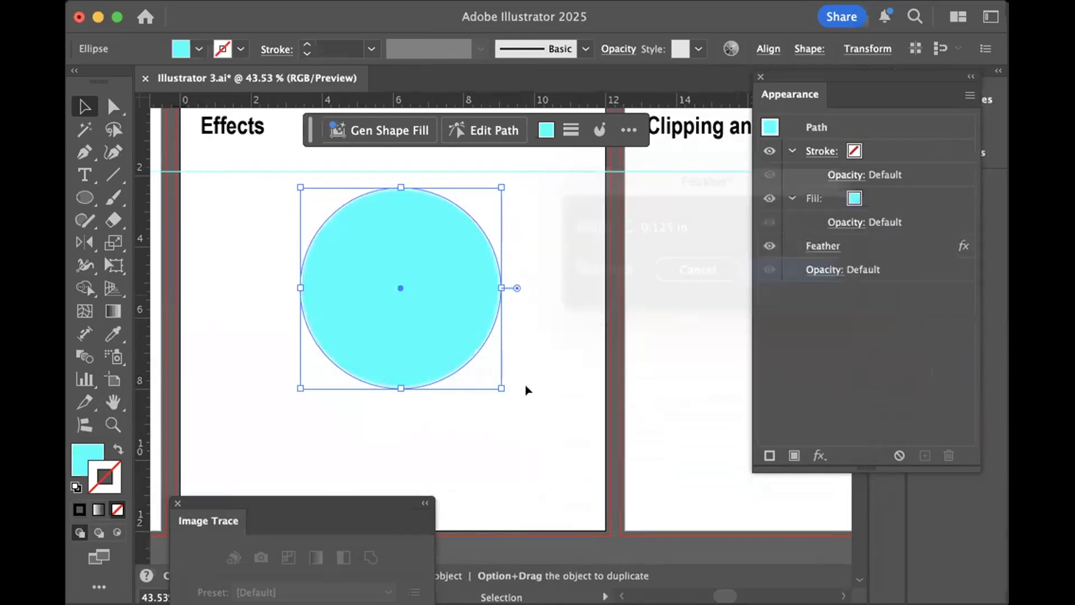
- Deselect the circle and examine its feathered edge up close at 800%, then return to the whole artboard
left_click(496, 419)
key("super+equal")
key("super+equal")
key("super+equal")
key("super+equal")
key("super+equal")
key("super+equal")
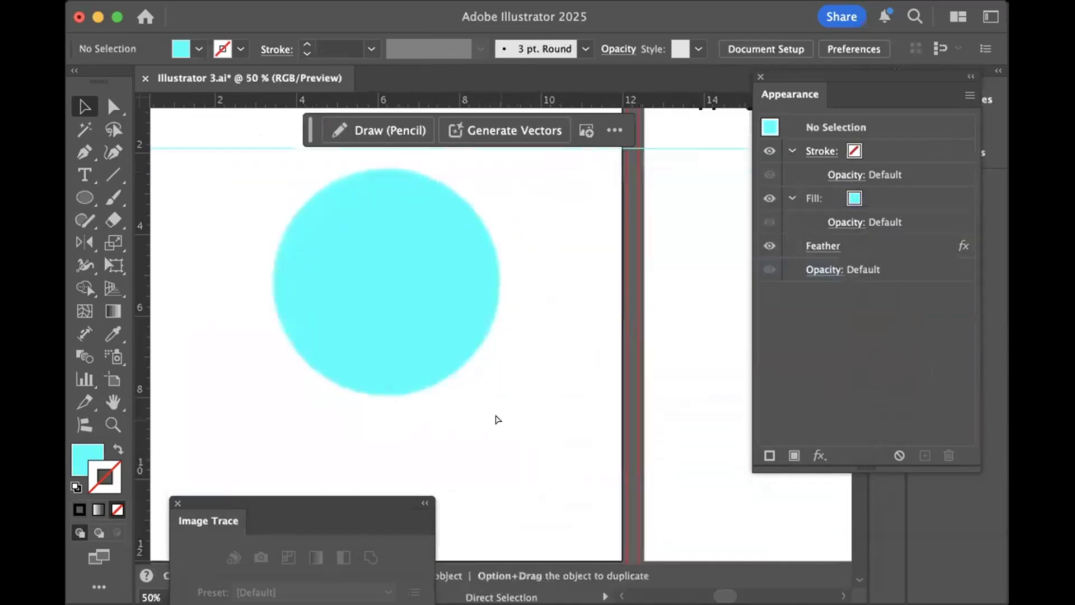
key("super+equal")
key("super+equal")
key("super+equal")
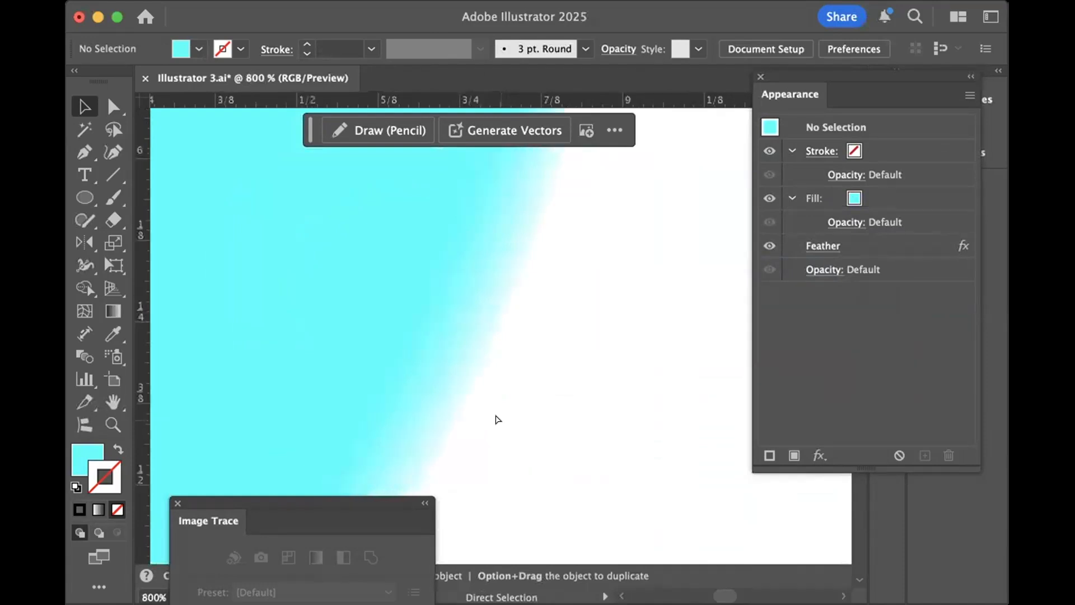
key("super+0")
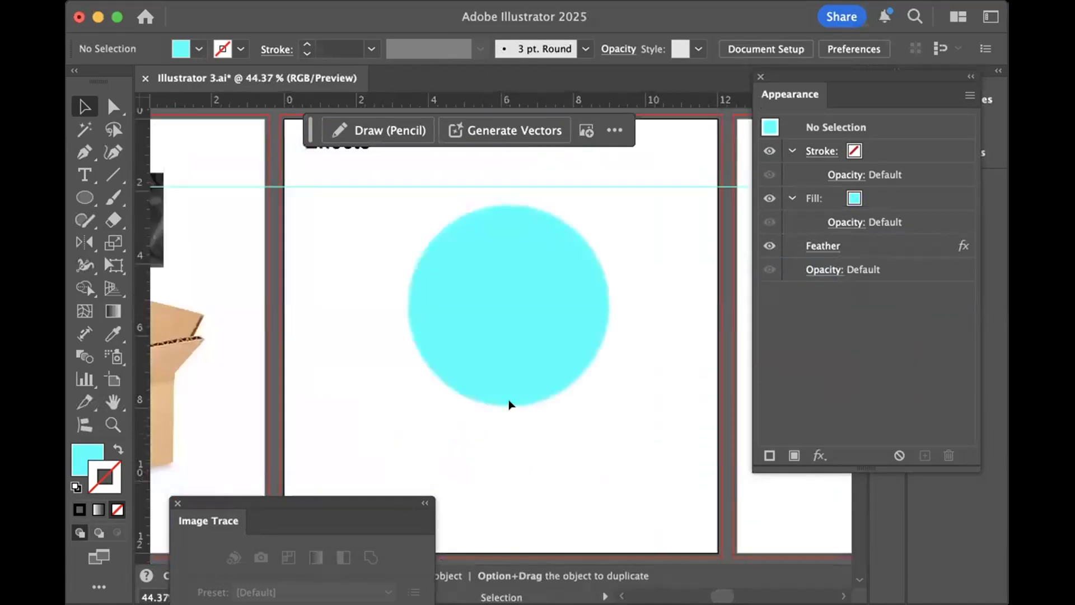
- Reopen the circle's Feather effect and raise its radius gradually to 1.375 in with the preview on
left_click(508, 341)
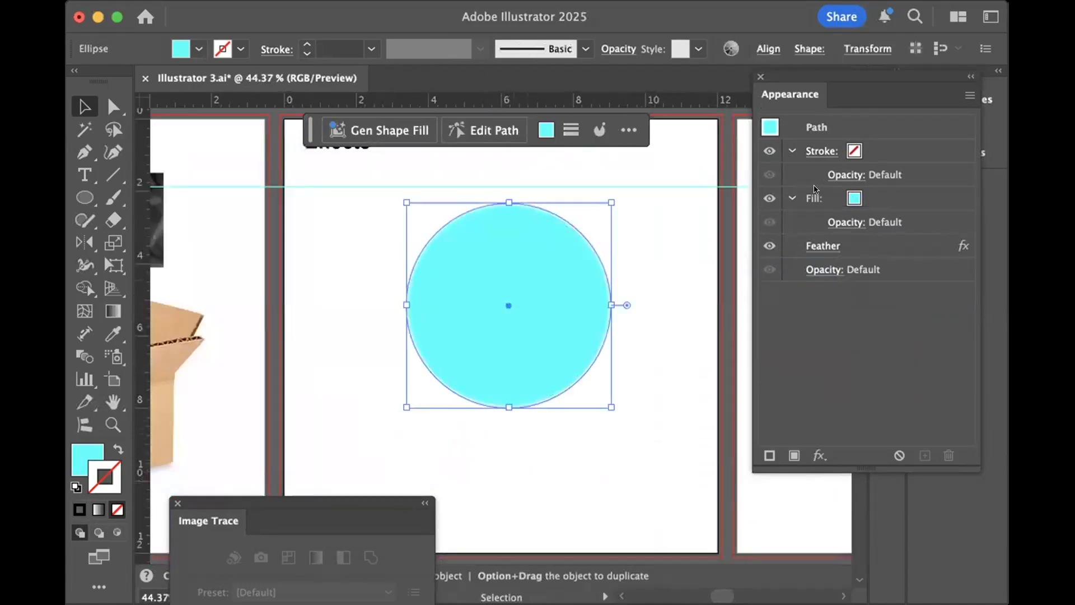
left_click(829, 246)
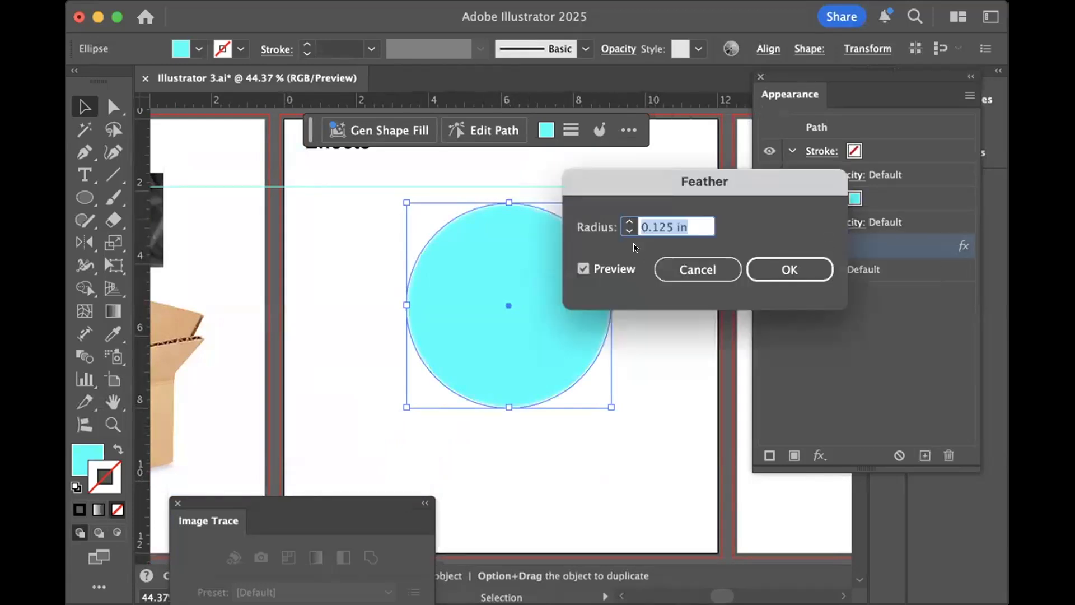
left_click(622, 220)
left_click(622, 220)
left_click(622, 220)
left_click(623, 220)
left_click(622, 220)
left_click(623, 220)
left_click(625, 221)
left_click(625, 221)
left_click(628, 221)
left_click(629, 221)
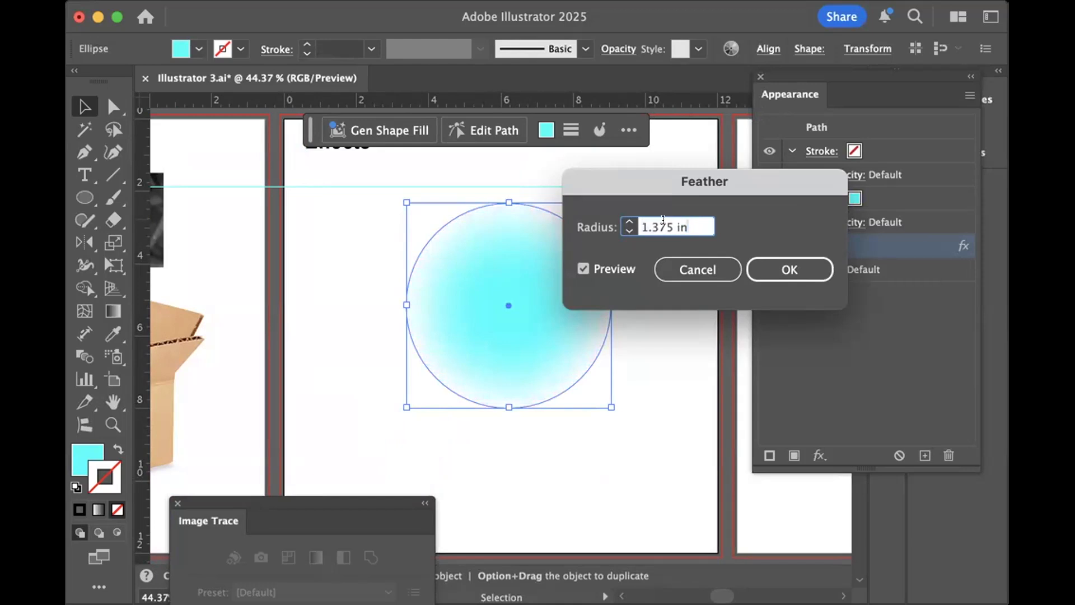
- Set the Feather radius to 1 in and apply it to the circle
left_click_drag(674, 220, 619, 219)
type("1")
key("Return")
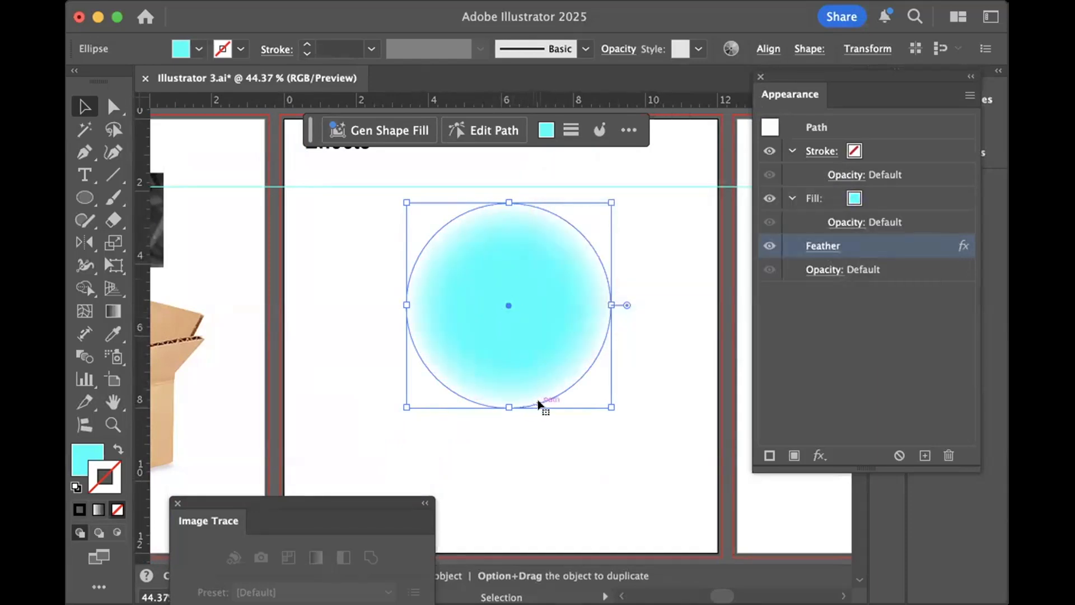
- Move the circle slightly down and to the left on the Effects artboard and delete its Feather effect
scroll(492, 377, "left", 5)
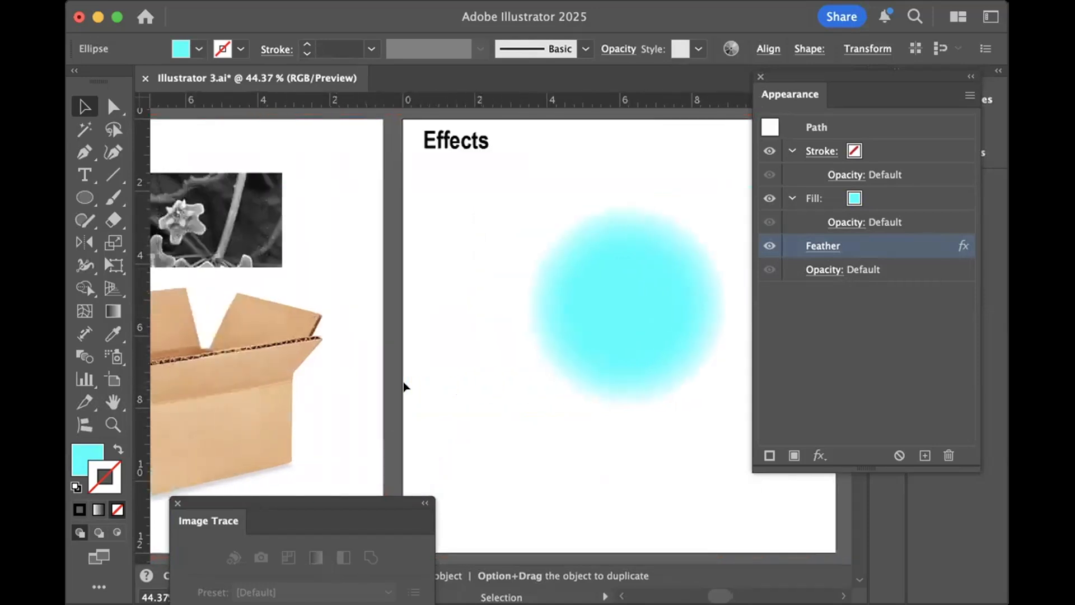
left_click_drag(602, 323, 576, 353)
scroll(552, 358, "right", 5)
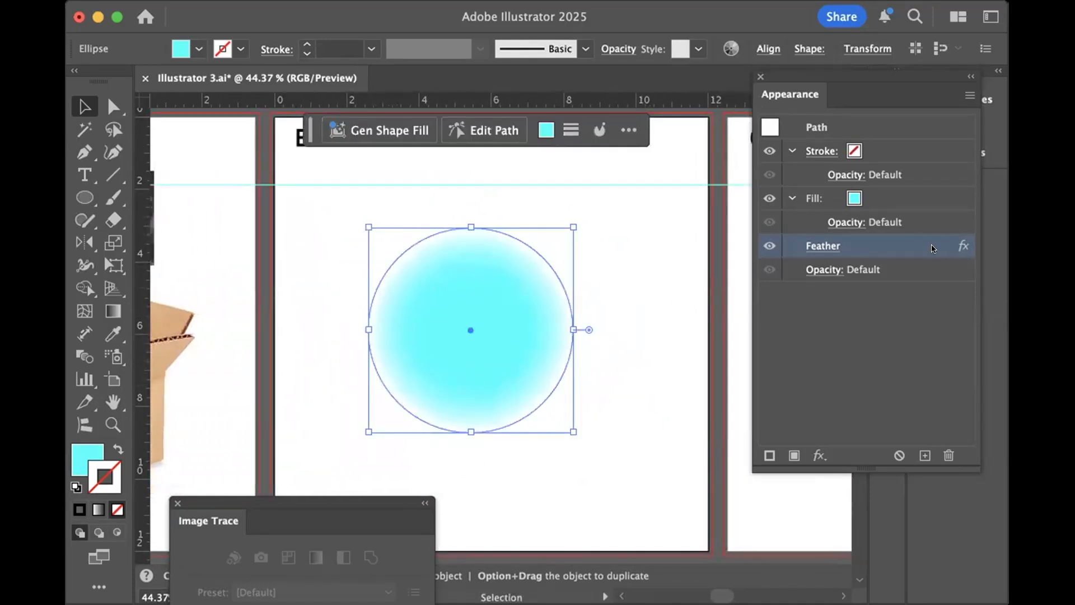
left_click(946, 448)
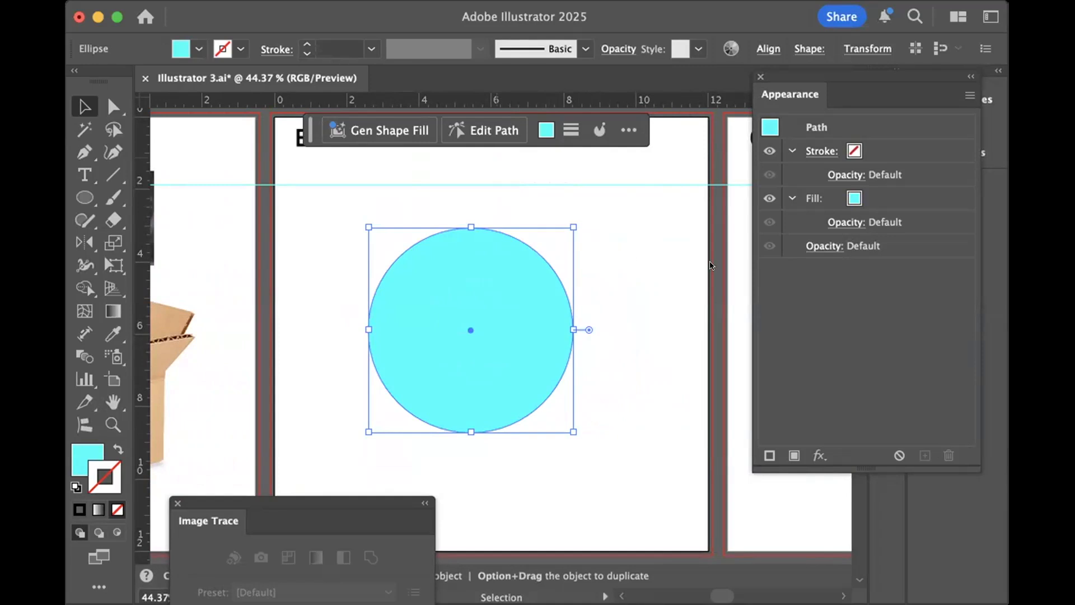
- Add an Outer Glow to the circle, trying the Multiply mode and then choosing Normal
left_click(721, 321)
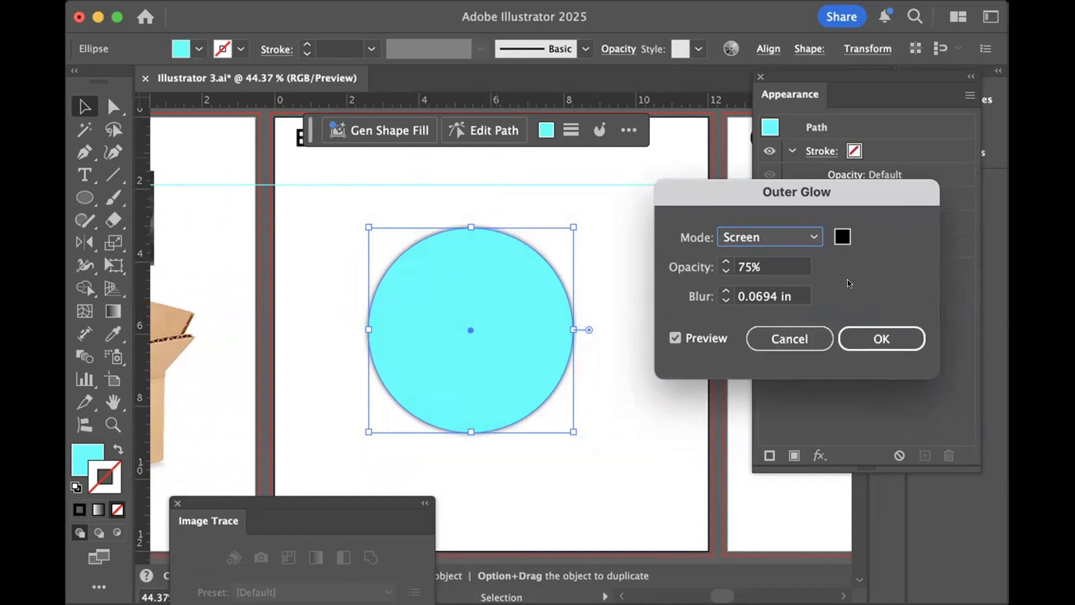
left_click(812, 236)
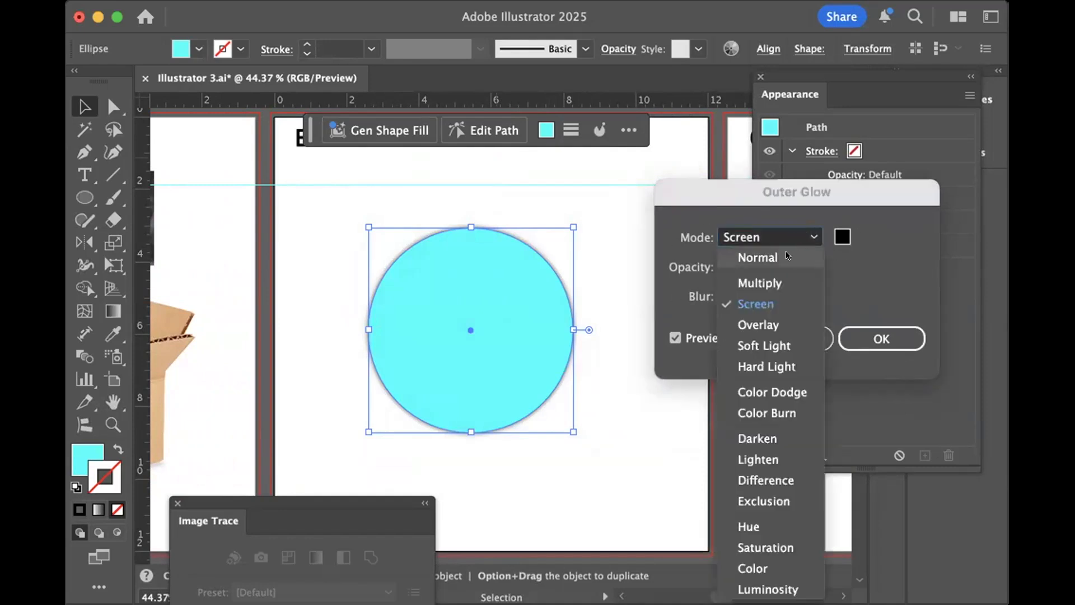
left_click(771, 282)
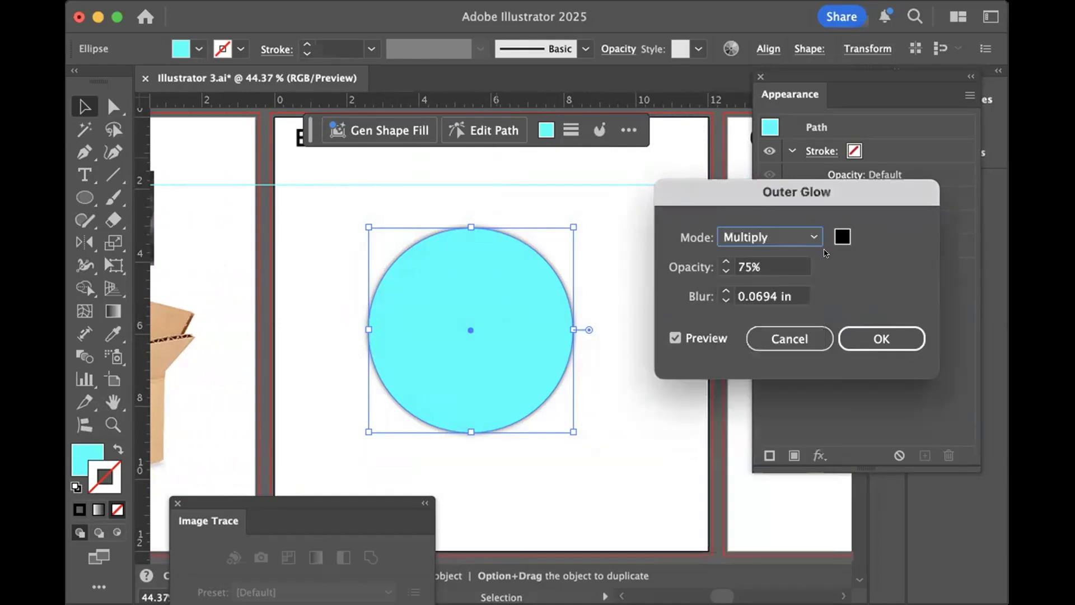
left_click(813, 236)
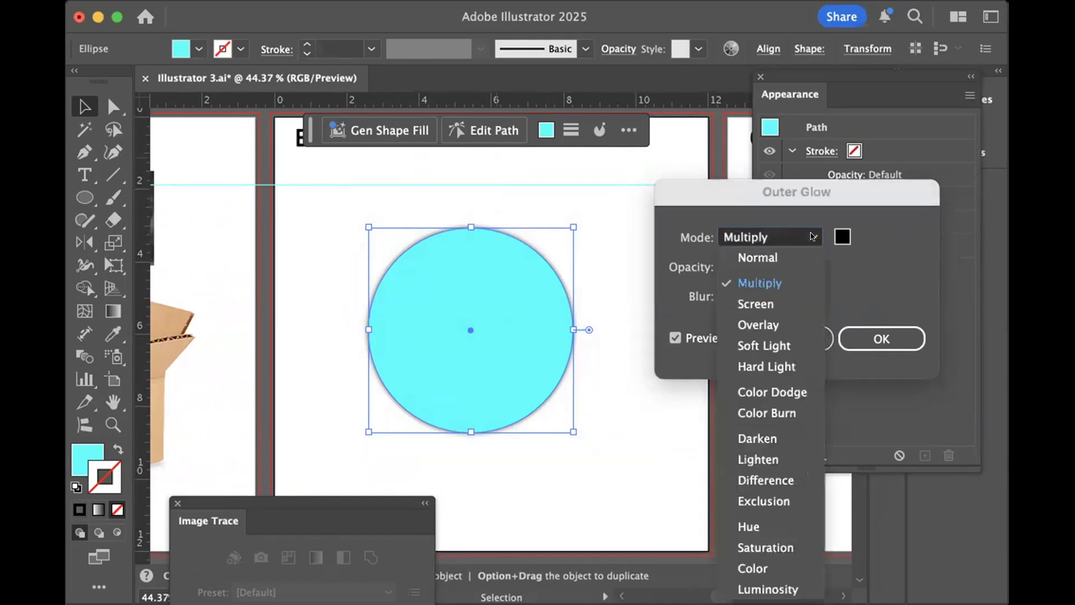
left_click(756, 256)
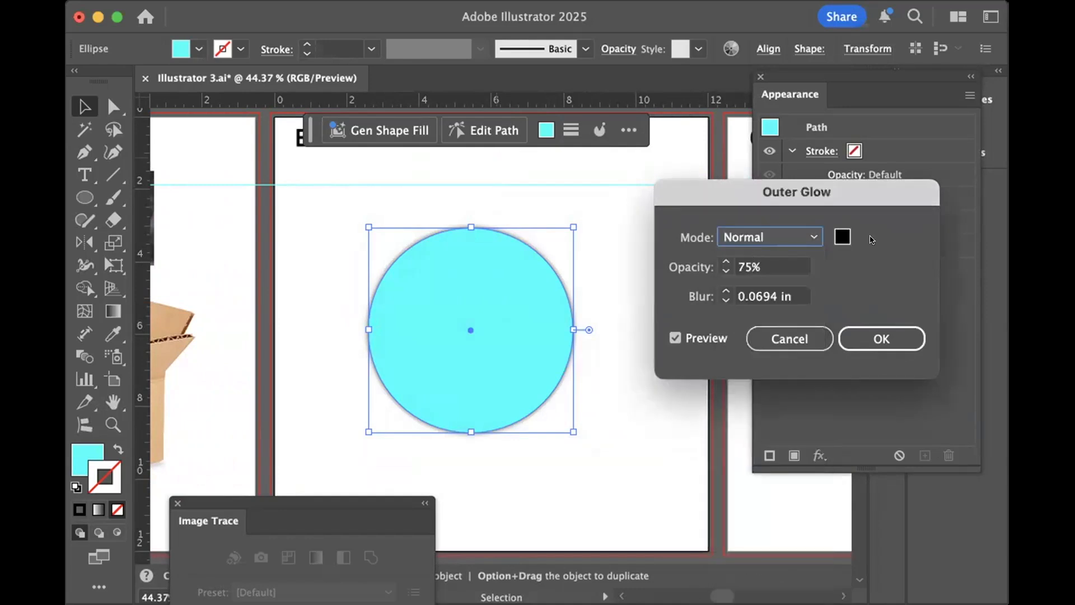
- Set the Outer Glow color to the bright purple d311ef
left_click(842, 236)
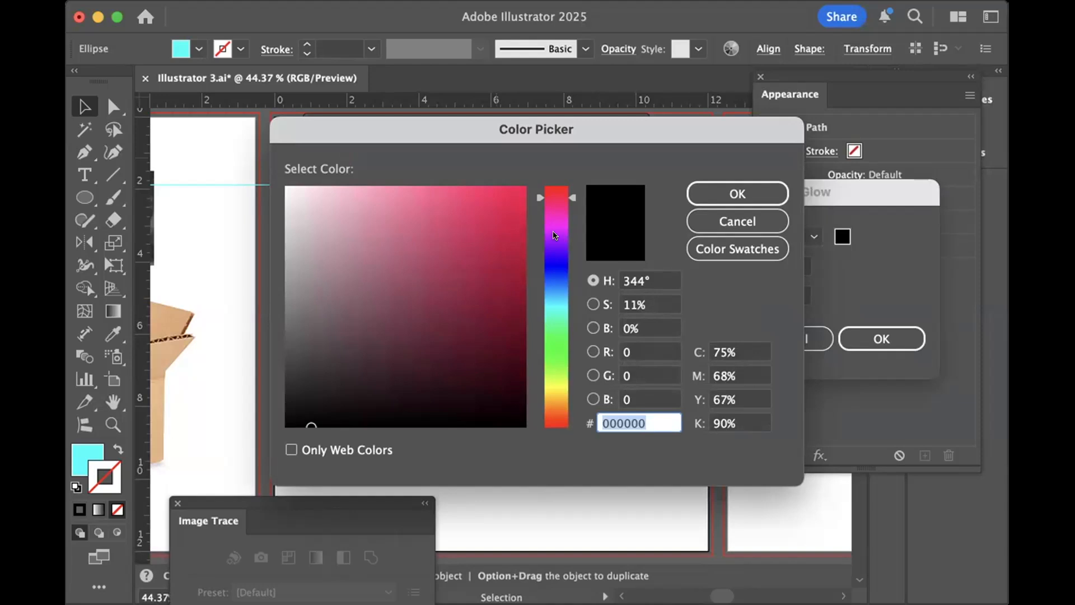
left_click(554, 233)
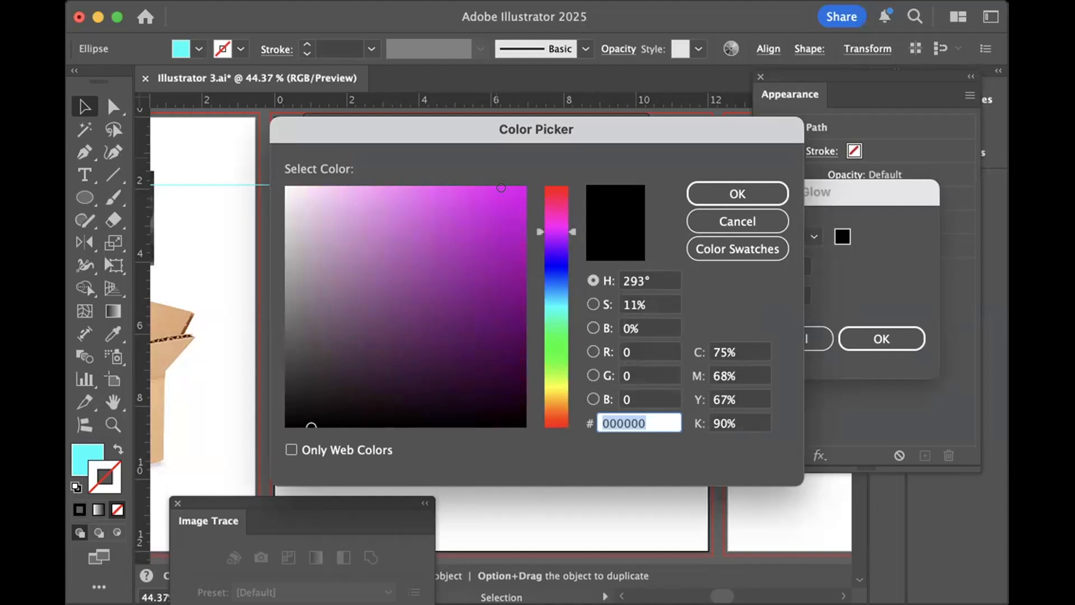
type("d311ef")
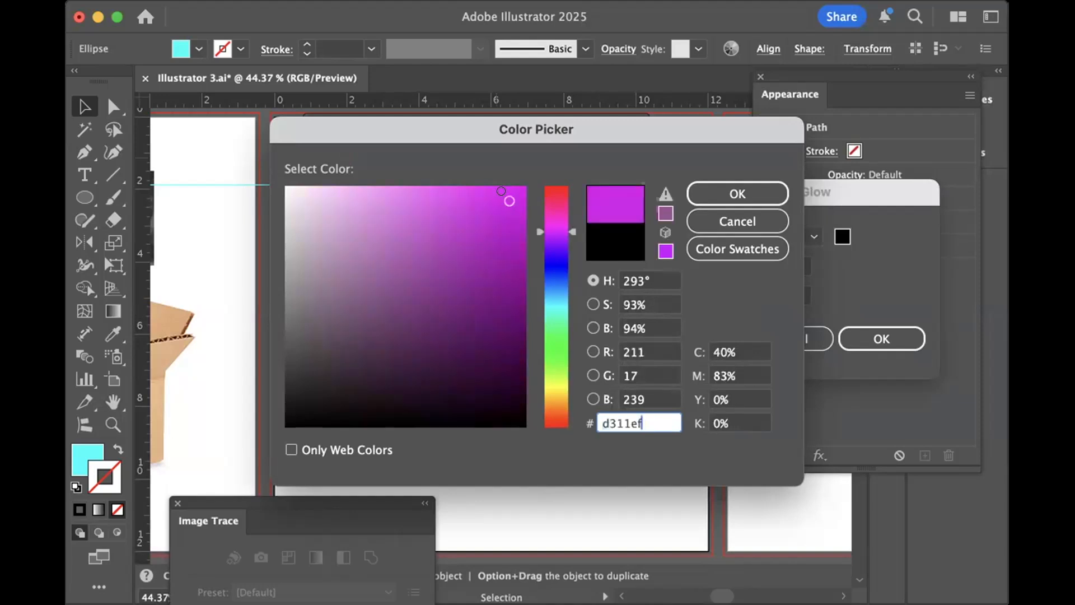
left_click(706, 193)
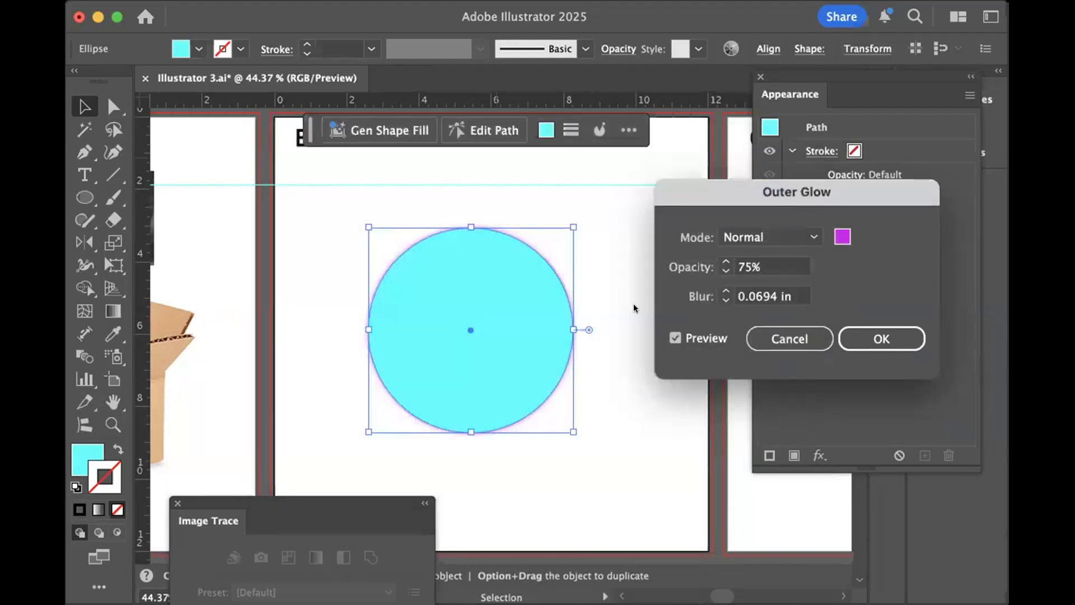
- Raise the Outer Glow blur to 0.75 in and apply the effect to the circle
left_click(725, 290)
left_click(725, 290)
left_click(725, 290)
left_click(725, 290)
left_click(722, 286)
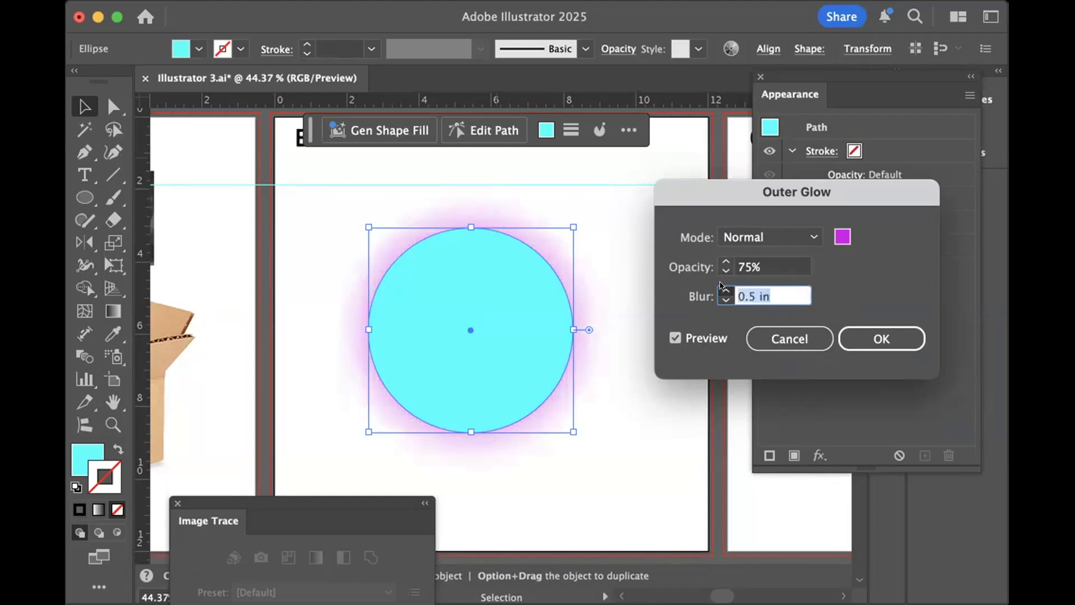
left_click(722, 286)
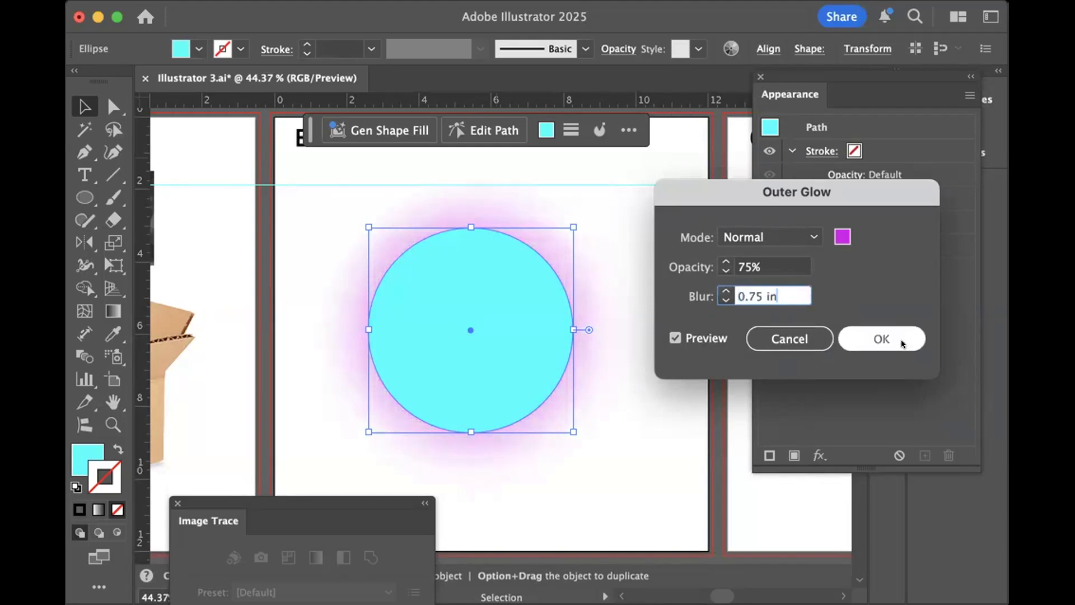
left_click(876, 340)
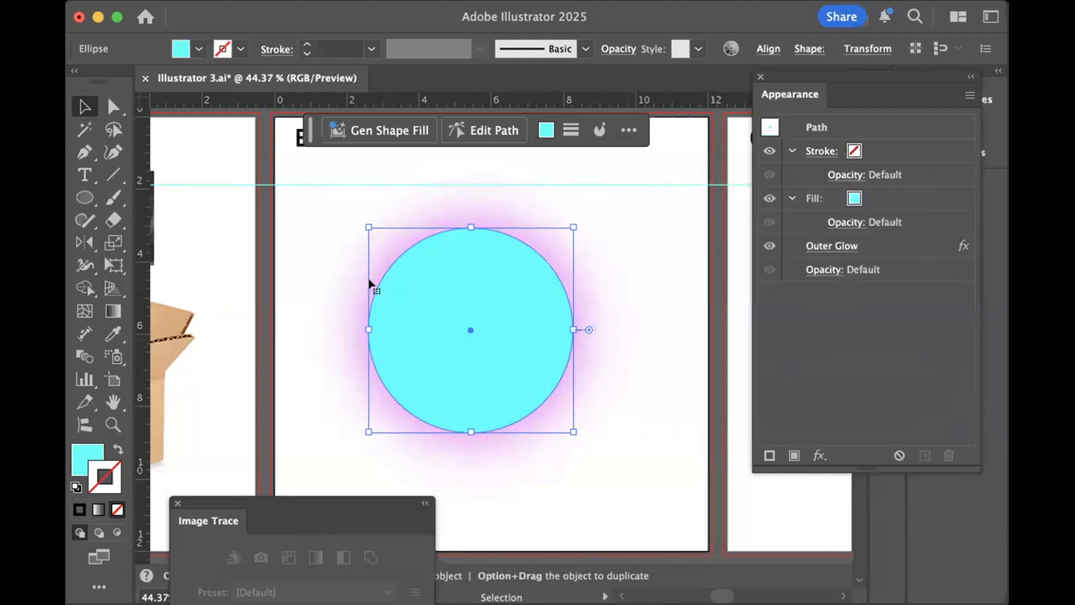
- Change the glowing circle's fill from the swatches to bright yellow
left_click(295, 234)
left_click(474, 328)
left_click(541, 130)
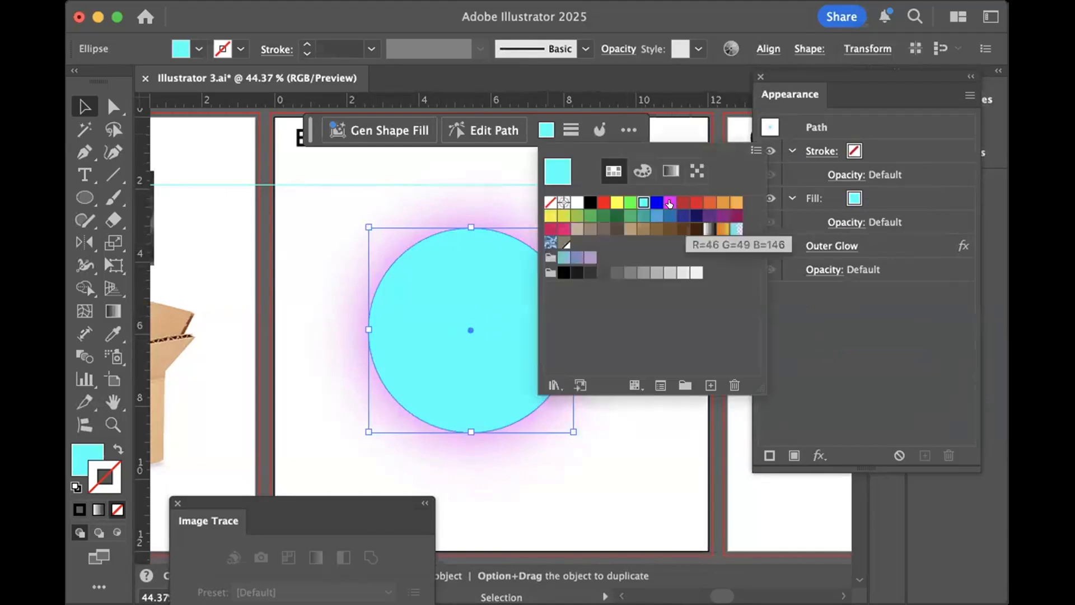
left_click(662, 204)
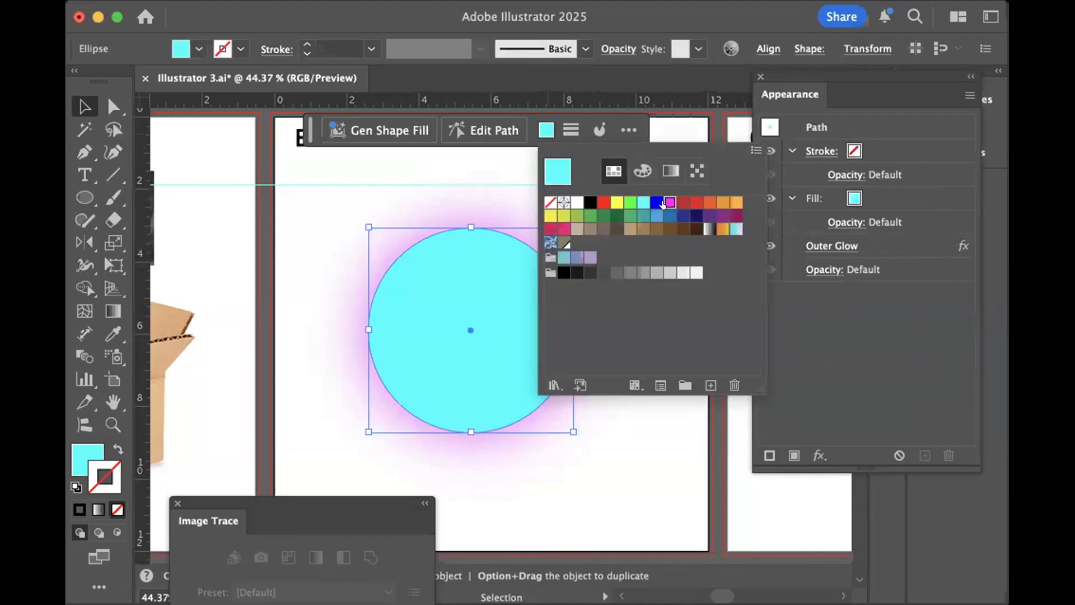
left_click(616, 202)
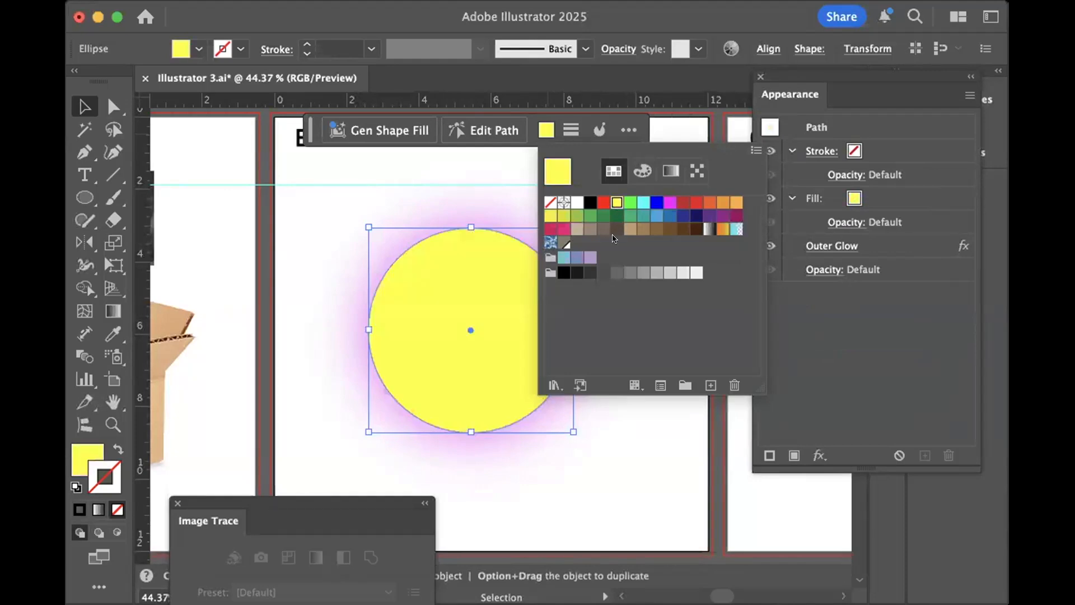
left_click(296, 171)
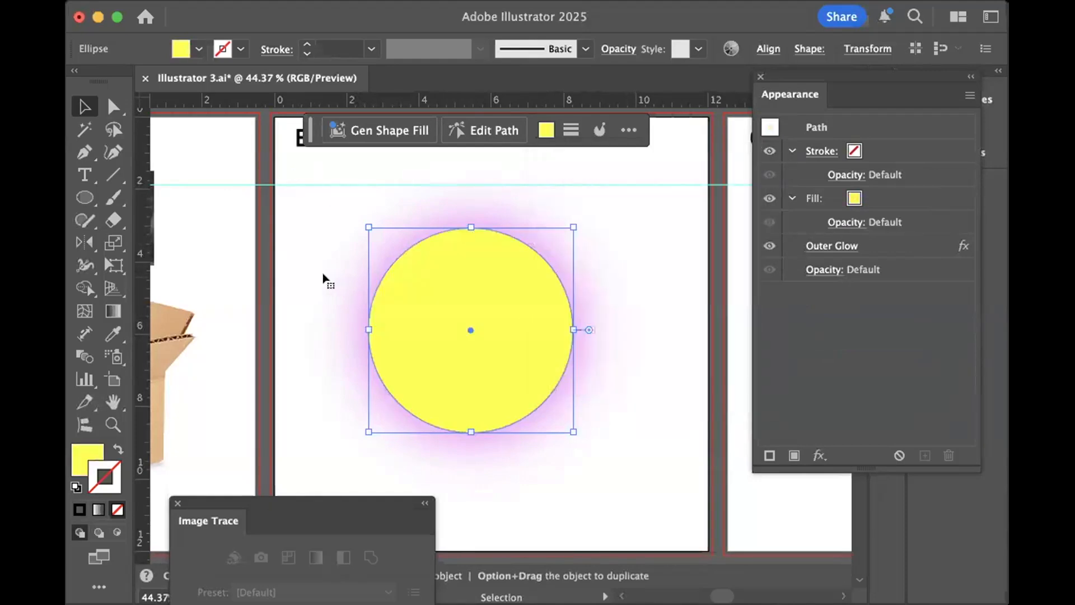
- Remove the Outer Glow effect from the yellow circle
left_click(628, 280)
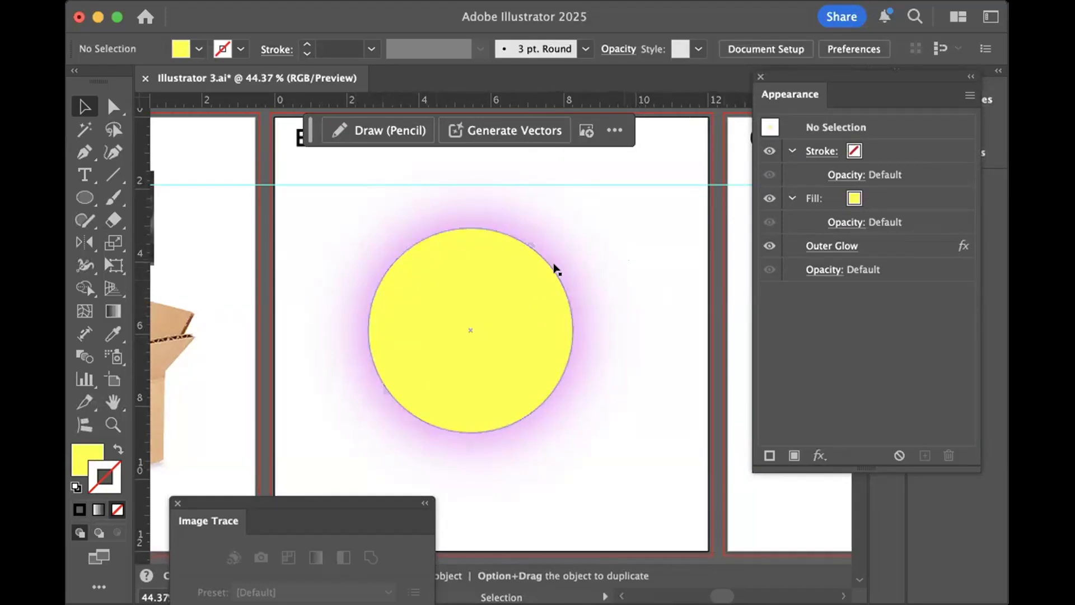
left_click(479, 297)
left_click(887, 246)
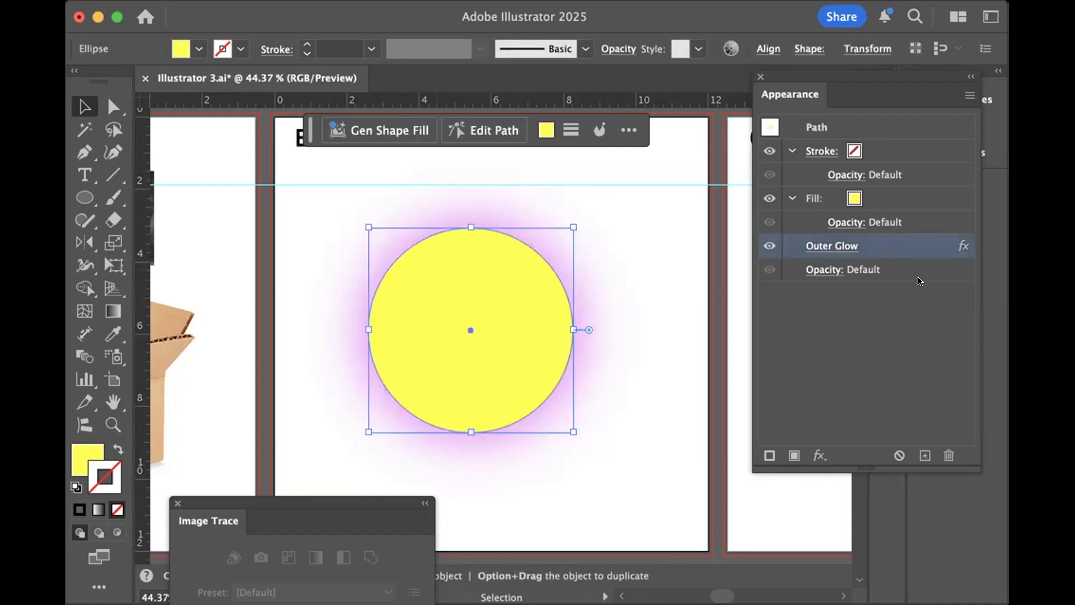
left_click(949, 453)
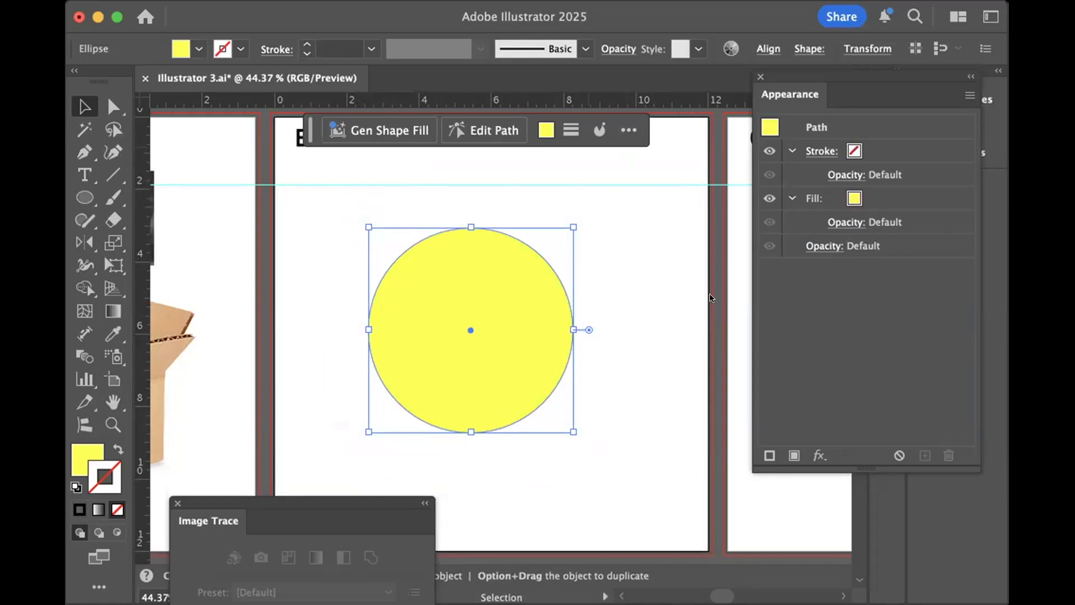
- Try an Inner Glow on the circle, setting its glow color to the red e51550
left_click(711, 312)
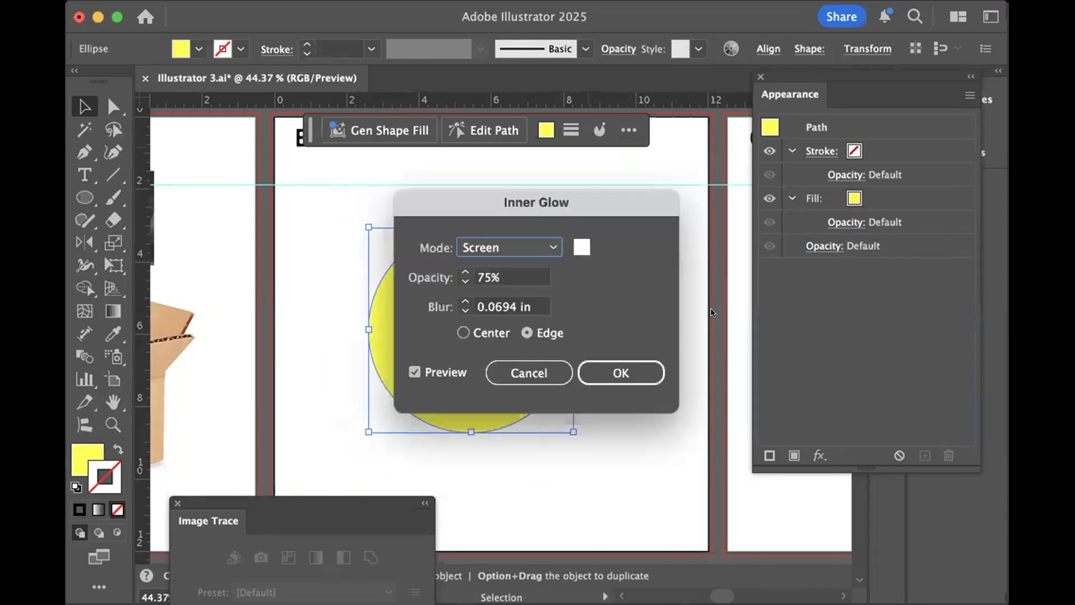
left_click_drag(482, 200, 719, 202)
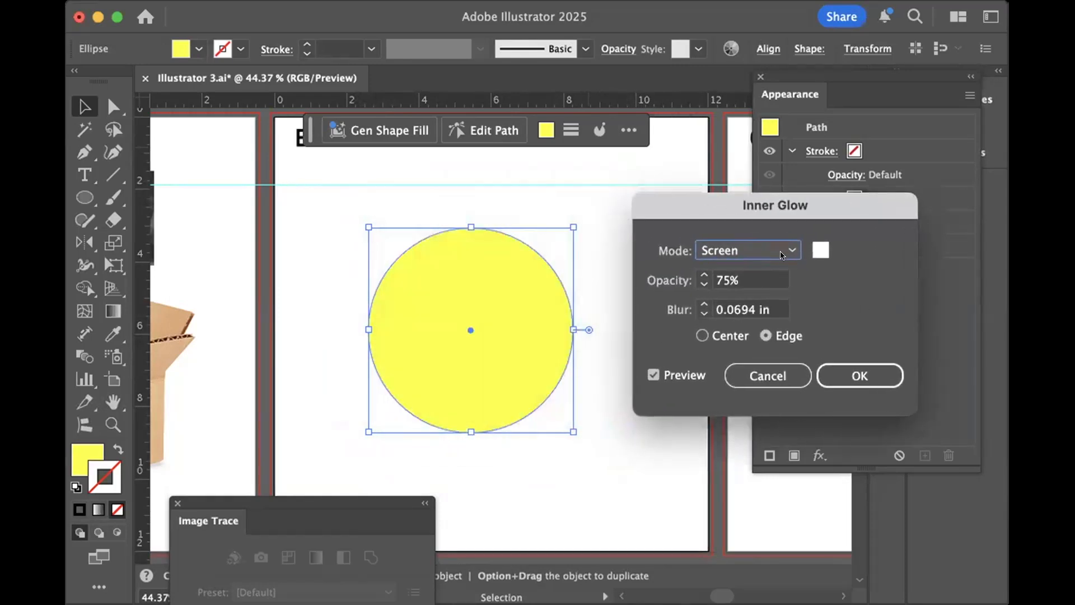
left_click(820, 250)
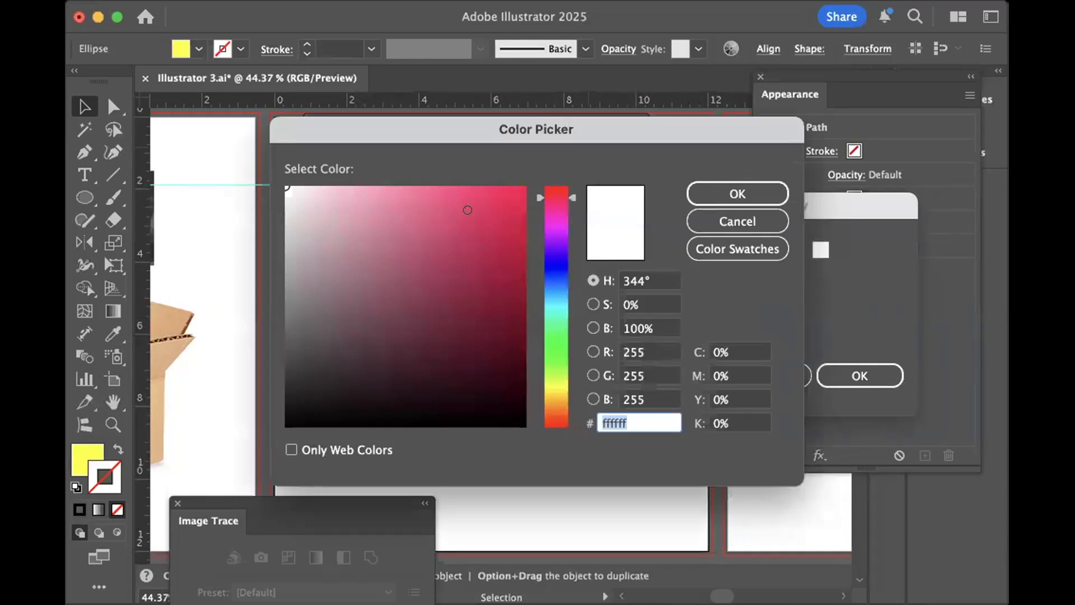
type("e51556")
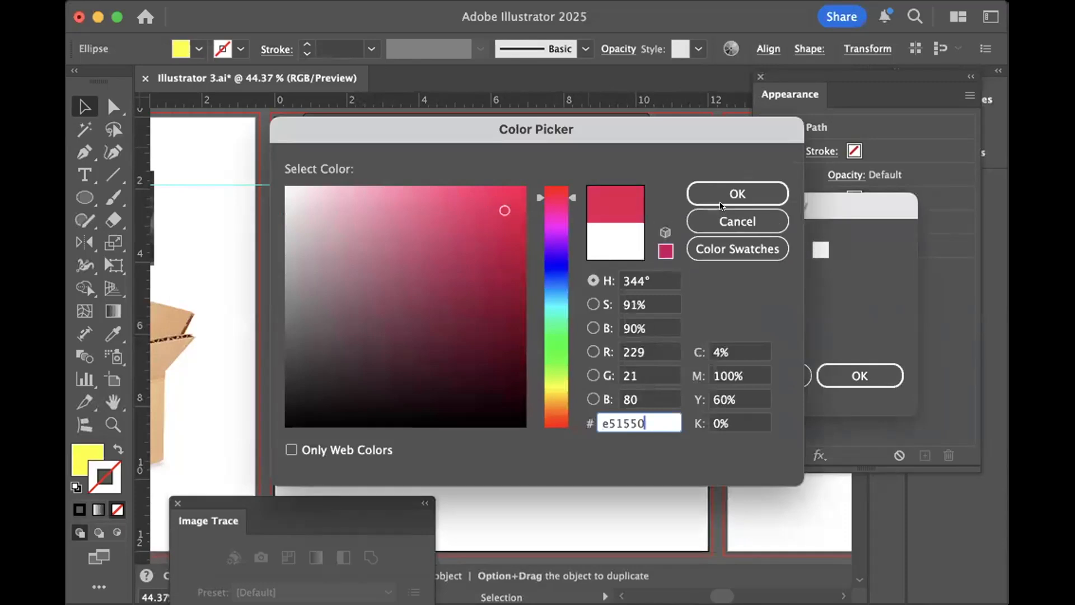
left_click(727, 193)
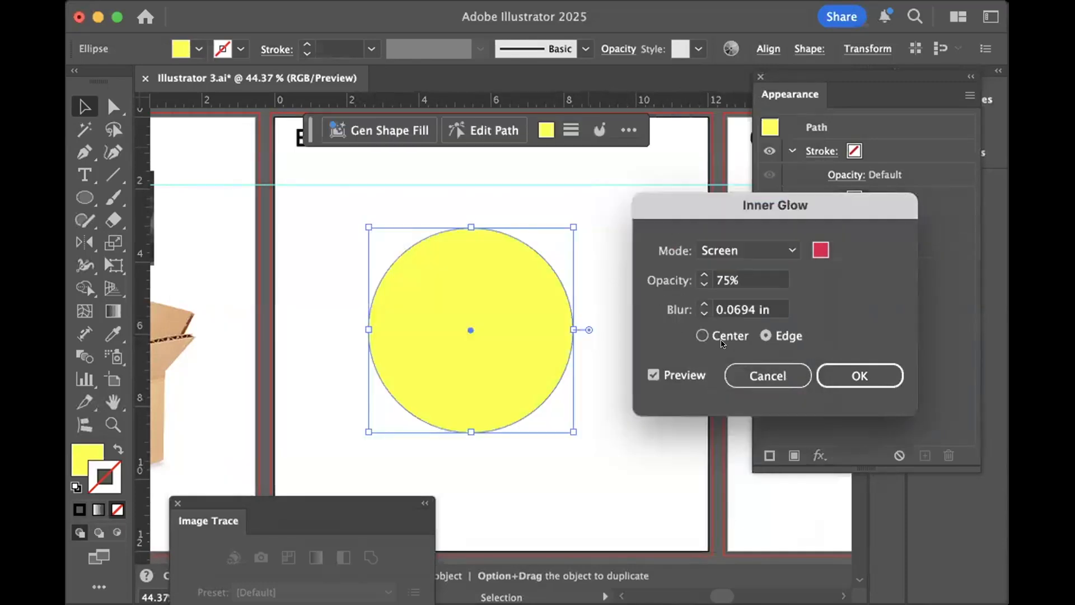
- Raise the Inner Glow blur to 1.375 in and switch its blending mode to Multiply
left_click(703, 304)
left_click(704, 304)
left_click(703, 304)
left_click(703, 304)
left_click(703, 304)
left_click(704, 304)
left_click(703, 304)
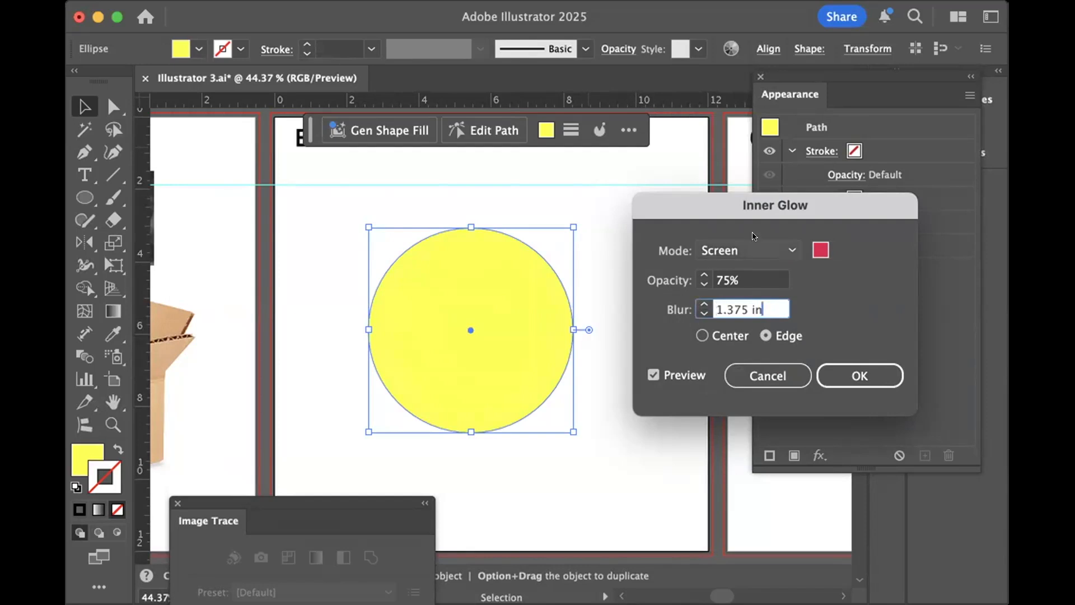
left_click(787, 248)
left_click(738, 287)
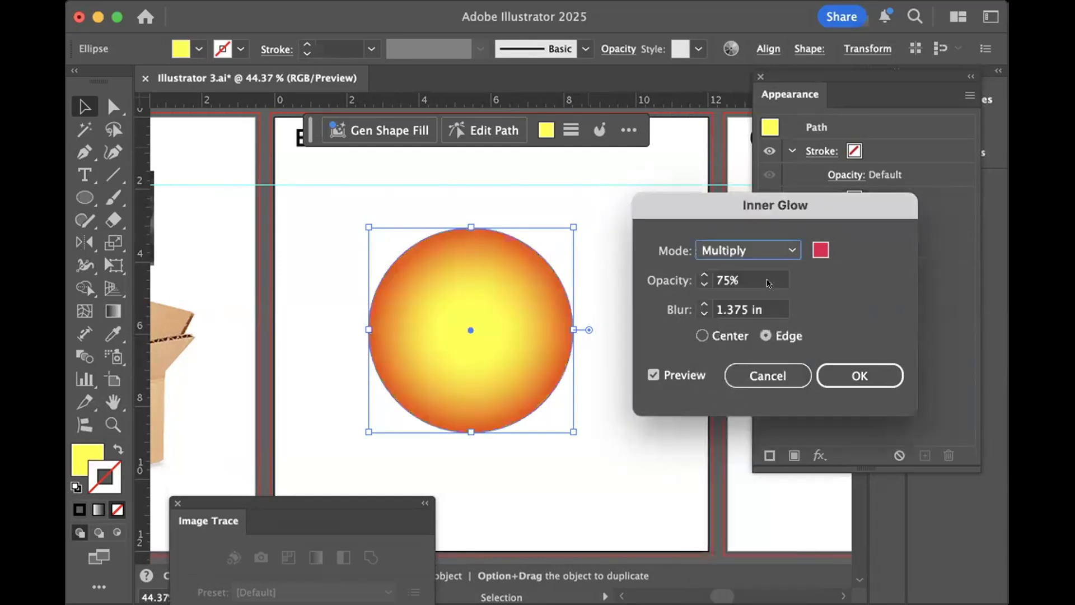
- Lower the Inner Glow blur to 0.375 in and discard the effect
left_click(696, 313)
left_click(696, 313)
left_click(696, 313)
left_click(696, 312)
left_click(696, 312)
left_click(696, 312)
left_click(696, 313)
left_click(695, 313)
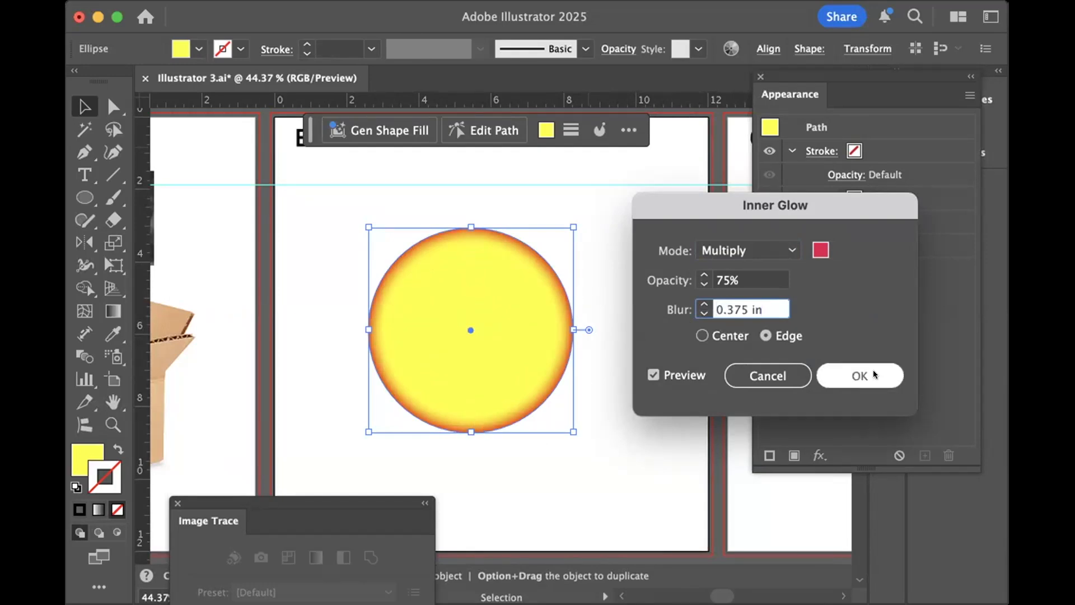
left_click(778, 374)
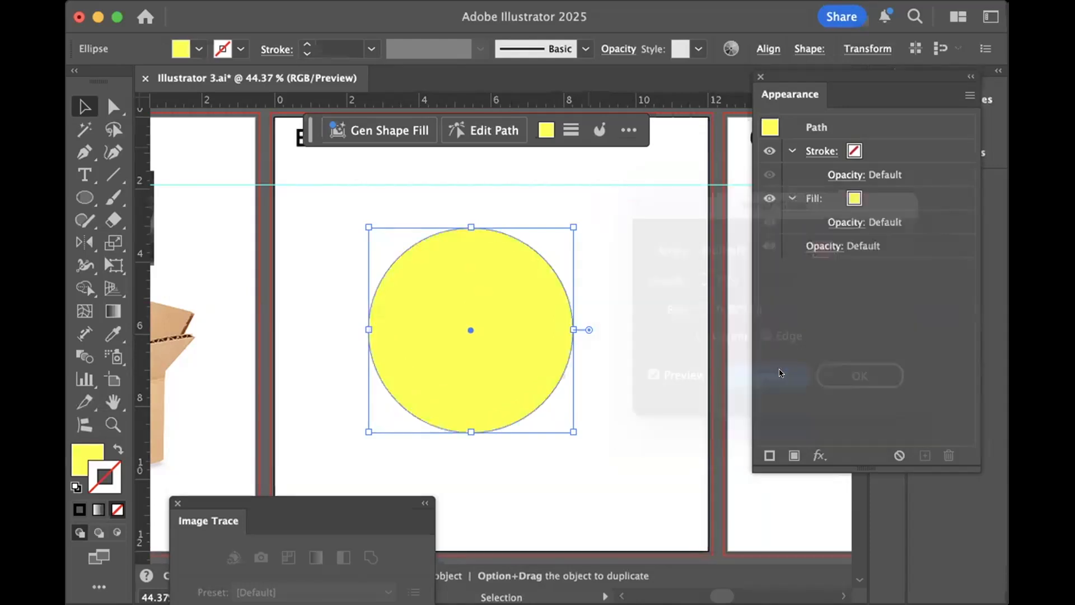
- Preview an Arc warp with 50% bend on the circle and cancel it
left_click(612, 438)
left_click(526, 332)
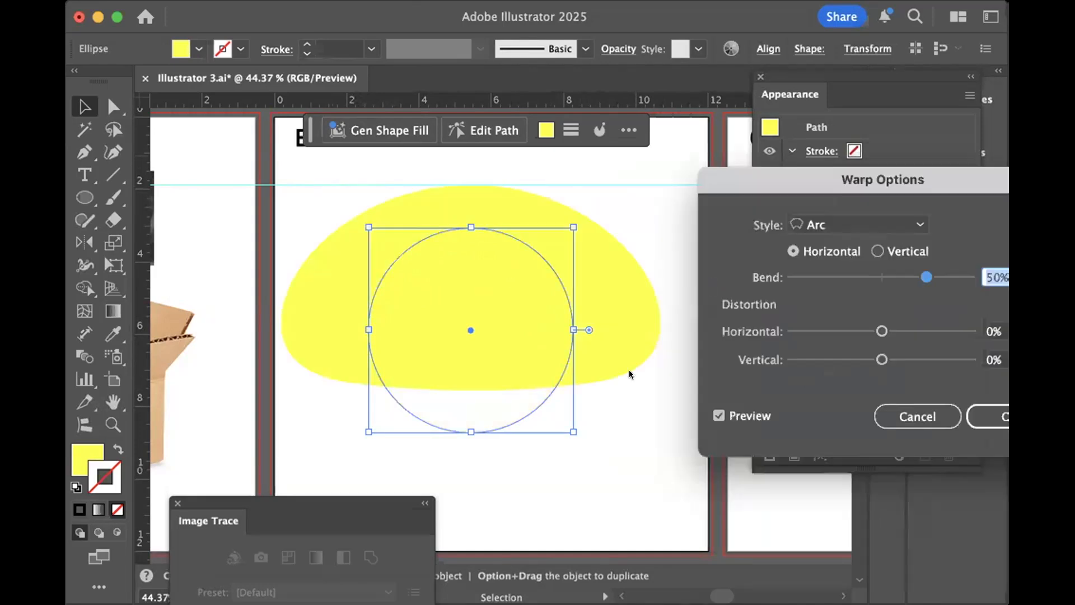
left_click(905, 417)
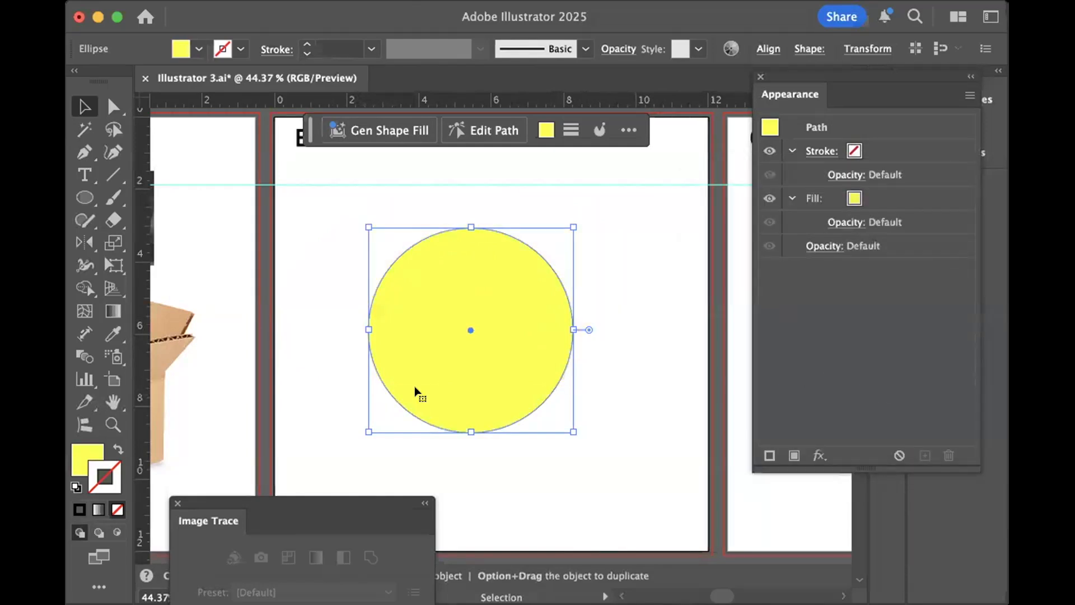
- Delete the circle and draw a yellow rectangle about 6 in wide and 2.6 in high on the Effects artboard
key("Delete")
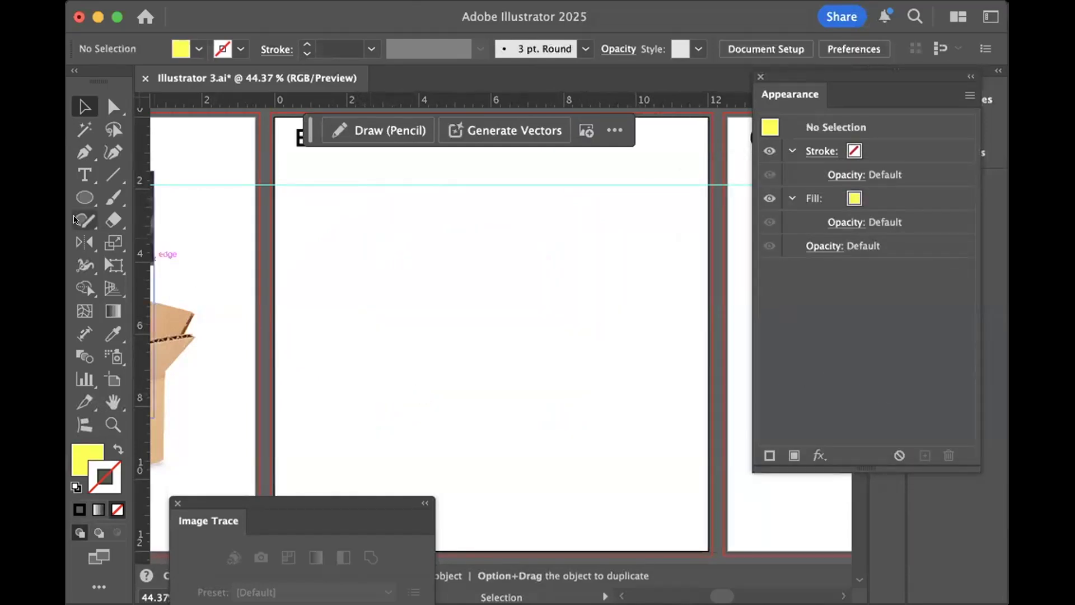
left_click(84, 194)
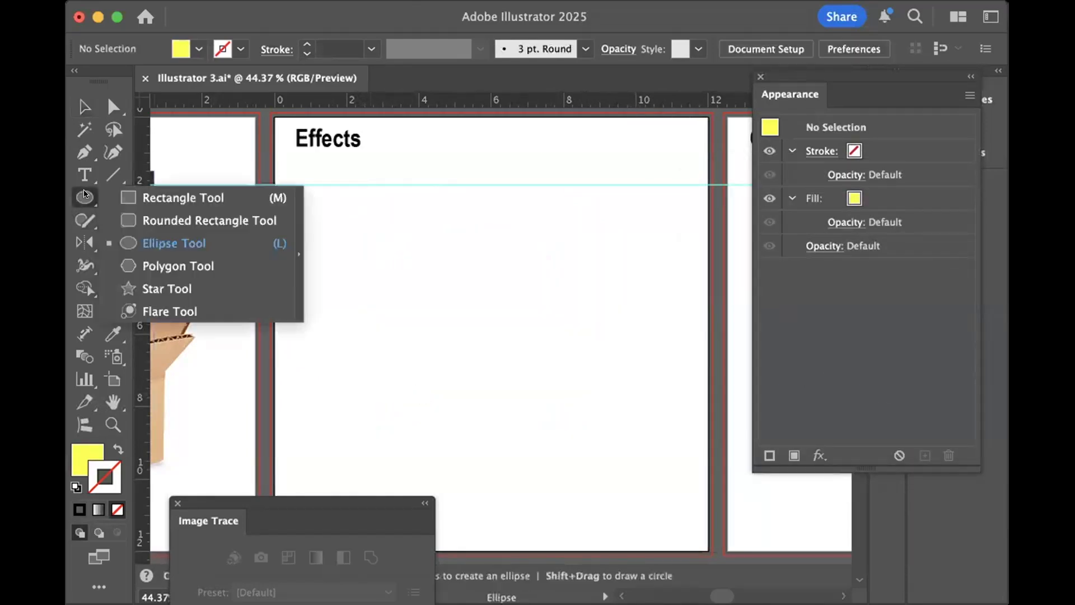
left_click(119, 196)
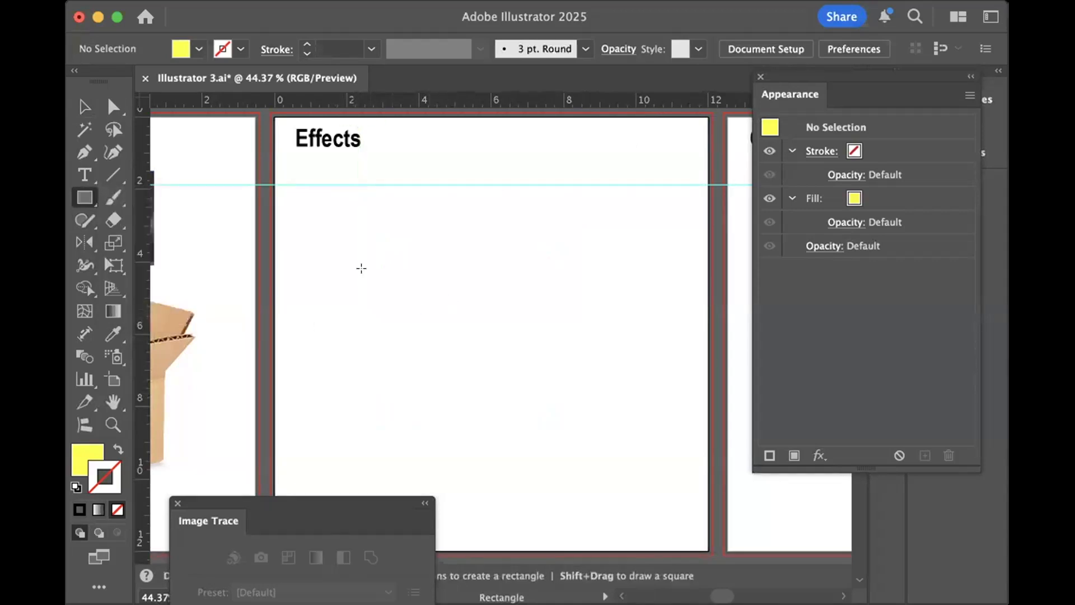
left_click_drag(368, 265, 576, 353)
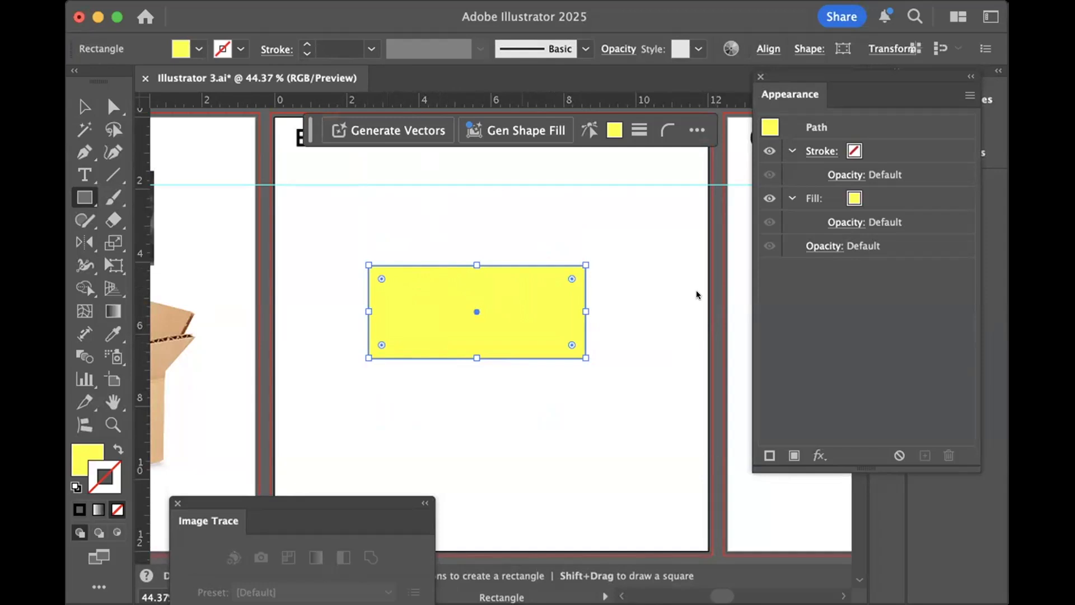
- Start an Arc warp on the rectangle with a 27% bend and 26% horizontal distortion
key("super+alt+shift+w")
left_click_drag(733, 174, 597, 222)
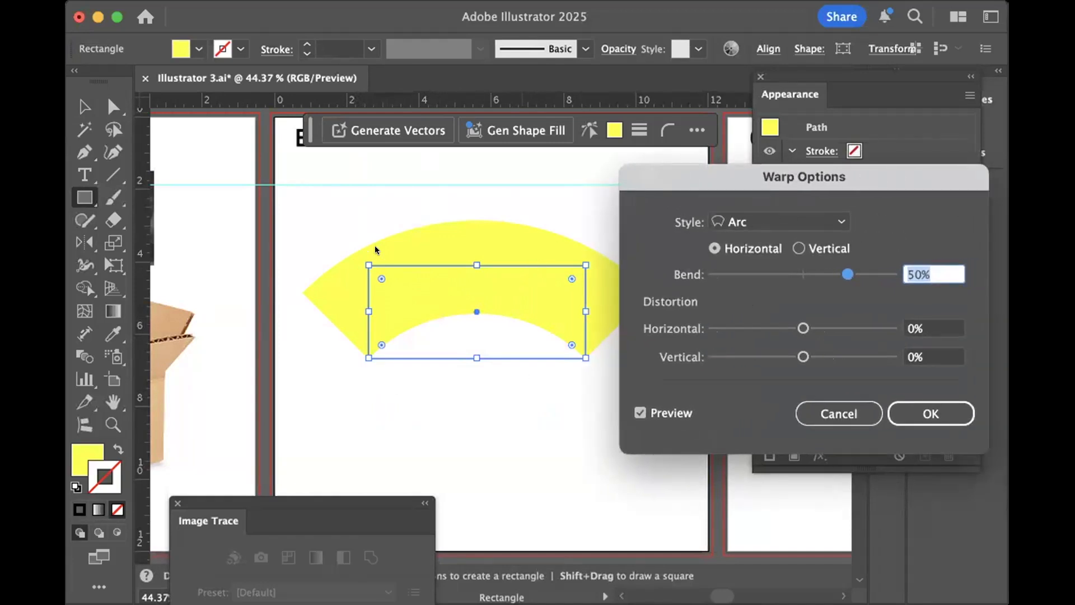
left_click_drag(672, 184, 680, 184)
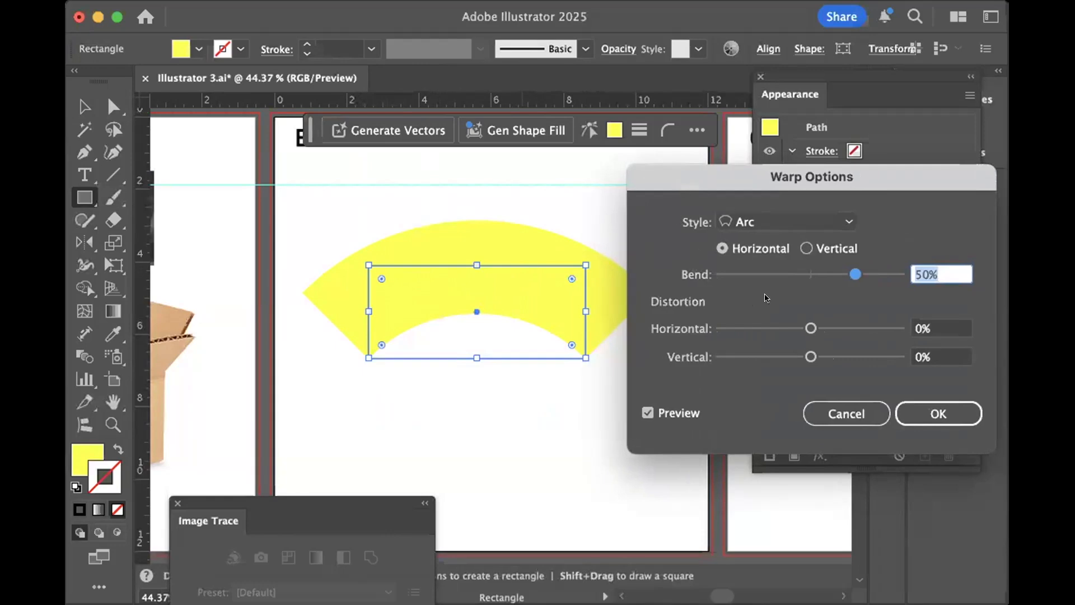
mouse_move(849, 277)
left_mouse_down()
mouse_move(752, 277)
mouse_move(832, 276)
left_mouse_up()
left_click_drag(811, 328, 830, 327)
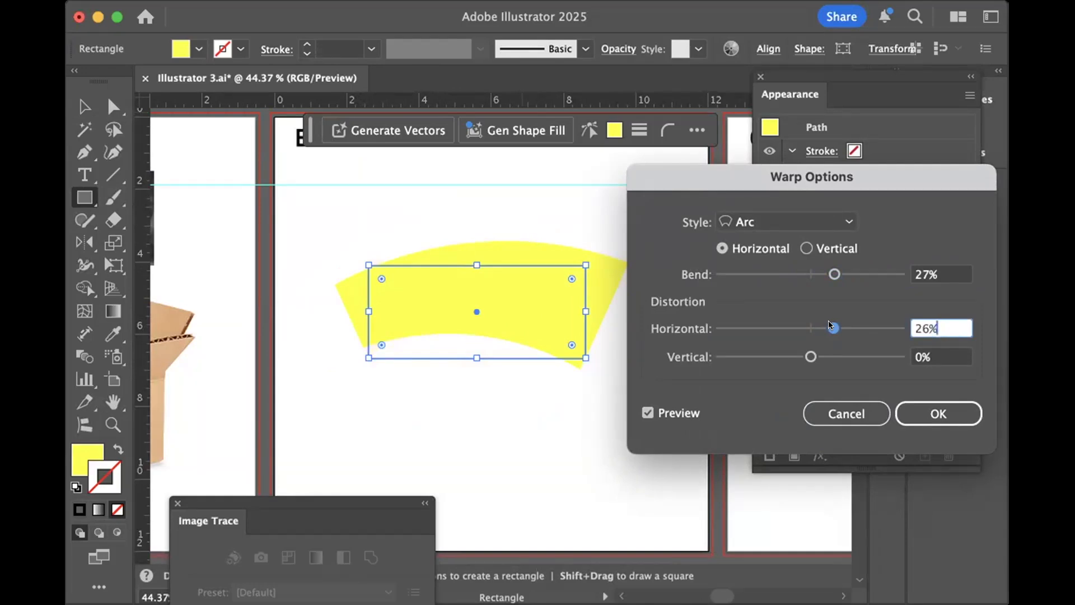
- Switch the warp style to Bulge and reduce both the bend and the horizontal distortion to 4%
left_click(842, 219)
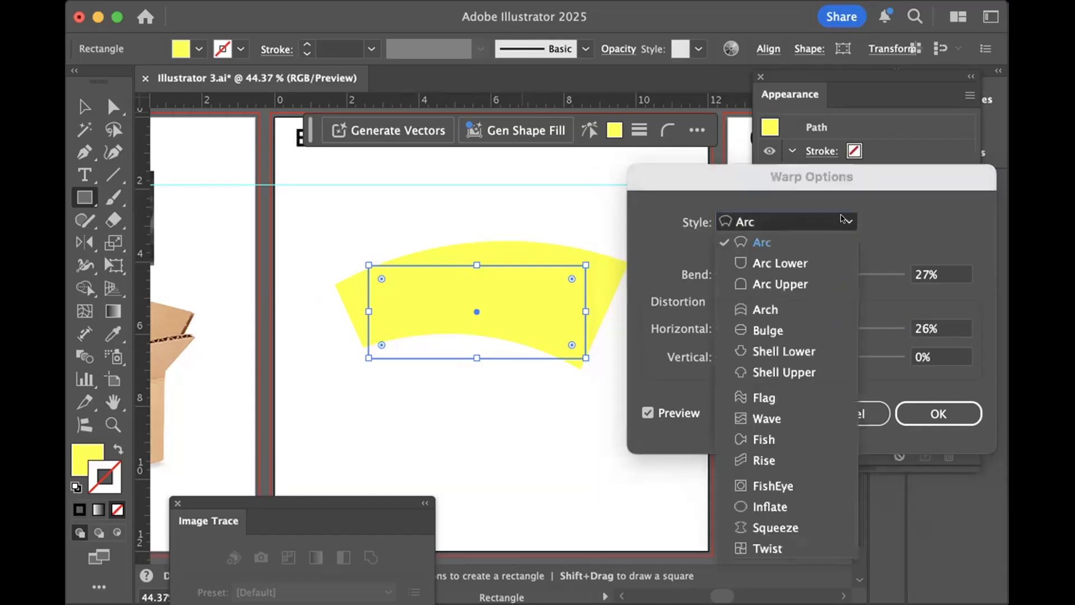
left_click(803, 327)
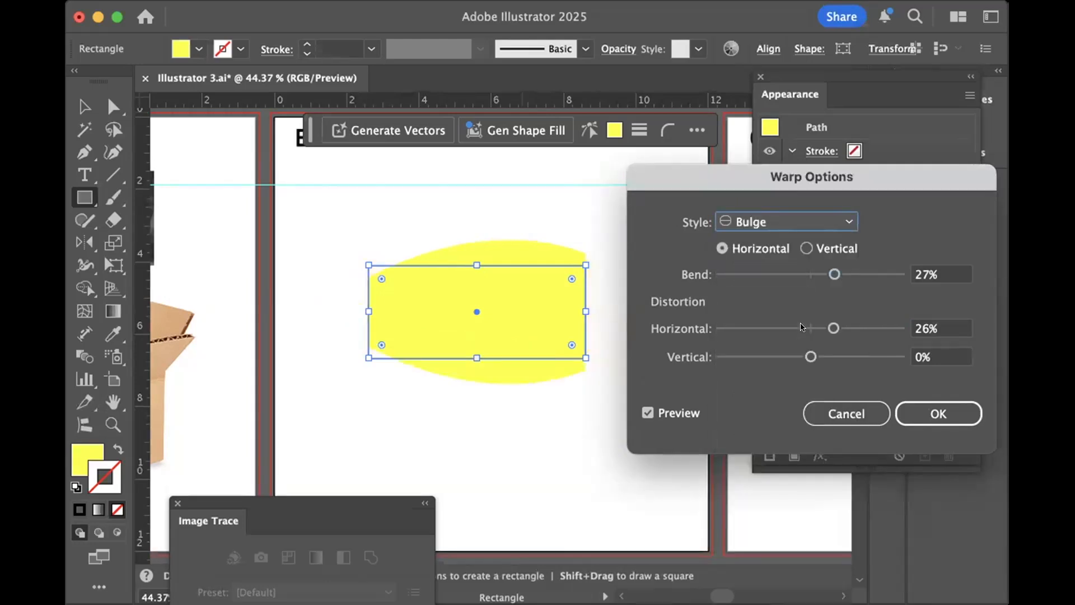
left_click(831, 272)
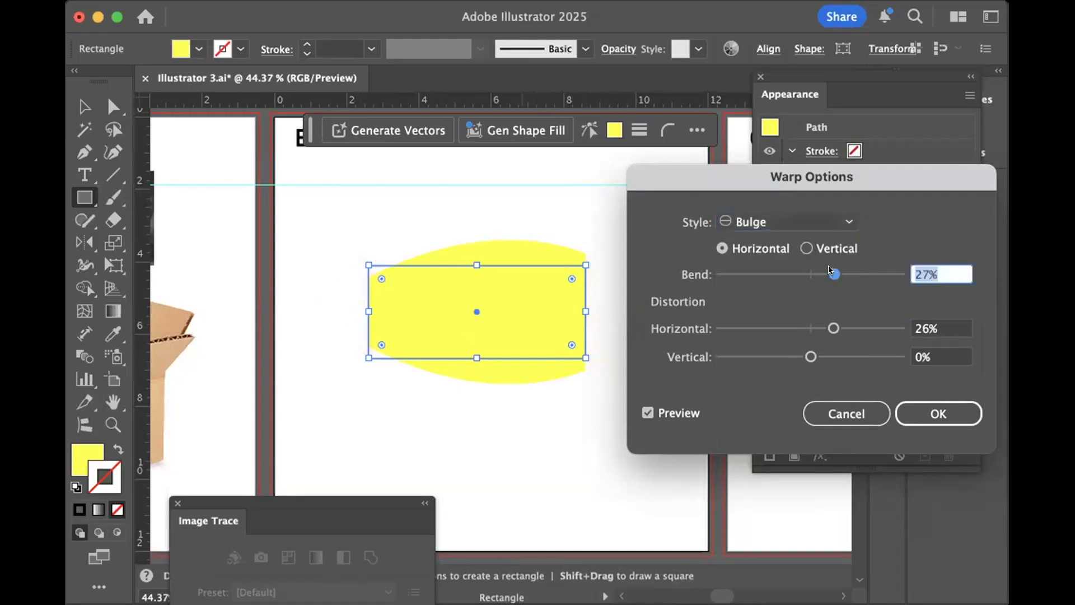
left_click_drag(829, 271, 813, 272)
left_click_drag(820, 328, 812, 328)
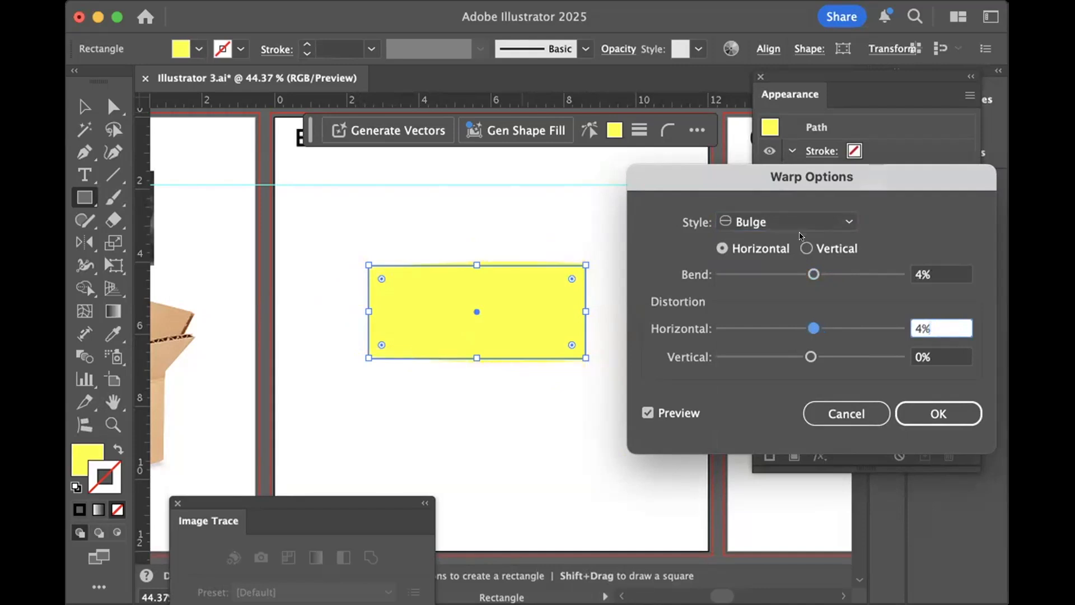
- Try the Bulge warp with a 54% bend, 66% horizontal distortion and -53% vertical distortion
left_click_drag(813, 272, 878, 267)
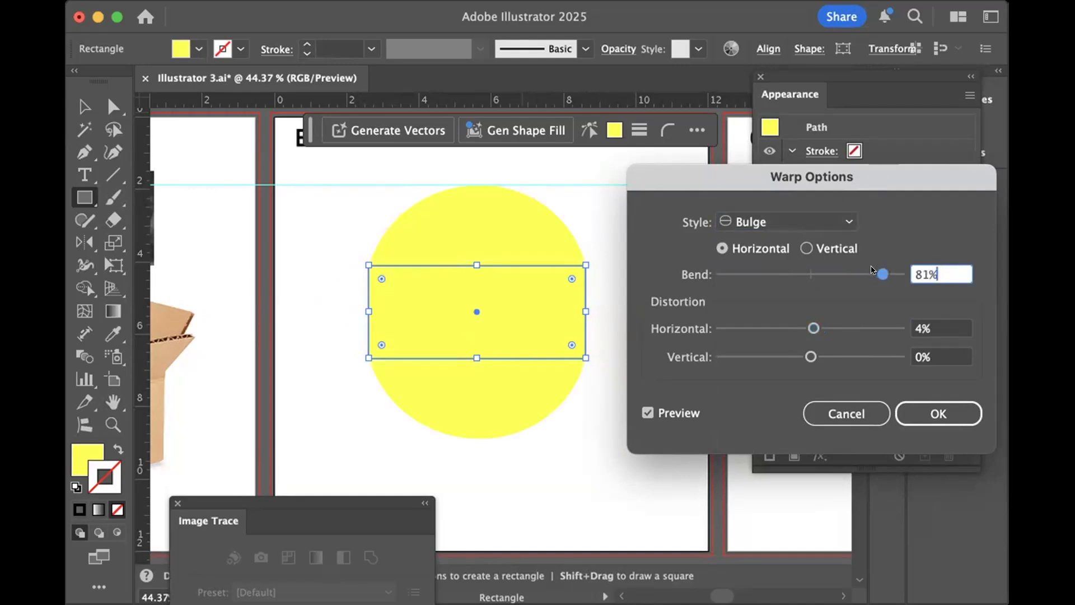
left_click_drag(877, 267, 855, 265)
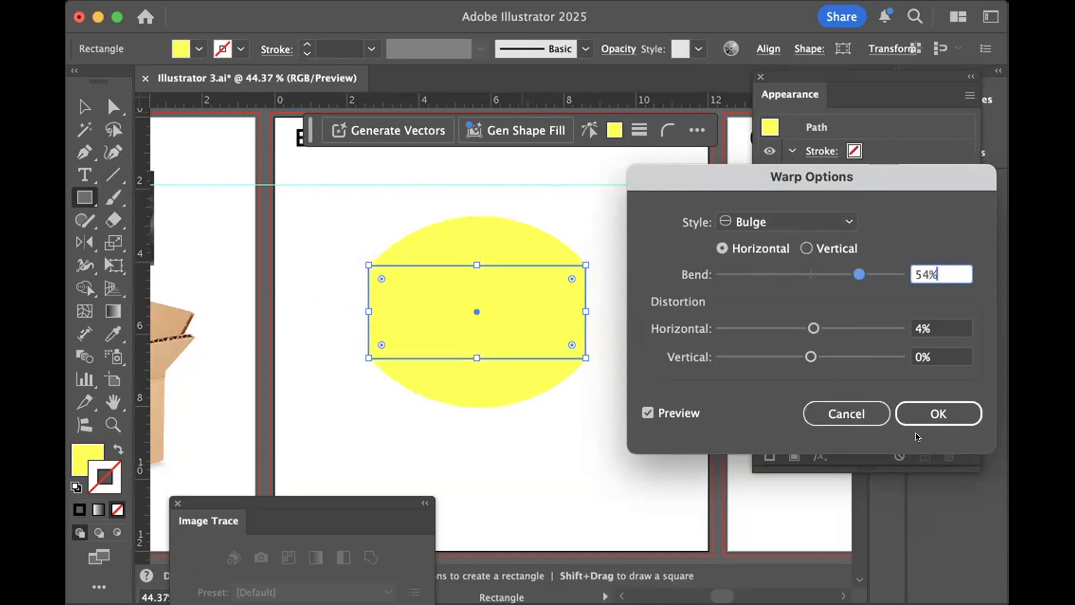
left_click_drag(813, 328, 869, 329)
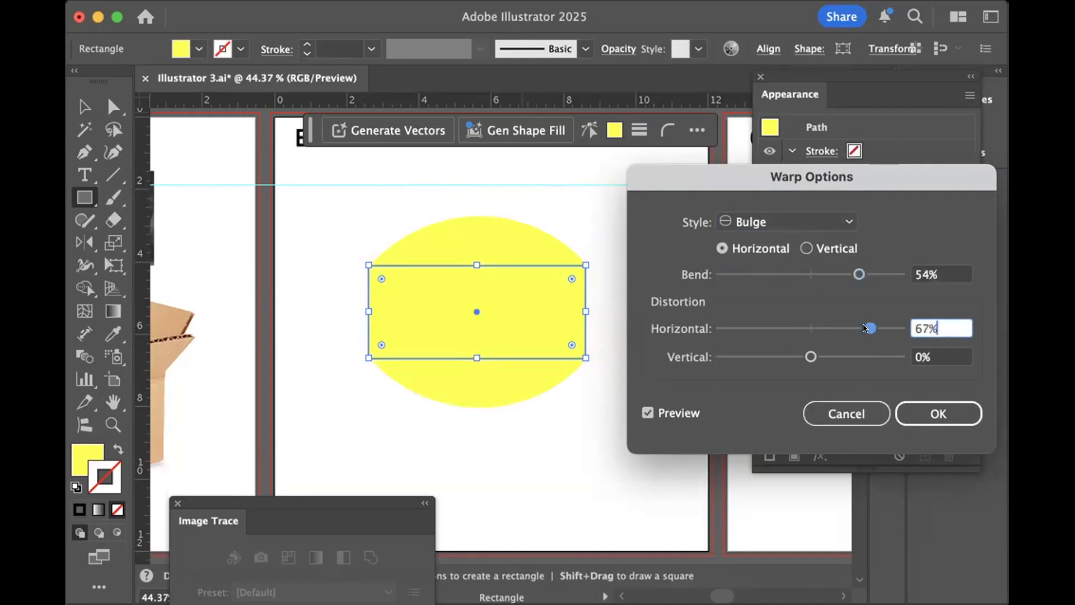
left_click_drag(804, 357, 756, 357)
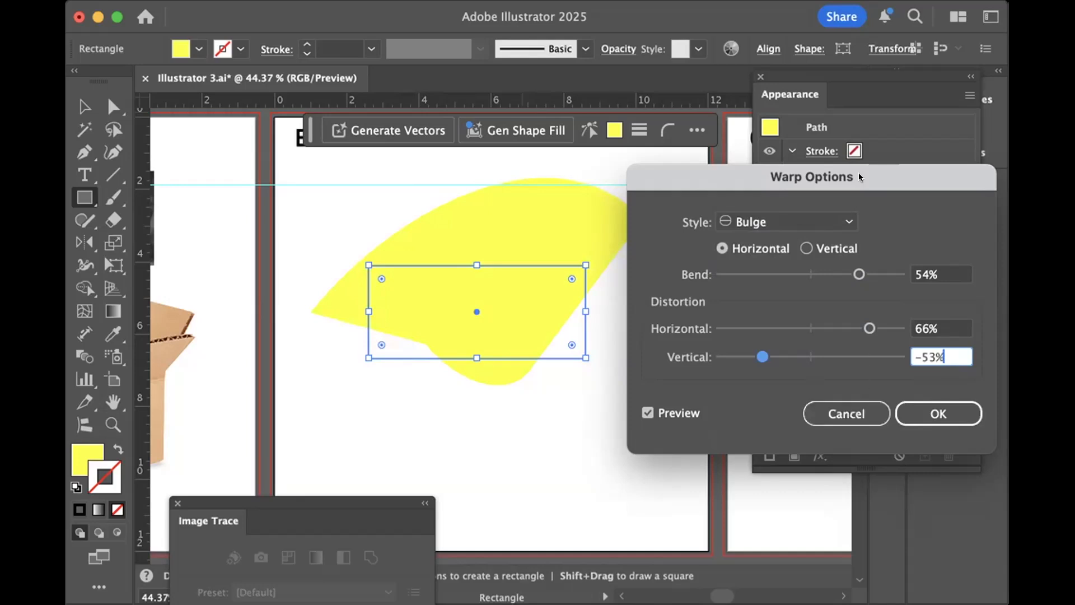
- Change the warp style to Flag and reset the bend, horizontal distortion and vertical distortion to 0%
left_click(843, 221)
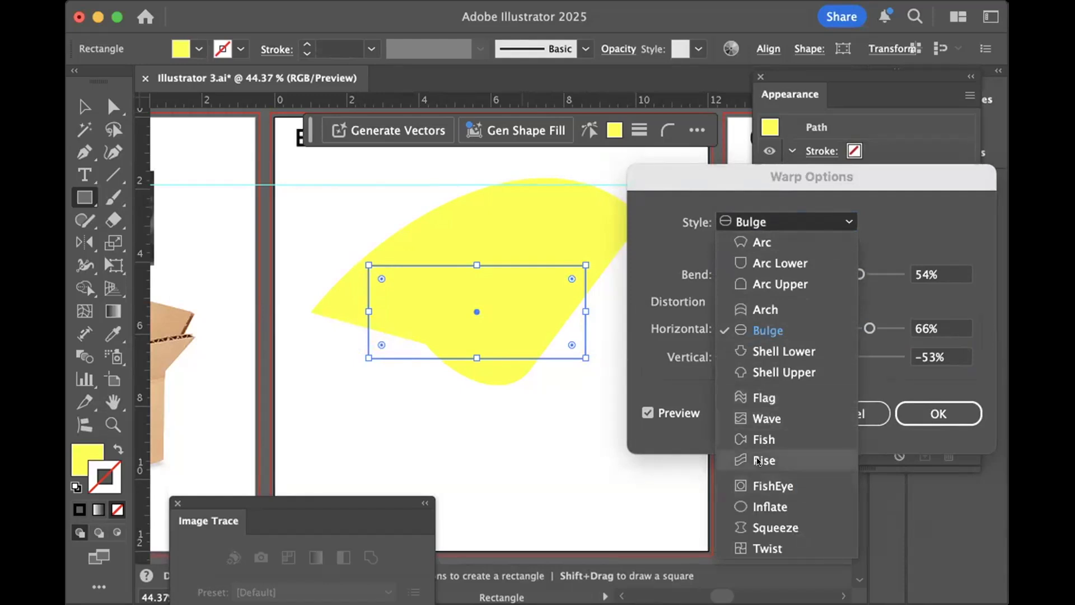
left_click(741, 392)
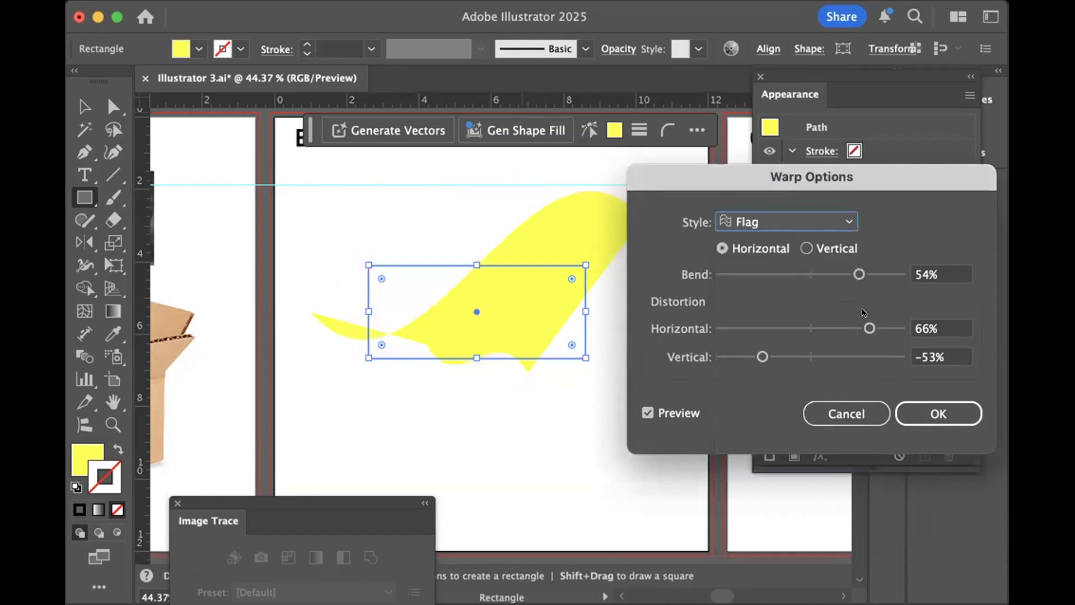
key("Tab")
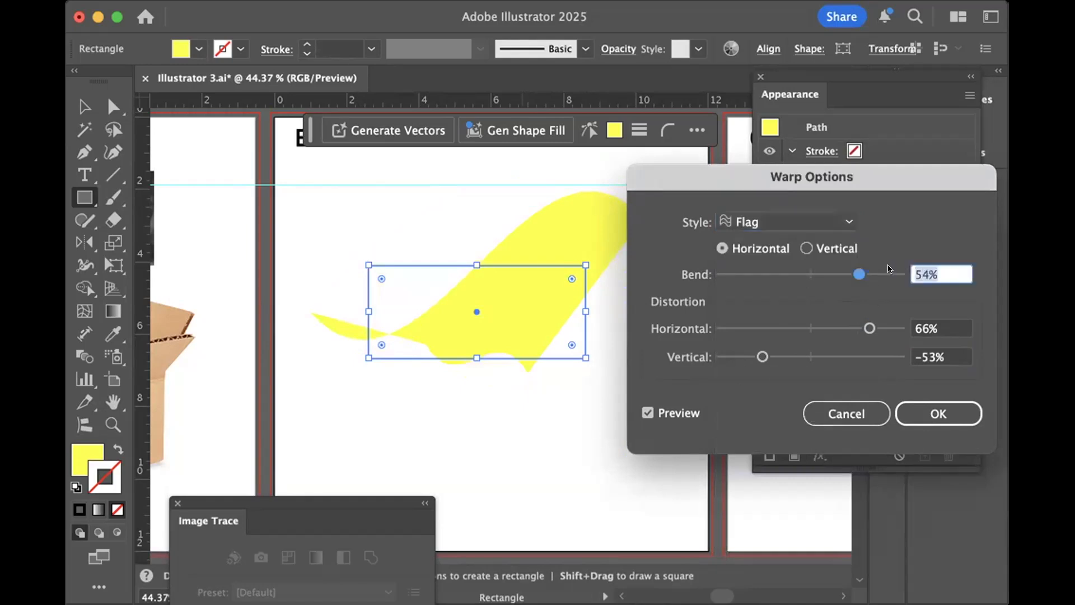
type("0")
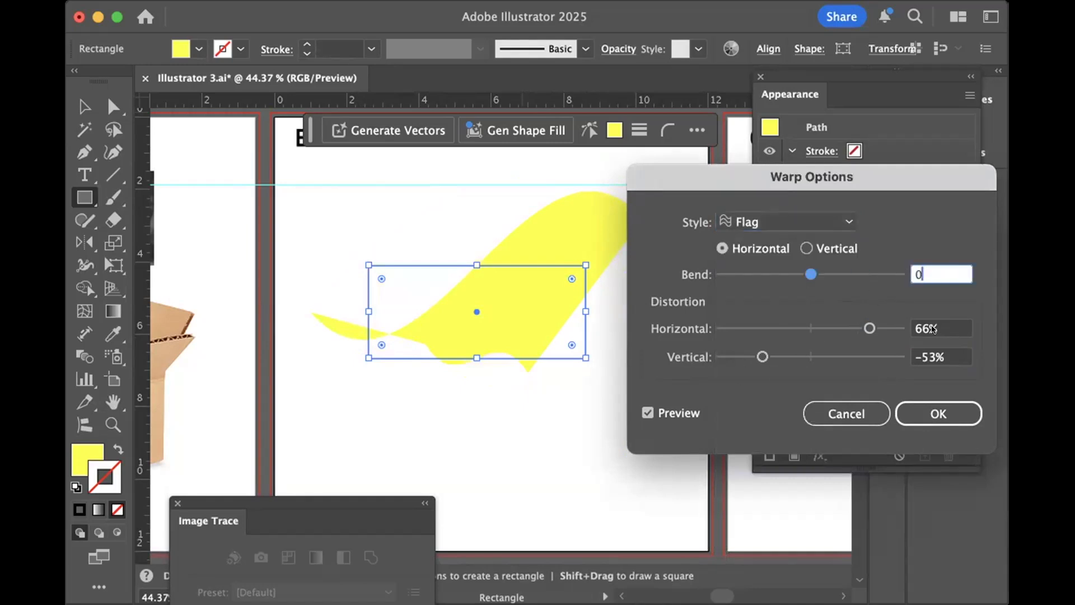
key("Tab")
type("0")
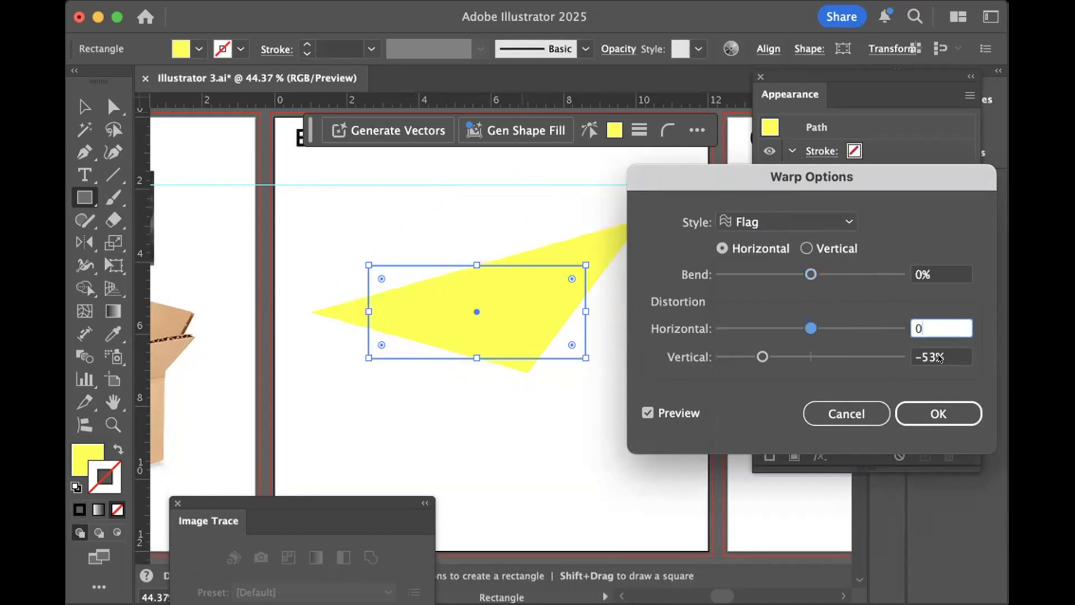
key("Tab")
type("0")
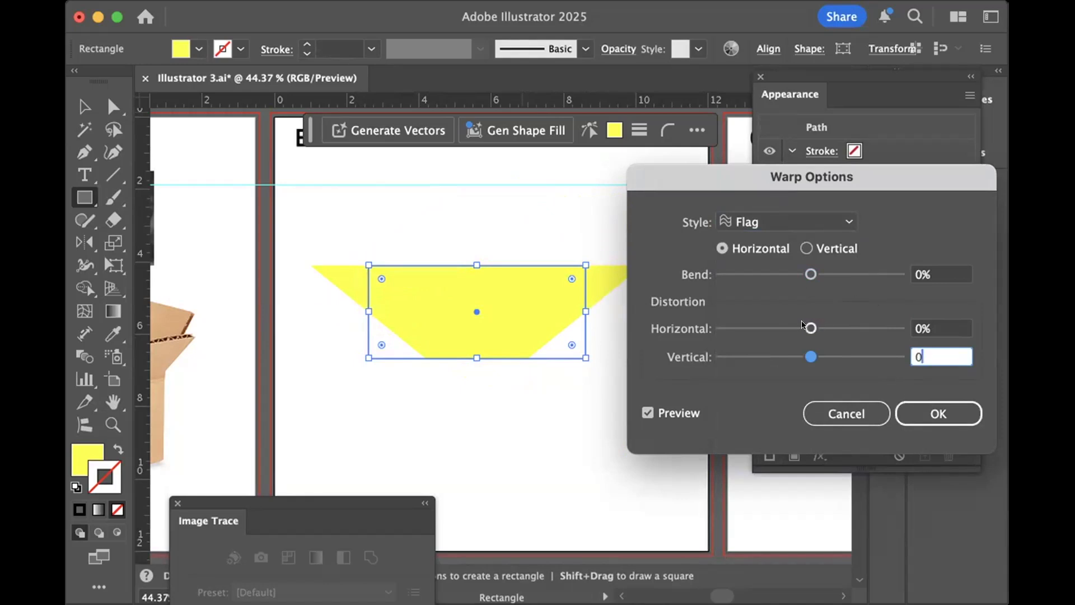
- Try the Flag warp on the rectangle with a 61% bend and cancel the warp
key("shift+Tab")
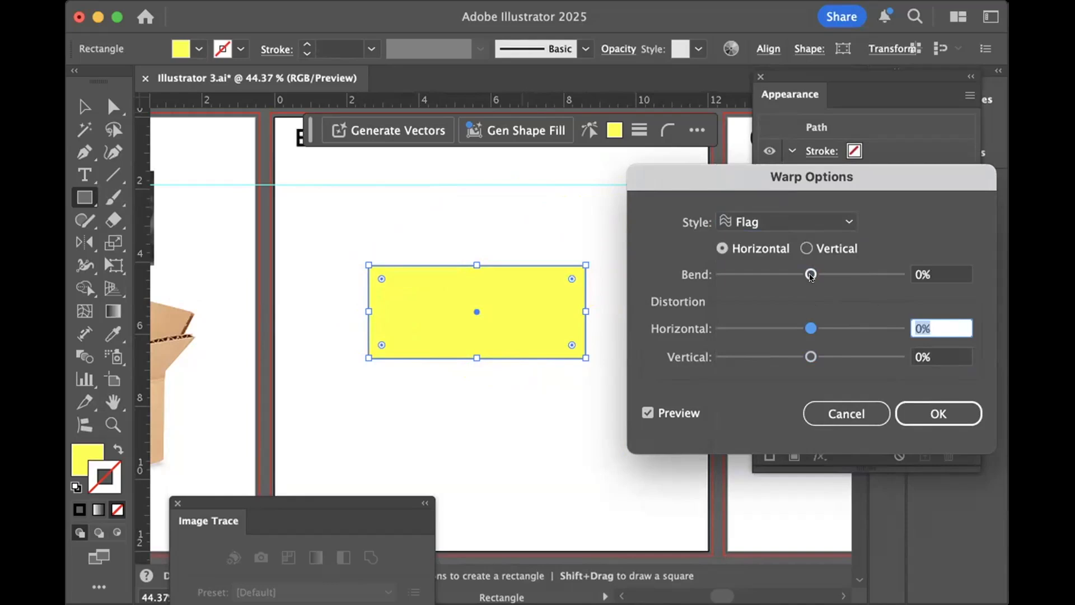
left_click_drag(810, 275, 858, 268)
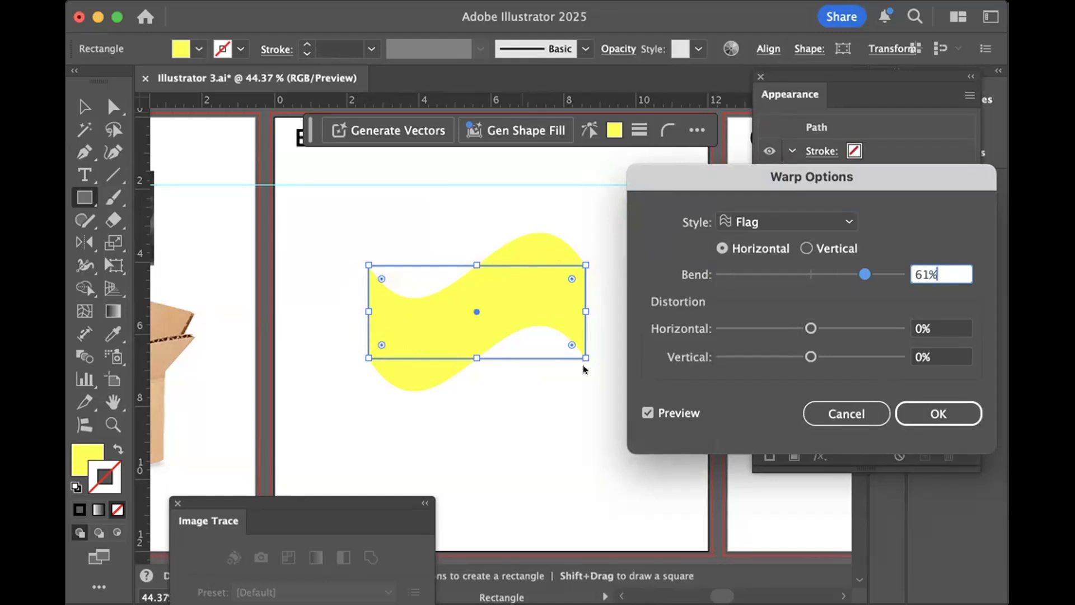
left_click(848, 222)
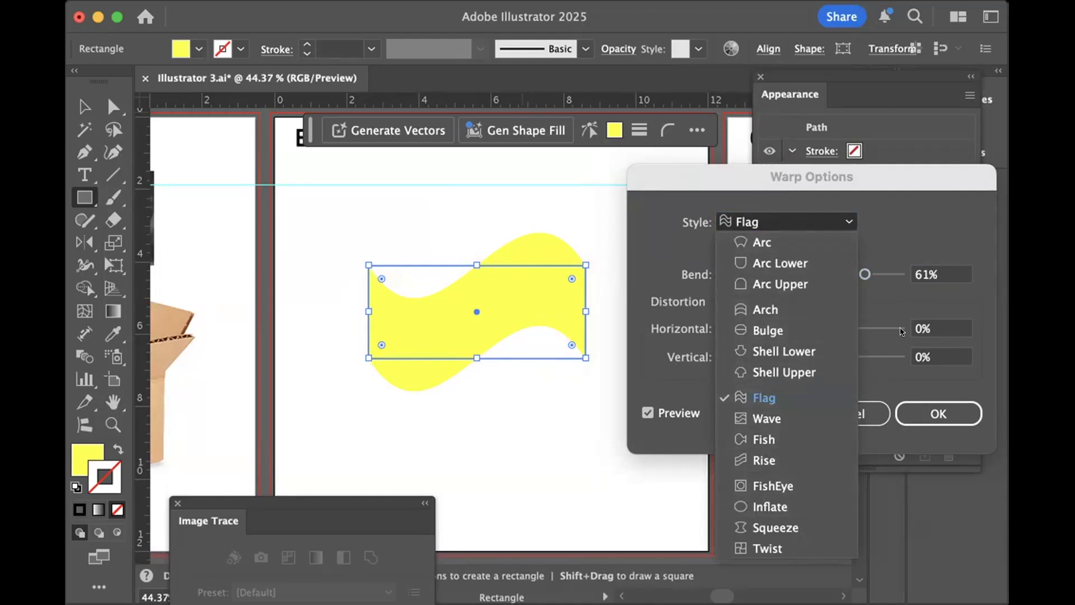
left_click(906, 371)
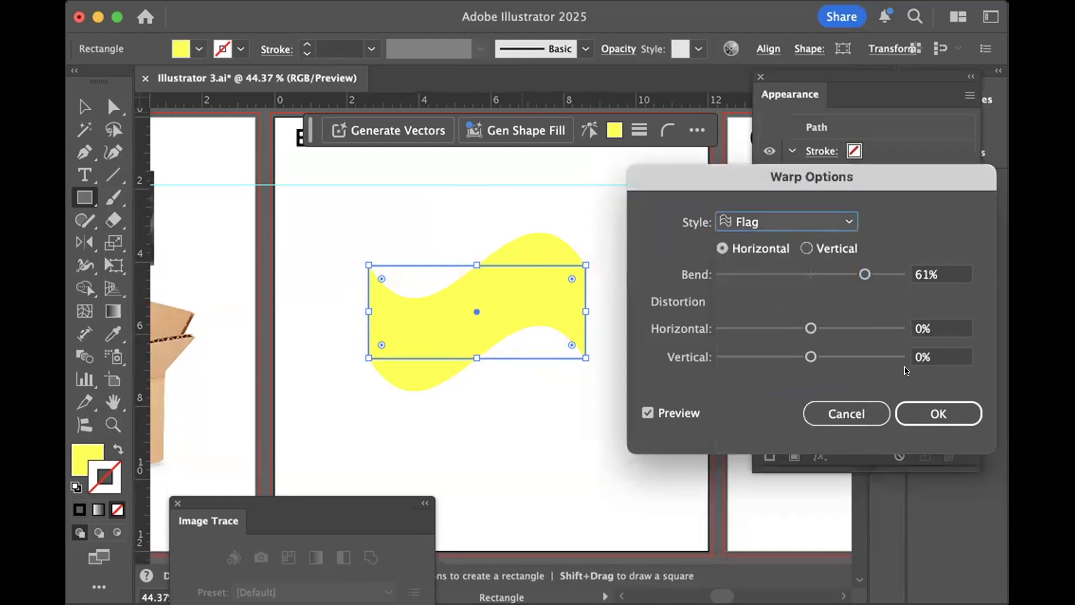
left_click(827, 412)
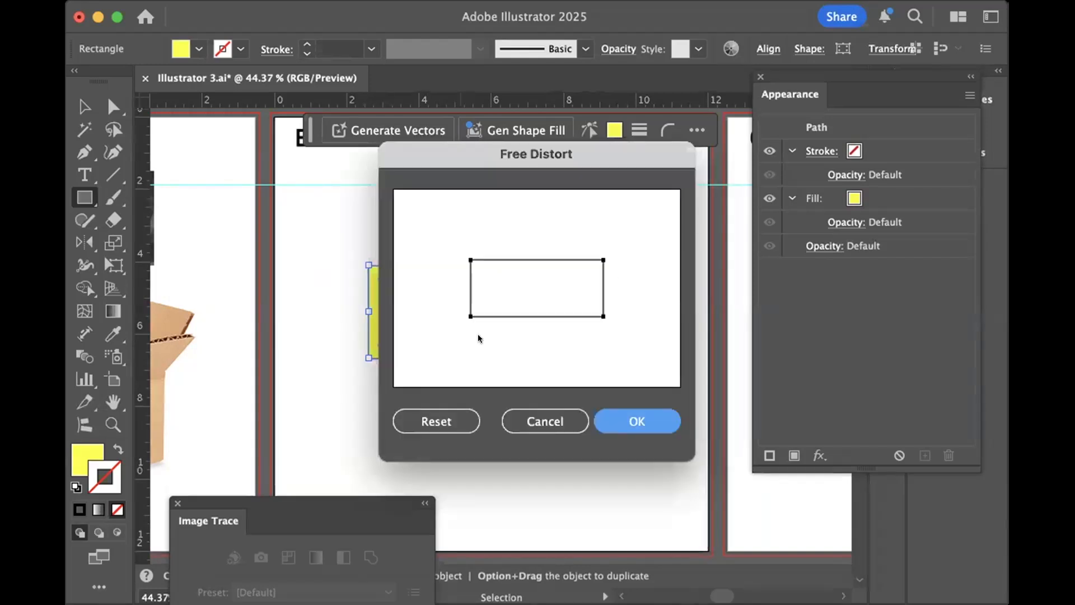
- Free-distort the yellow rectangle into a trapezoid by pulling both lower corners outward, leaving the shape deselected
left_click_drag(465, 312, 420, 313)
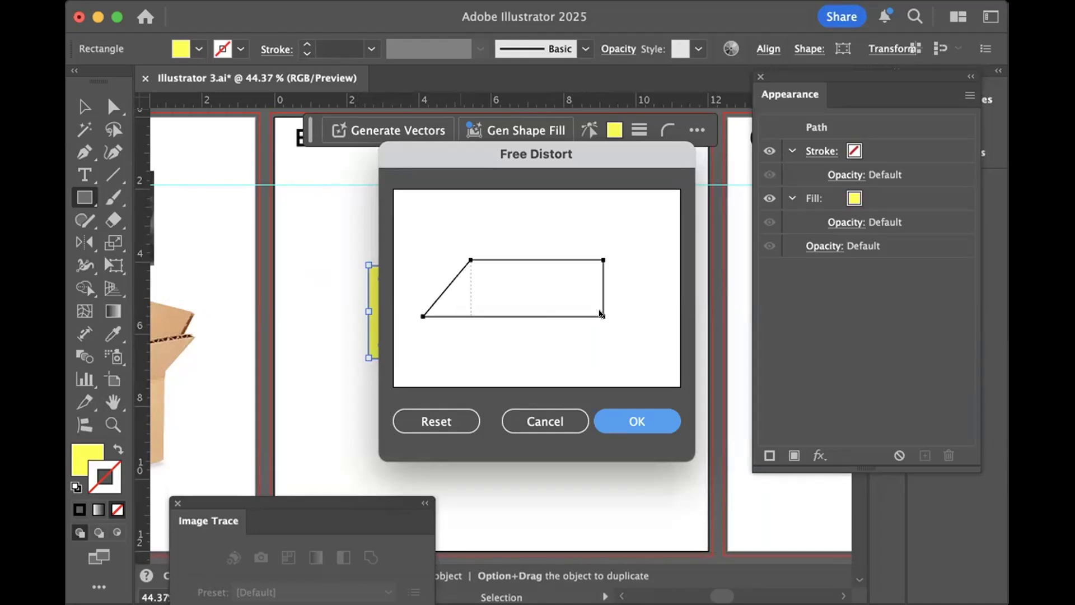
left_click_drag(600, 313, 633, 314)
left_click(643, 418)
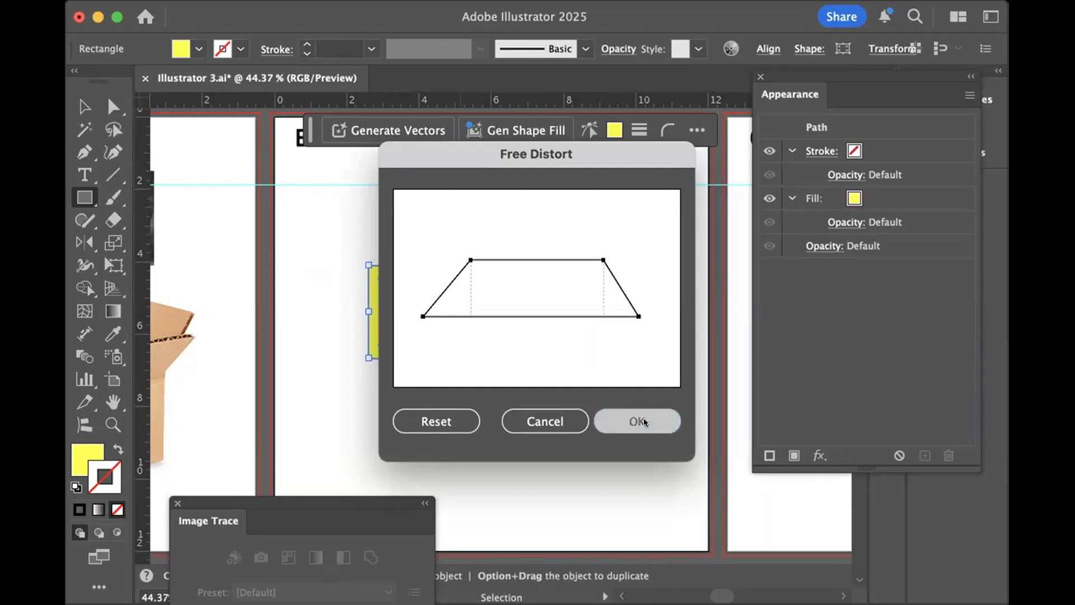
left_click(558, 414)
left_click(514, 384)
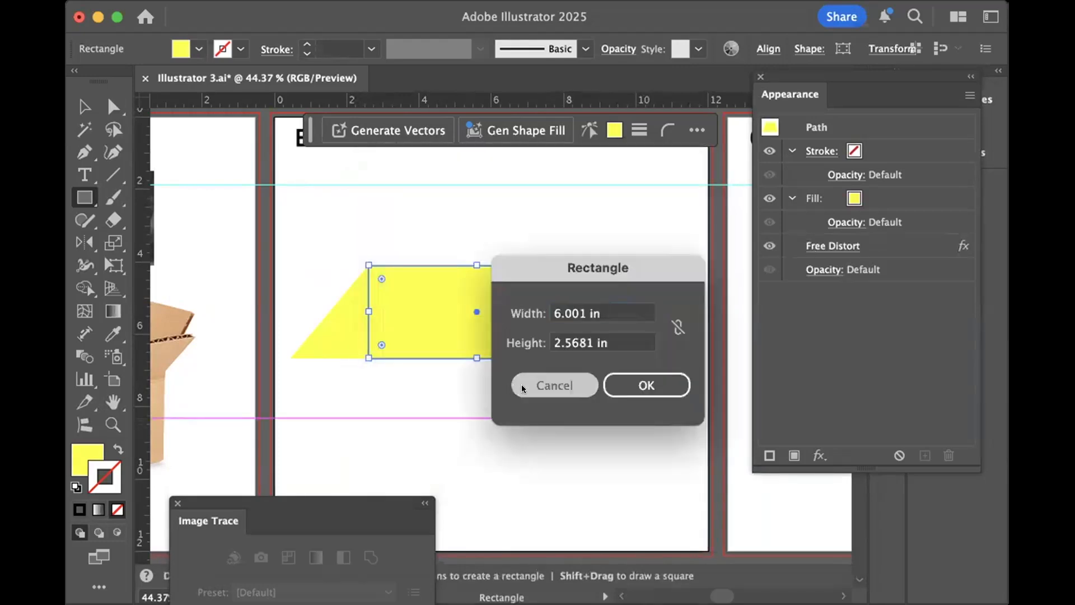
left_click(85, 107)
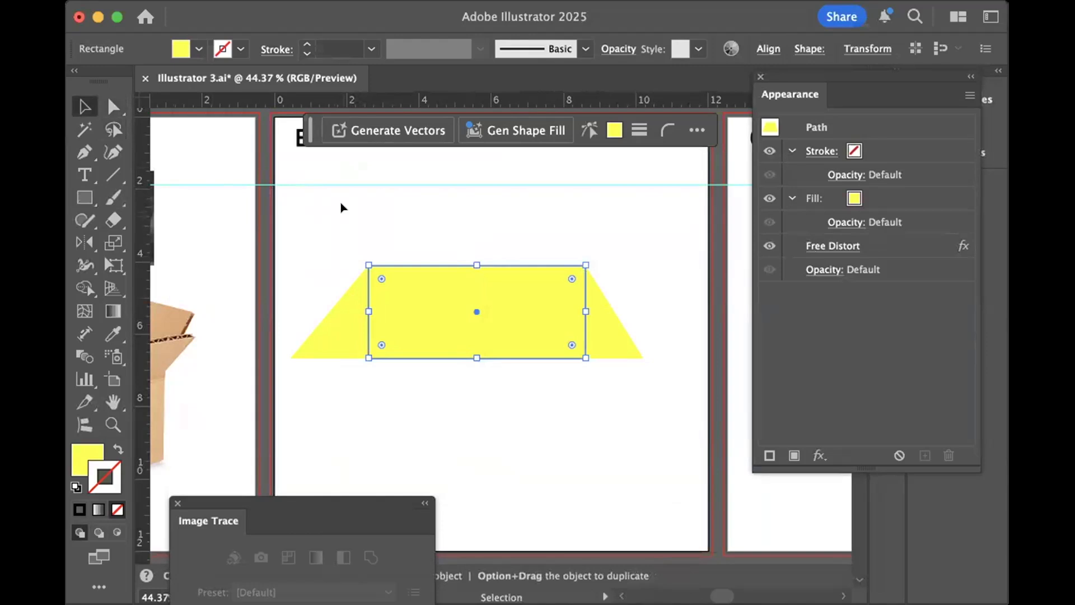
left_click(341, 207)
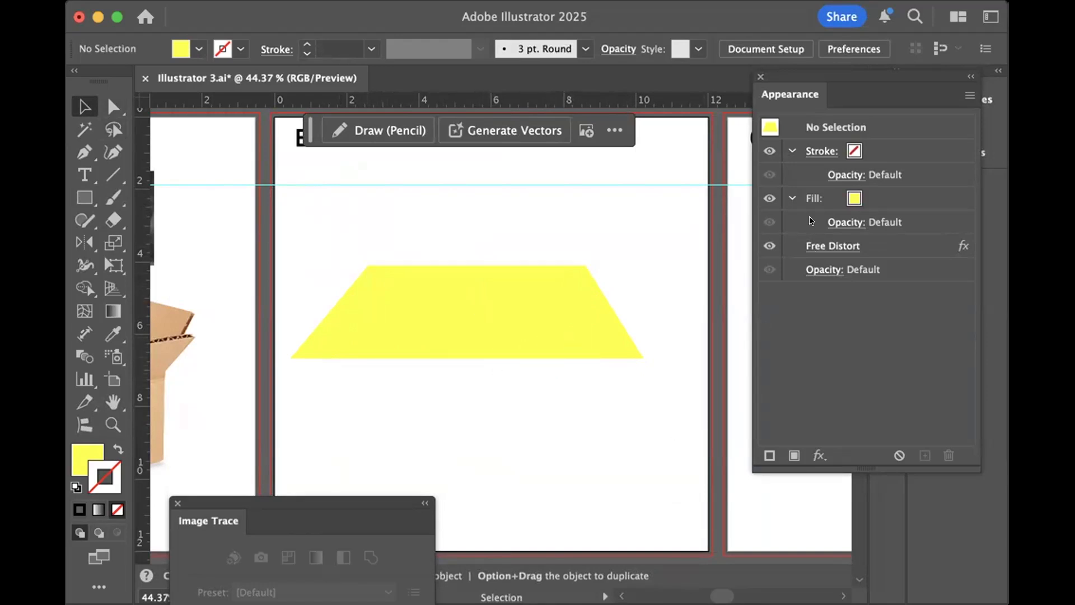
- Remove the Free Distort effect from the yellow rectangle
left_click(901, 247)
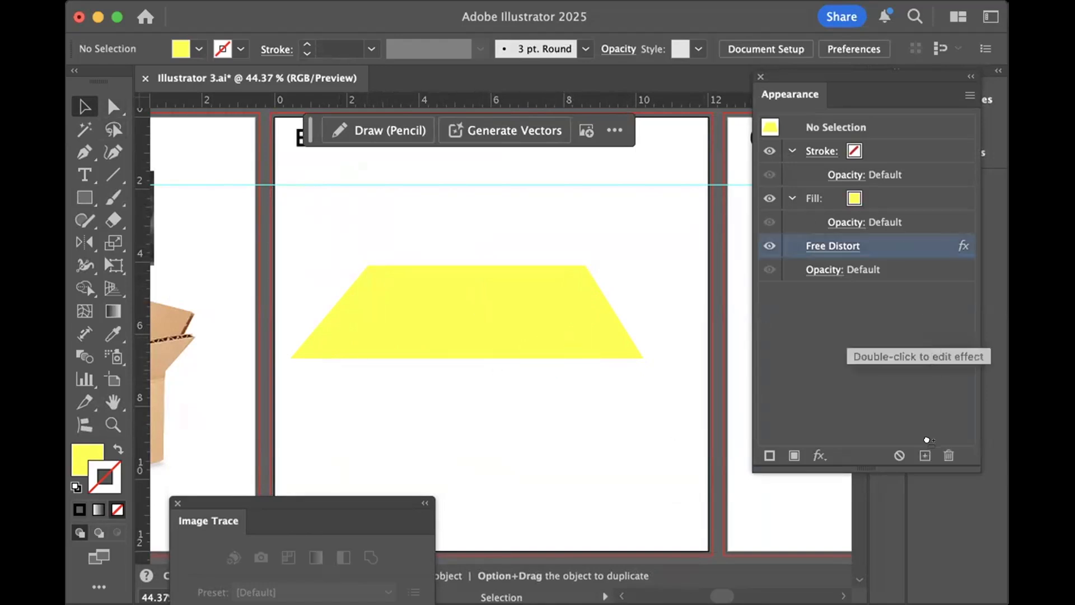
left_click(940, 453)
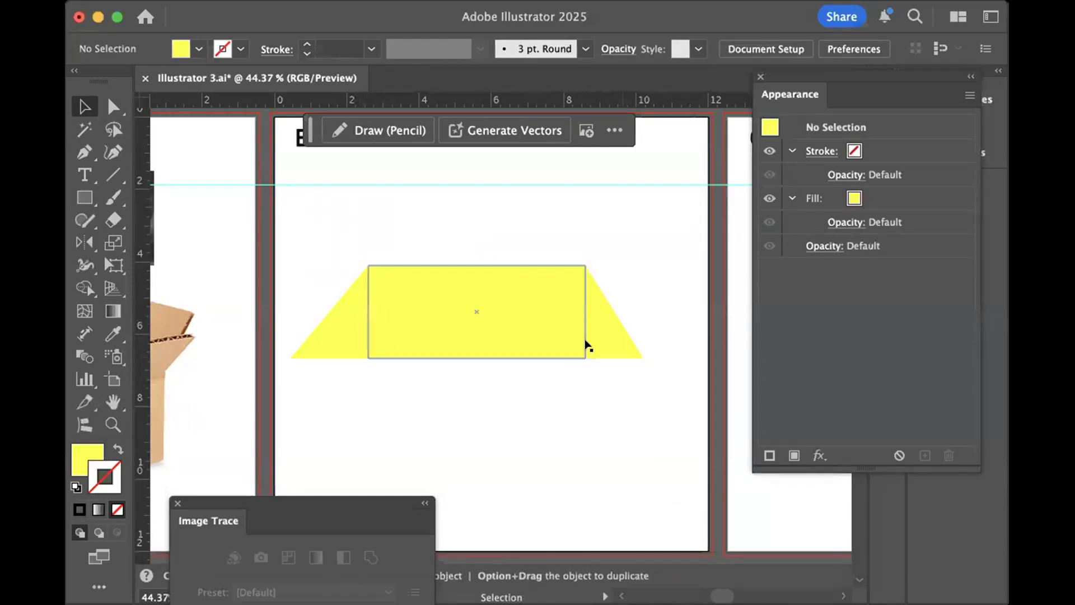
left_click(557, 343)
left_click(905, 241)
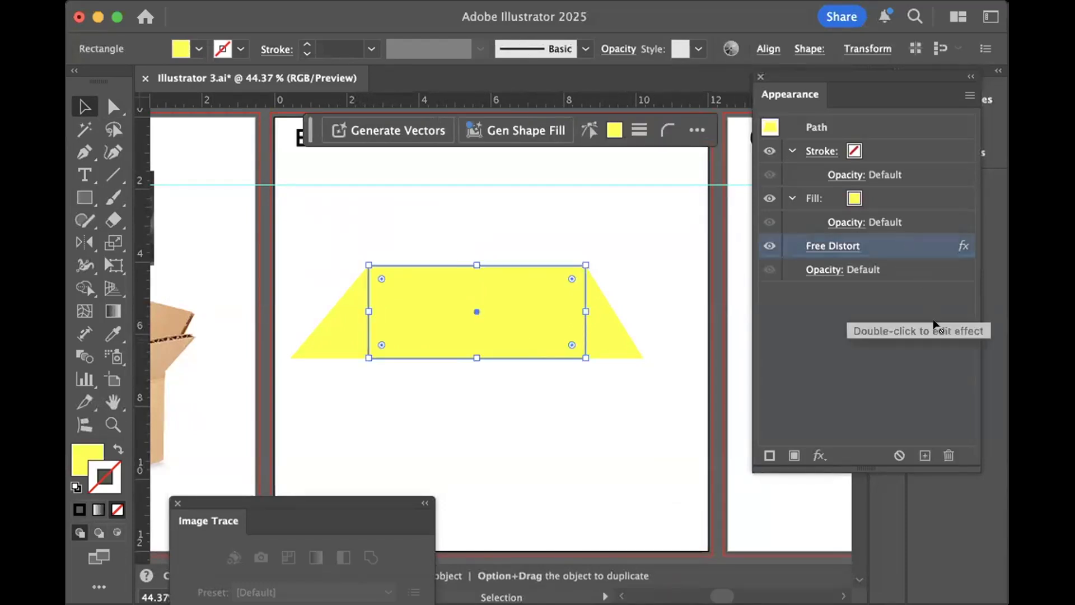
left_click(945, 453)
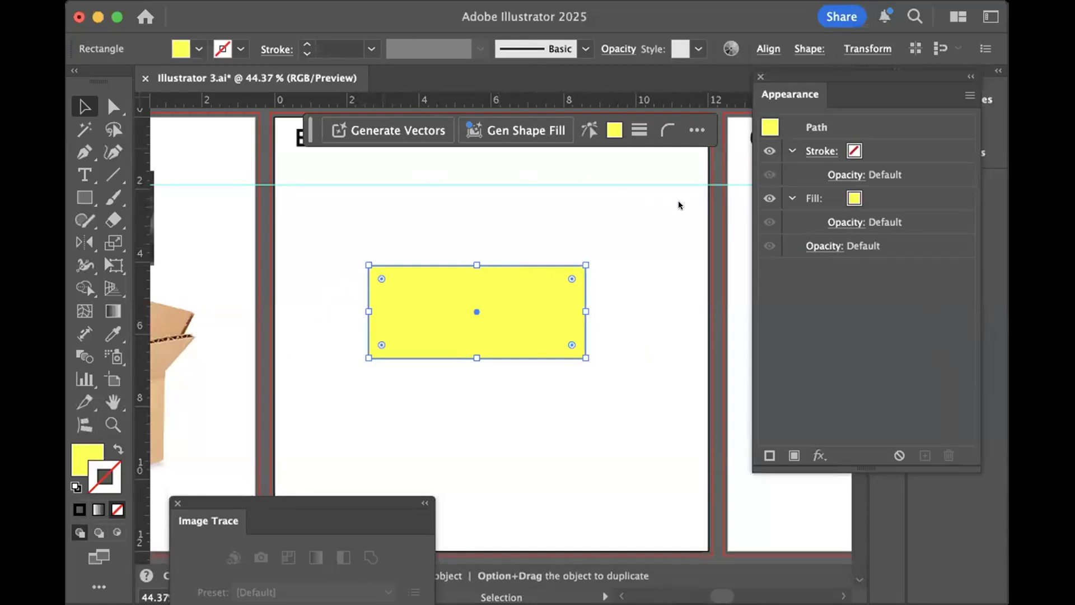
- Try a Twist effect with a 45° angle on the yellow rectangle, cancel it and deselect the shape
left_click(703, 290)
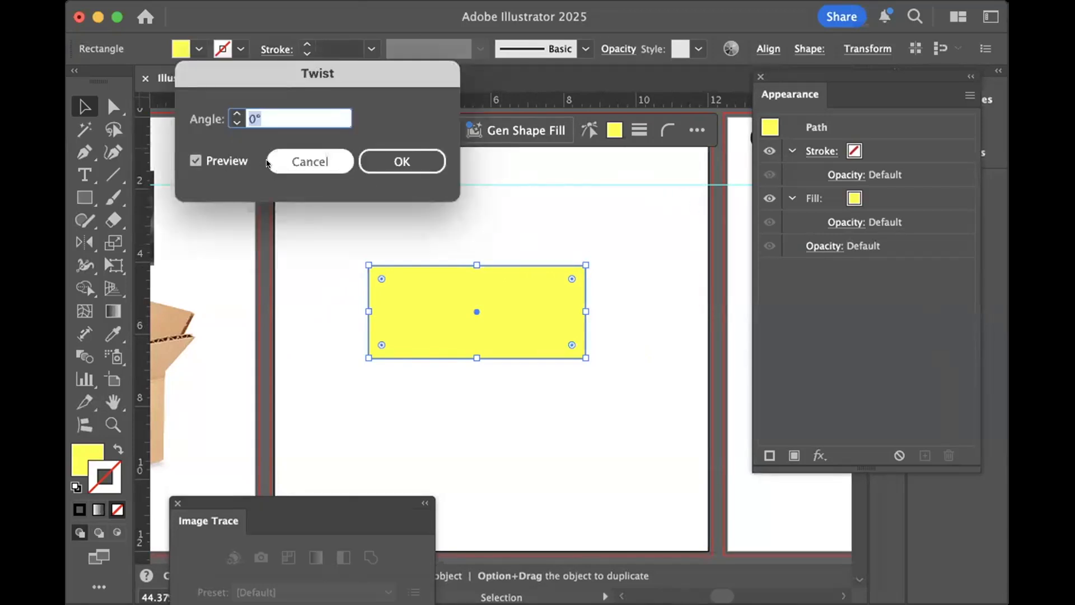
left_click(234, 111)
left_click(234, 111)
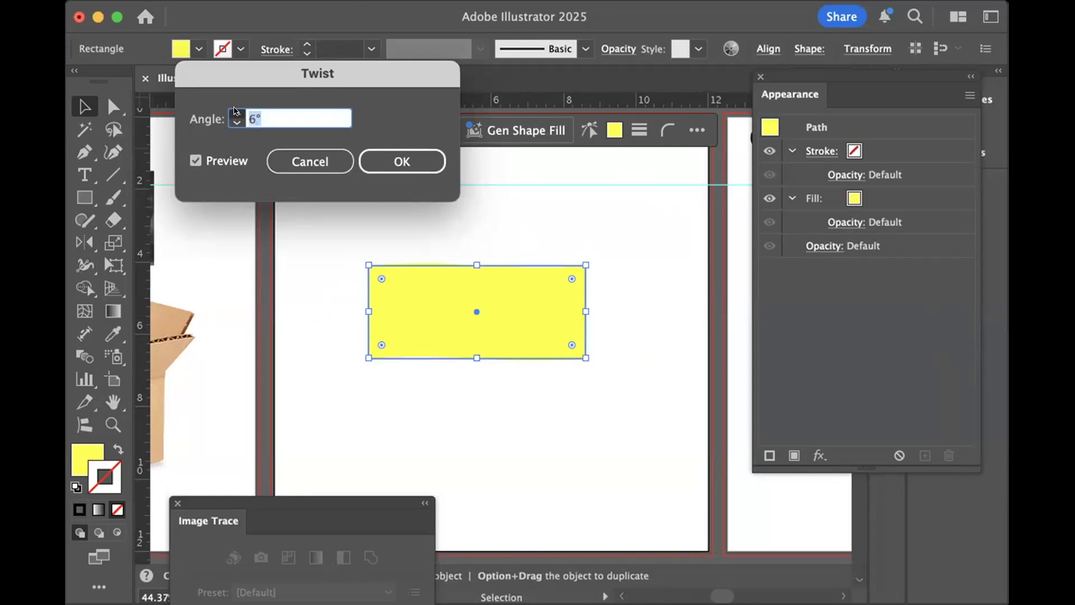
left_click(234, 111)
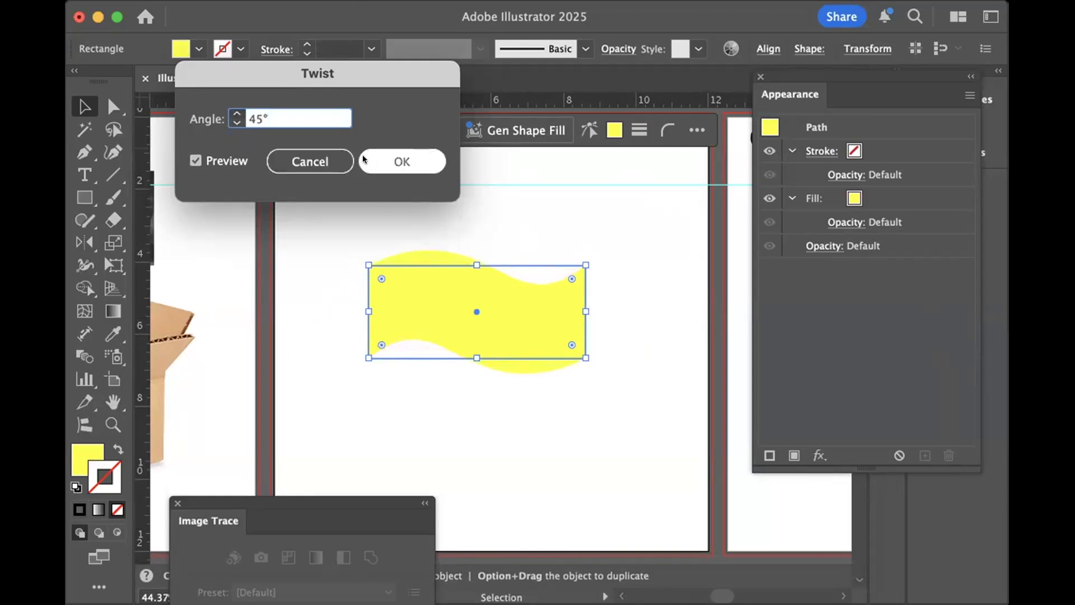
left_click(310, 160)
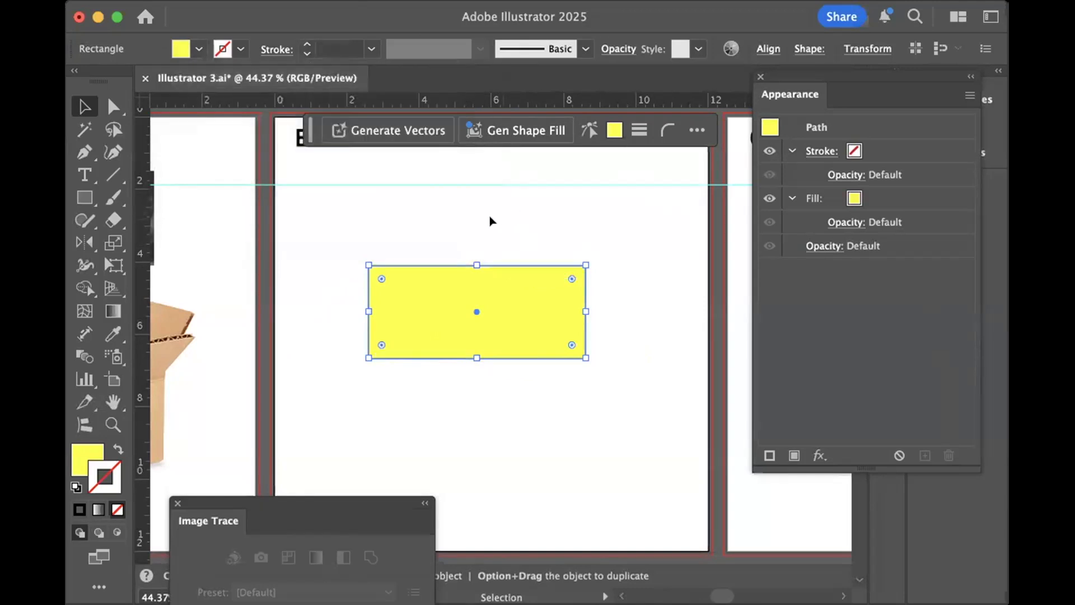
left_click(597, 328)
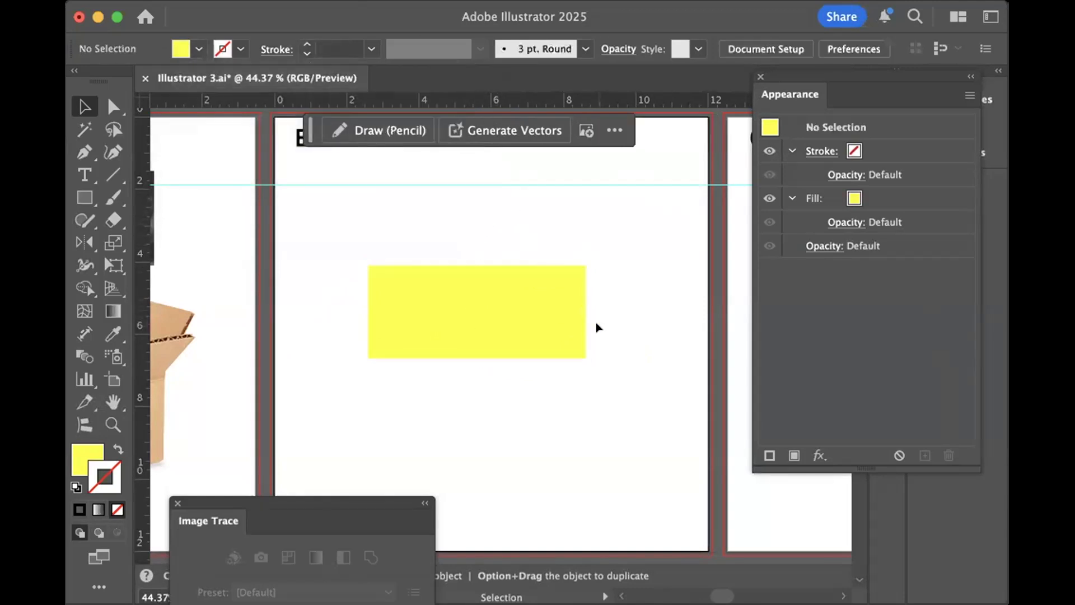
left_click(494, 309)
left_click(600, 224)
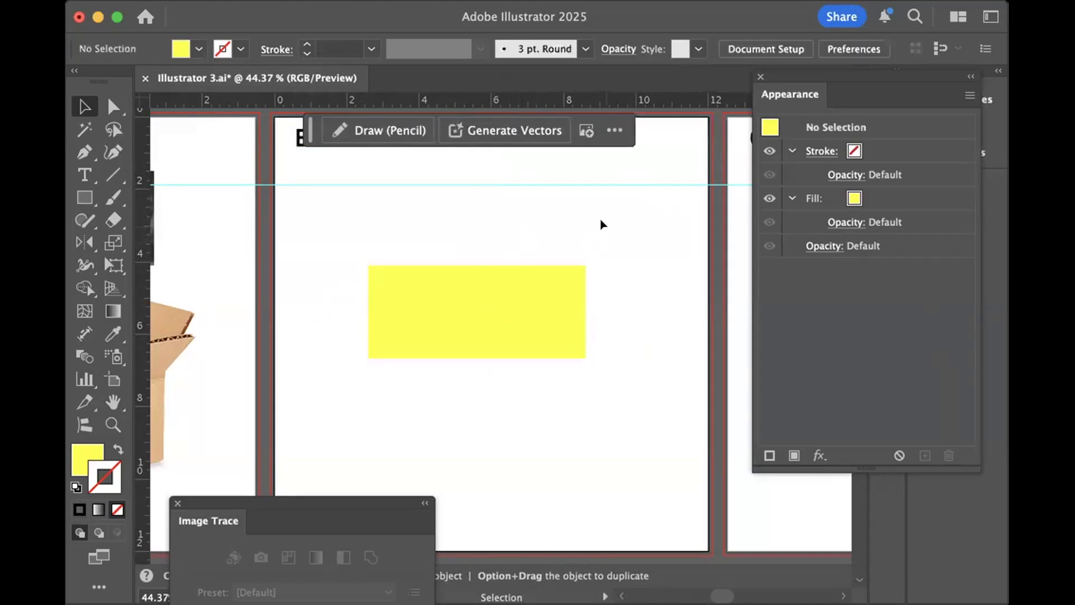
- Draw a yellow rectangle about 4.5 in wide and 4.2 in tall on the Clipping and compound paths artboard
scroll(601, 223, "right", 9)
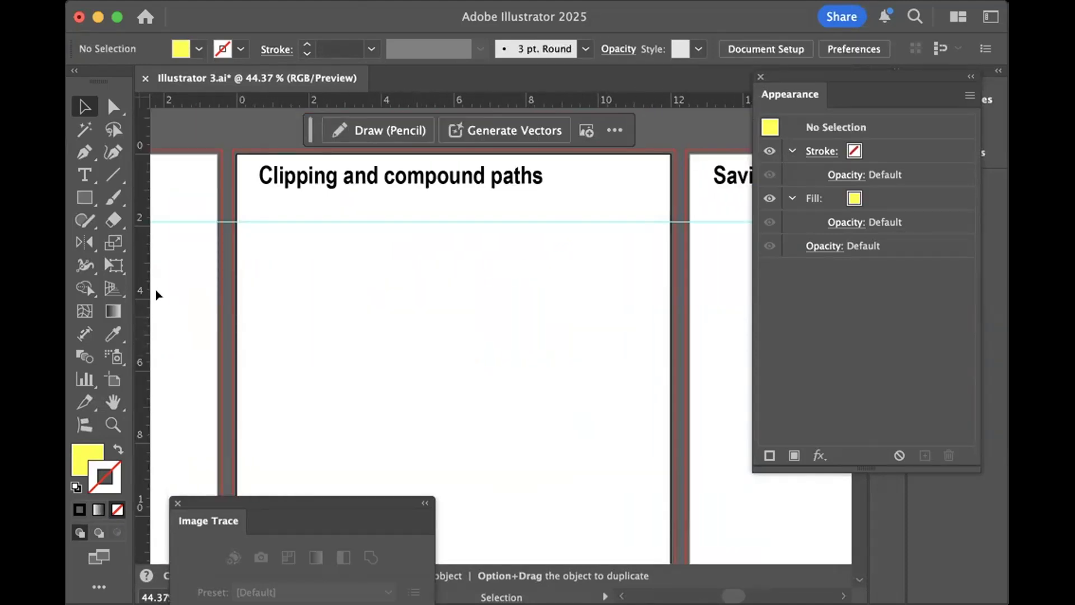
left_click(84, 174)
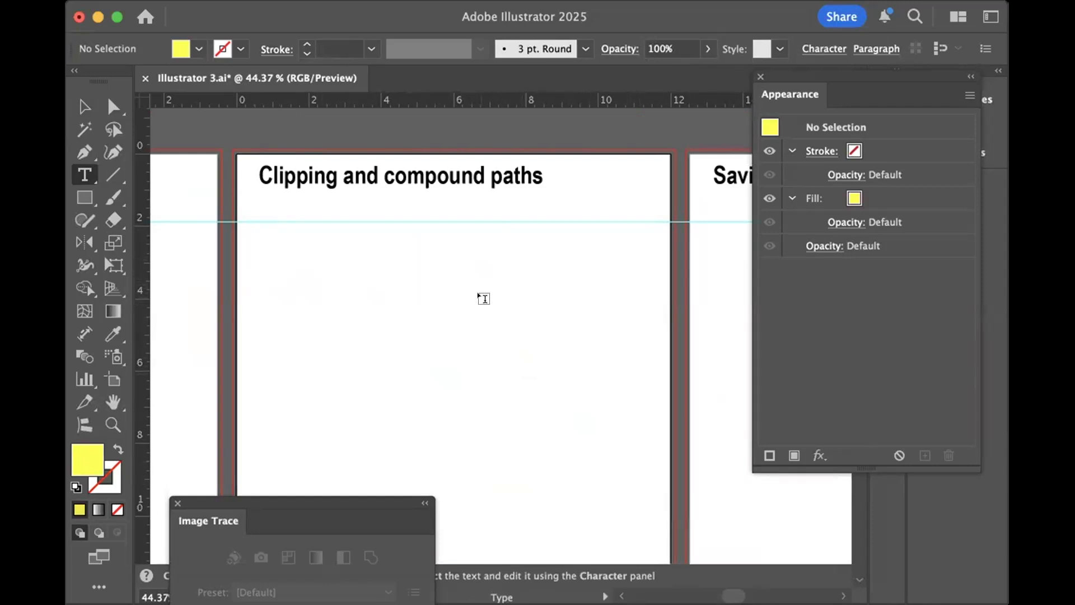
left_click(85, 197)
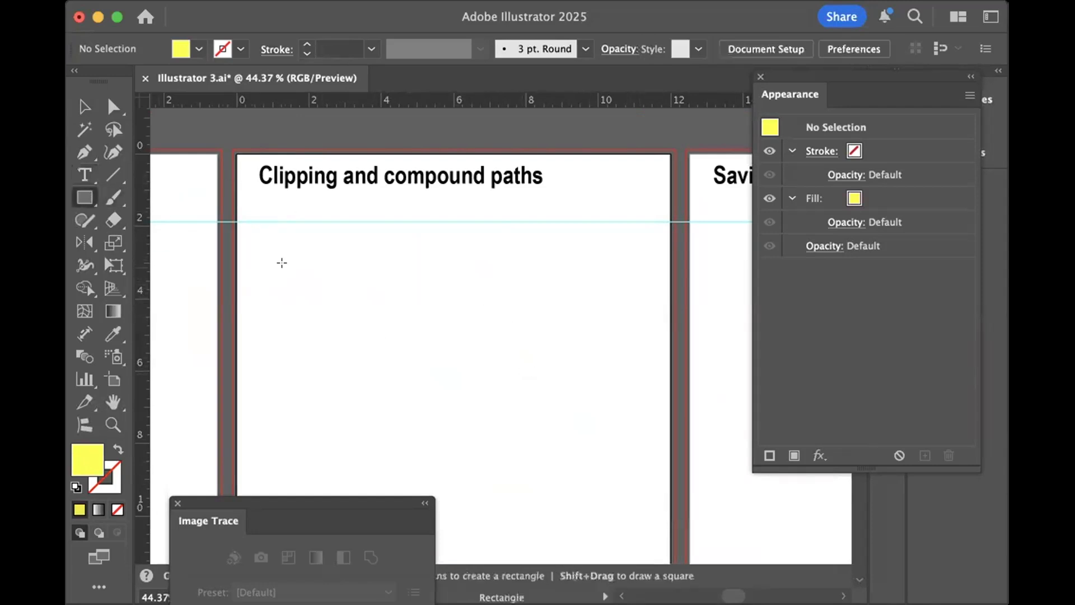
left_click_drag(324, 252, 488, 402)
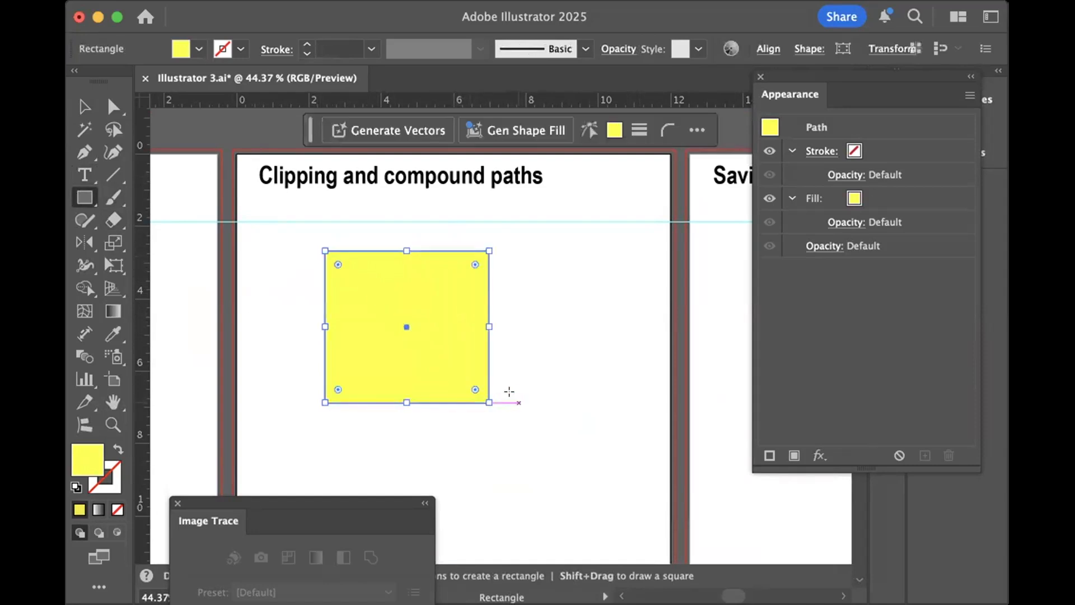
key("v")
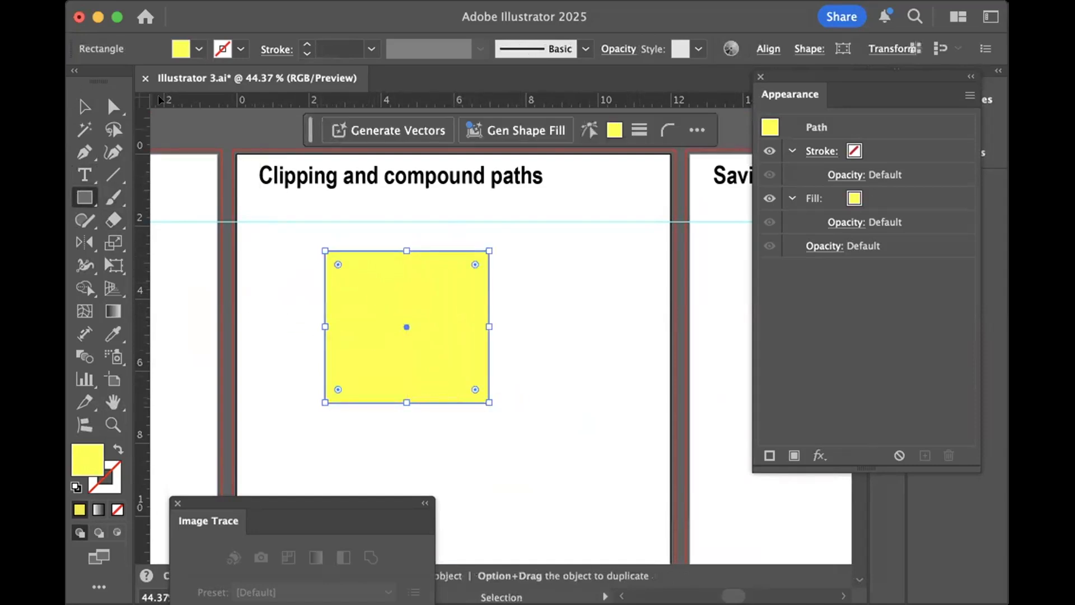
scroll(285, 284, "left", 15)
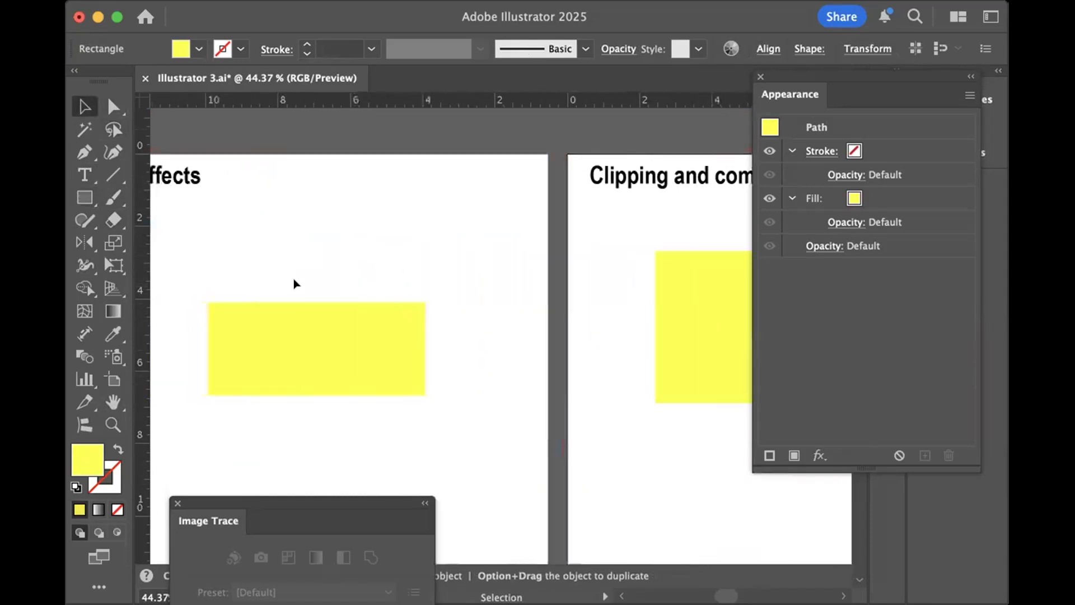
scroll(294, 277, "left", 8)
scroll(293, 278, "right", 8)
scroll(293, 277, "right", 5)
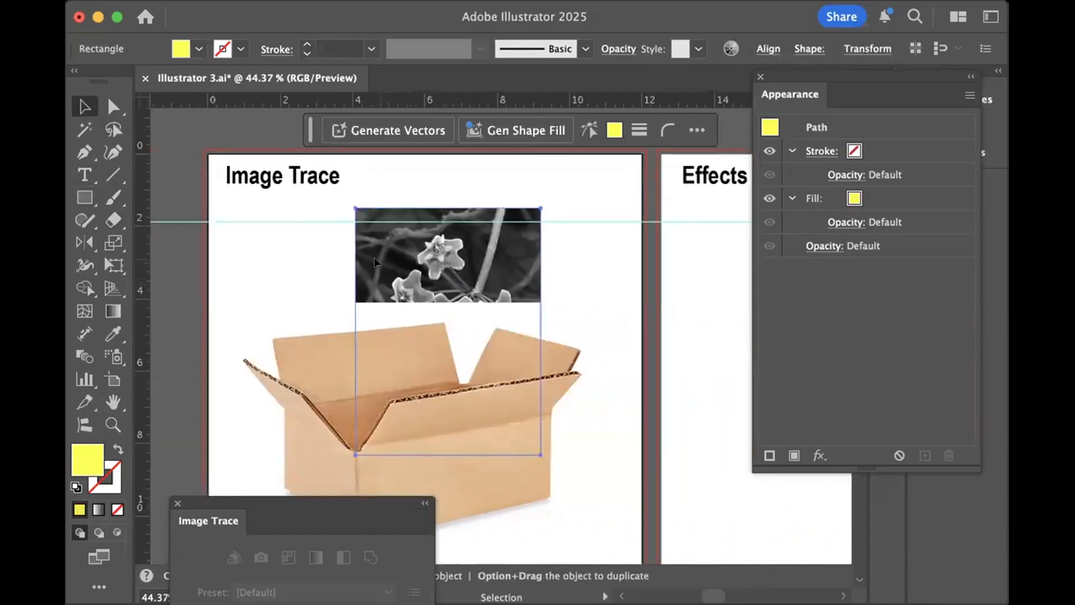
left_click(374, 258)
scroll(415, 267, "right", 15)
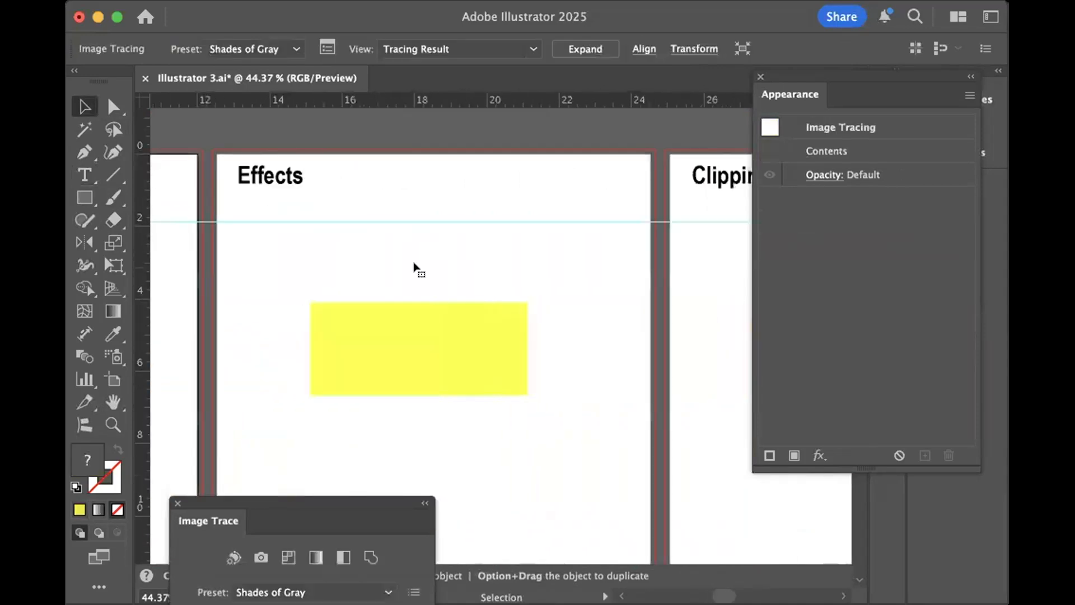
left_click(556, 327)
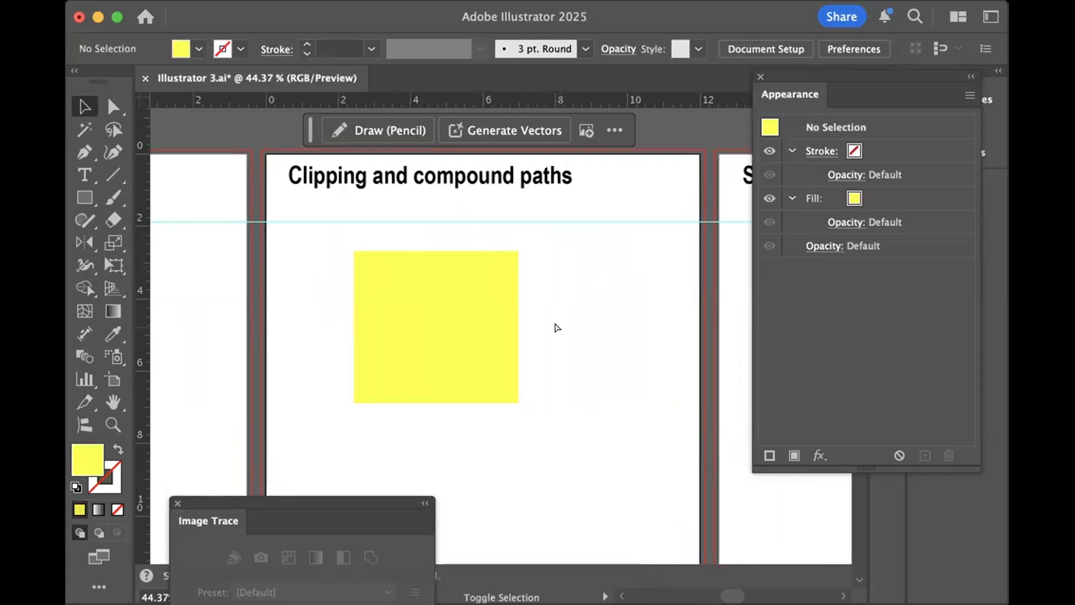
- Place real-tiger-skin-fur.png so it overlaps the lower-right part of the yellow rectangle, and embed the image in the document
key("super+shift+p")
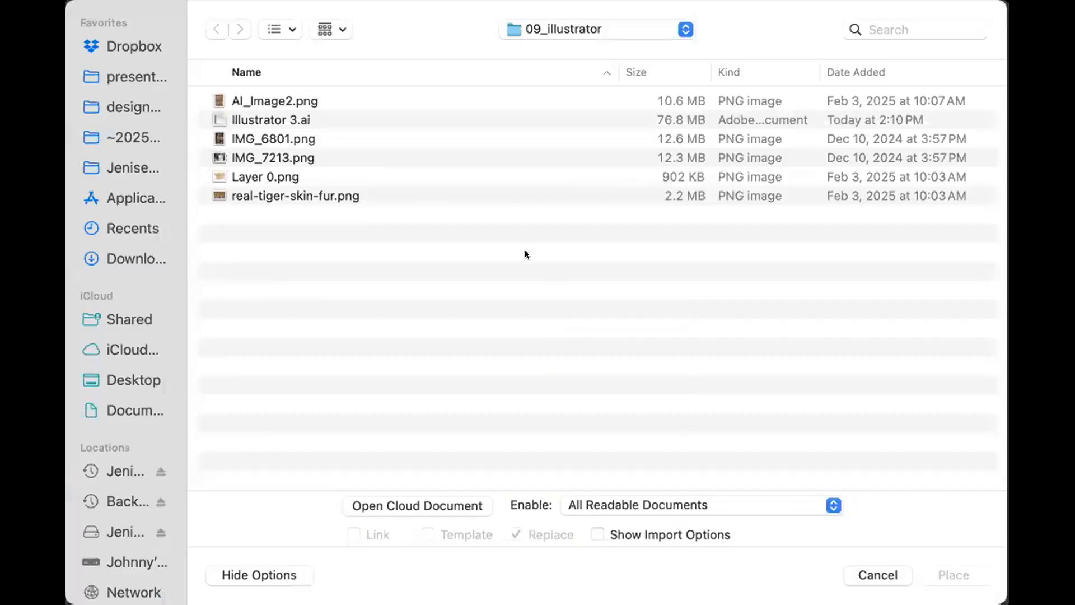
left_click(255, 193)
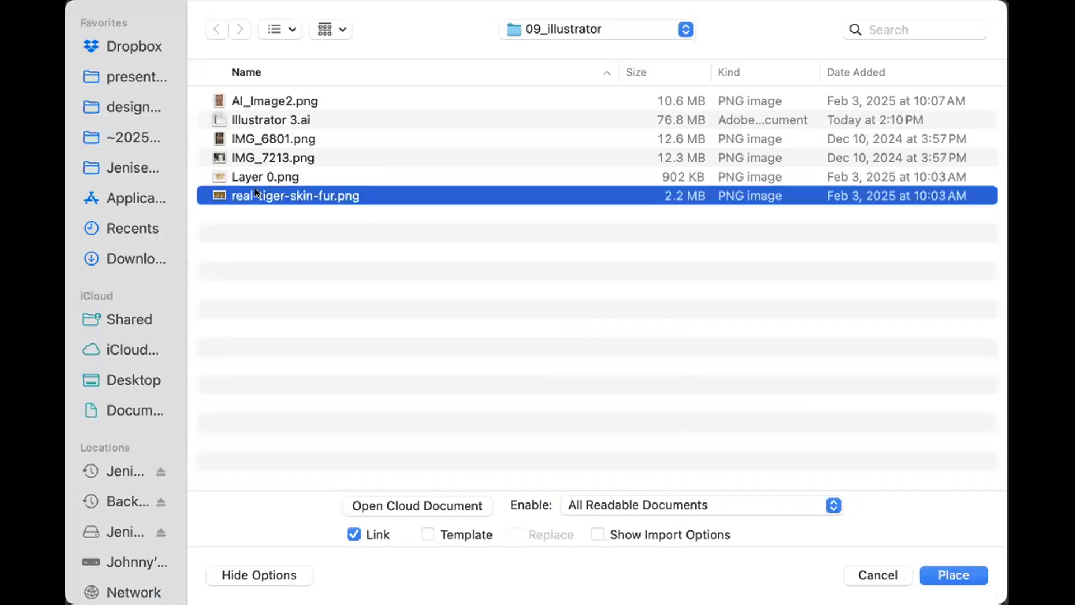
key("Return")
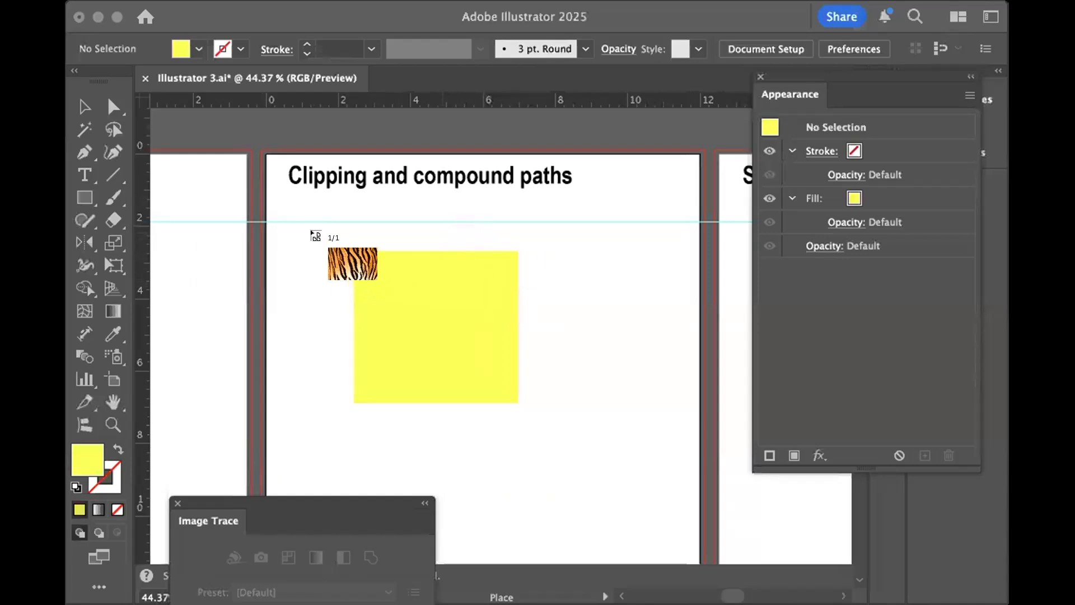
left_click_drag(312, 231, 552, 412)
left_click_drag(501, 305, 597, 360)
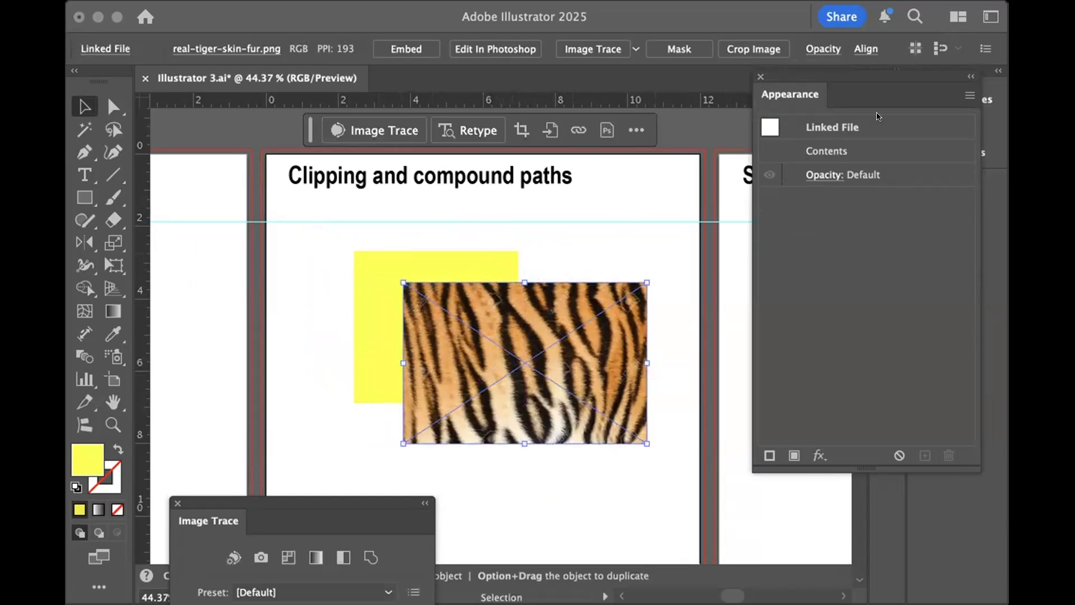
left_click(417, 54)
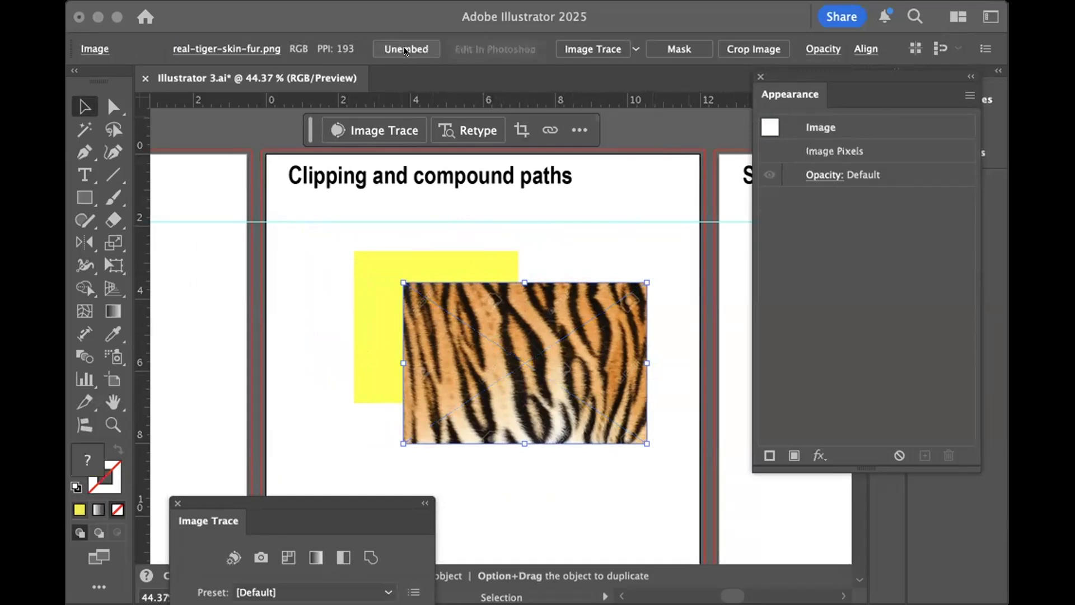
- Move the tiger fur image and the yellow rectangle farther apart so only their corners overlap, and select the image
left_click(281, 274)
left_click_drag(533, 356, 554, 377)
left_click_drag(415, 268, 369, 280)
left_click(598, 358)
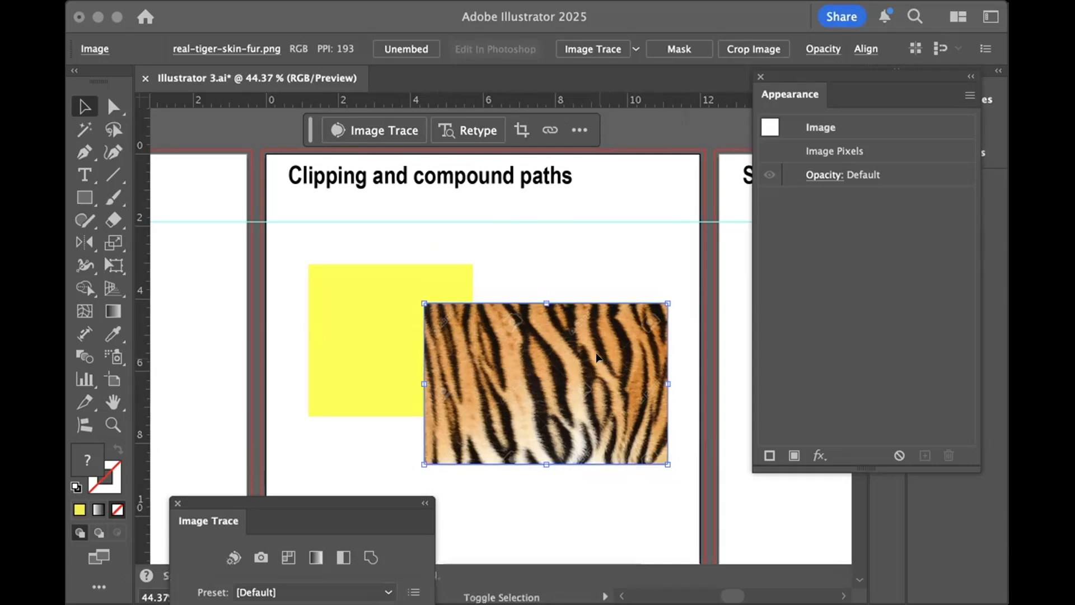
- Send the tiger fur image behind the yellow rectangle and move the rectangle over the upper-left part of the image
key("super+bracketleft")
left_click_drag(365, 338, 432, 351)
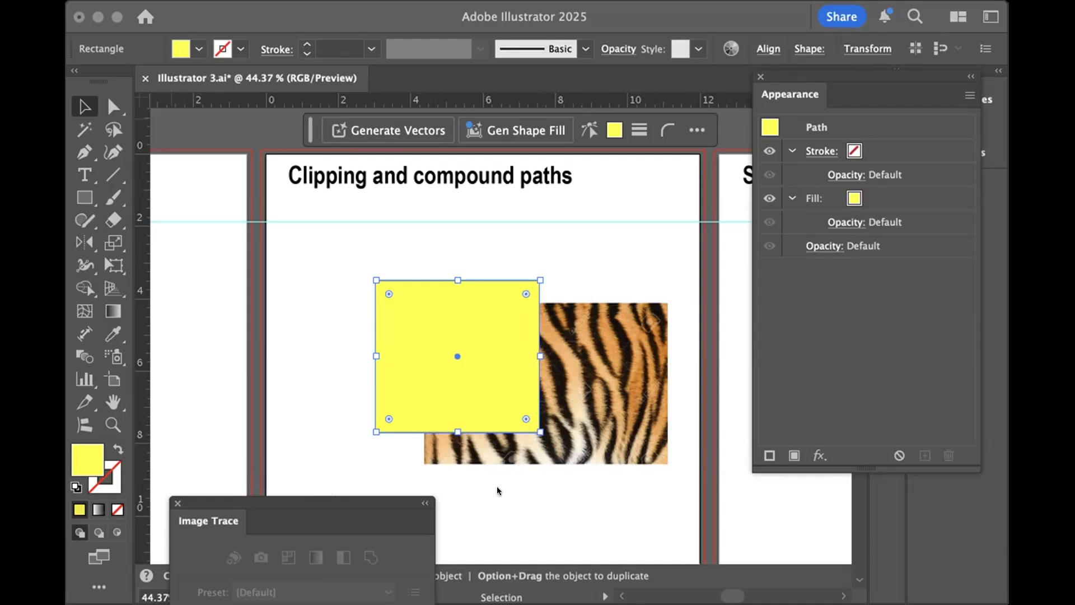
- Make a clipping mask from the yellow rectangle and the tiger fur image, and deselect the clipped result
key("super+7")
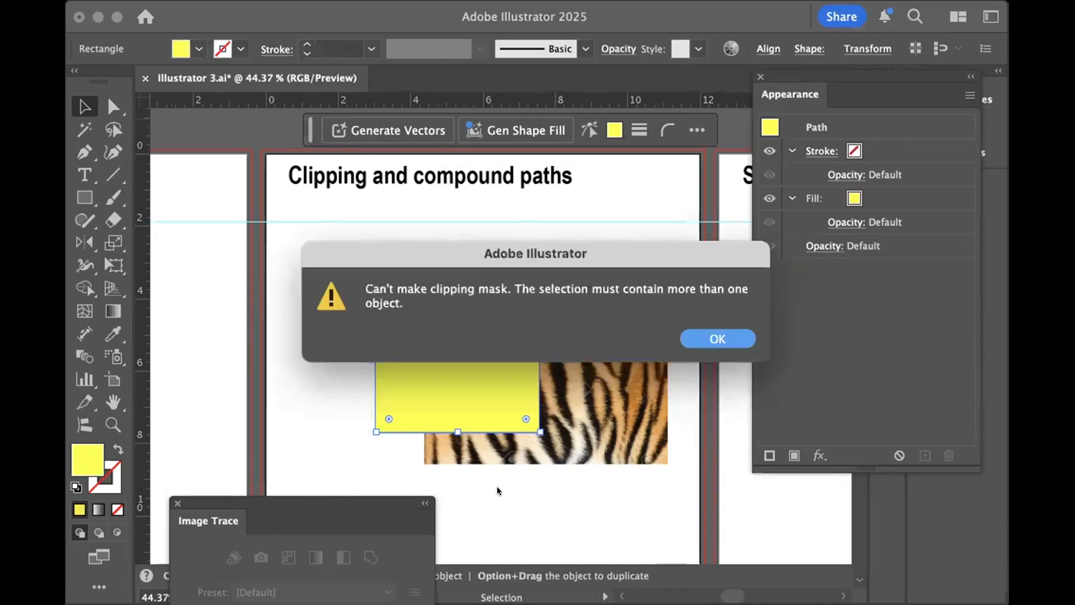
left_click(727, 339)
left_click_drag(332, 259, 674, 478)
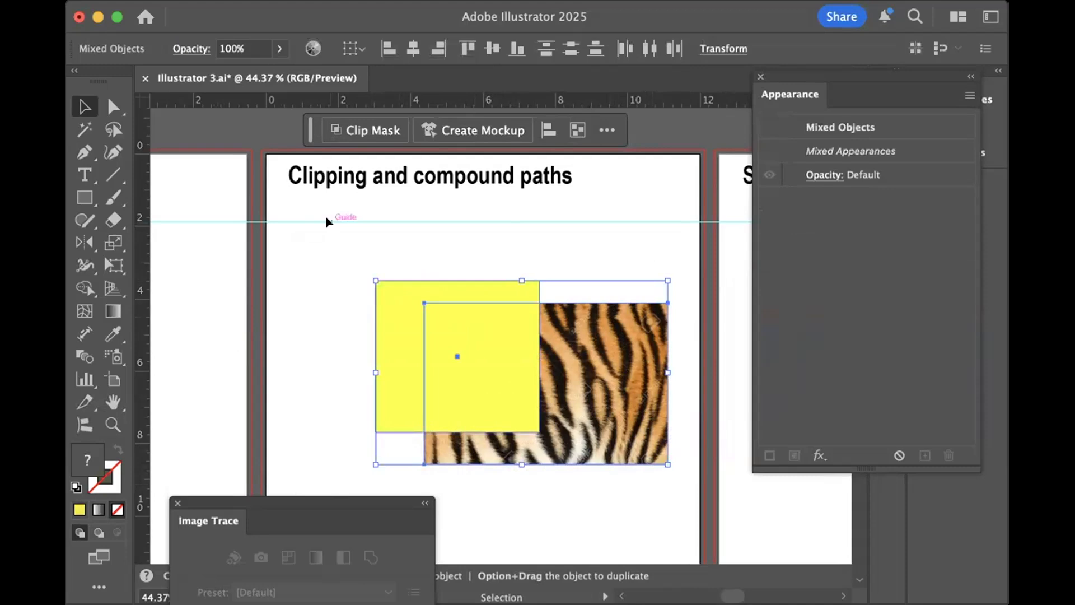
key("a")
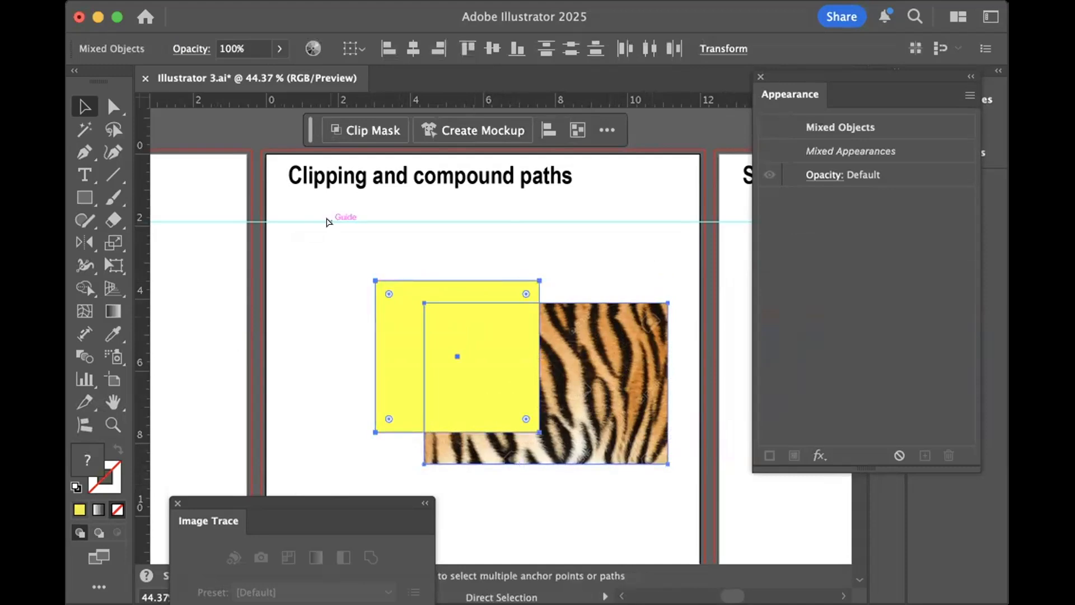
key("super+7")
key("v")
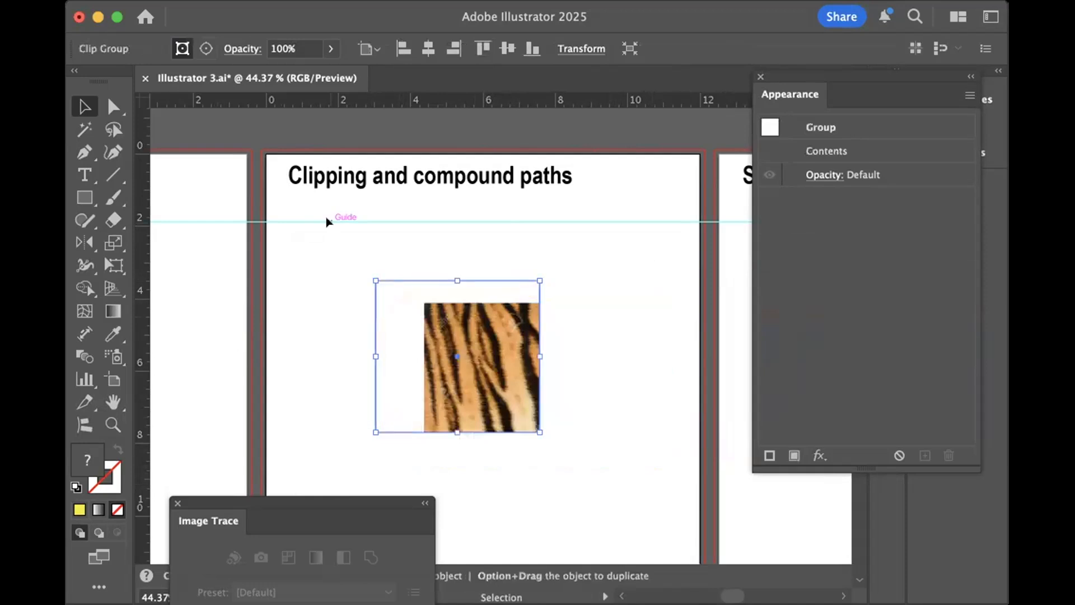
left_click(280, 322)
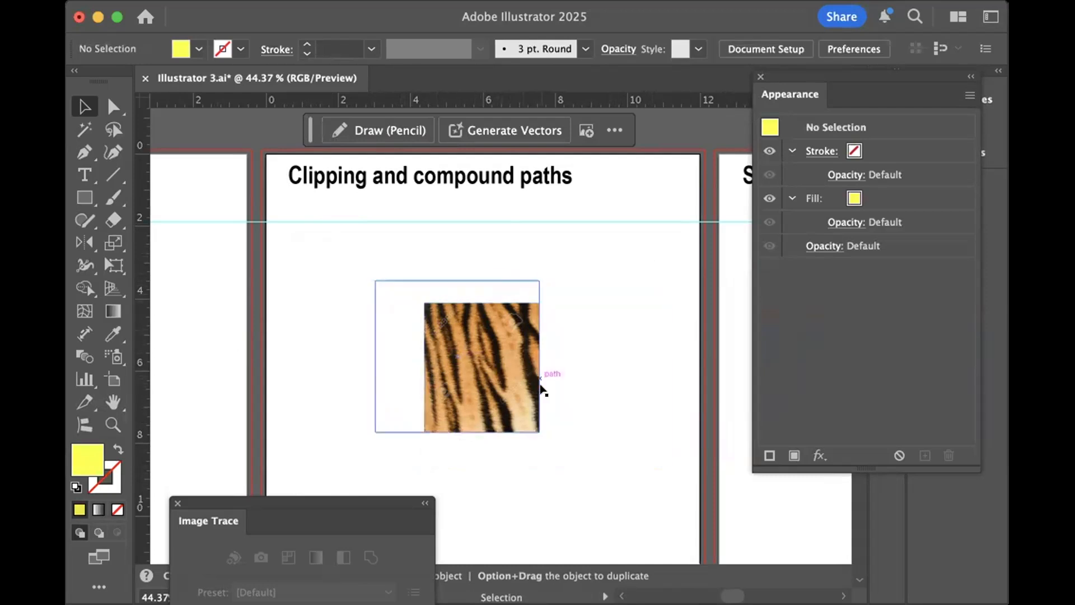
- Shift the clipped group slightly up and left, and reposition only the tiger image inside it so it fills the whole mask
left_click_drag(427, 323, 385, 263)
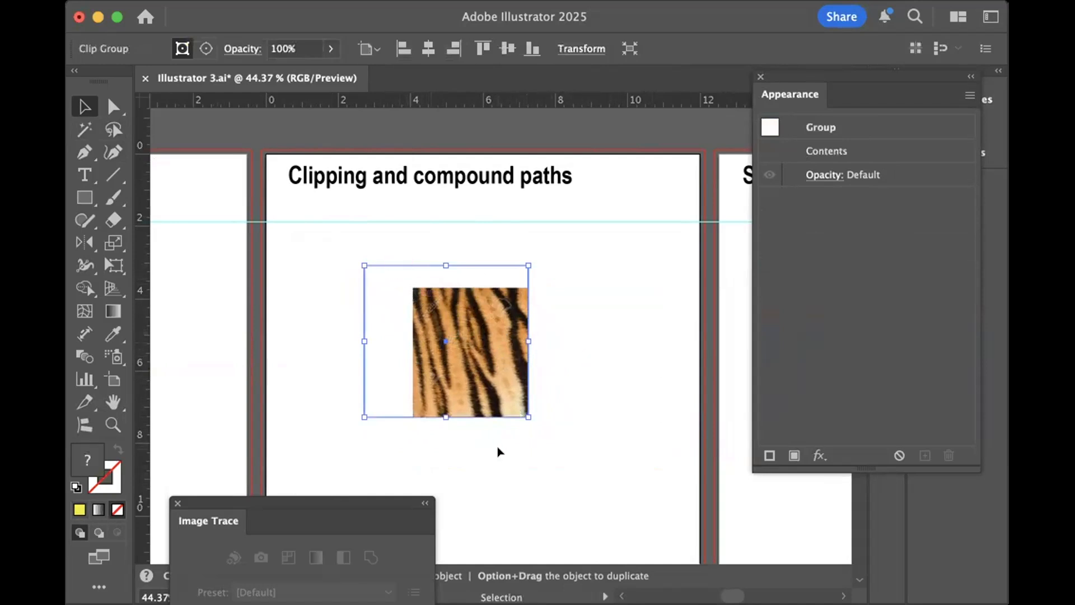
left_click(616, 413)
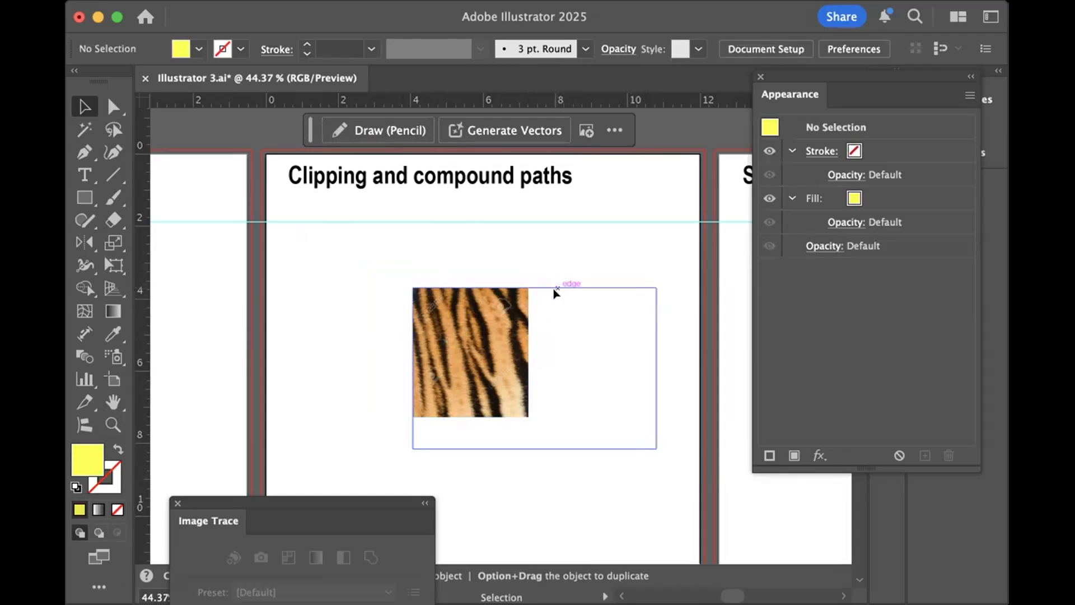
left_click(116, 105)
left_click_drag(482, 356, 417, 338)
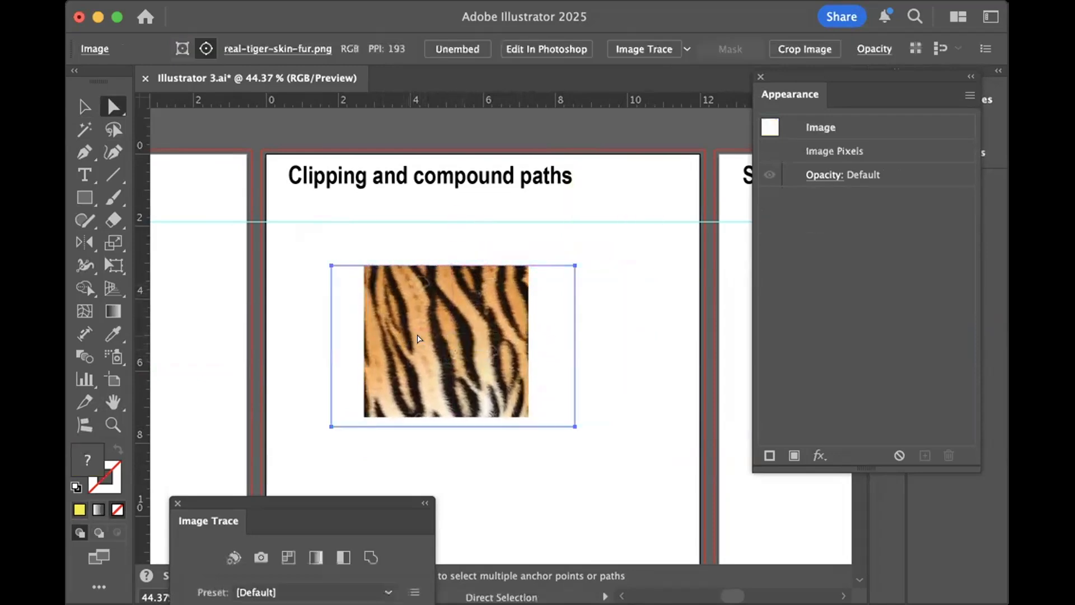
- Undo the image repositioning, the group move and the clipping mask, and deselect everything
key("super+z")
key("super+z")
key("super+z")
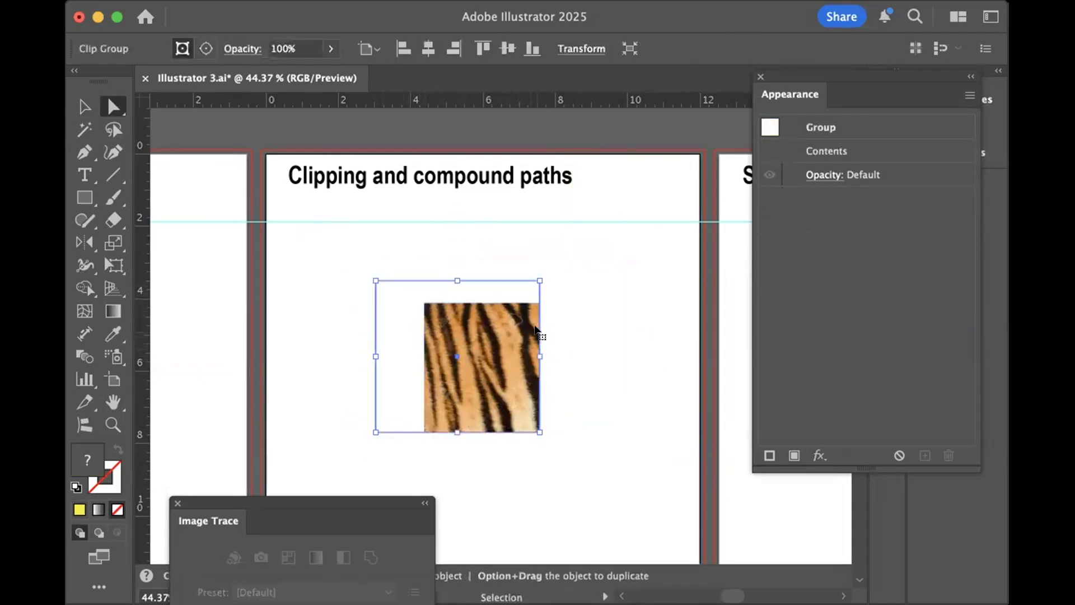
left_click(289, 295)
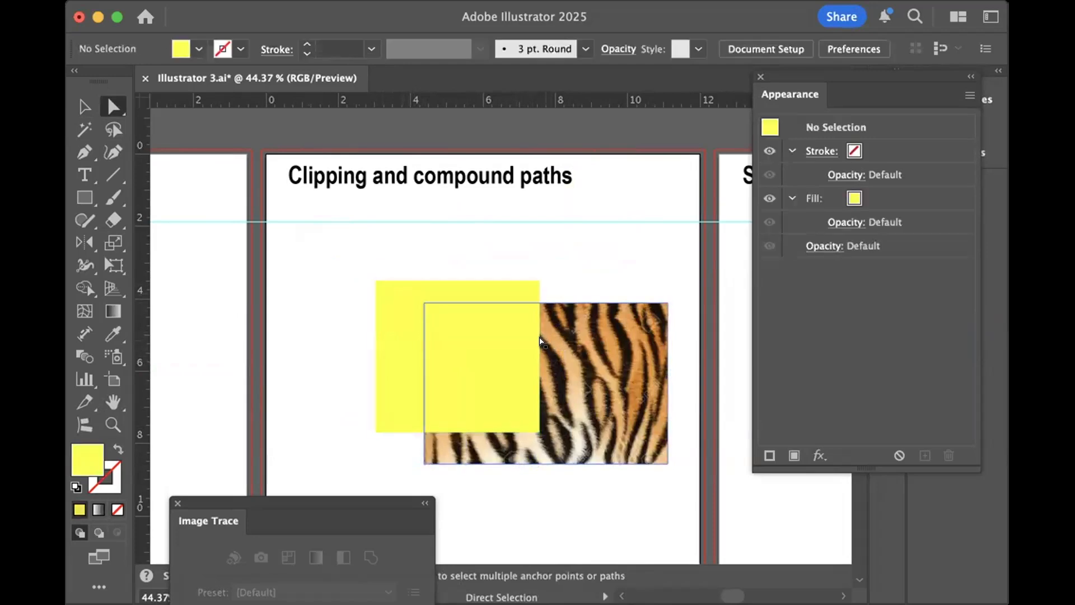
- Separate the two objects by moving the yellow rectangle over the artboard's left edge and the tiger image slightly up, and deselect
left_click_drag(496, 308, 335, 248)
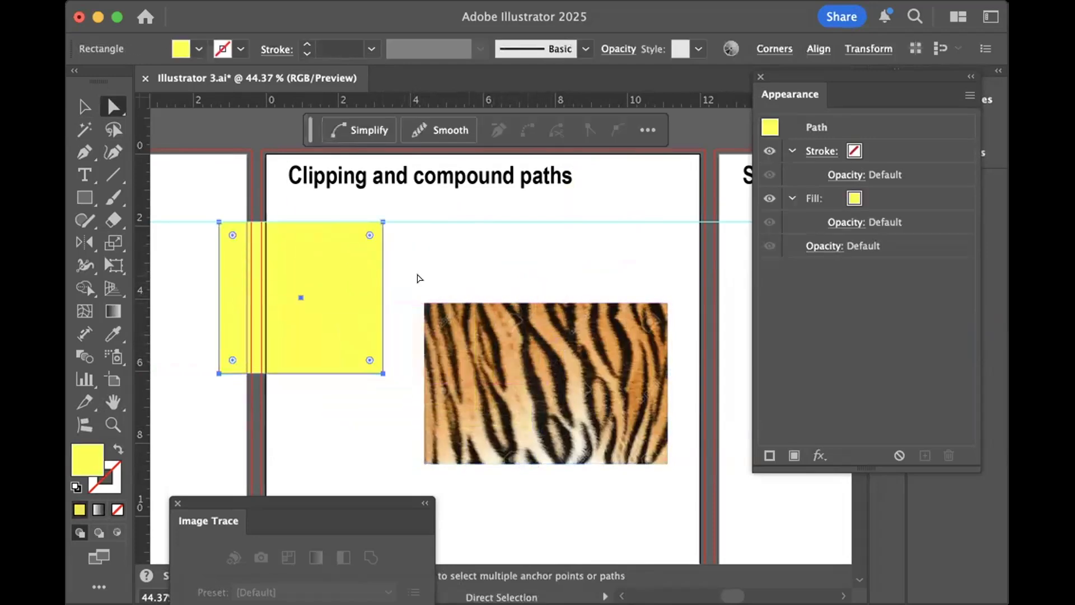
left_click_drag(529, 388, 506, 338)
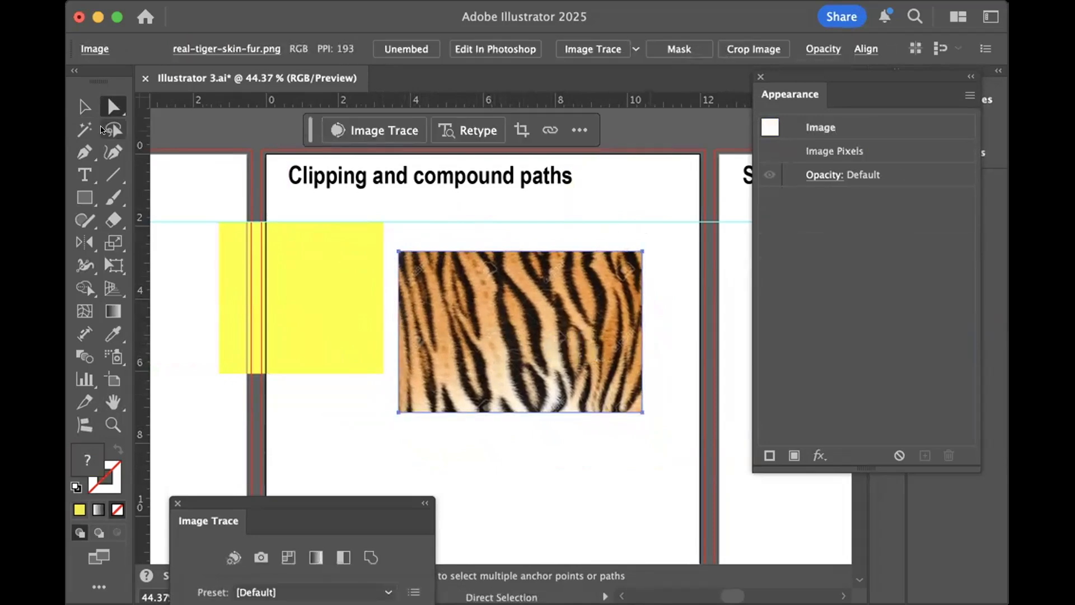
left_click(84, 106)
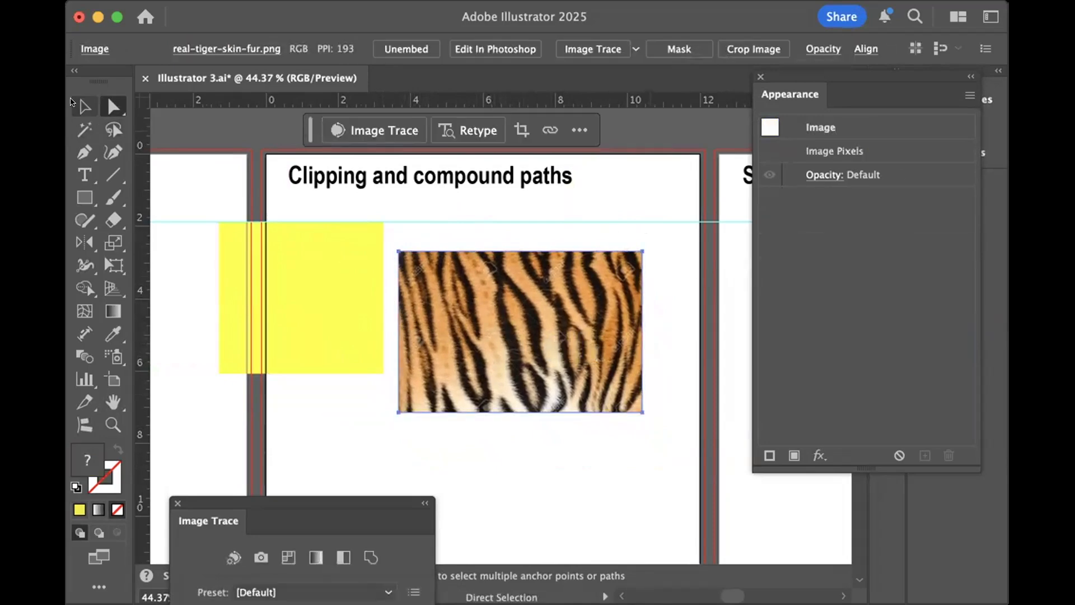
left_click(568, 203)
- Crop the tiger image to about 4.82 in by 3.25 in, and undo the crop
left_click(541, 254)
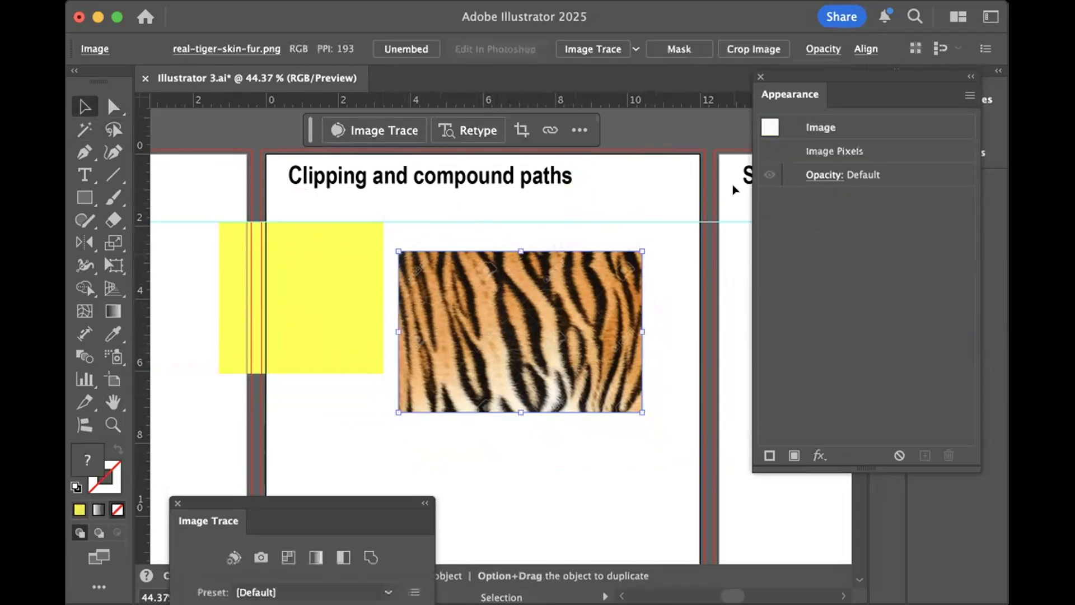
left_click(737, 42)
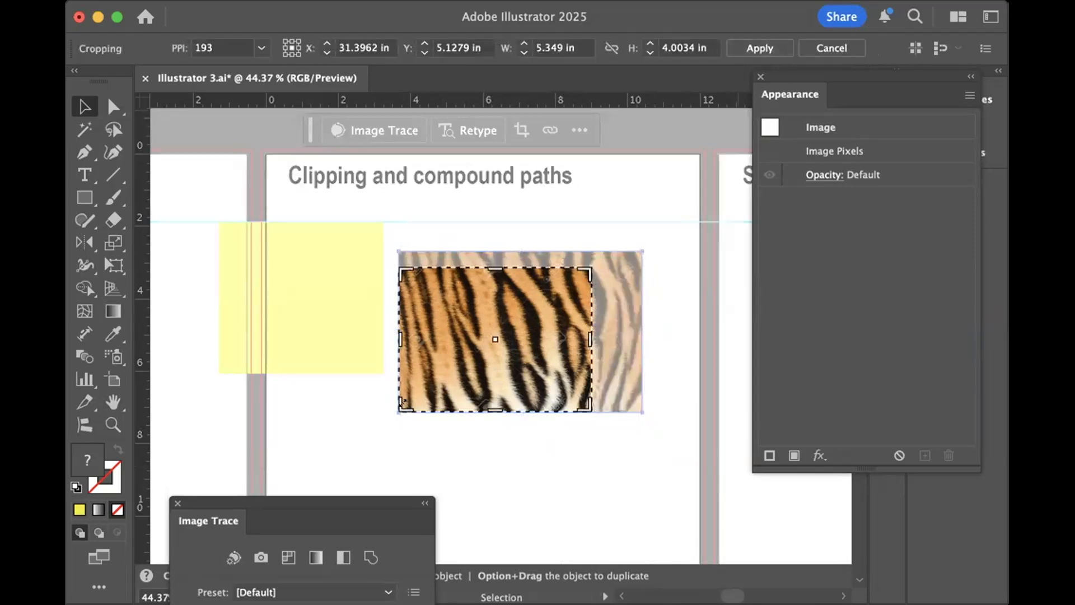
left_click_drag(400, 410, 418, 384)
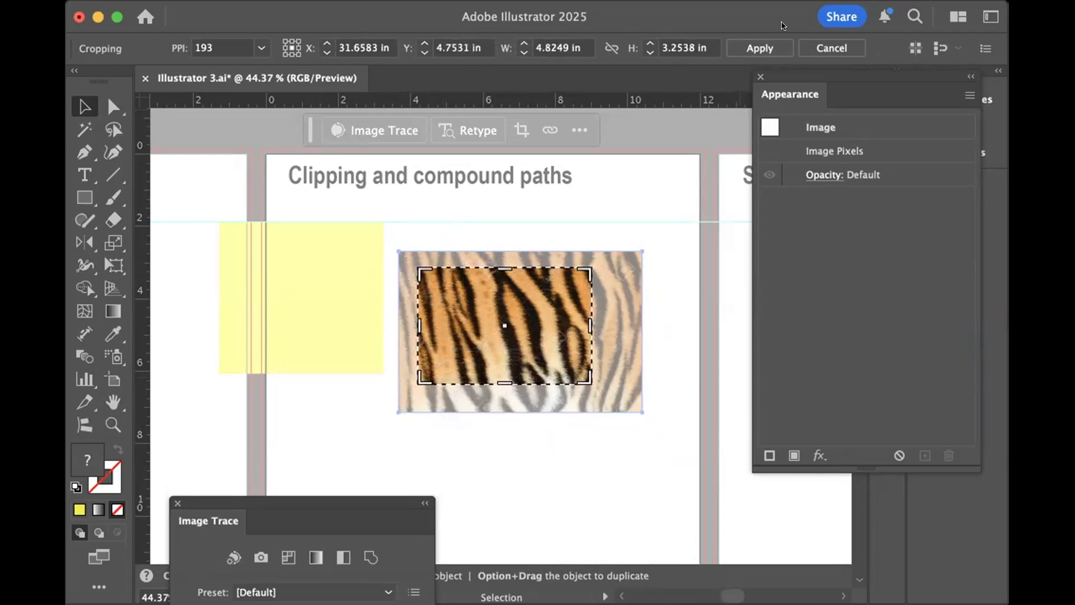
left_click(759, 48)
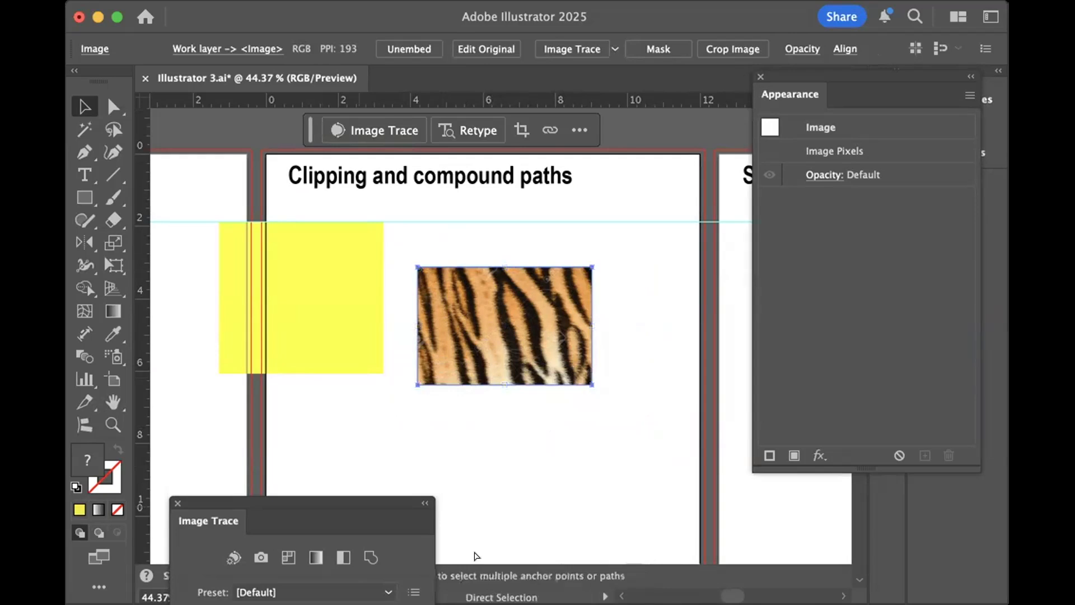
key("super+z")
- Move the yellow rectangle over the lower-left part of the tiger image and select the image
left_click(343, 330)
left_click_drag(342, 335, 454, 434)
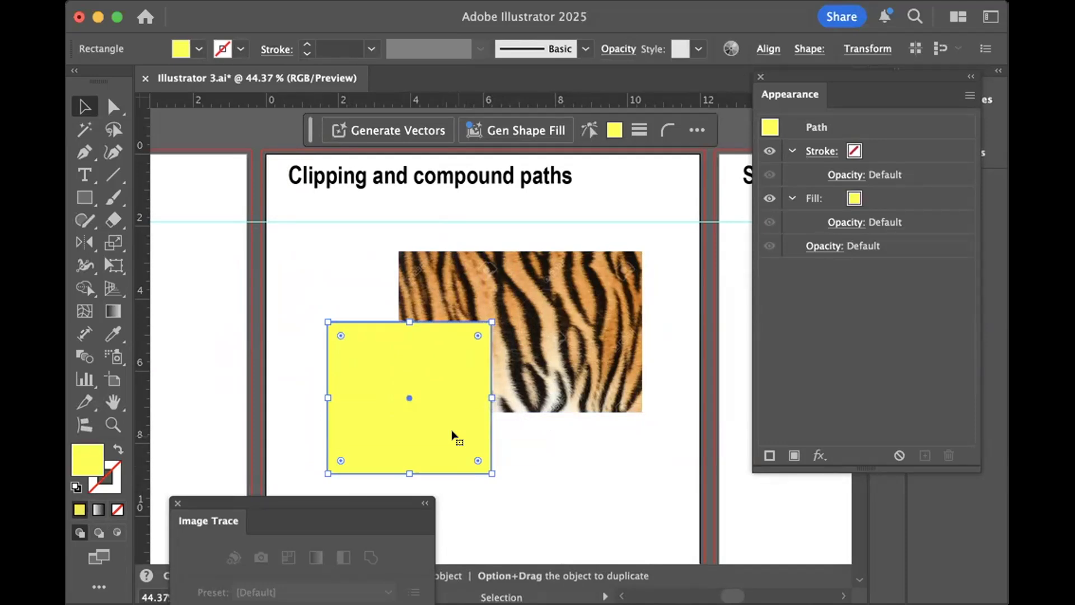
scroll(453, 434, "down", 1)
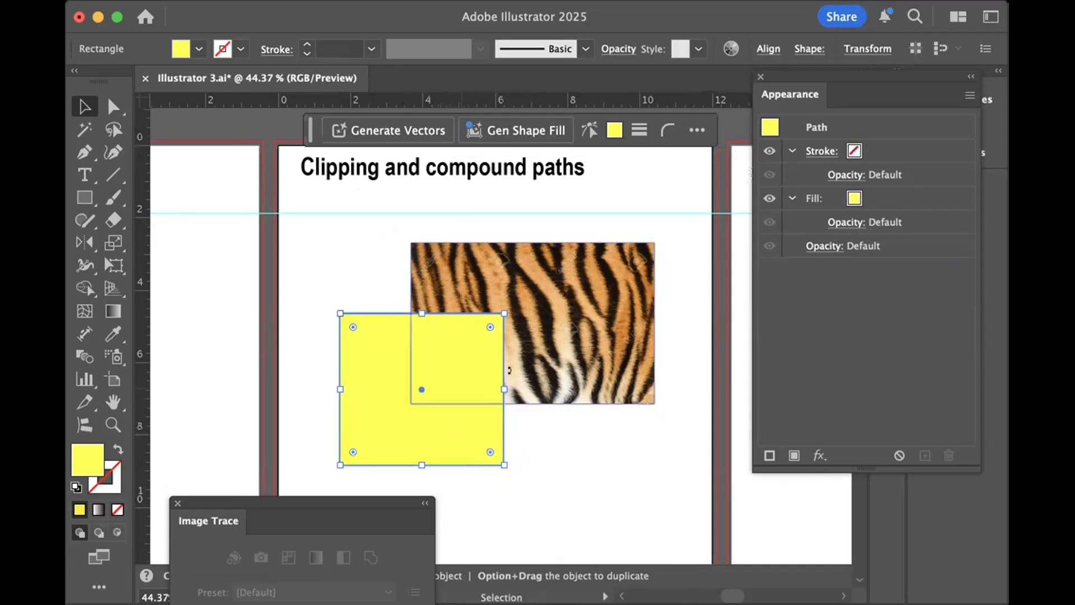
left_click(566, 297)
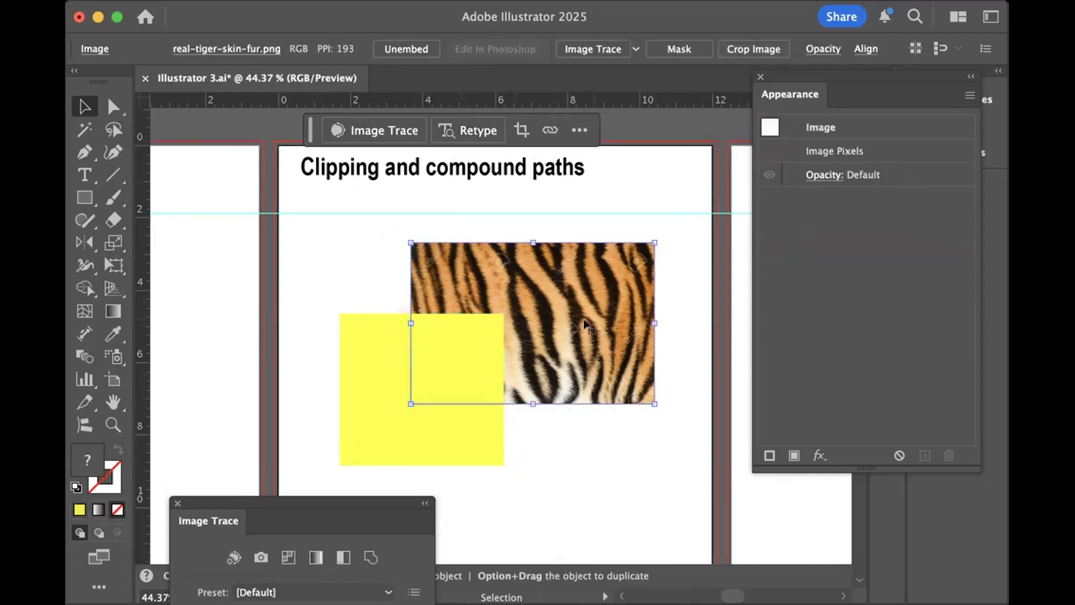
- Delete the yellow rectangle and move the tiger image up to just below the artboard title
left_click(344, 343)
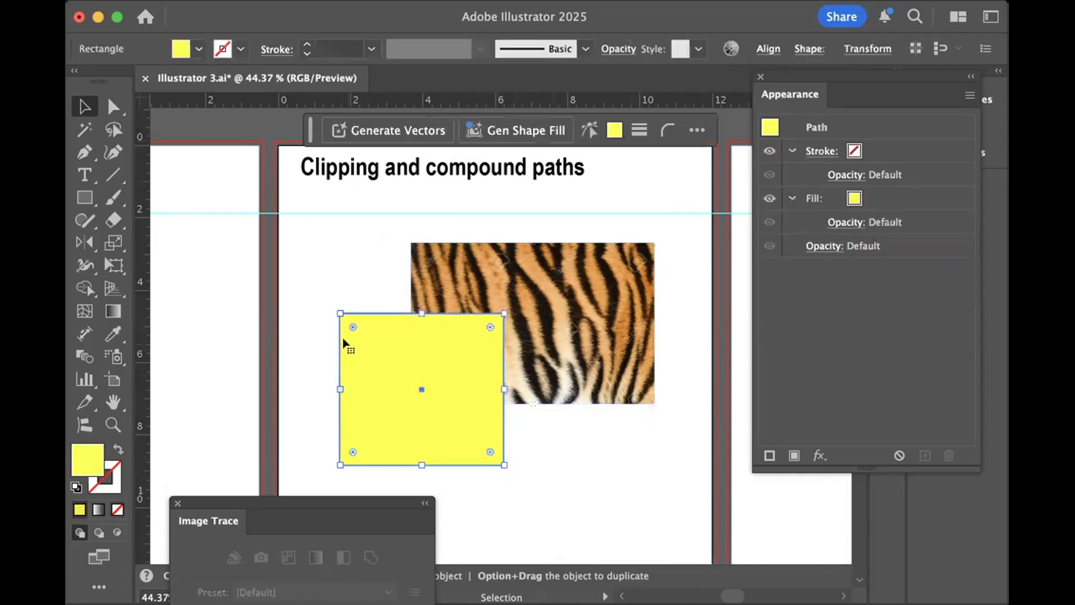
key("Delete")
left_click_drag(498, 346, 451, 294)
left_click(449, 430)
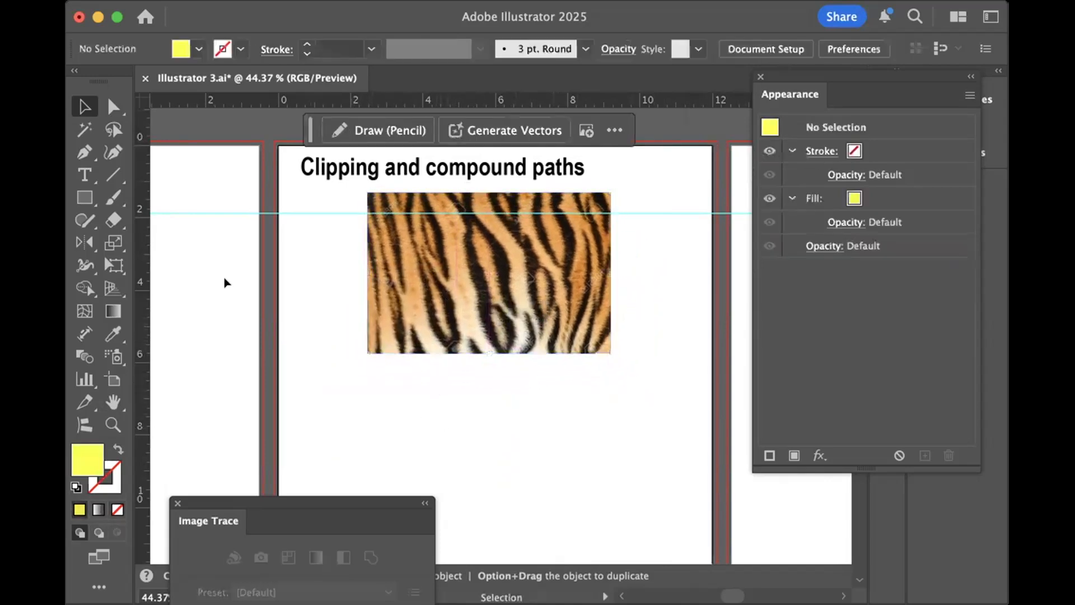
- Draw a text frame about 9.8 in wide and 2.9 in tall below the tiger image and replace its placeholder text with a first name in capitals
left_click(85, 175)
left_click_drag(321, 391, 675, 493)
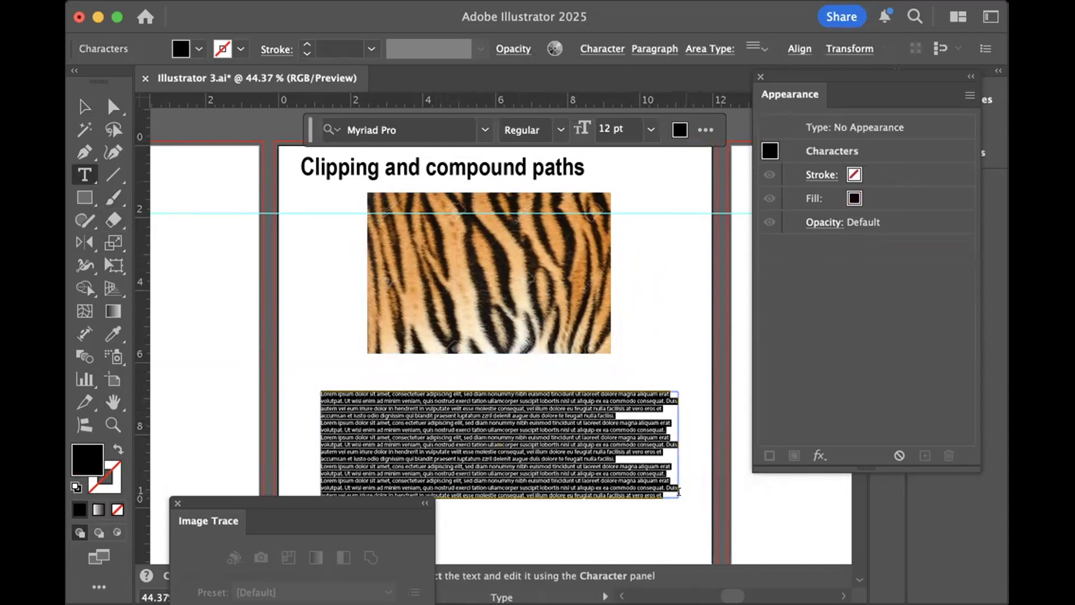
key("BackSpace")
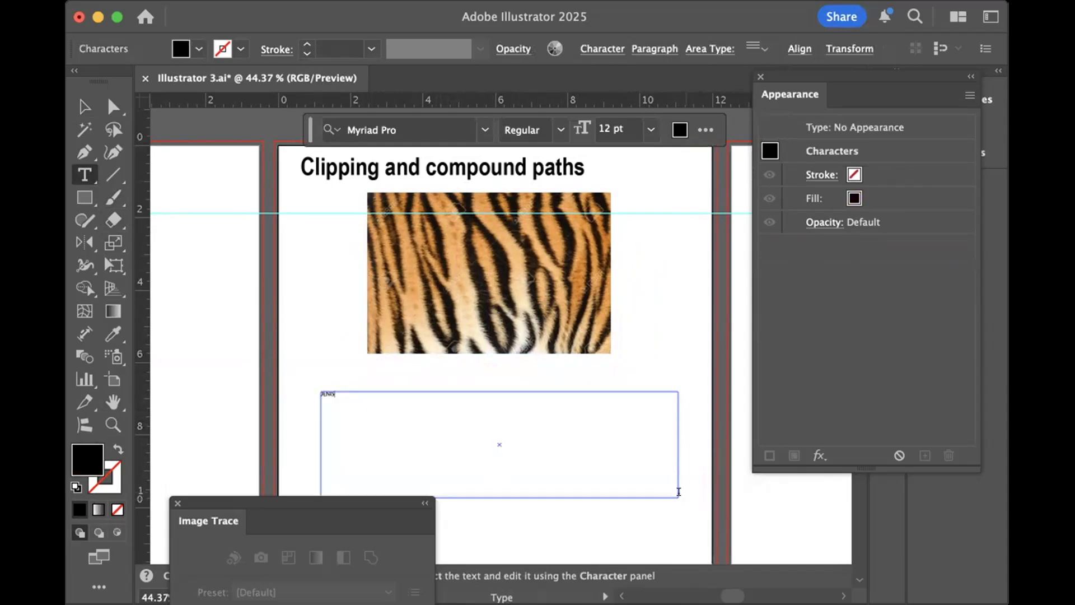
- Format the whole name text as Aptly Bold at 72 pt
key("super+a")
left_click(603, 49)
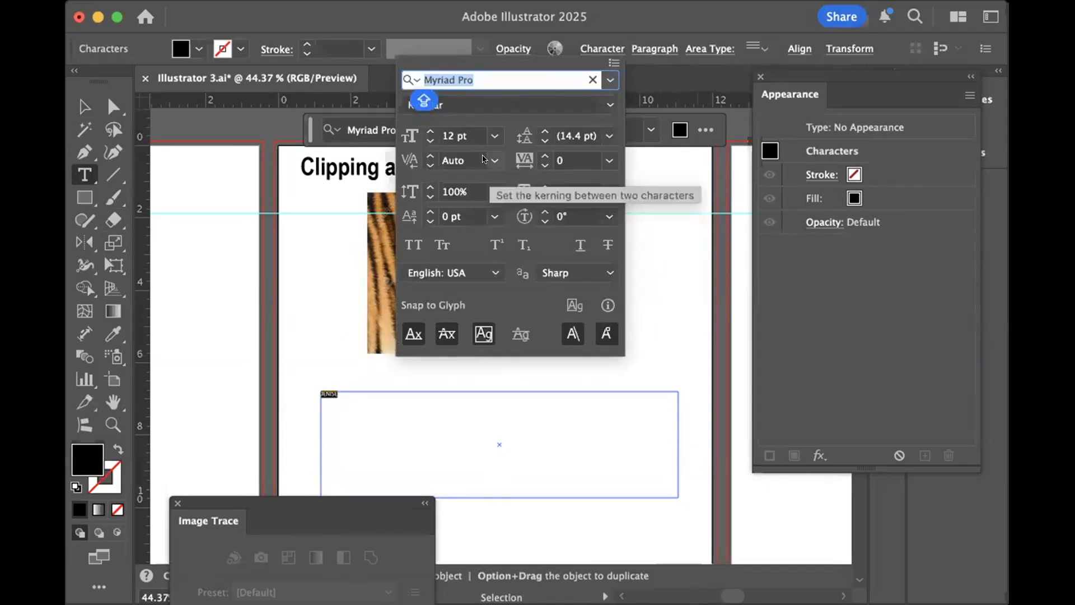
left_click(495, 134)
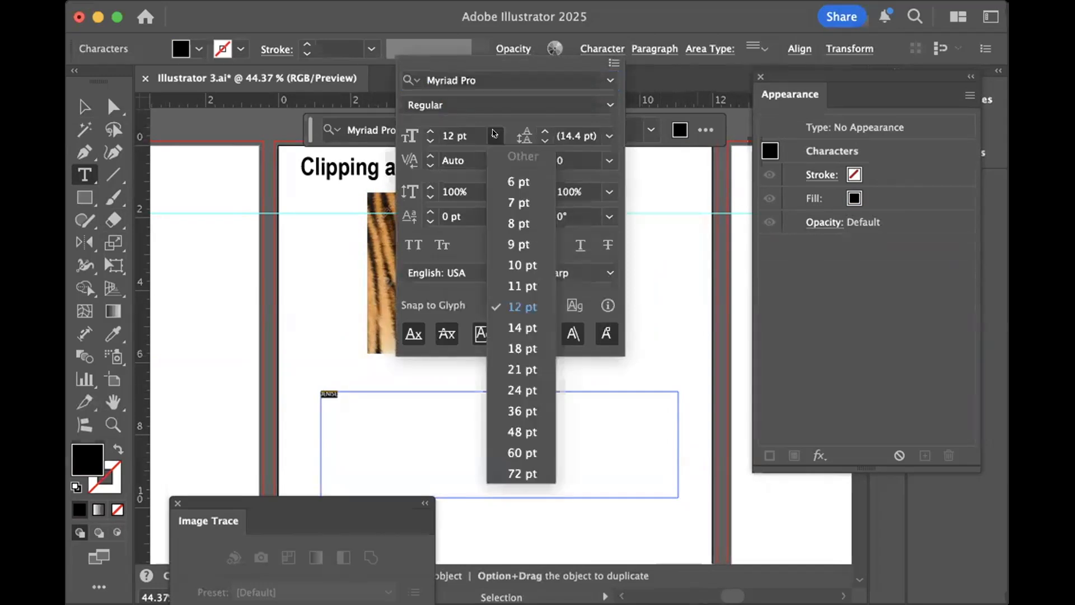
left_click(506, 467)
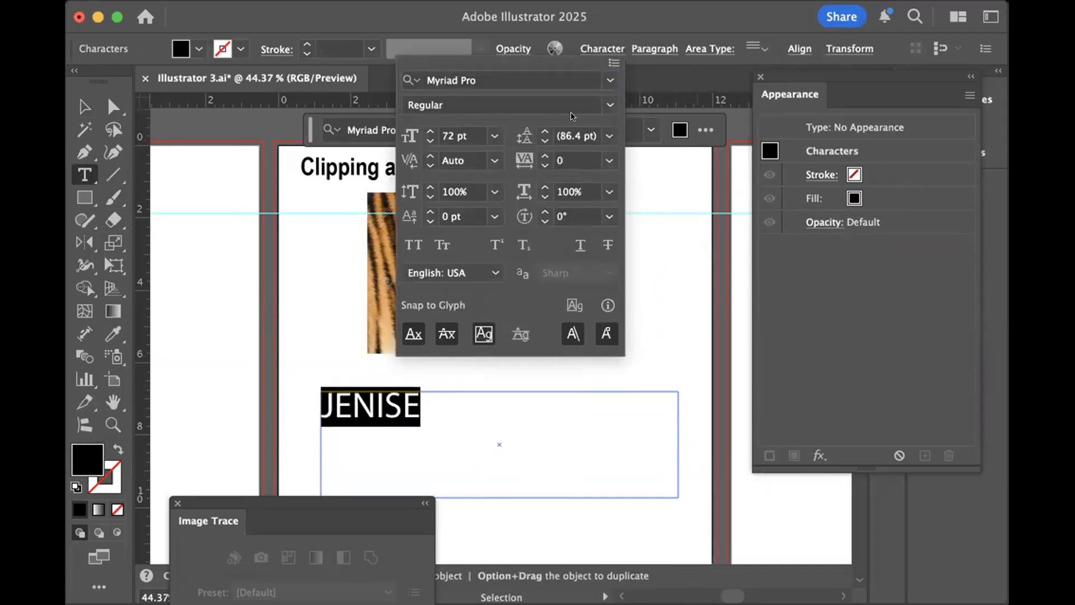
left_click(604, 81)
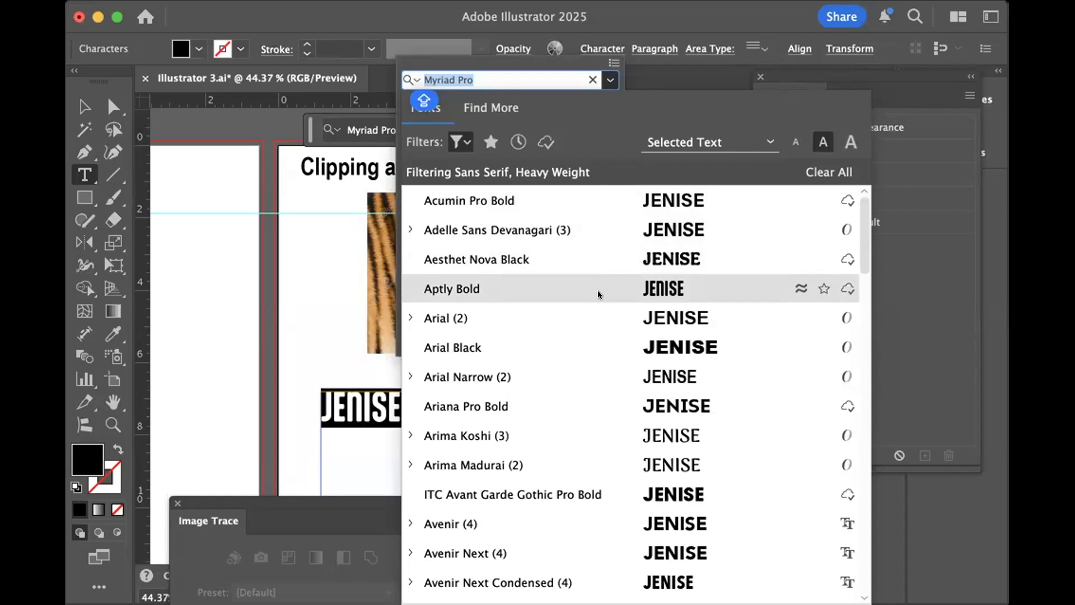
left_click(478, 288)
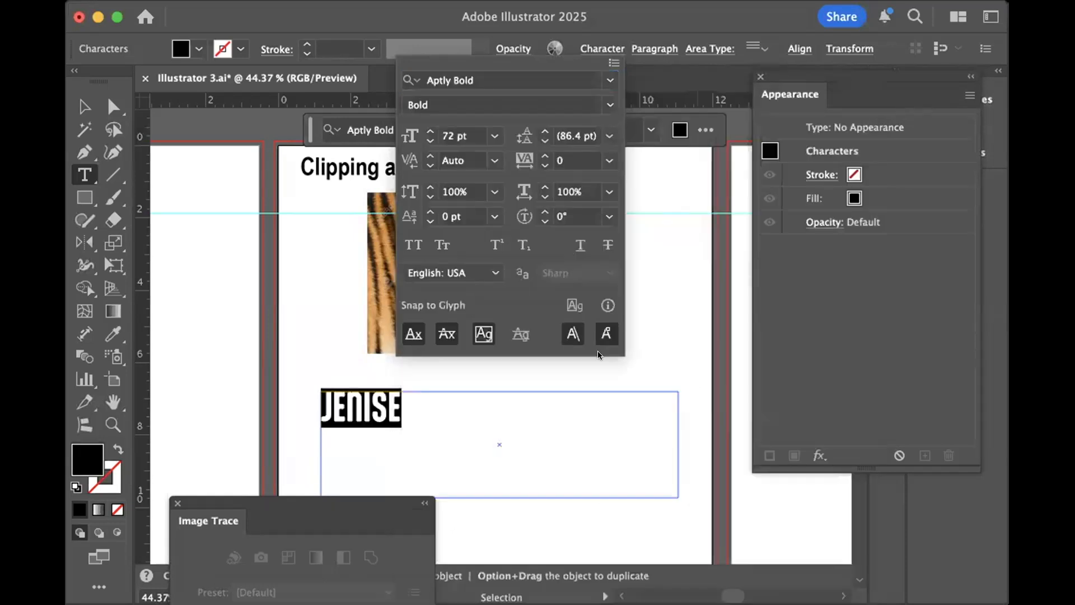
left_click(603, 103)
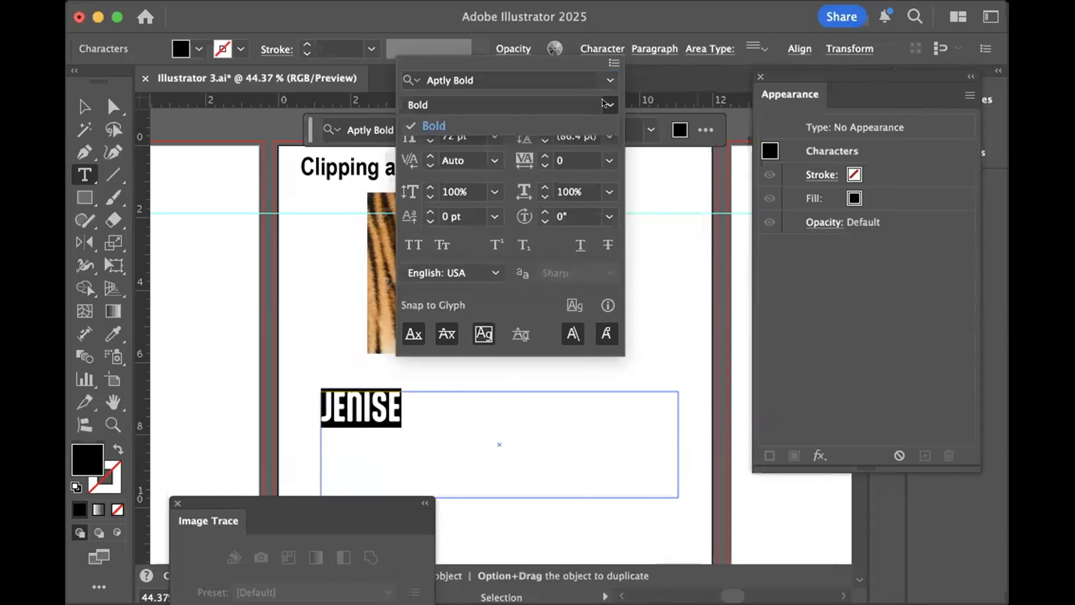
left_click(298, 264)
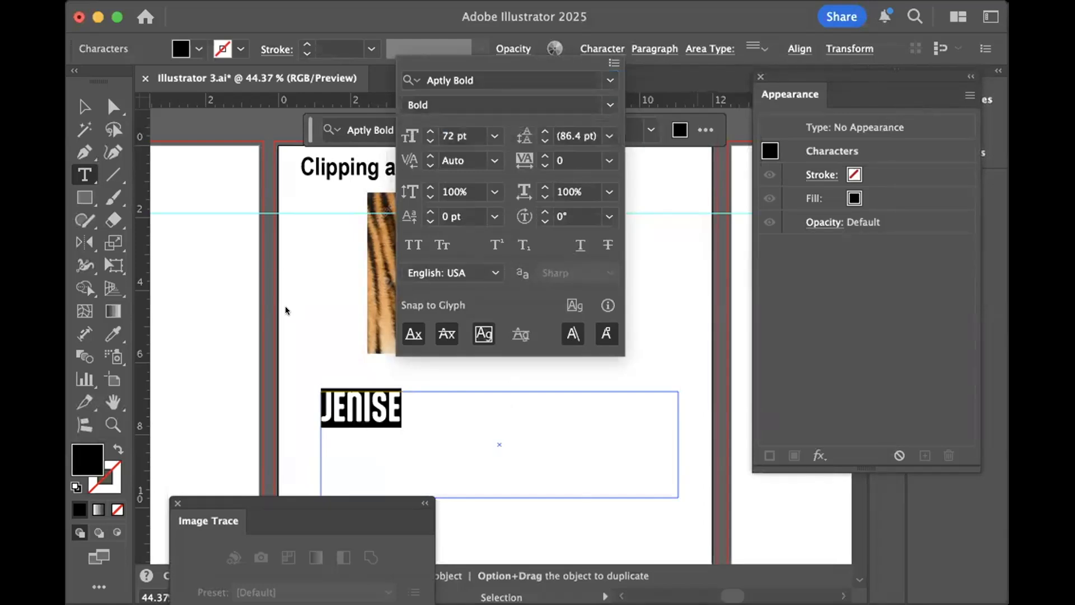
left_click(82, 105)
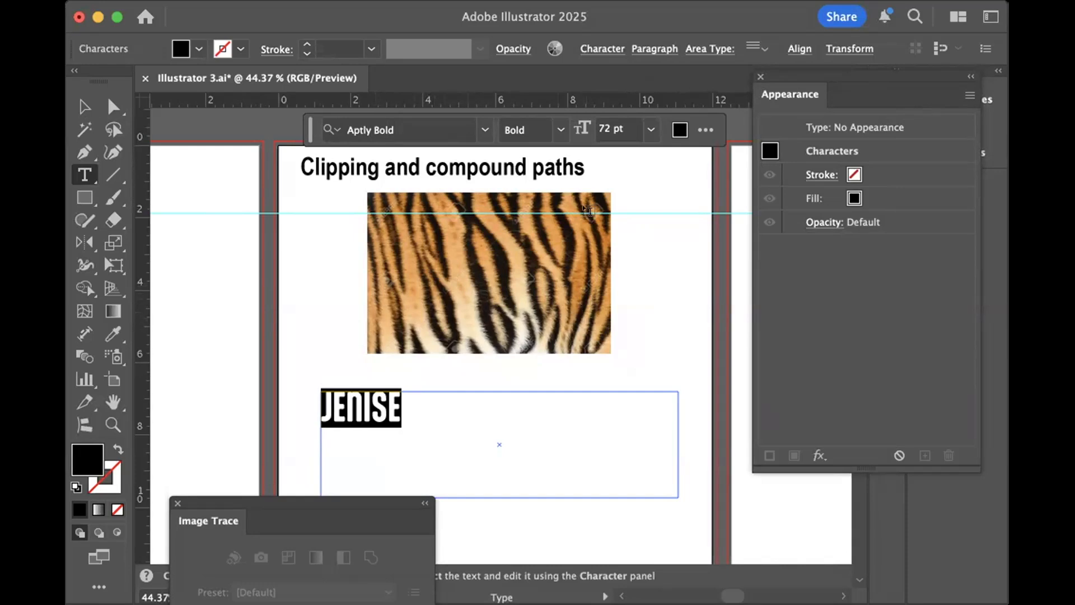
- Set the name text's size to 150 pt and move its frame slightly up and to the right below the tiger image
left_click(627, 128)
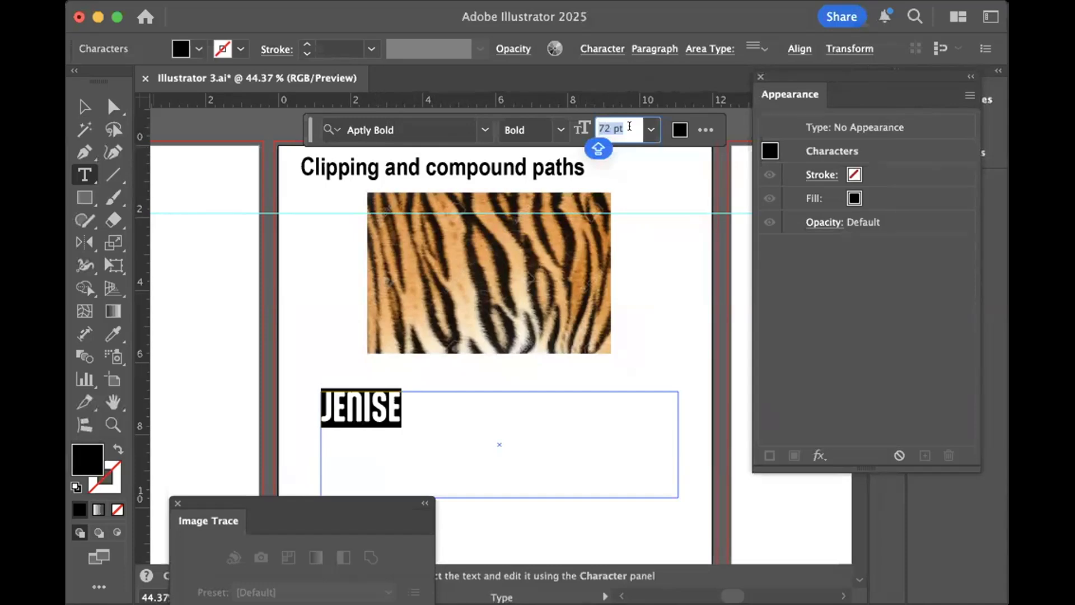
type("150")
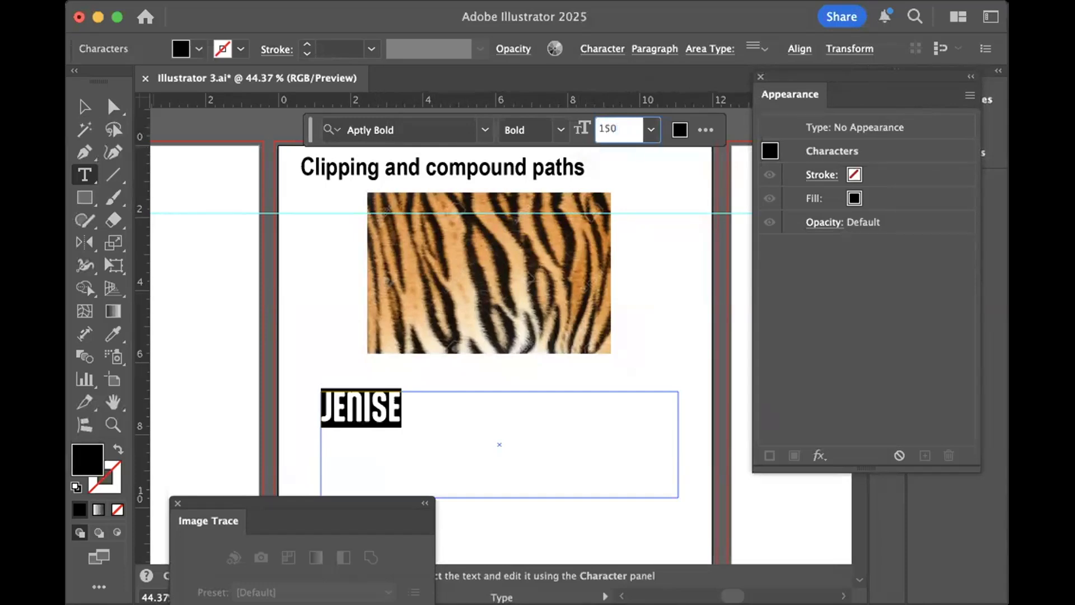
key("Return")
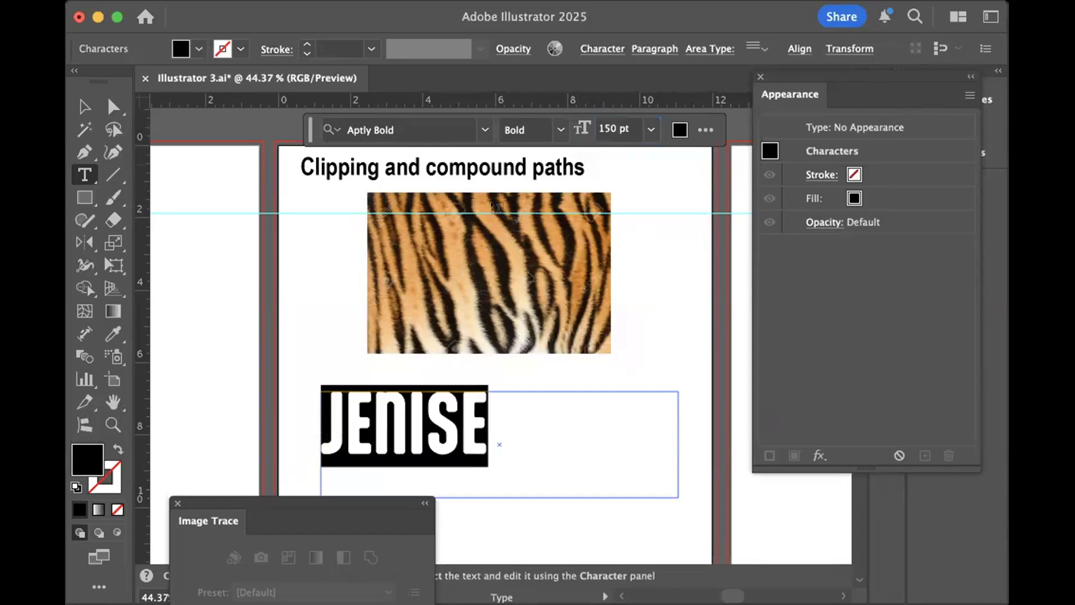
left_click(85, 104)
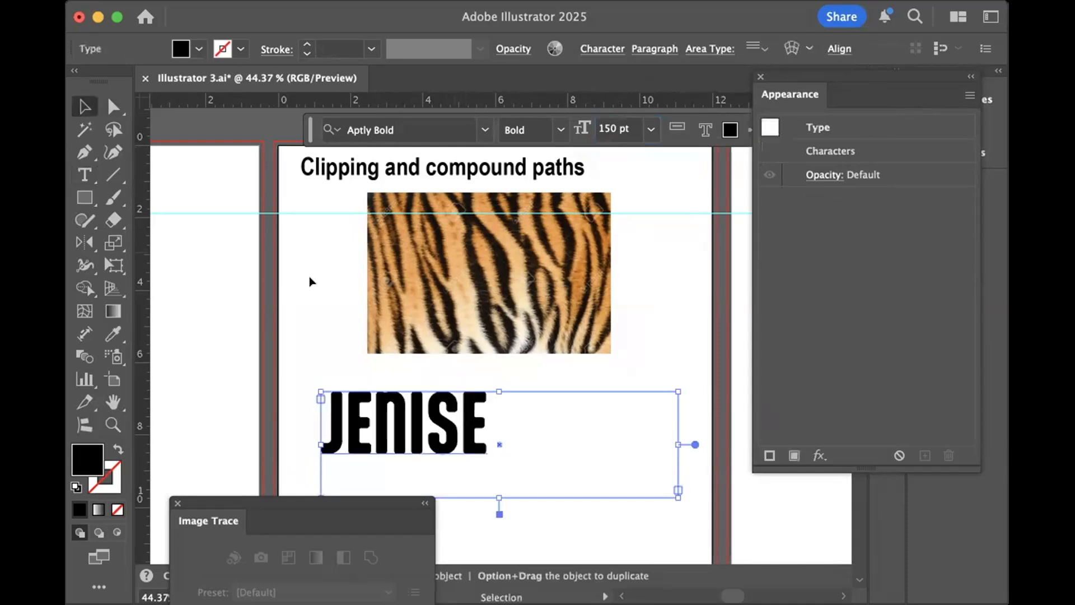
left_click_drag(453, 407, 468, 395)
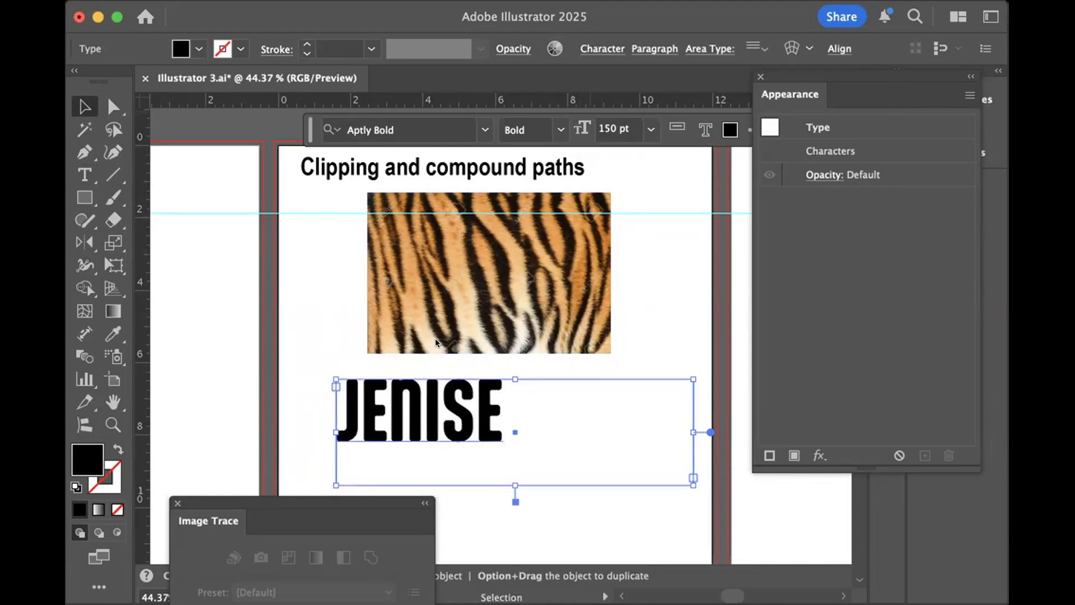
- Convert the name text to outlines and select its first and last letters individually to examine their compound paths
key("super+shift+o")
left_click(113, 106)
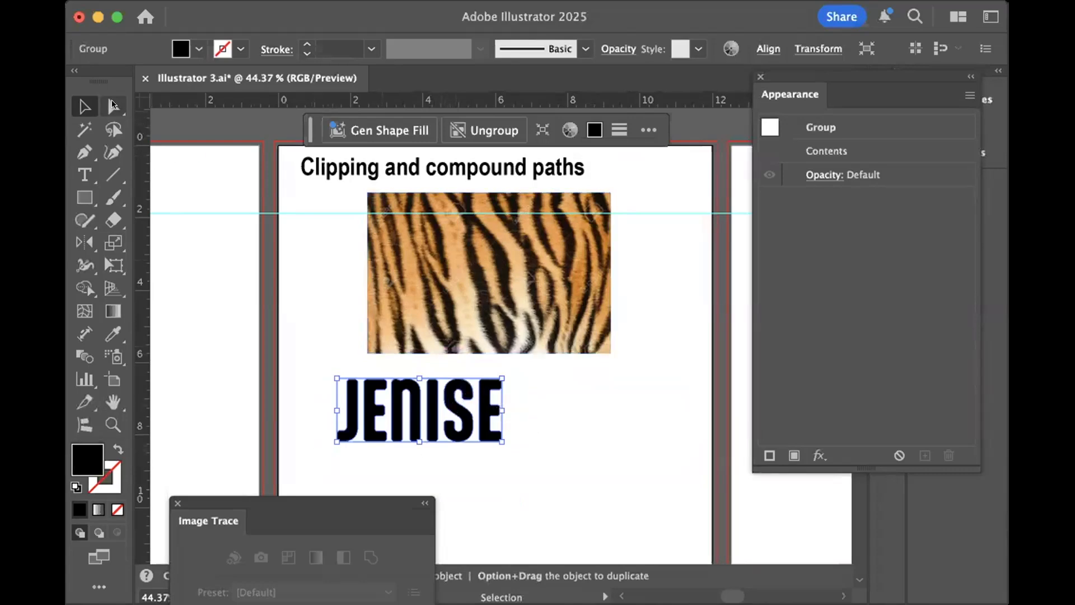
left_click(312, 295)
left_click(350, 398)
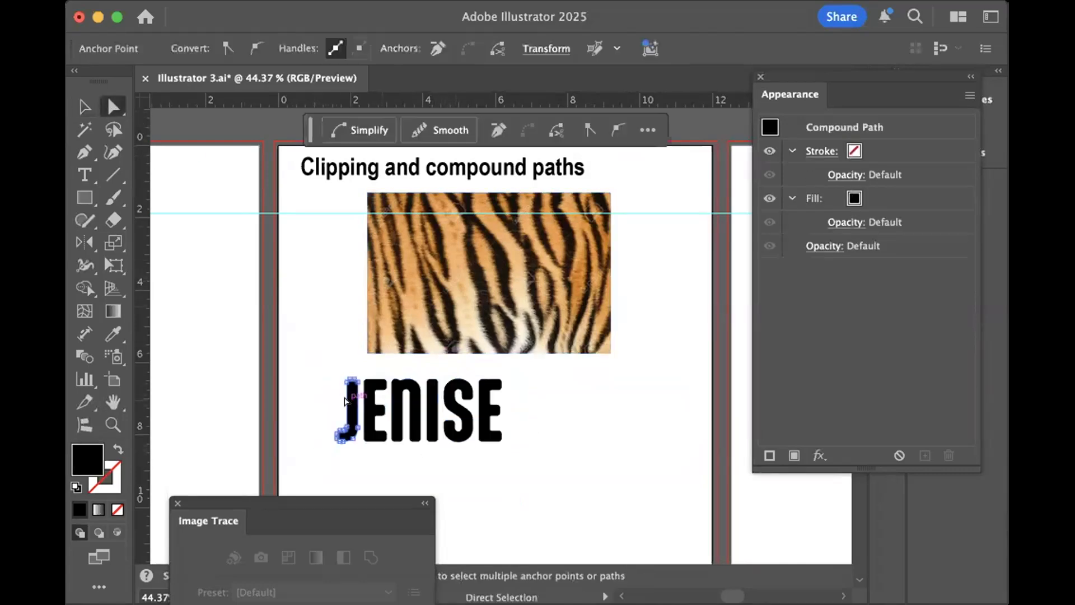
left_click(483, 414)
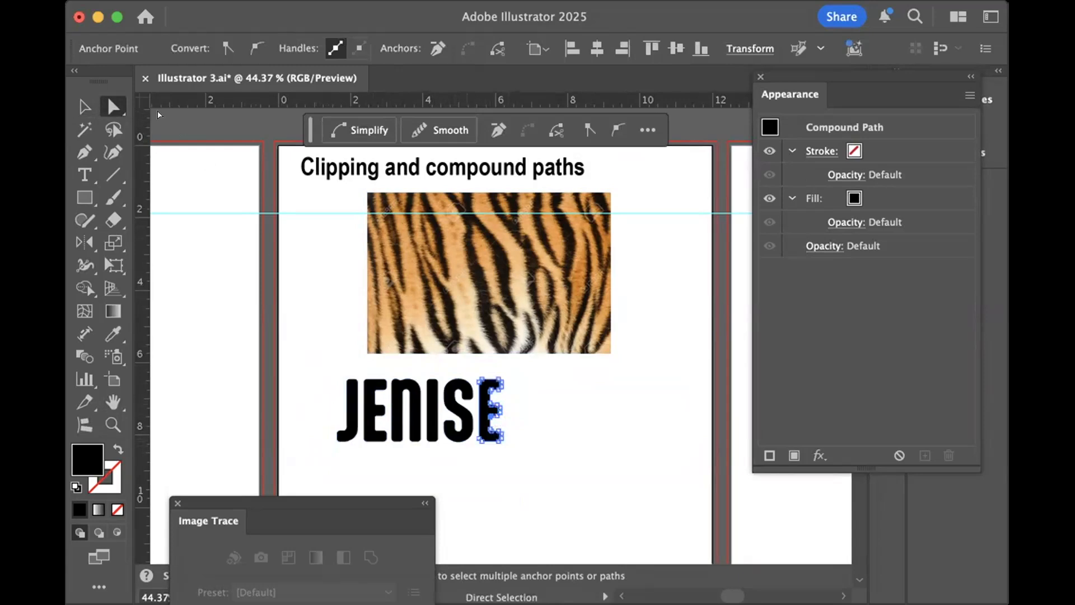
- Move the outlined name group to the artboard's lower-right area and place a duplicate of it over the tiger image
left_click(82, 104)
left_click(352, 335)
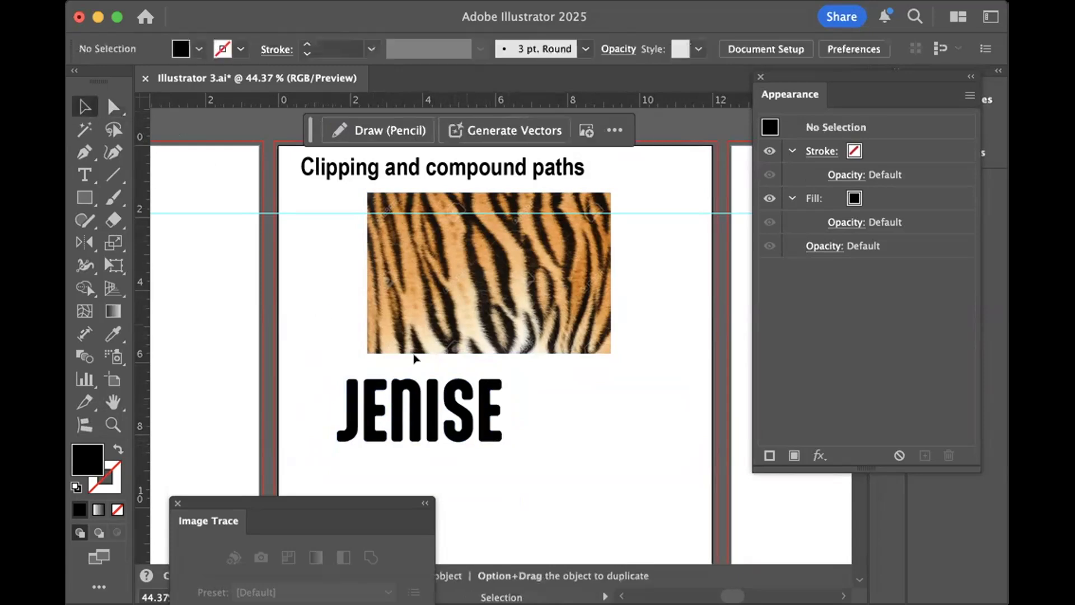
left_click_drag(402, 413, 585, 495)
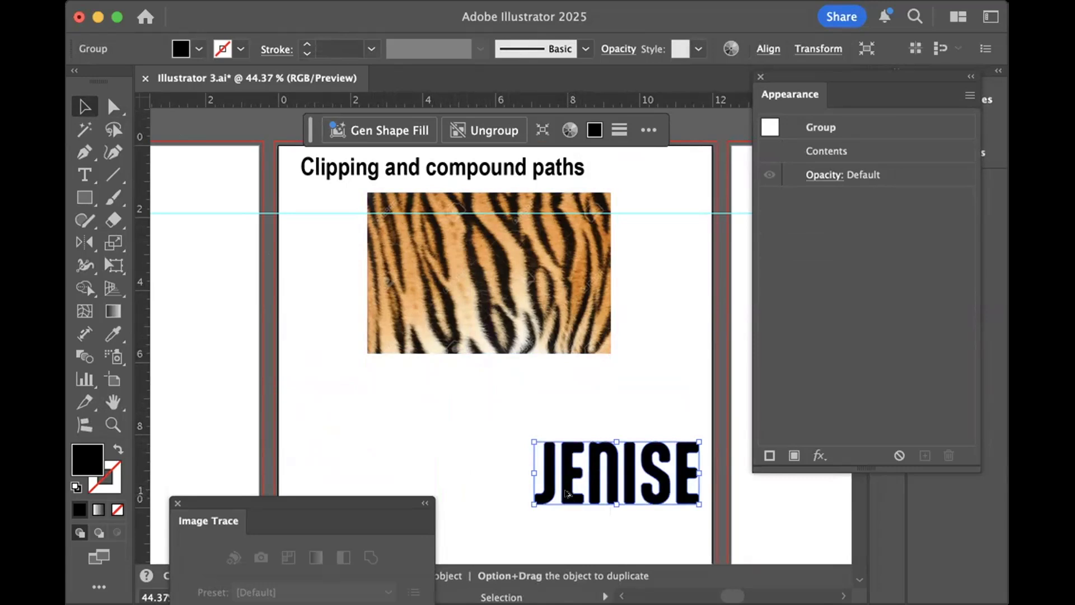
left_click_drag(566, 493, 437, 292)
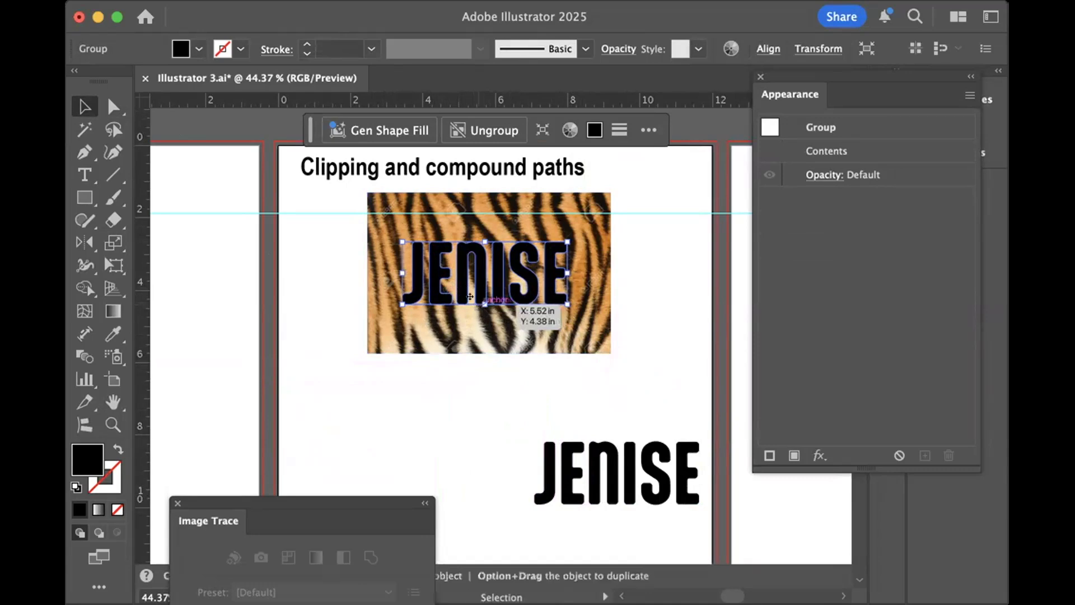
- Enlarge the duplicate name group proportionally to nearly the tiger image's width and centre it on the image
left_click_drag(480, 303, 479, 312)
left_click(491, 370)
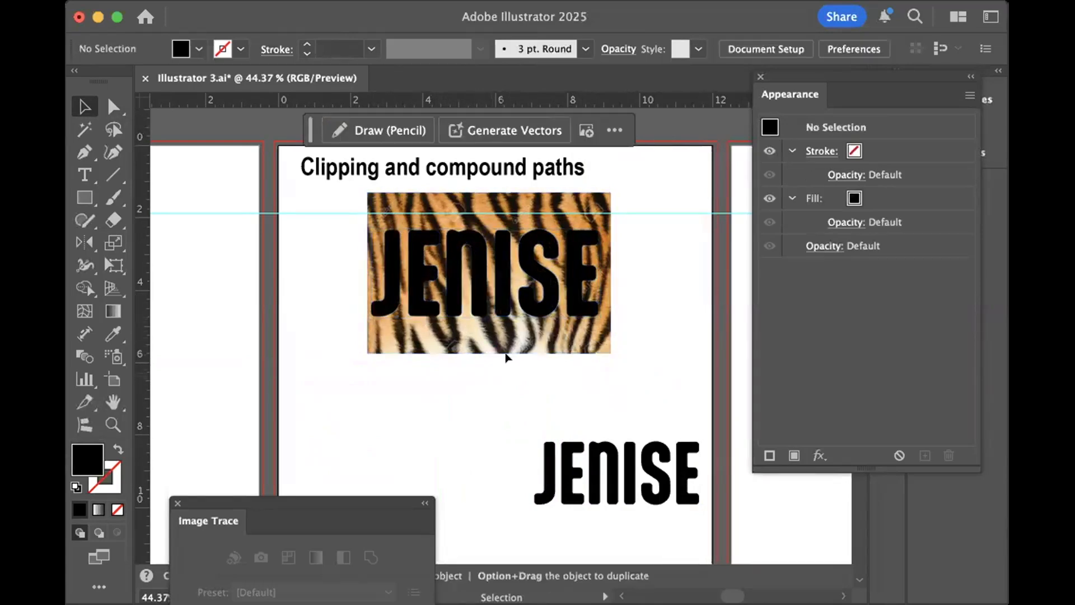
left_click_drag(525, 306, 536, 298)
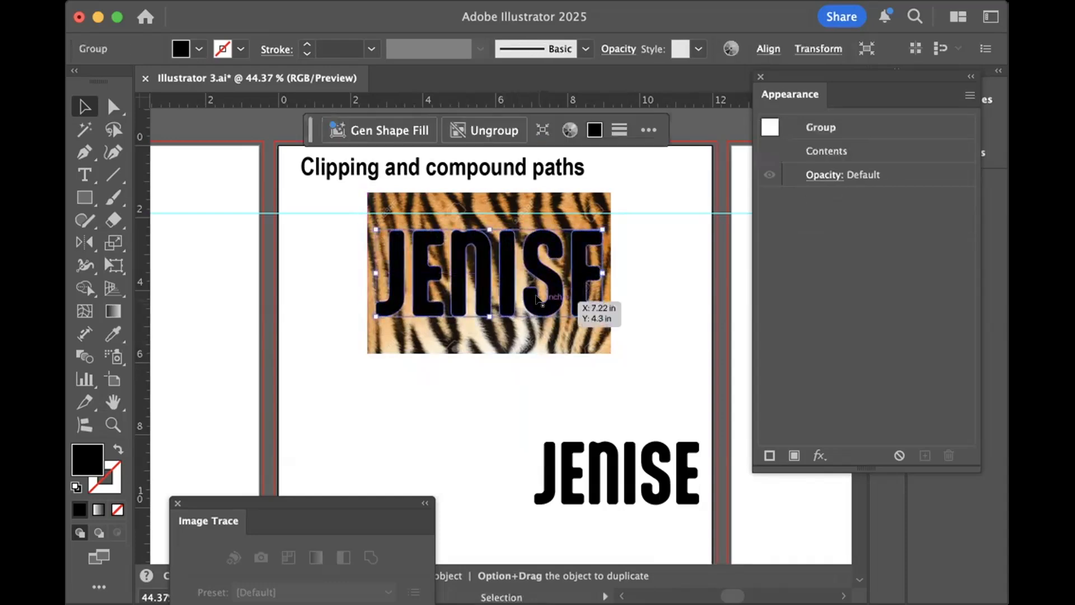
left_click(484, 382)
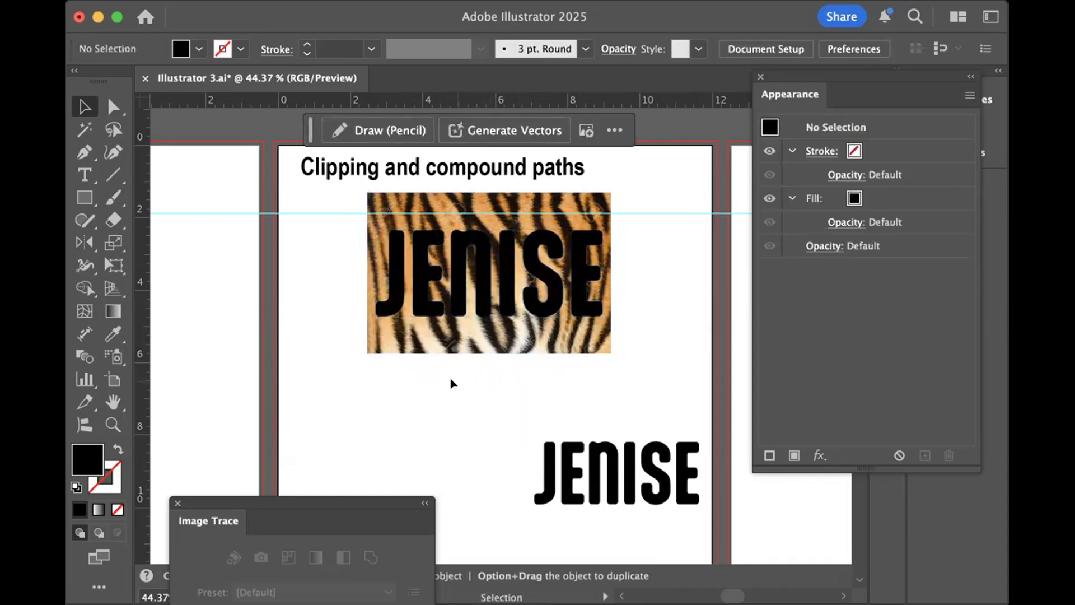
- Try to make a clipping mask from the grouped name outlines and the tiger image, and undo it
left_click_drag(354, 368, 592, 268)
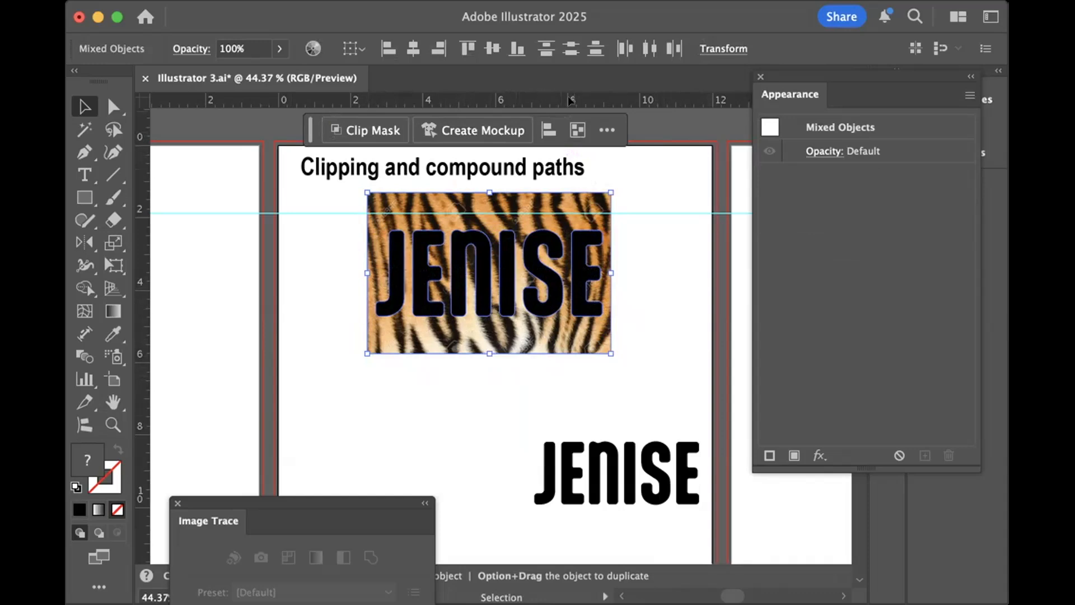
key("a")
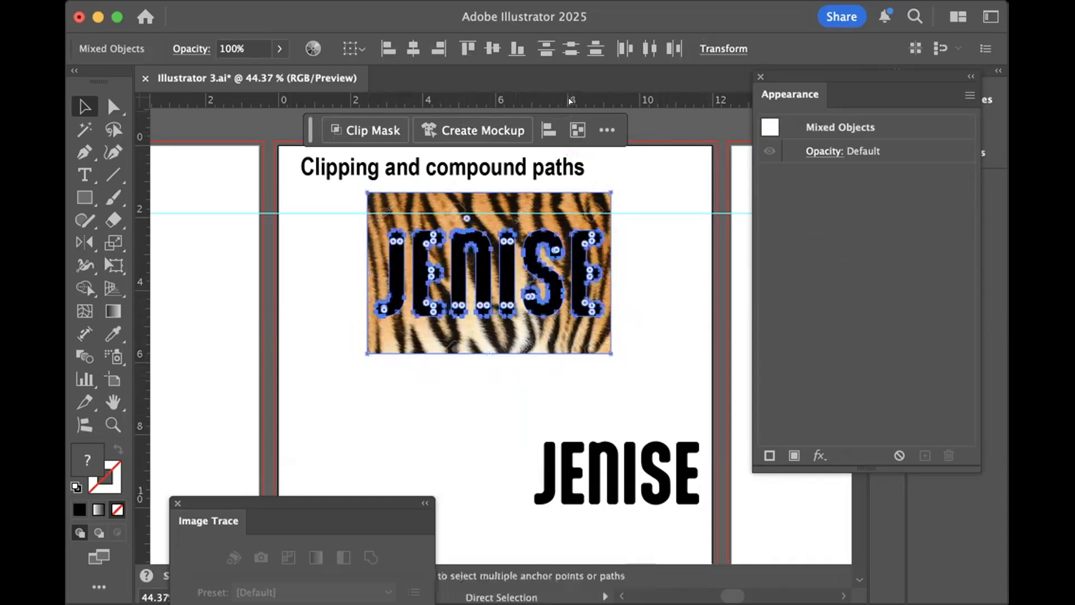
key("super+7")
key("v")
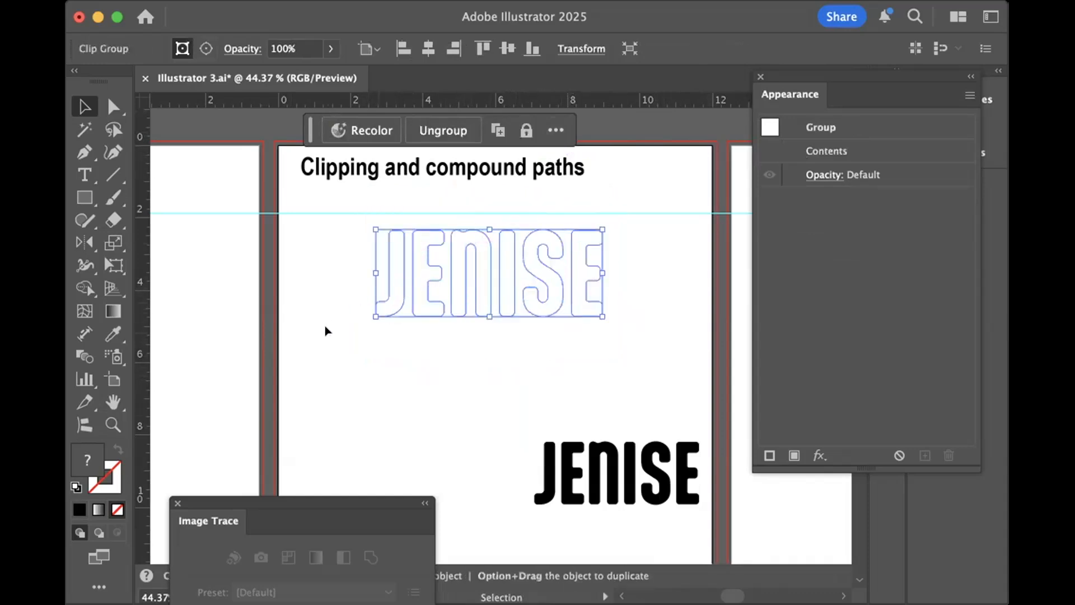
left_click(327, 330)
key("super+z")
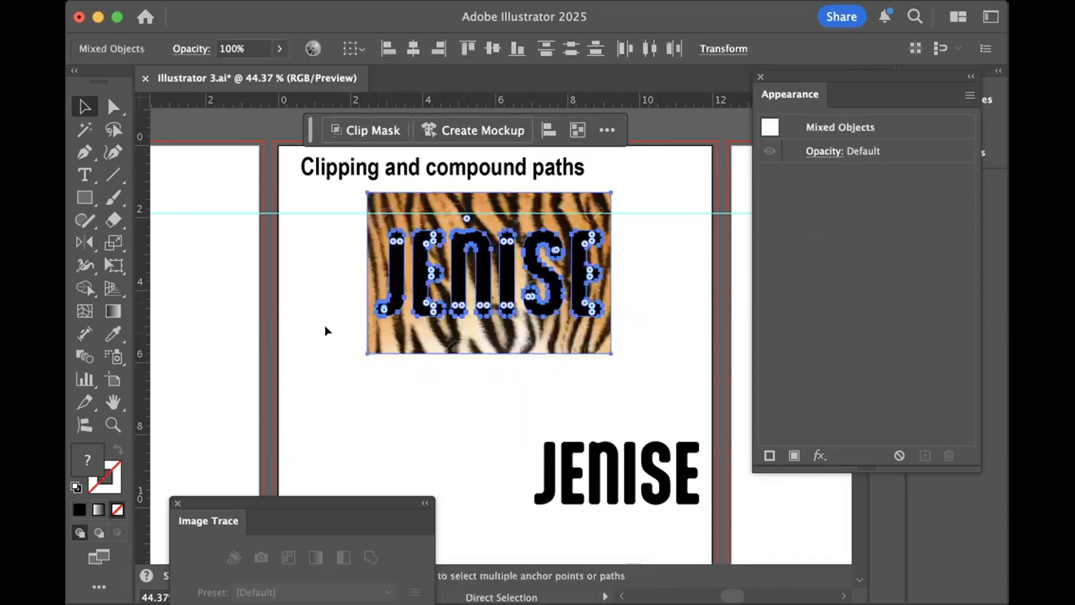
left_click(300, 390)
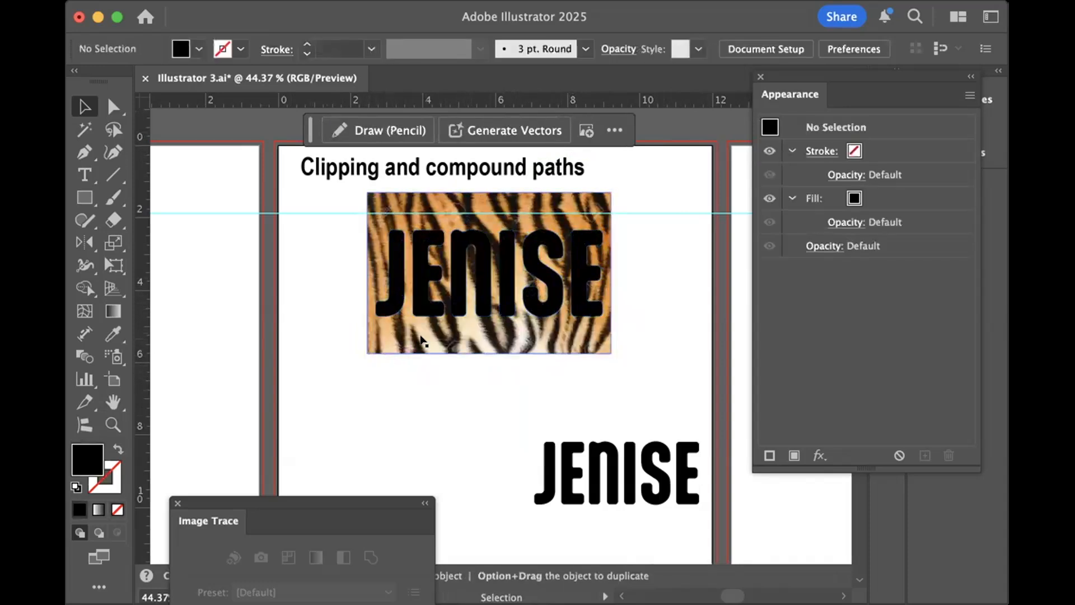
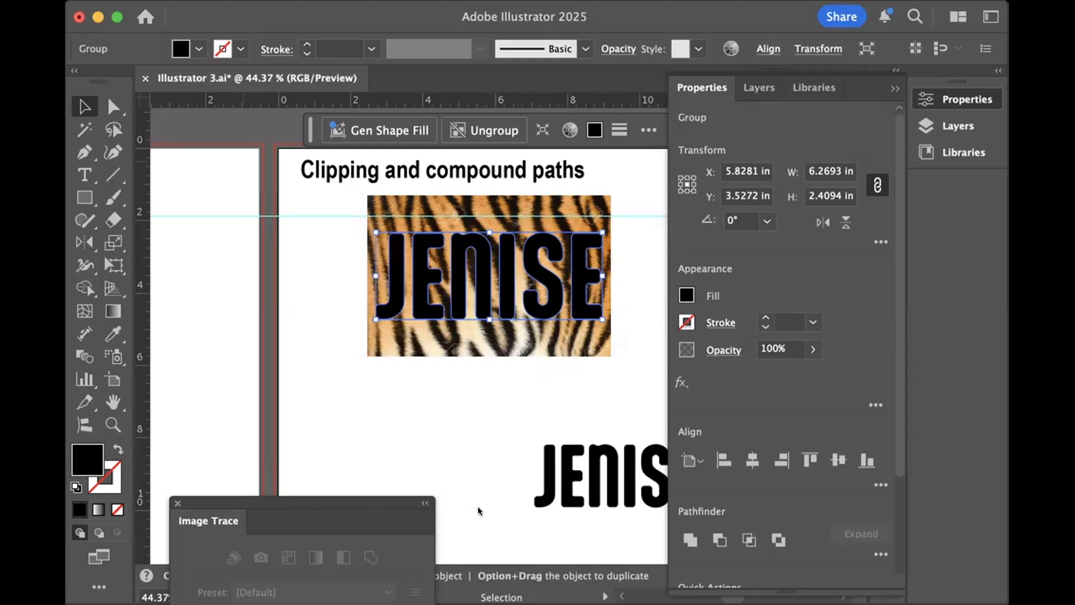
- Convert the name group over the tiger image into a compound path and use it as a clipping mask on the image
key("super+8")
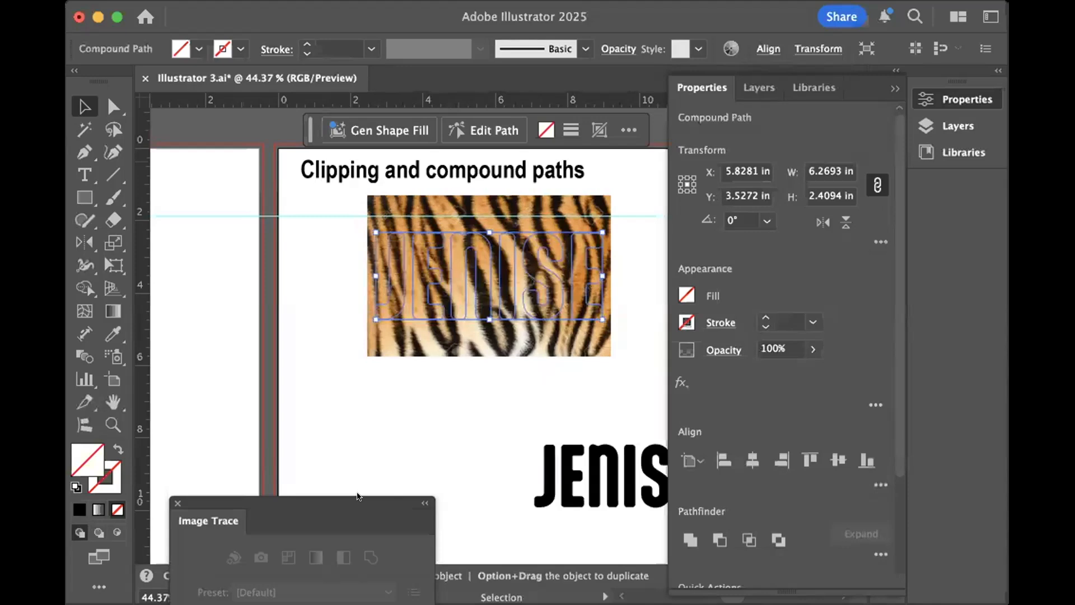
left_click(324, 464)
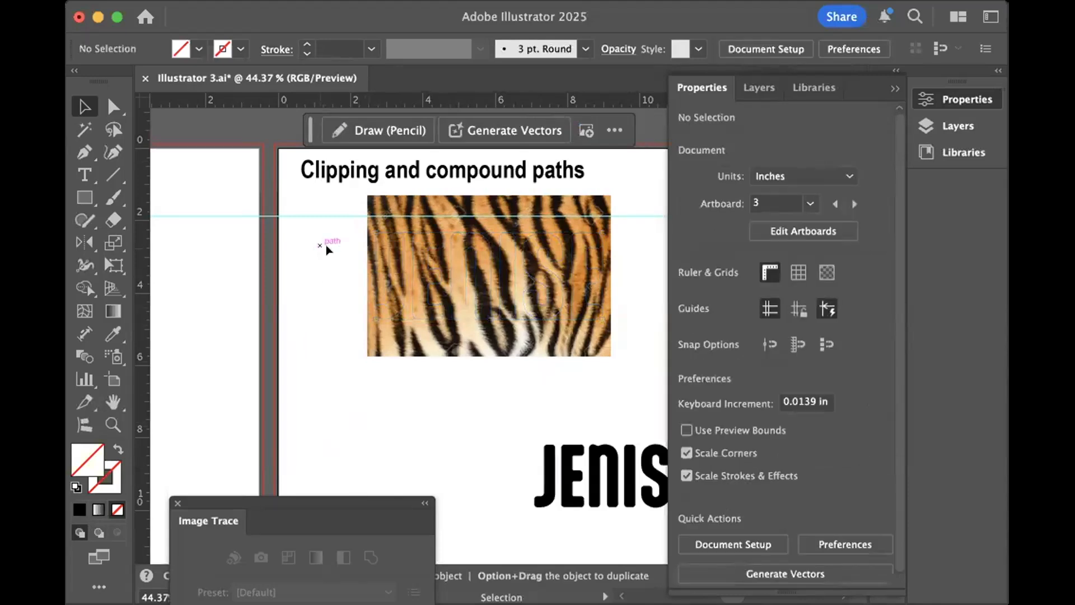
left_click(463, 284)
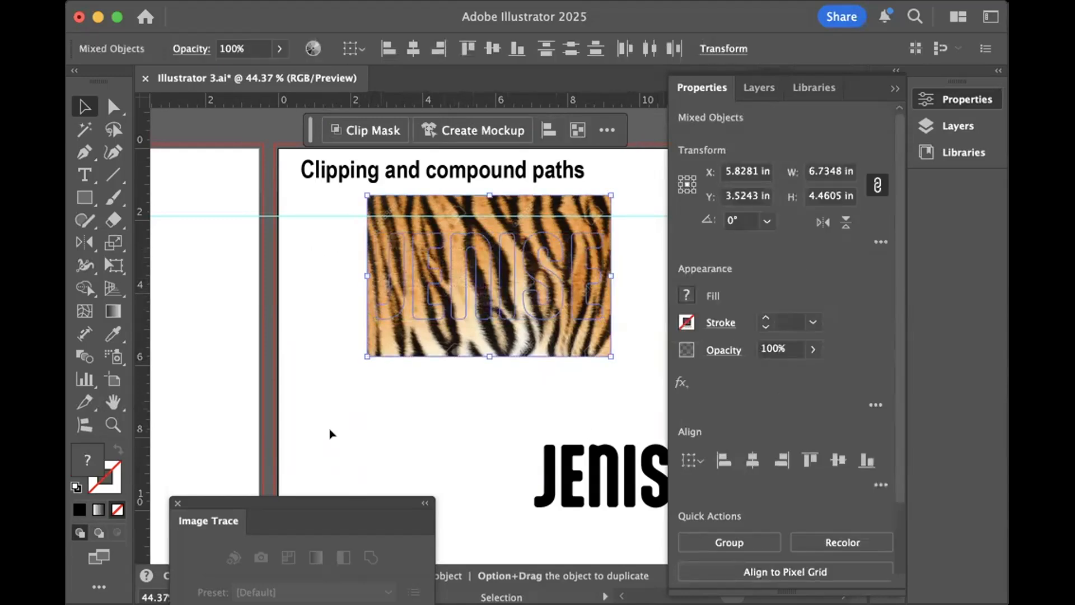
key("a")
key("super+7")
key("v")
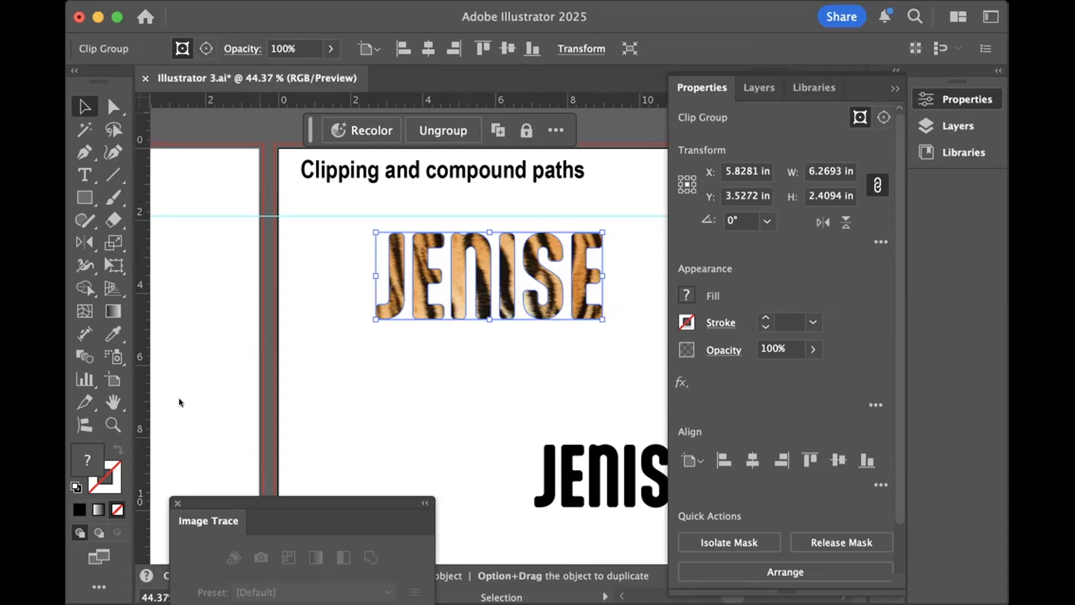
- Select only the tiger image inside the clipped name with the Direct Selection tool and shift it within the letters
left_click(109, 105)
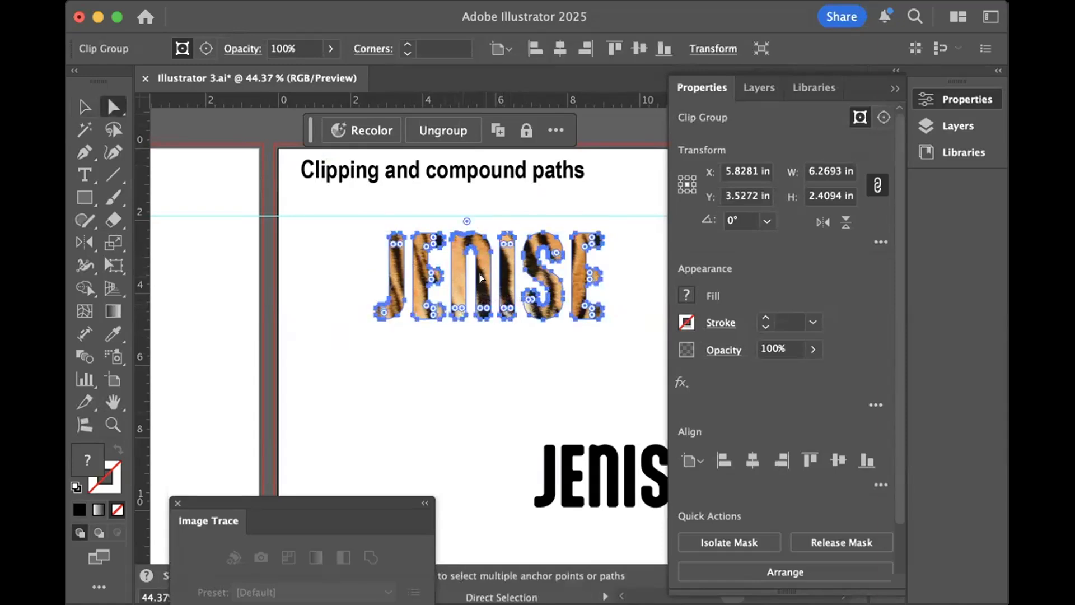
left_click(463, 372)
left_click_drag(480, 277, 477, 331)
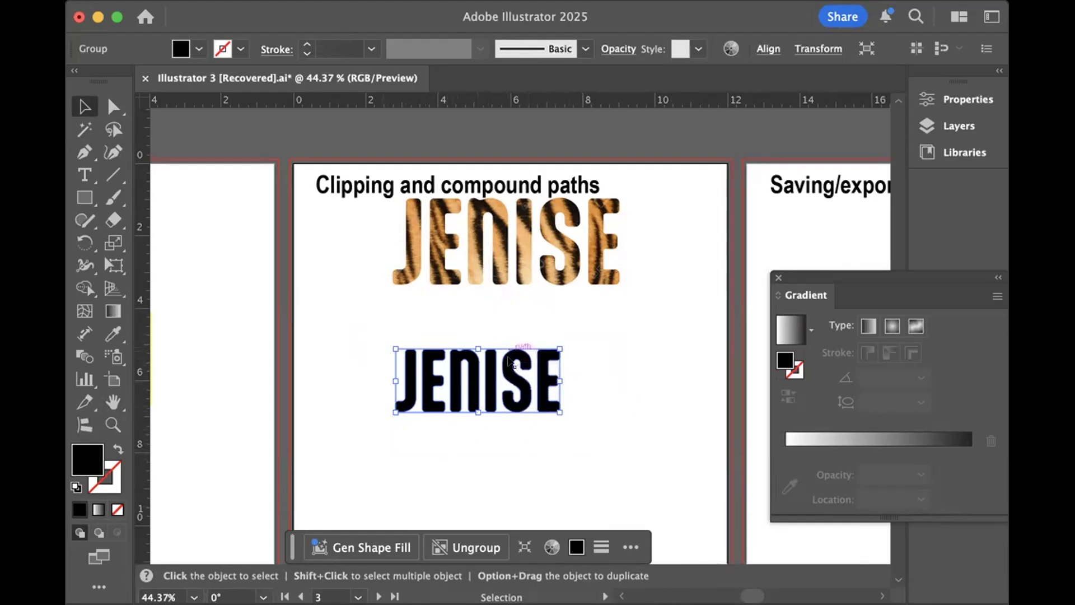
- Enlarge the black name group to about 8 inches wide and centre it below the tiger-filled name
left_click(545, 434)
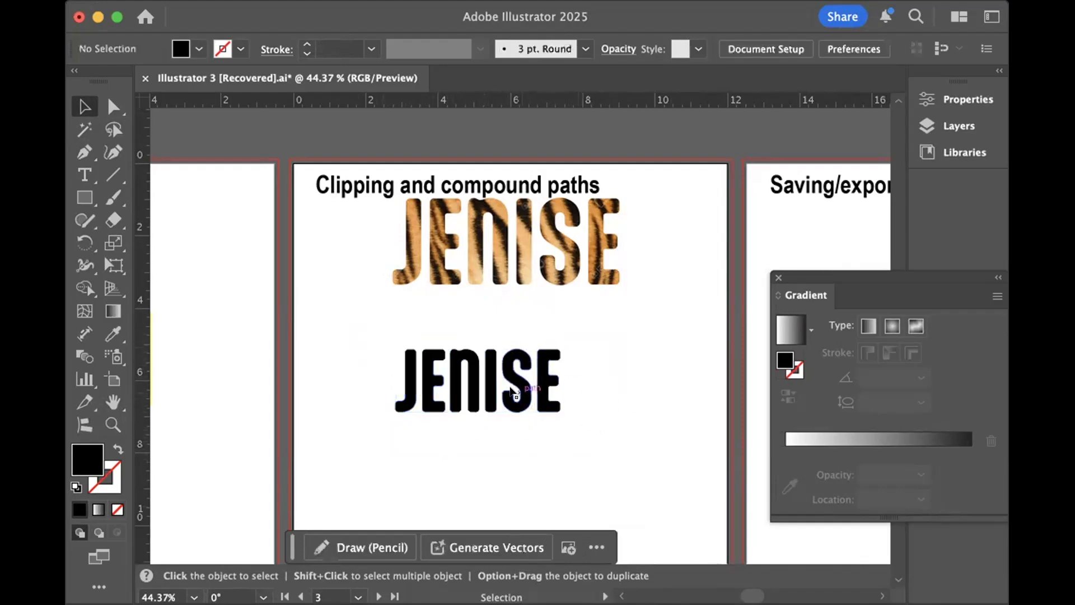
left_click(512, 391)
left_click_drag(557, 371, 687, 380)
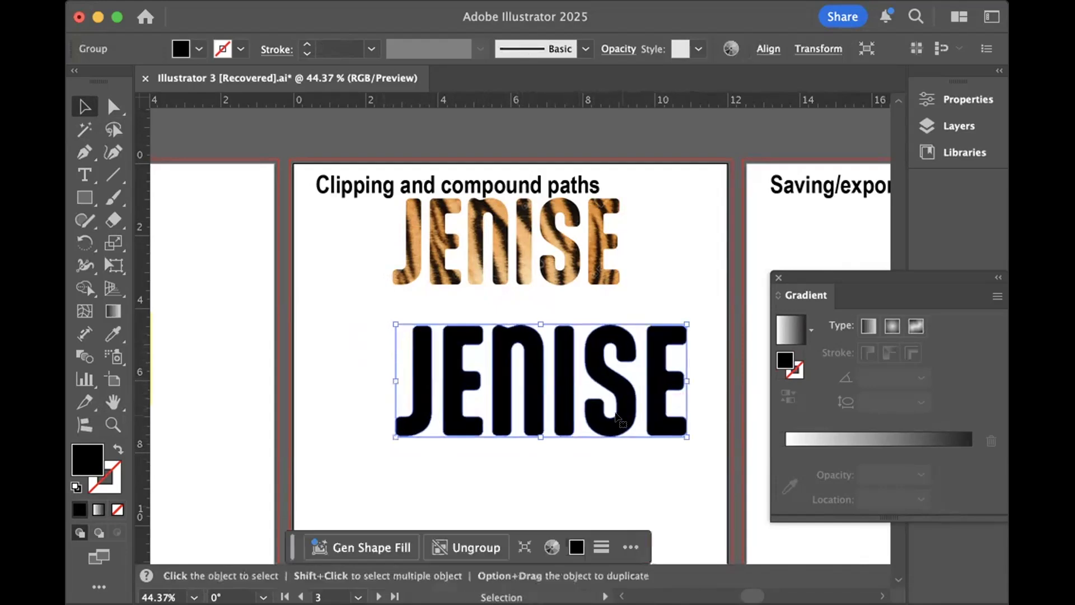
left_click_drag(619, 415, 585, 443)
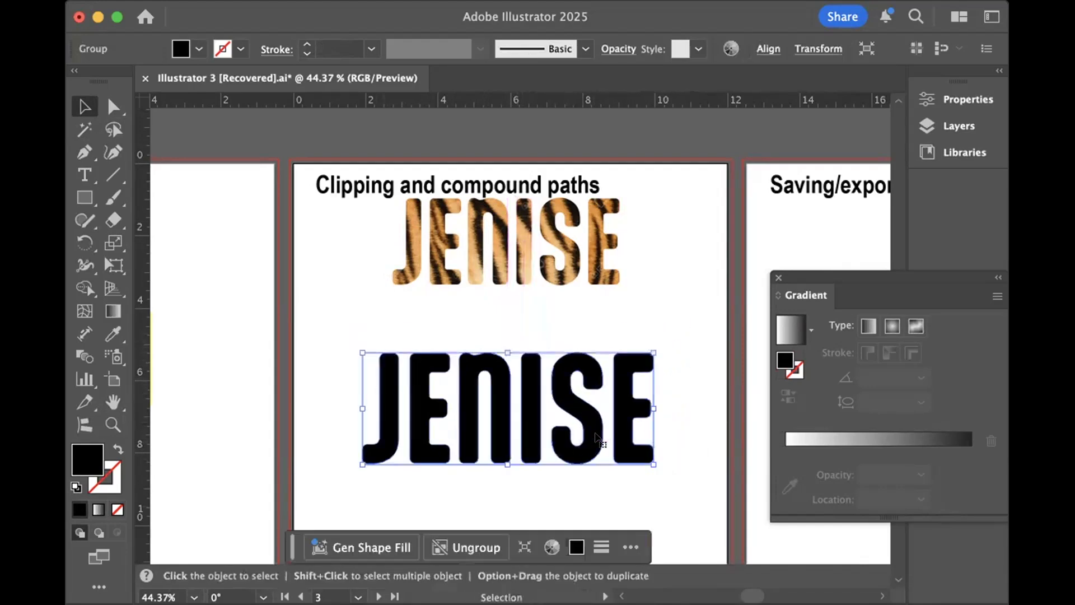
left_click(692, 323)
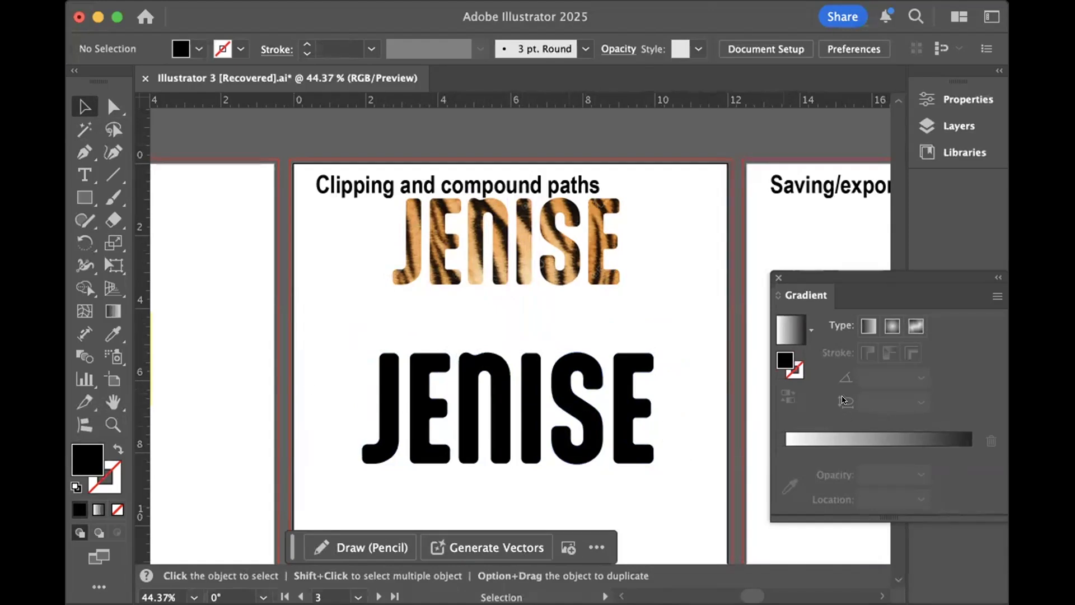
- Fill the black name group with the white-to-black linear gradient and set the gradient angle to 90°
left_click(567, 400)
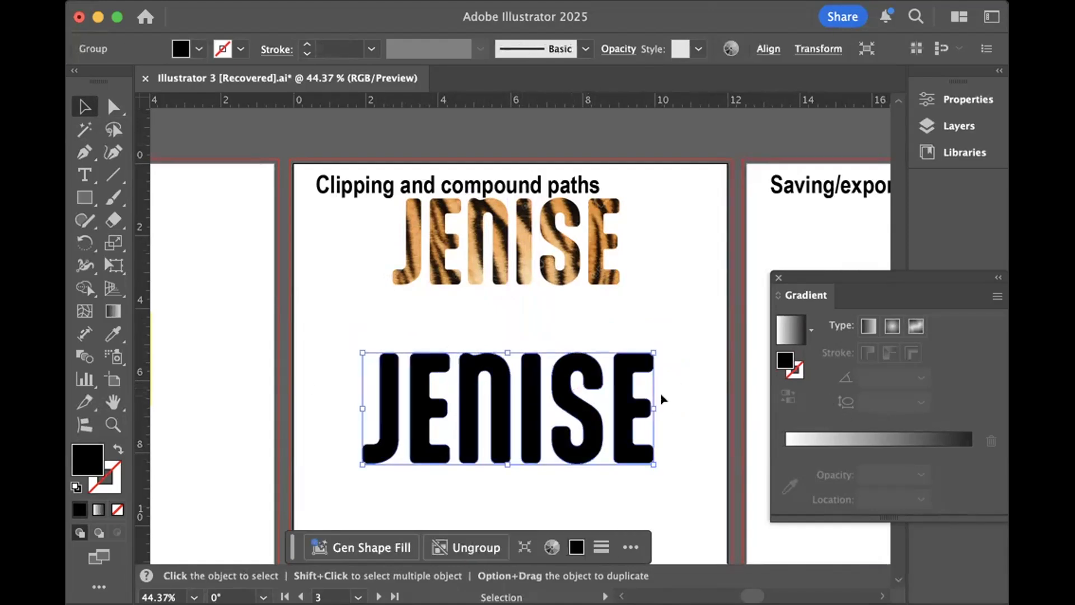
left_click(787, 325)
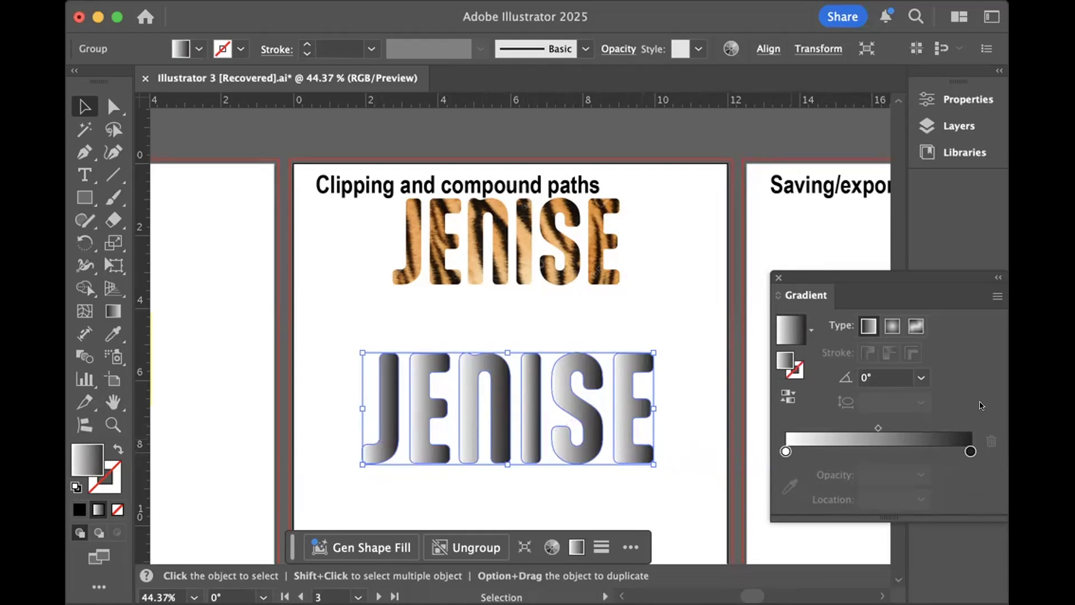
left_click(919, 377)
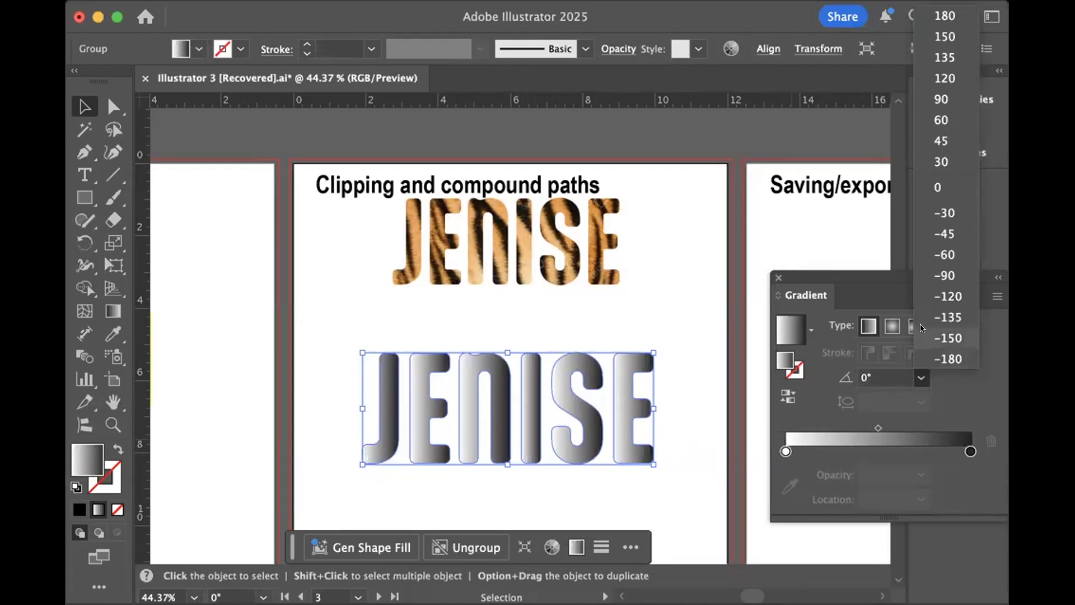
left_click(950, 90)
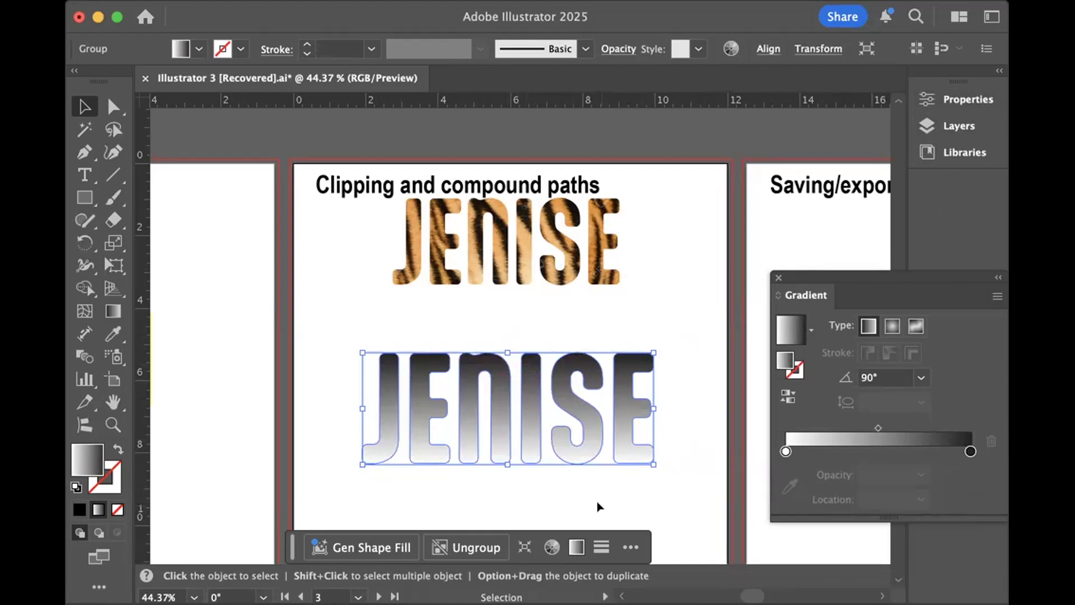
- Reverse the direction of the name group's gradient back and forth
left_click(787, 395)
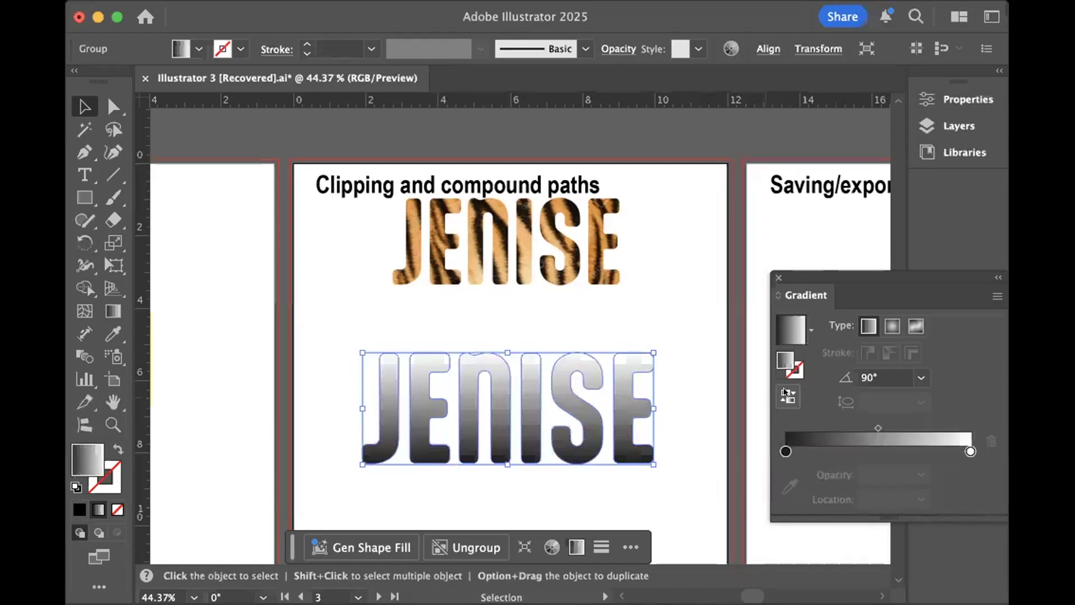
left_click(786, 395)
left_click(787, 395)
left_click(787, 394)
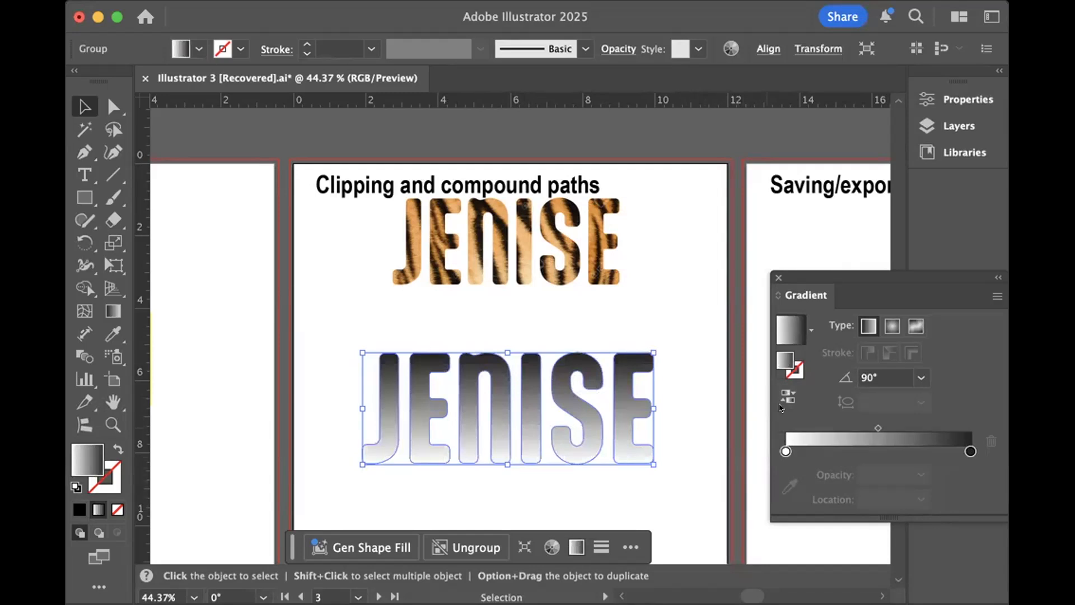
- Return the name group's gradient angle to 0° and try out extra gradient stops, one at about 11%
left_click(875, 376)
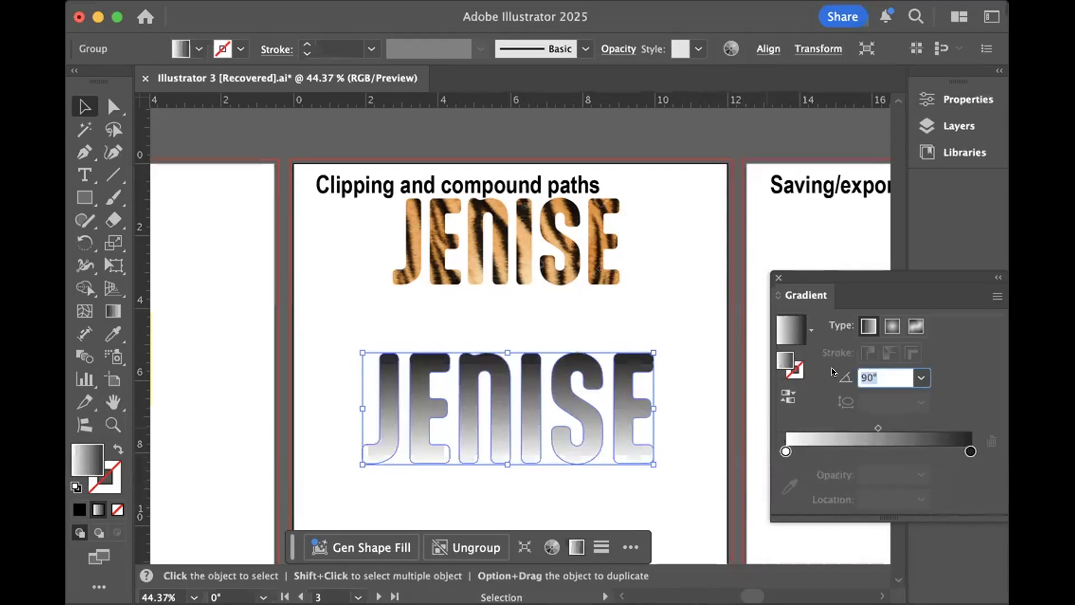
left_click(719, 465)
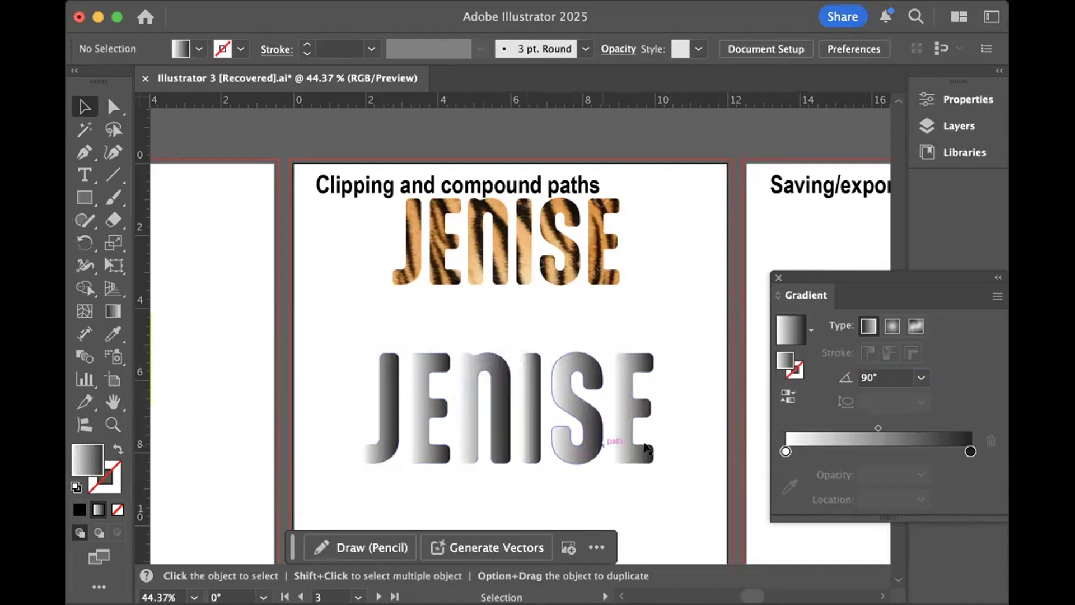
mouse_move(916, 451)
left_mouse_down()
mouse_move(787, 449)
mouse_move(901, 442)
left_mouse_up()
left_click_drag(819, 450, 806, 450)
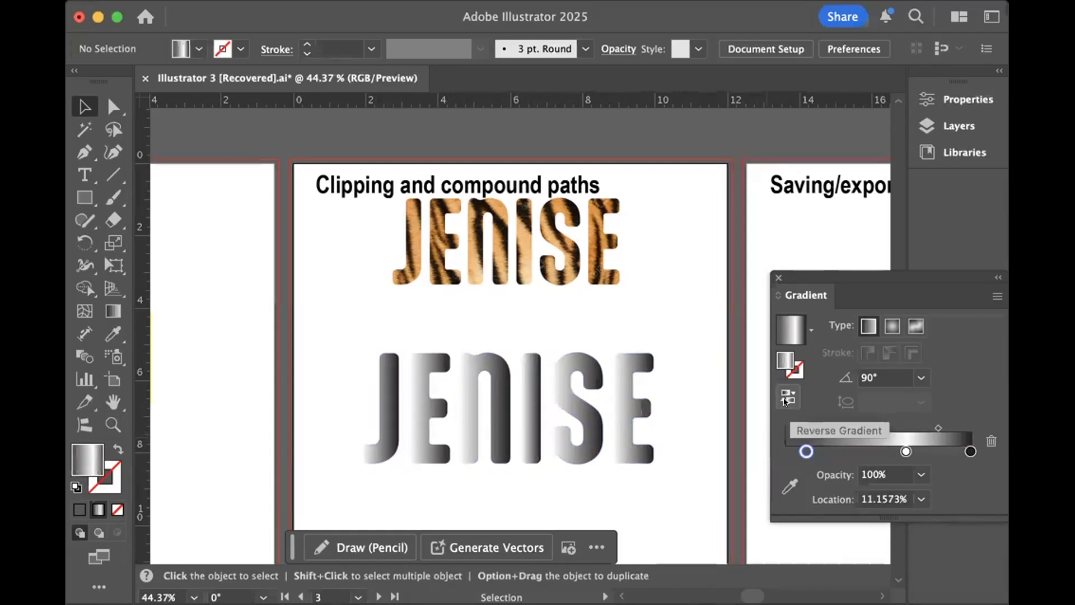
- Convert the lower name group into a compound path and fill it with the white-to-black linear gradient at 0°
left_click_drag(352, 397, 659, 419)
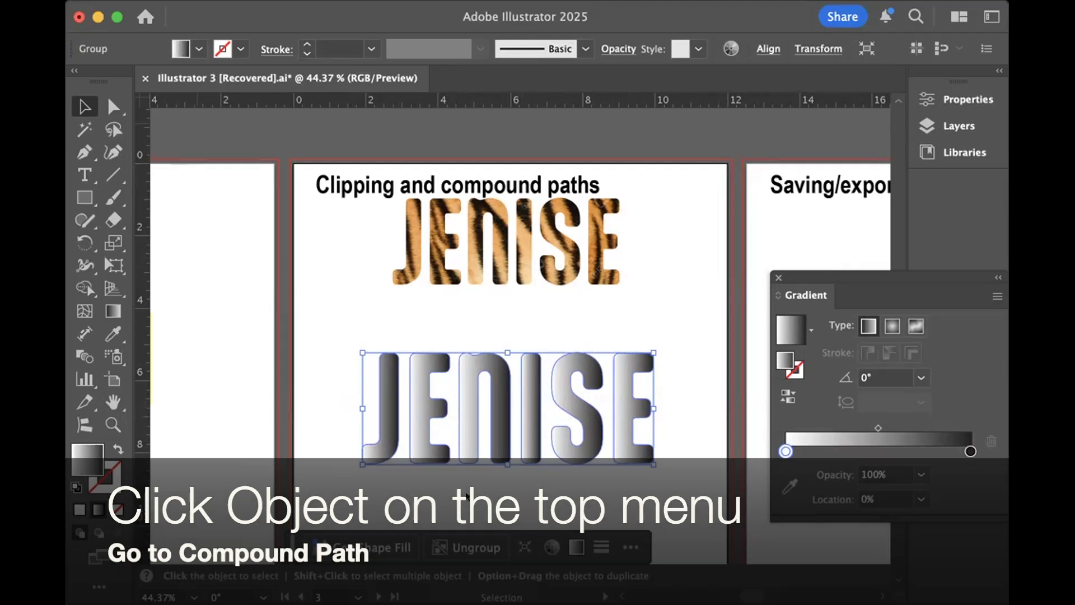
key("super+8")
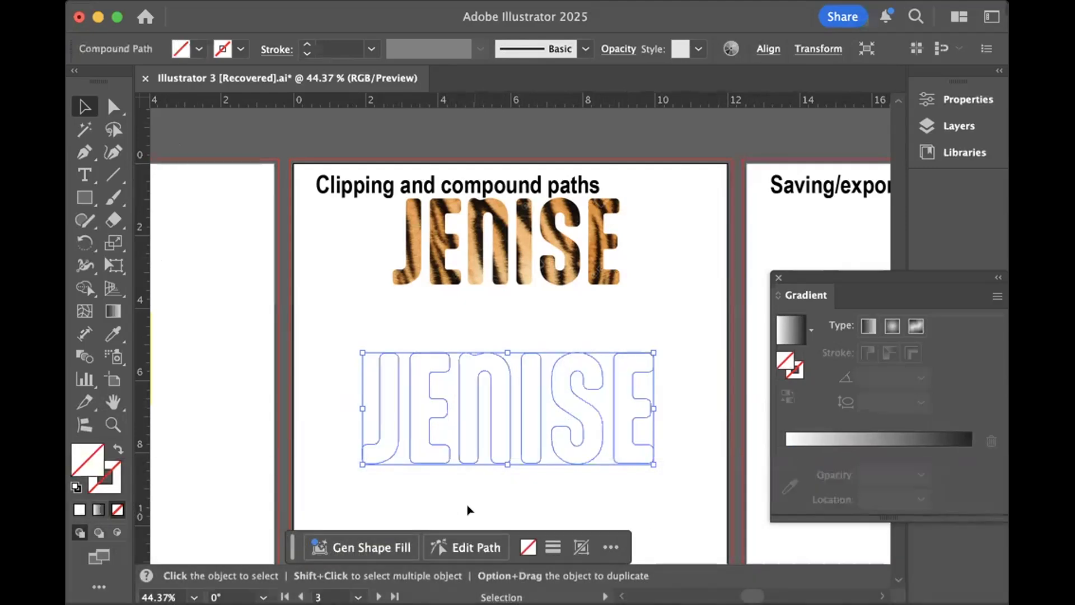
left_click(787, 326)
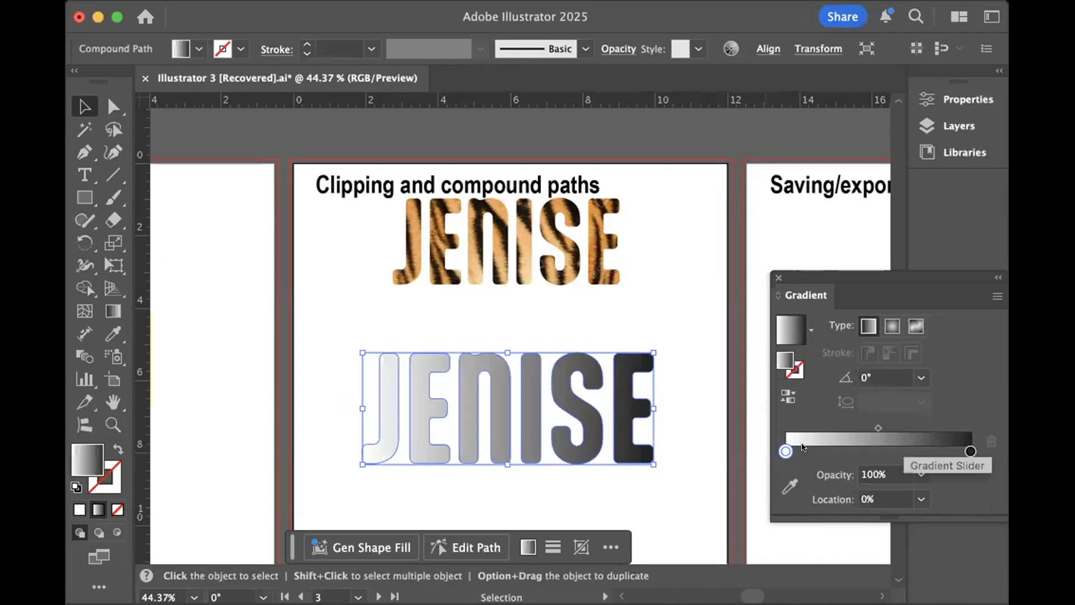
left_click(326, 300)
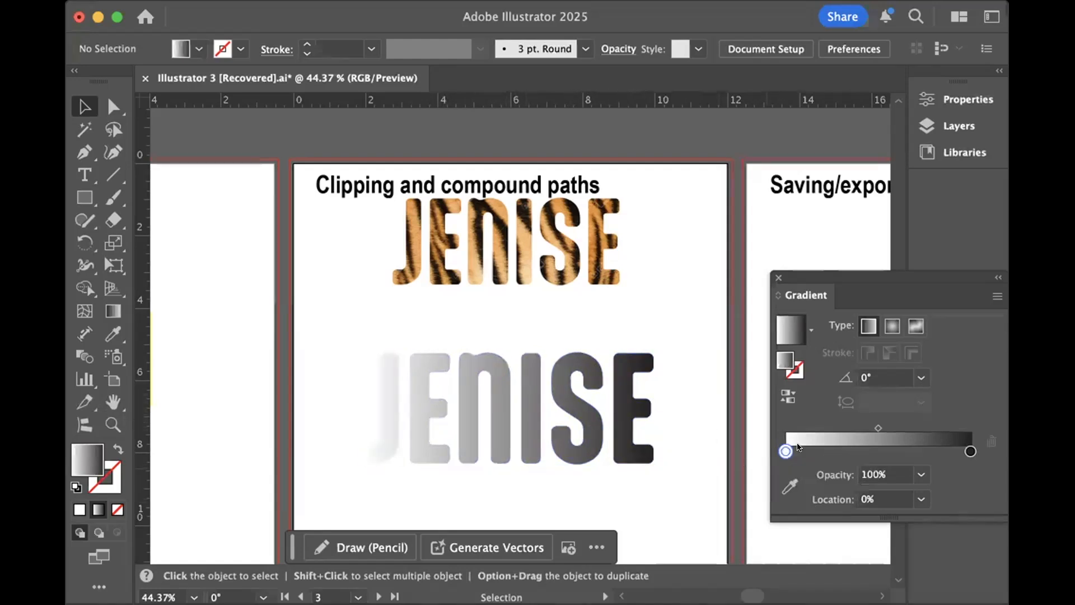
left_click_drag(785, 444, 829, 448)
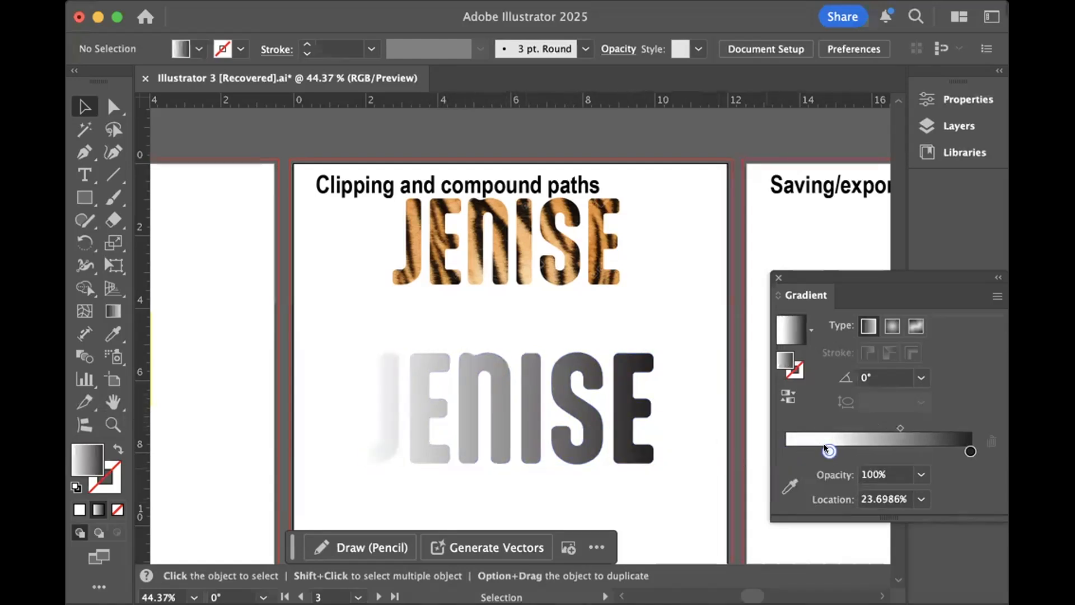
left_click(789, 450)
double_click(783, 446)
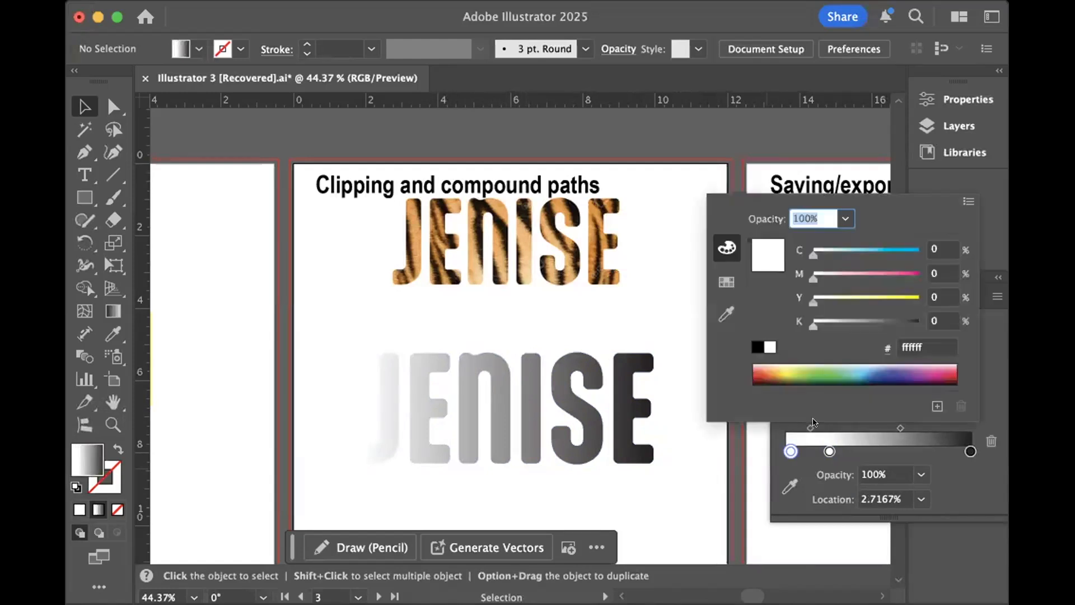
left_click(767, 362)
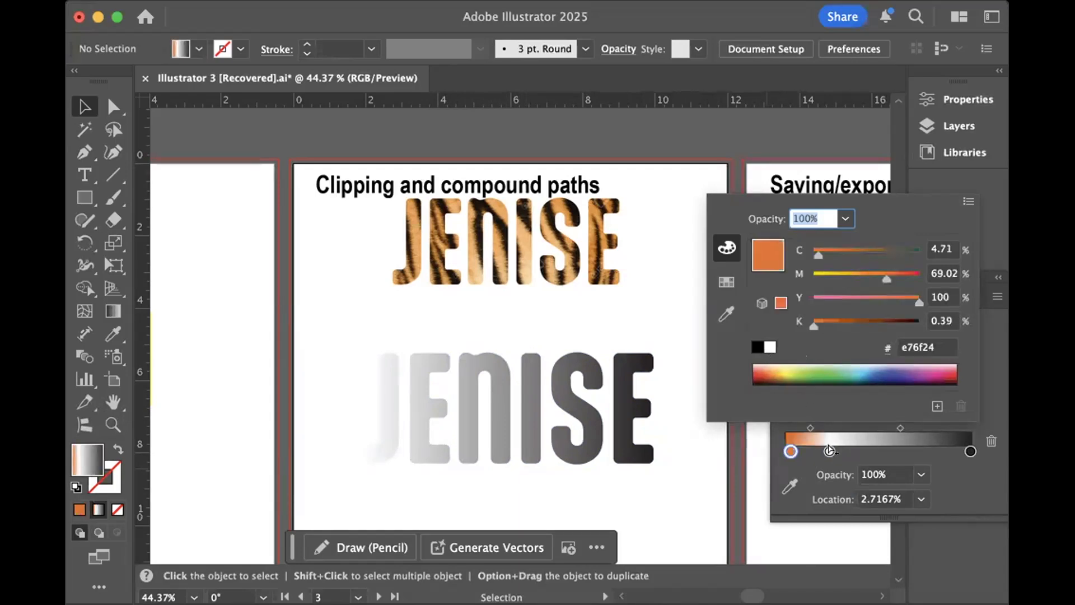
left_click(829, 448)
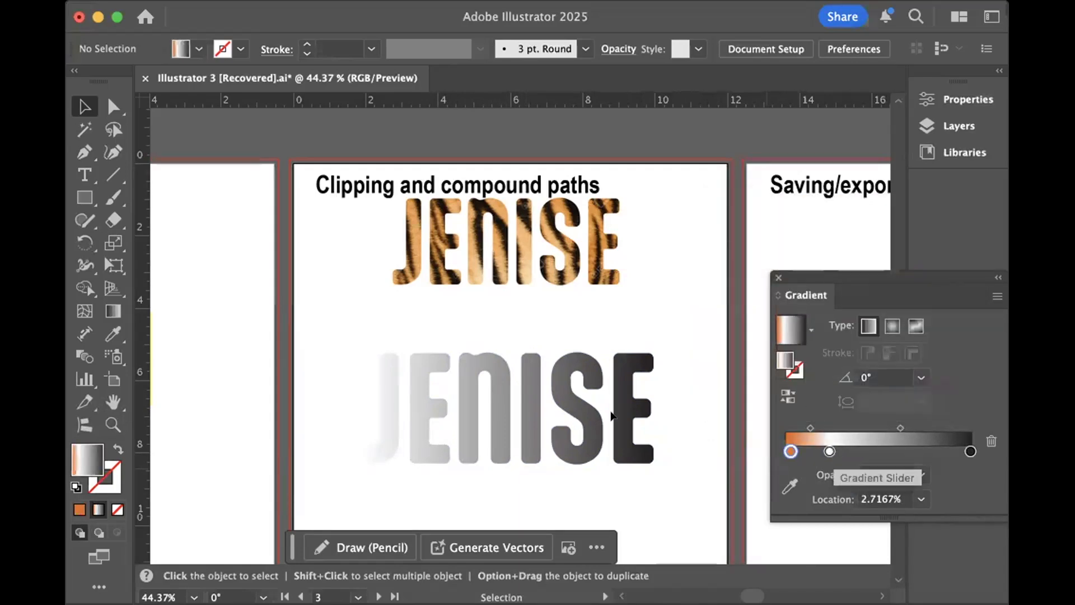
- Set the lower name's starting gradient stop to red ee3624 and add a yellow f6ed44 stop at about 50%
left_click(419, 401)
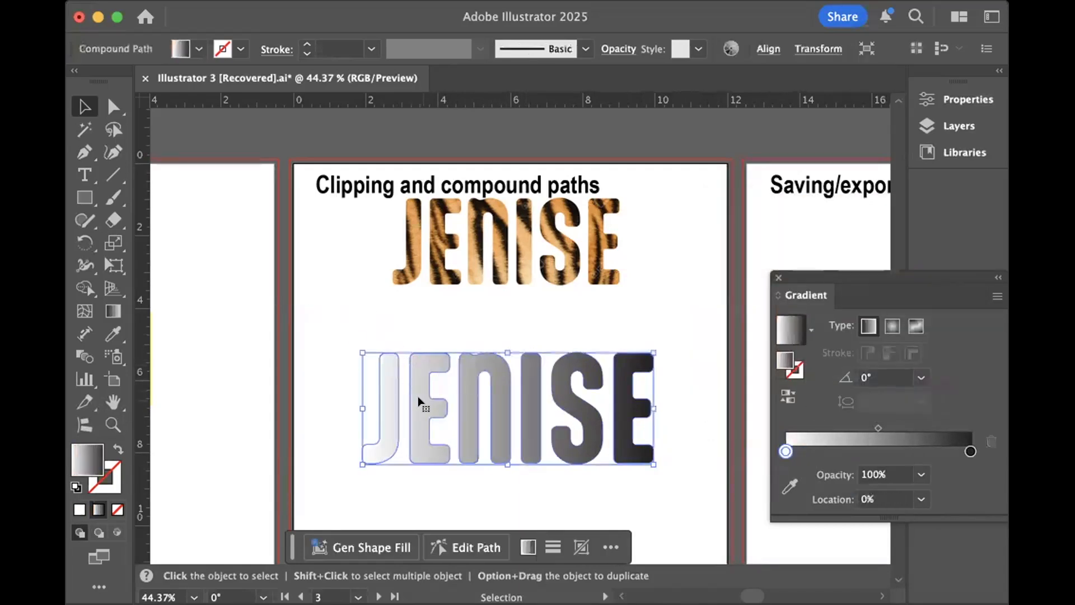
double_click(783, 446)
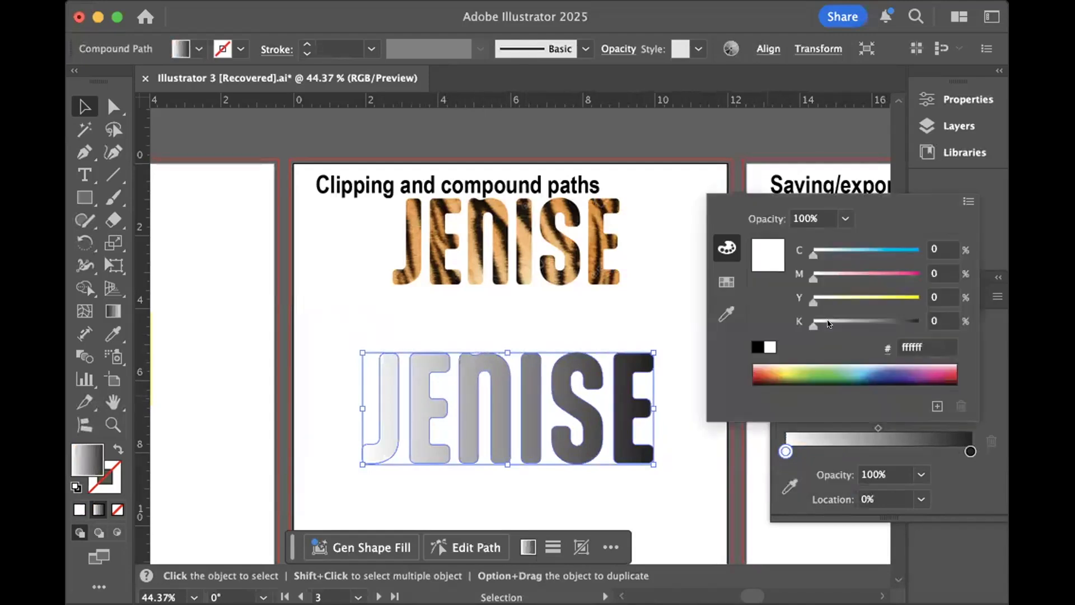
left_click(757, 375)
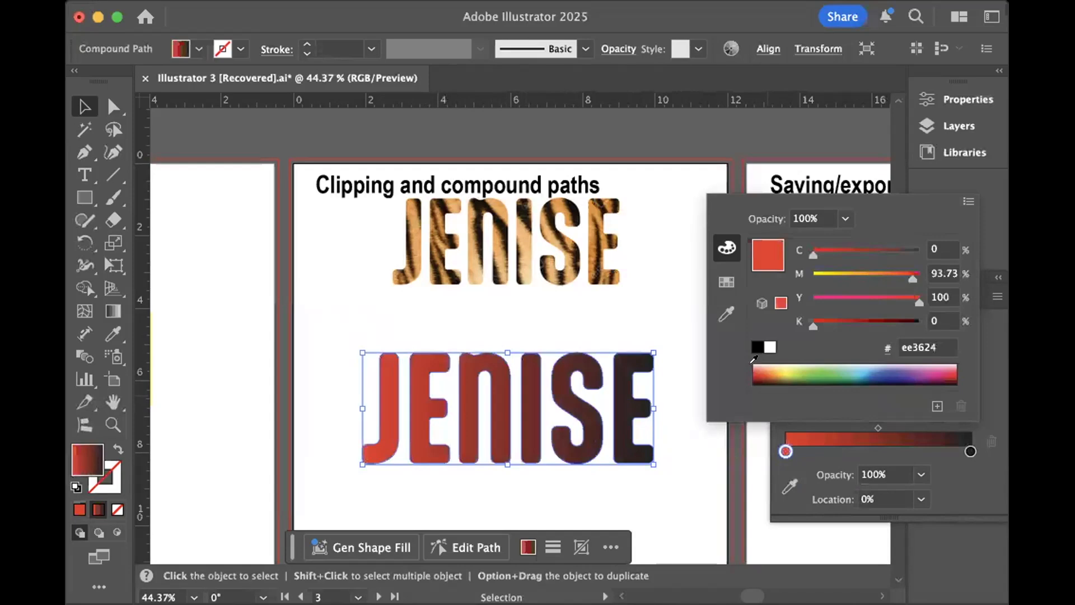
double_click(878, 450)
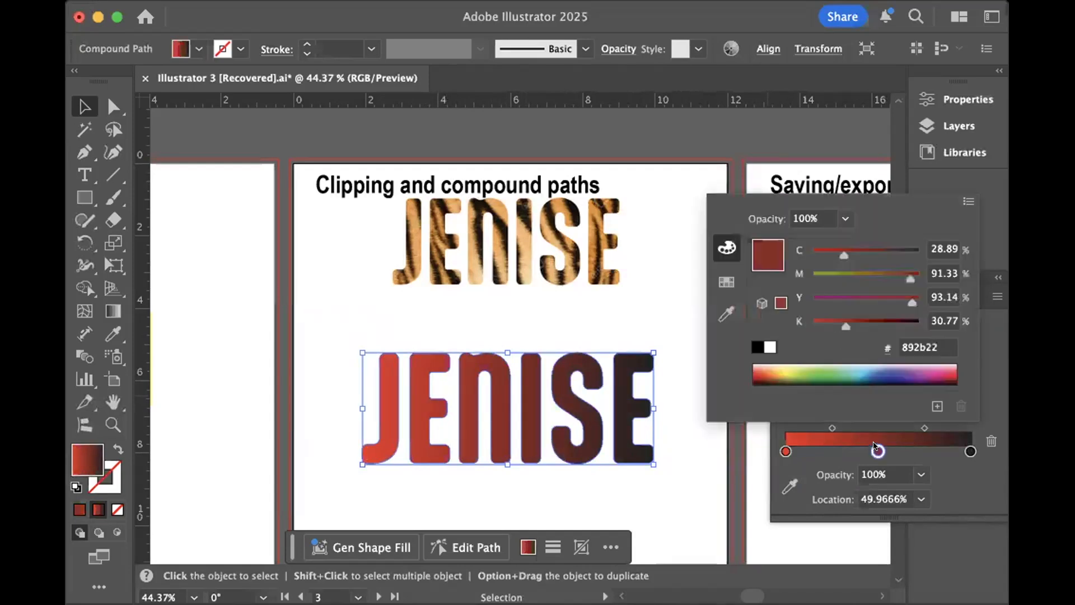
left_click(784, 372)
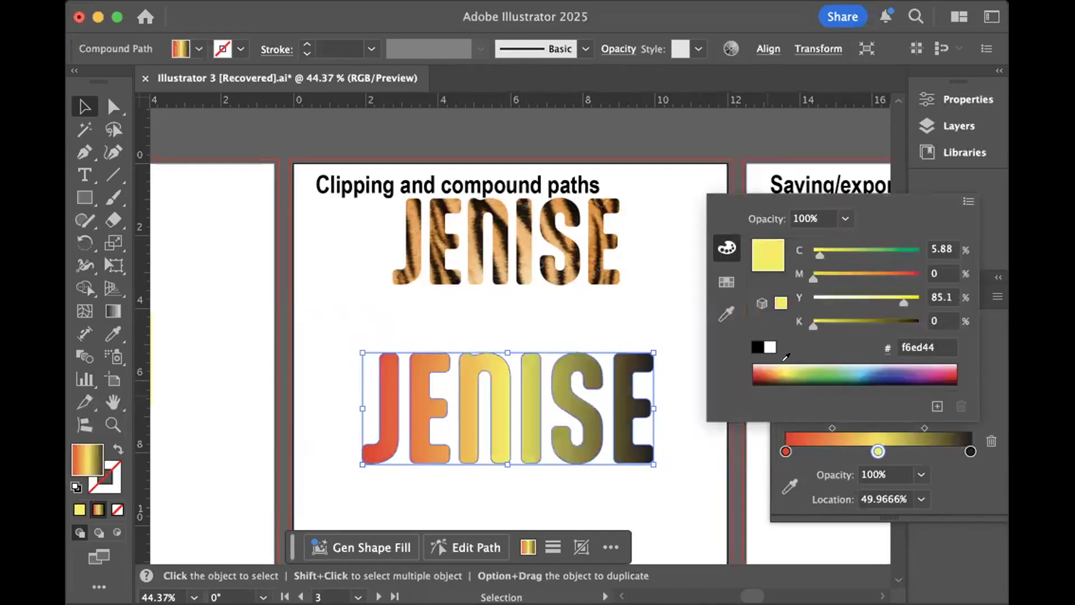
- Add a gradient stop at about 90% on the lower name and colour it green 86c440
double_click(951, 450)
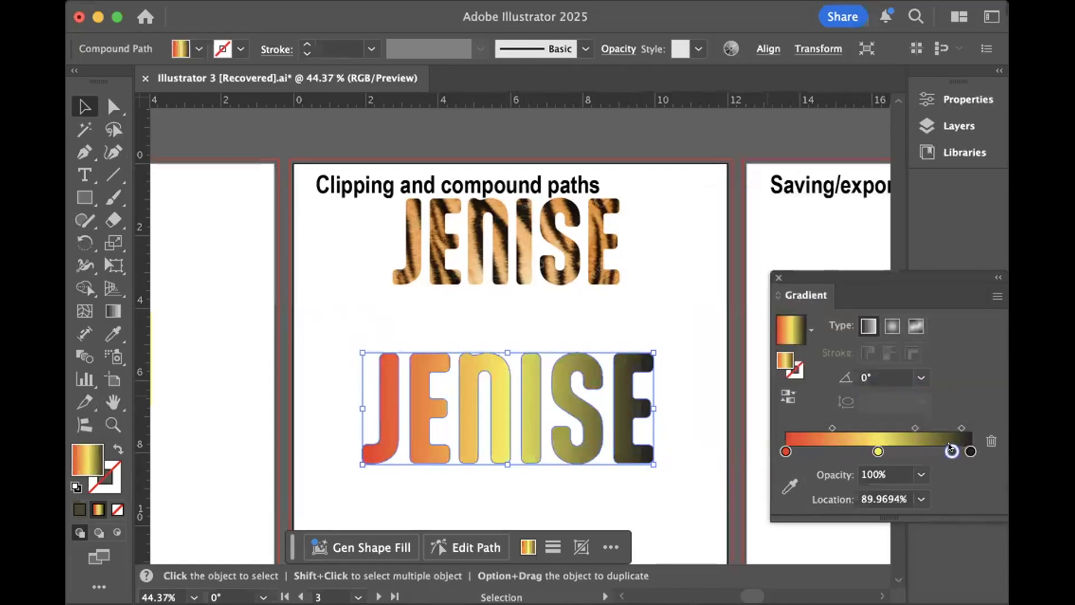
double_click(952, 451)
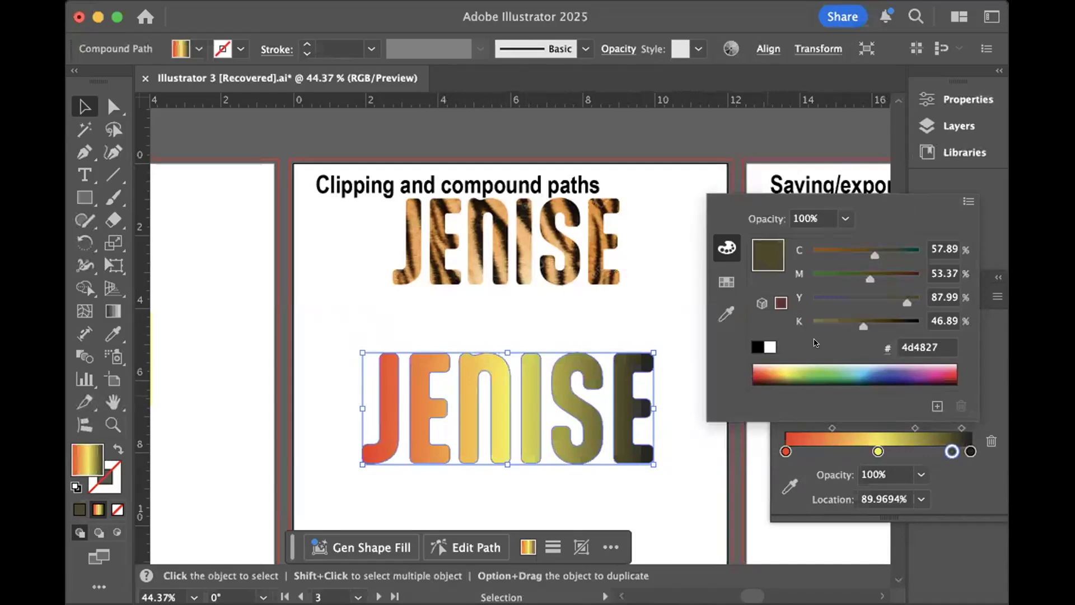
left_click(812, 365)
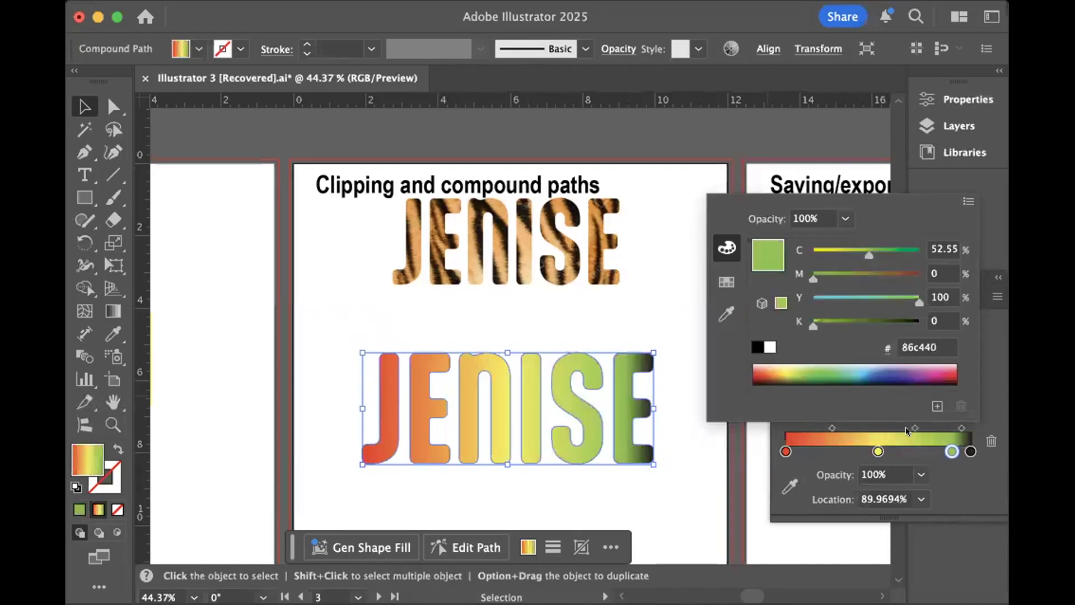
- Remove the black end stop from the lower name's gradient and set the gradient angle to -45°
left_click(980, 475)
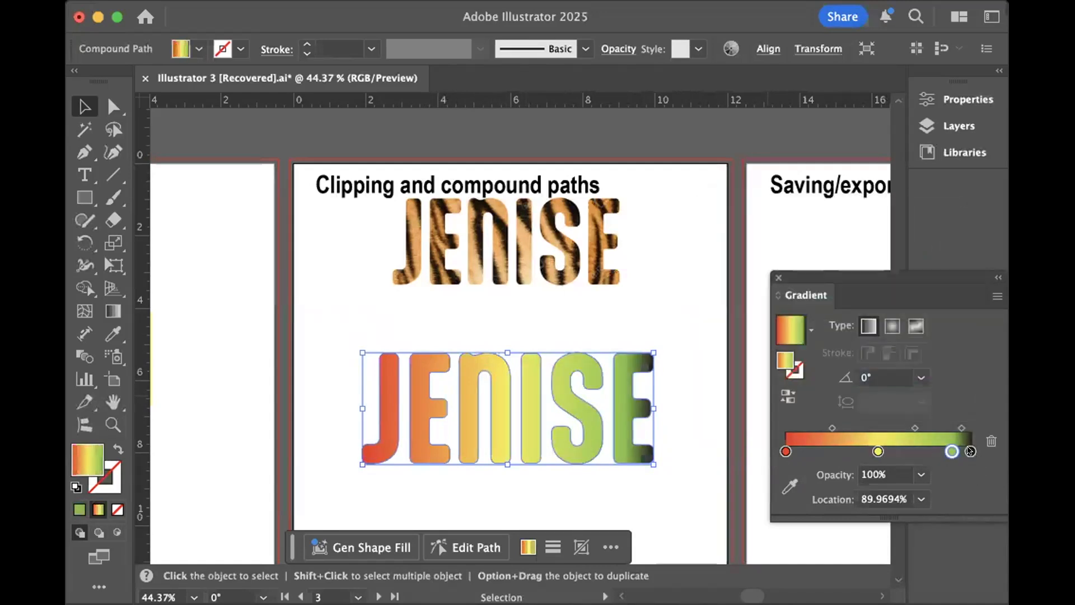
left_click_drag(971, 450, 981, 475)
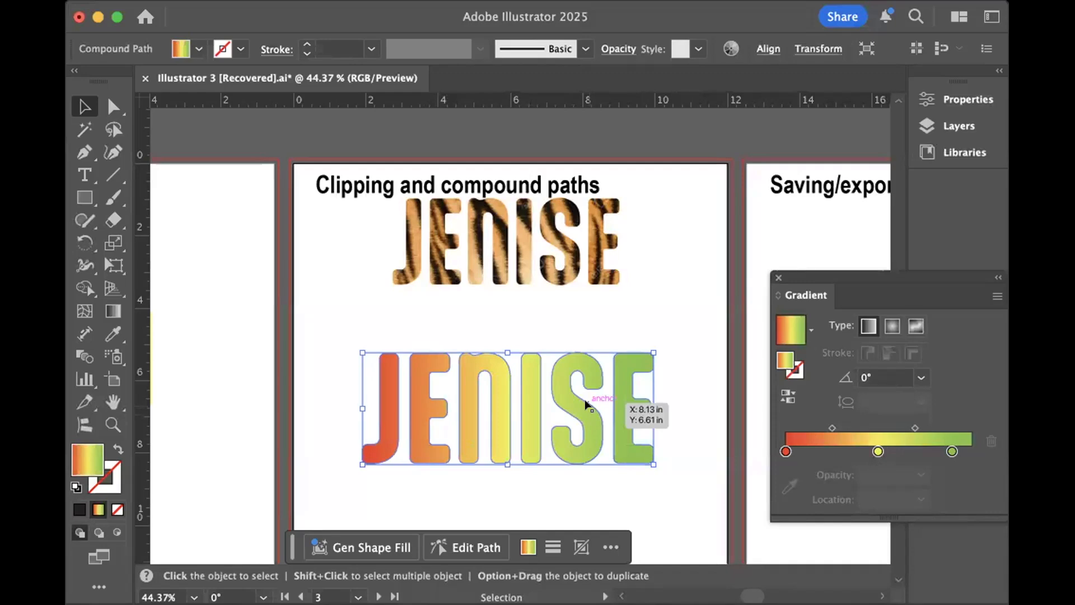
left_click(786, 398)
left_click(784, 398)
left_click(845, 376)
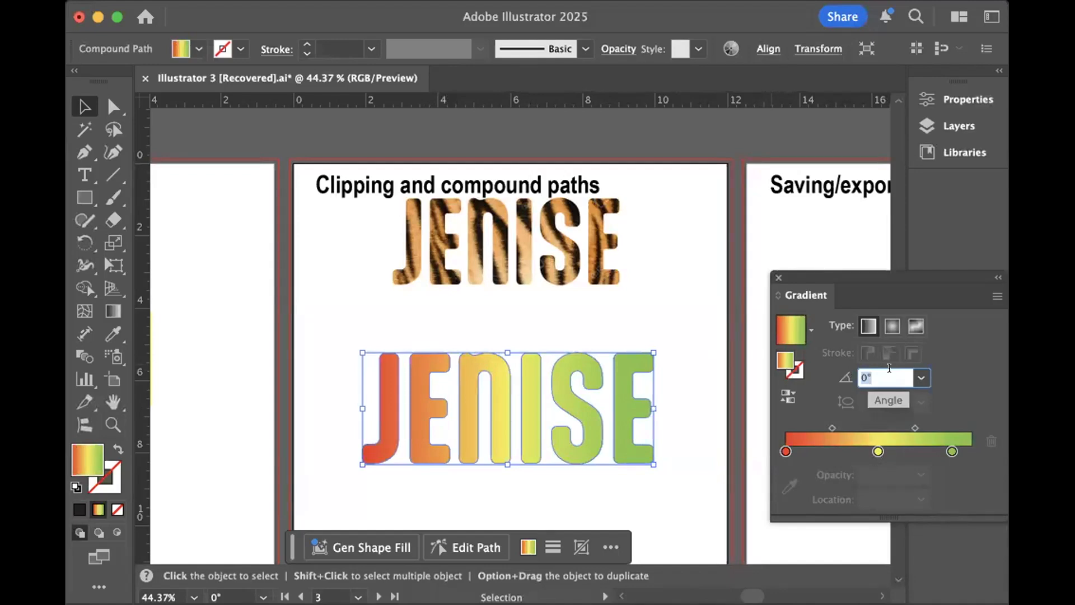
left_click(921, 375)
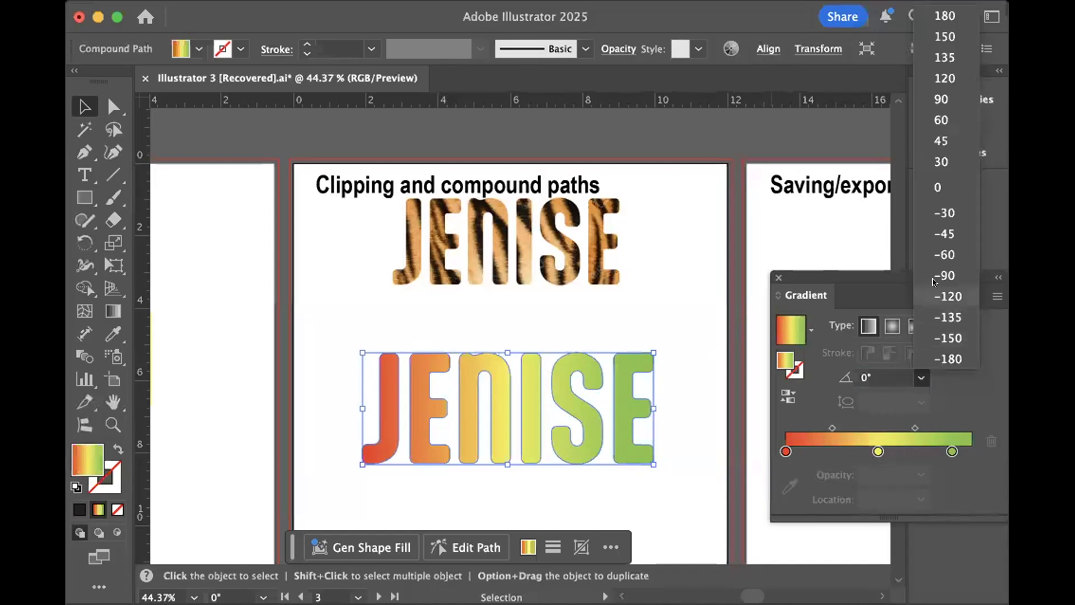
left_click(949, 234)
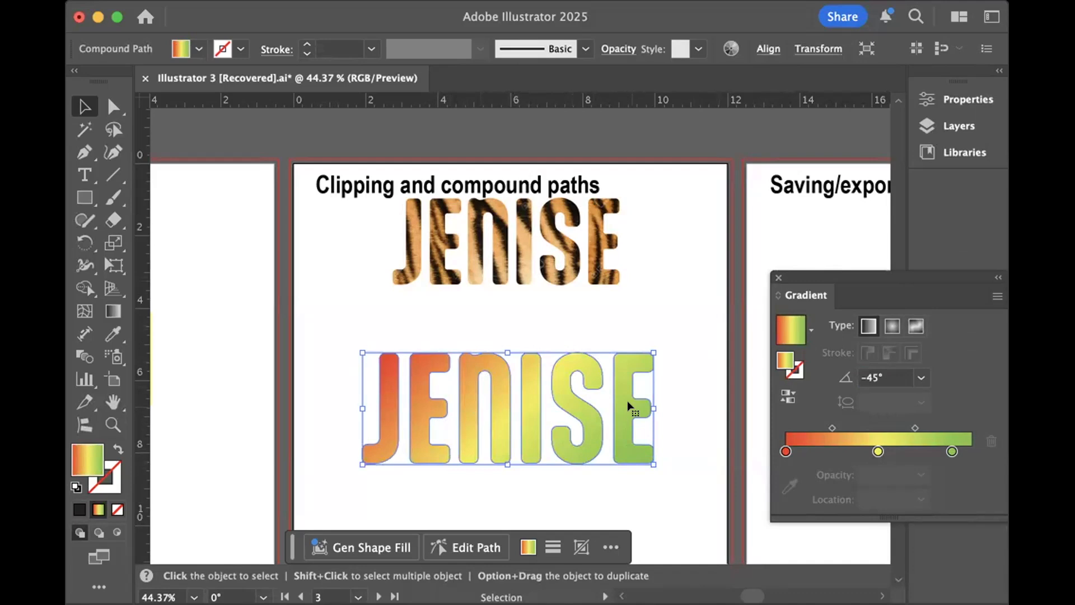
- At the Saving/exporting artboard, review the file formats offered for saving the document on the computer, and cancel the save
scroll(643, 387, "right", 10)
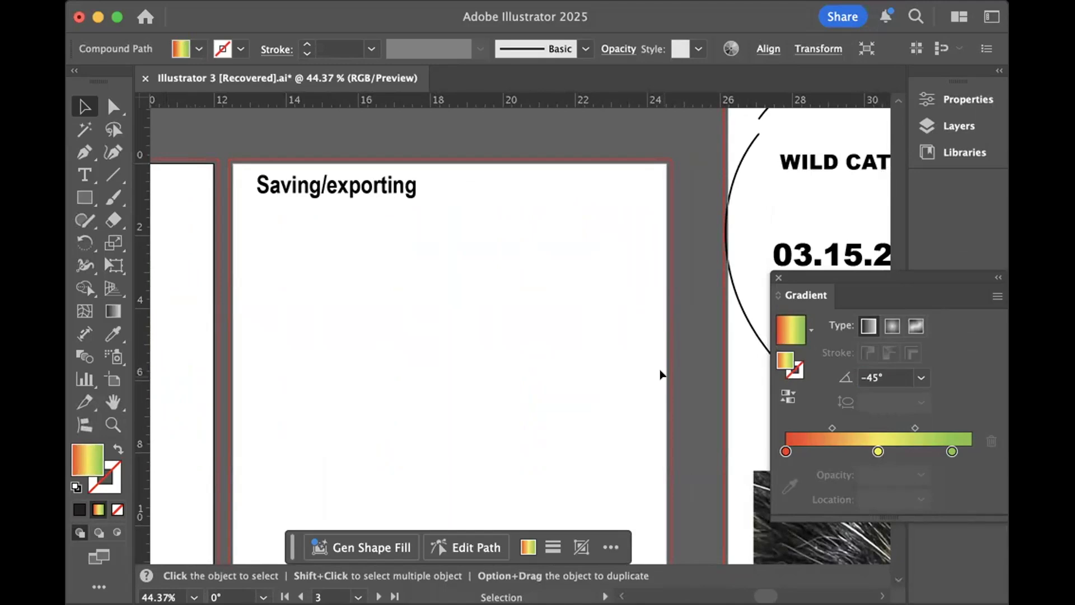
left_click(463, 371)
scroll(463, 373, "down", 3)
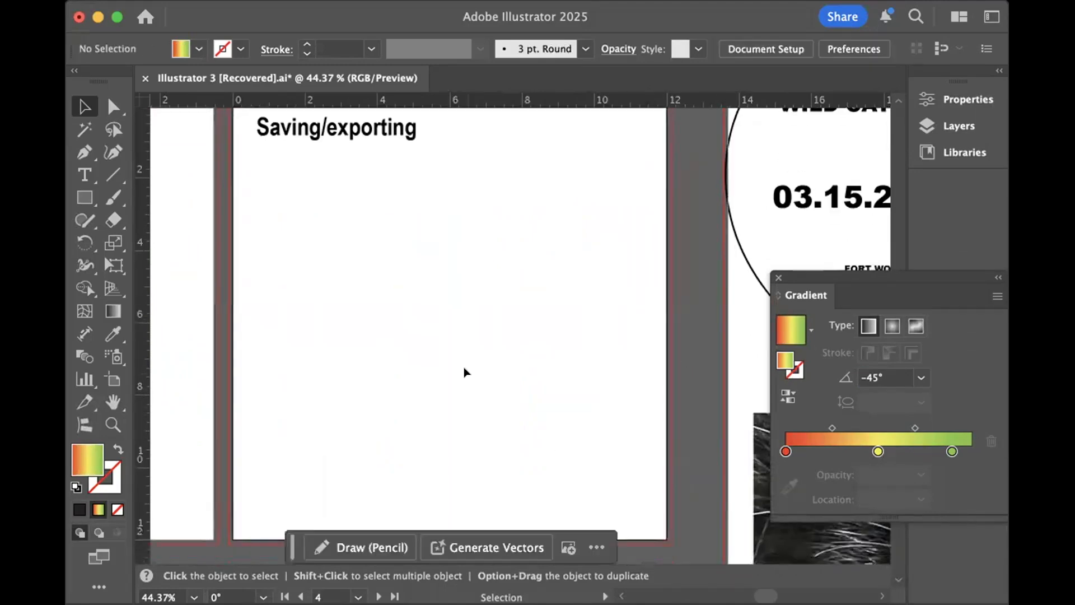
scroll(464, 373, "up", 3)
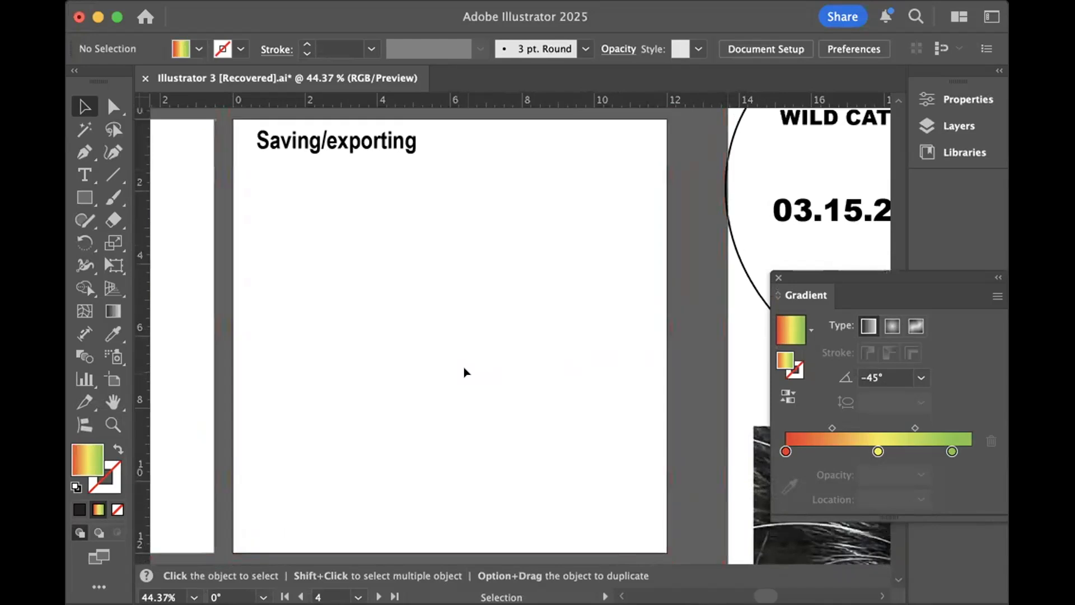
scroll(464, 372, "down", 3)
scroll(464, 372, "up", 1)
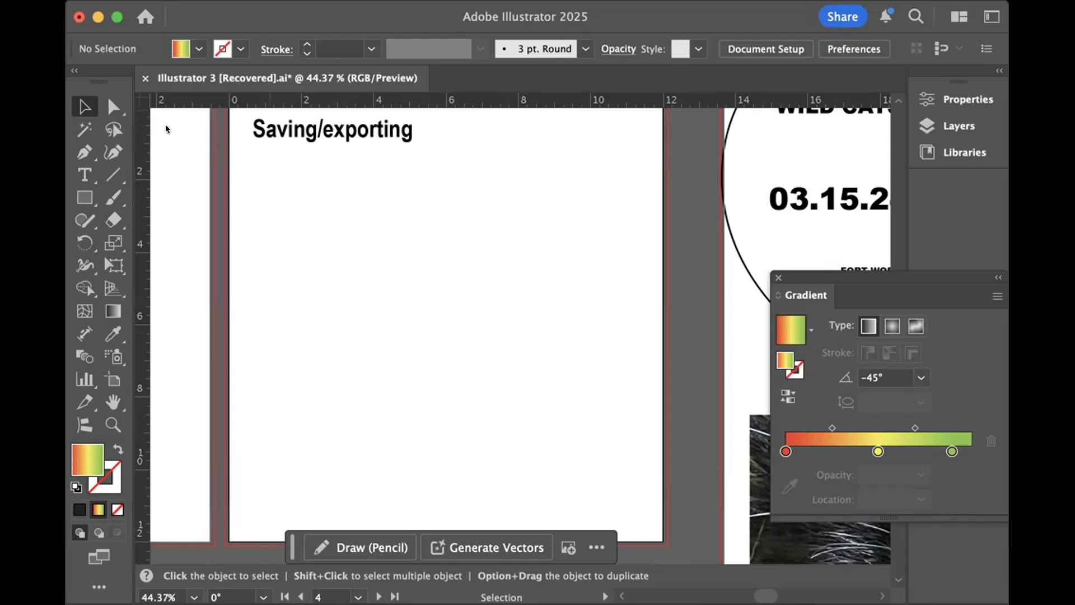
key("super+s")
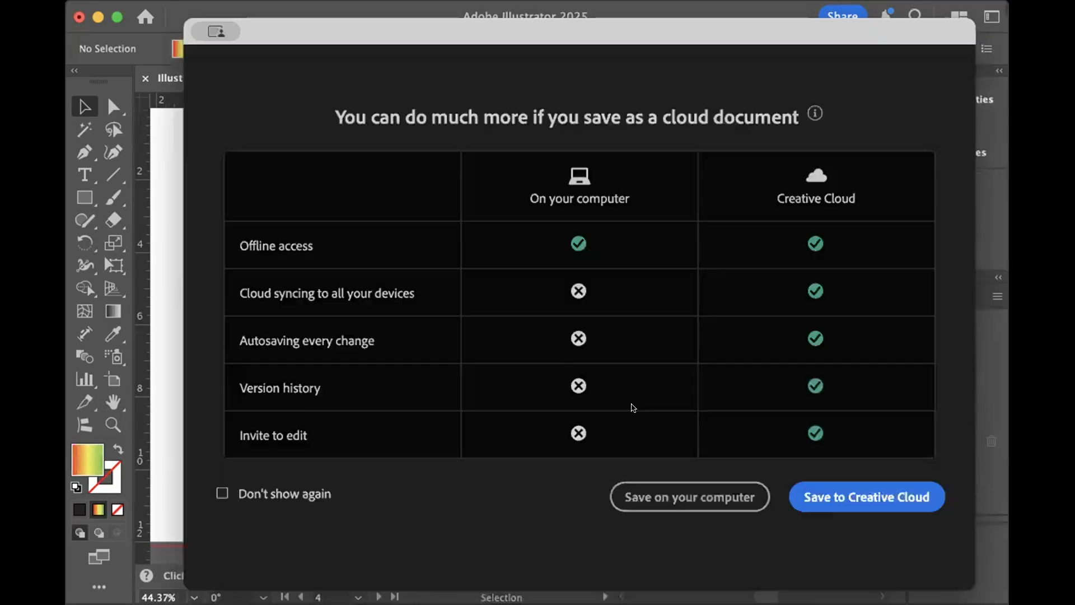
left_click(668, 493)
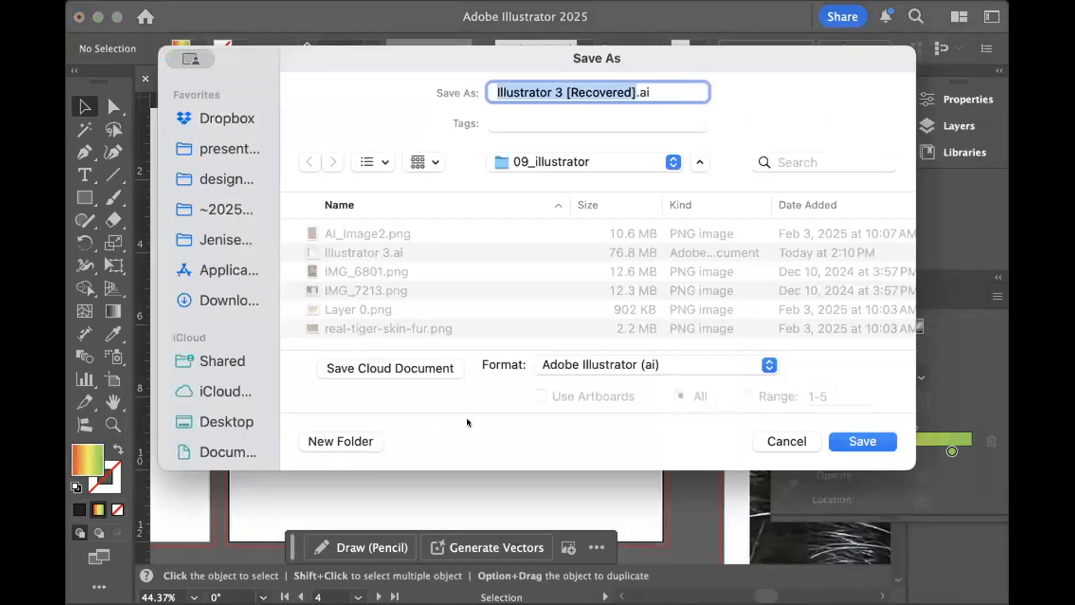
left_click(769, 365)
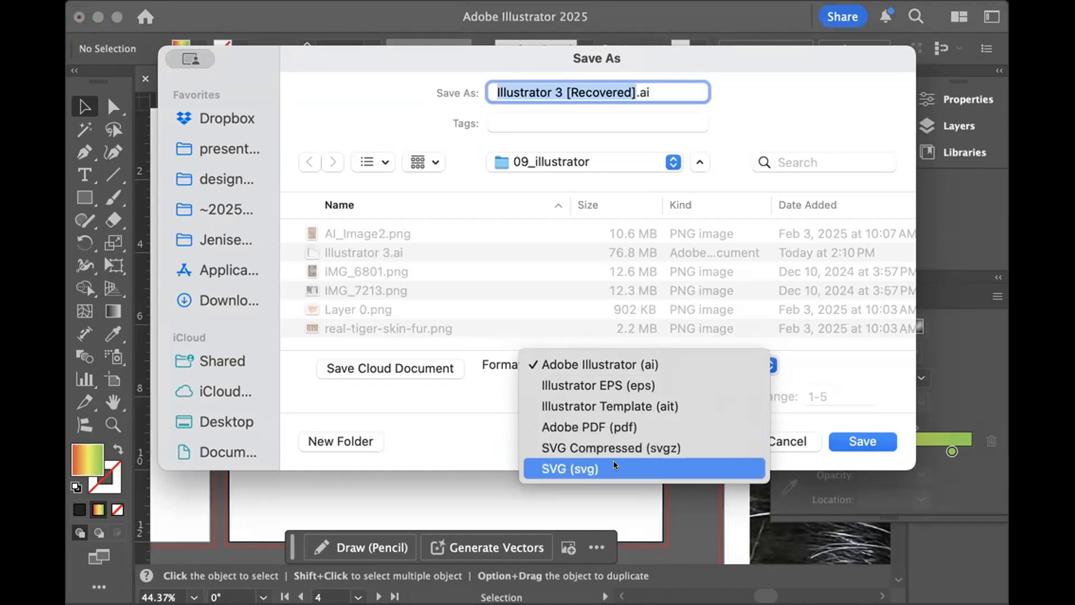
left_click(874, 443)
left_click(799, 436)
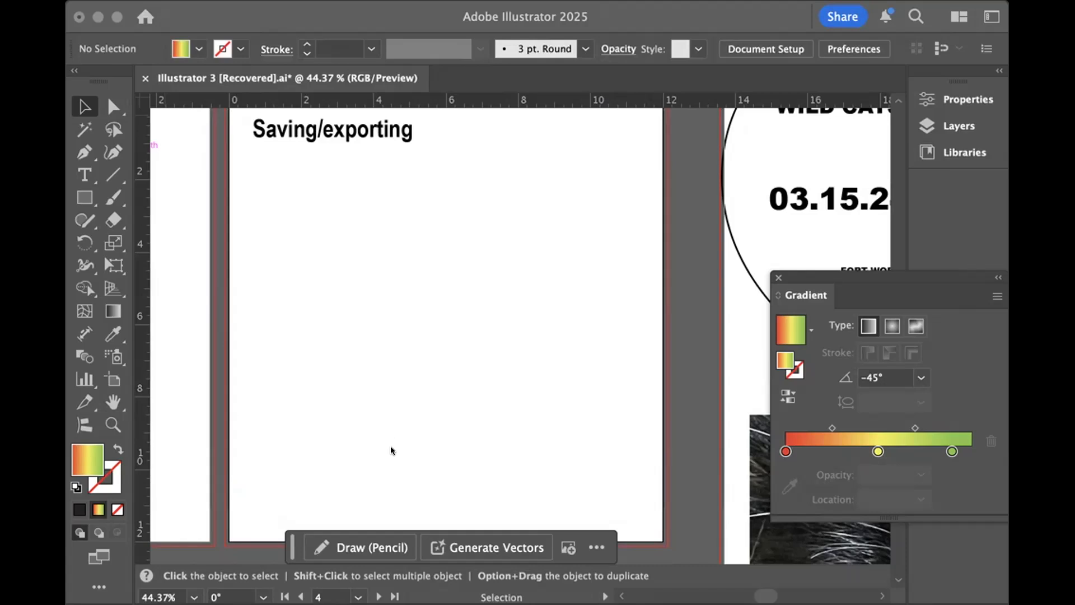
- Review all file formats offered when exporting the document, from PNG to Windows Metafile, and cancel the export
left_click(392, 448)
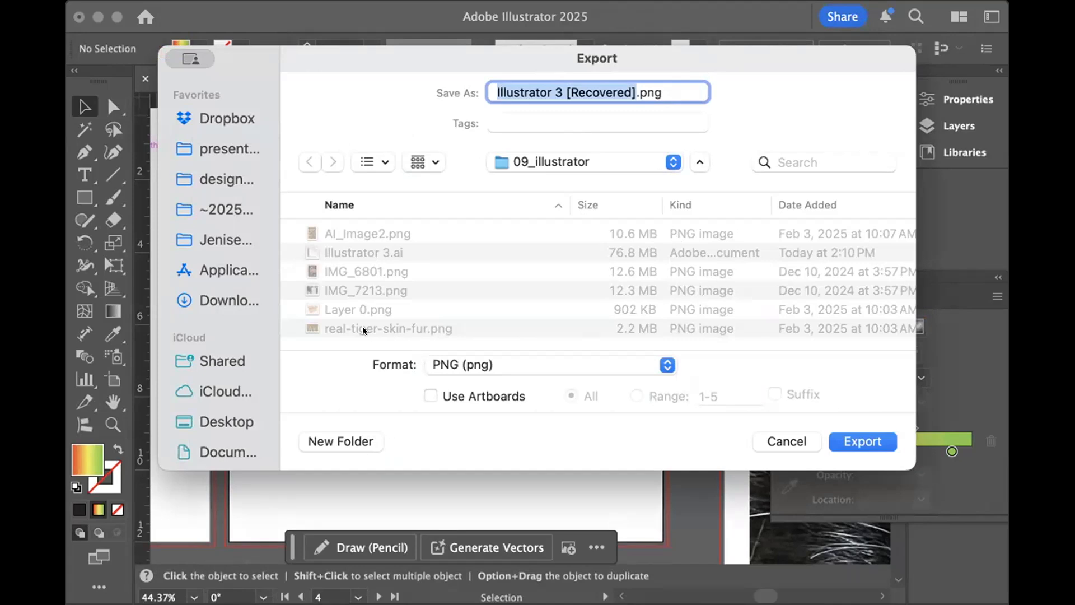
left_click(664, 362)
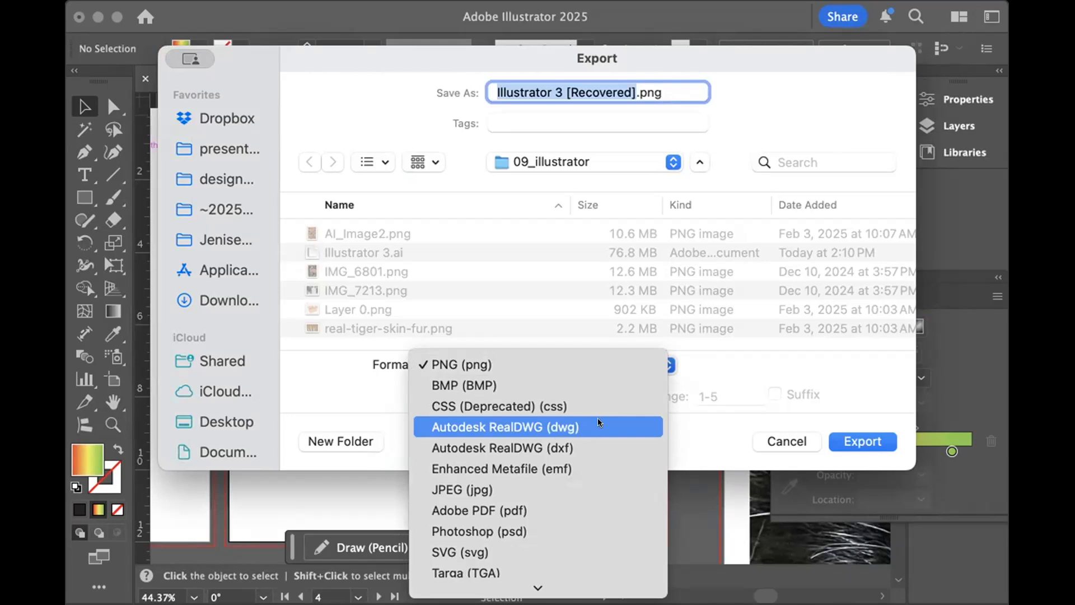
scroll(584, 442, "down", 2)
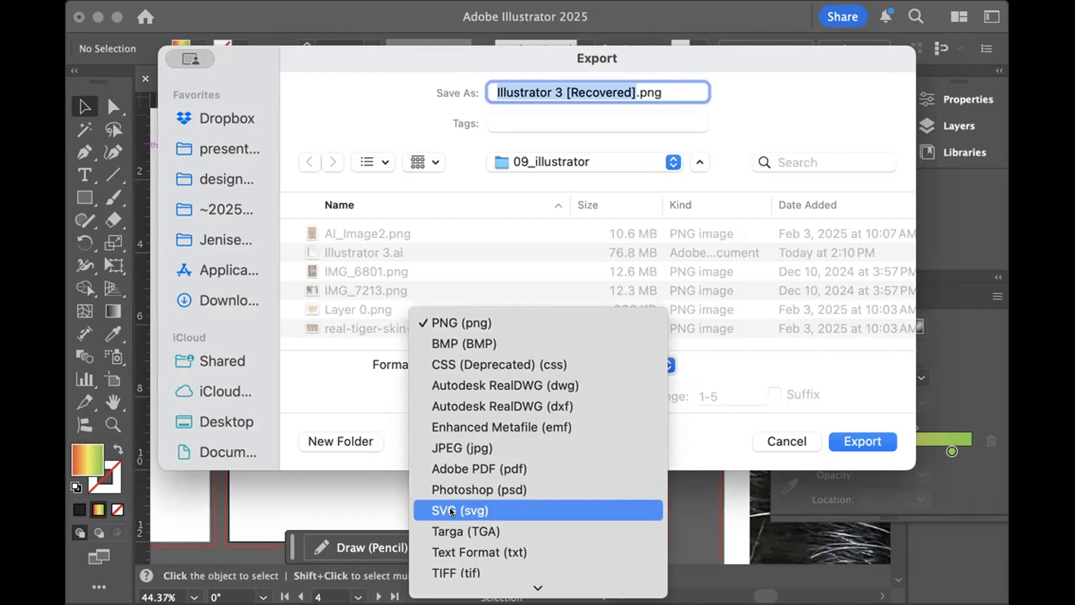
scroll(513, 522, "down", 1)
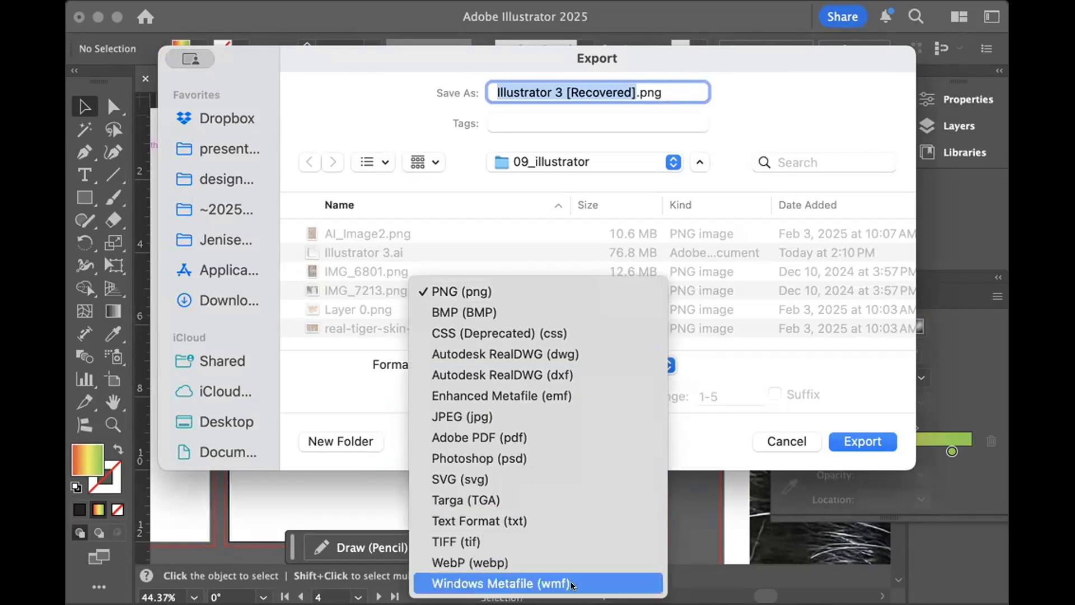
left_click(724, 430)
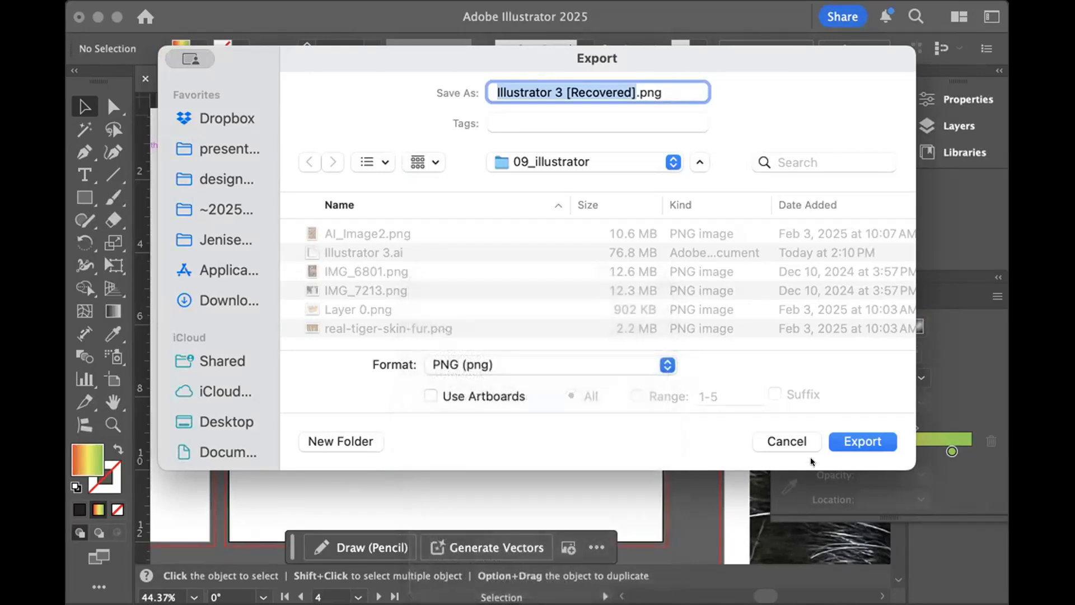
left_click(786, 440)
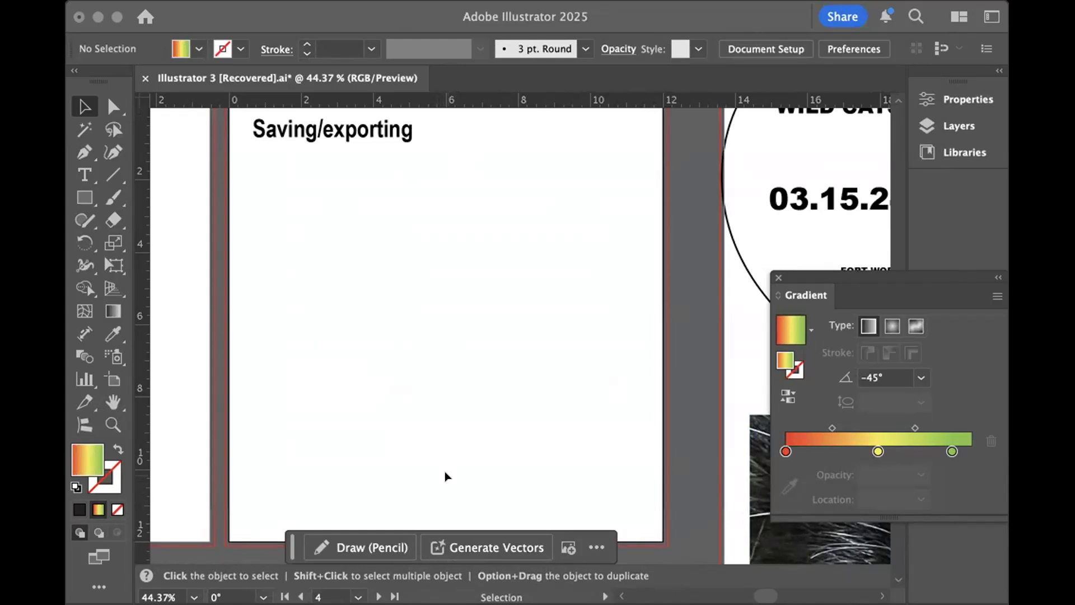
- Examine the Make a poster artboard, including its supplied event text, the arrow note and the animal images
scroll(509, 295, "right", 10)
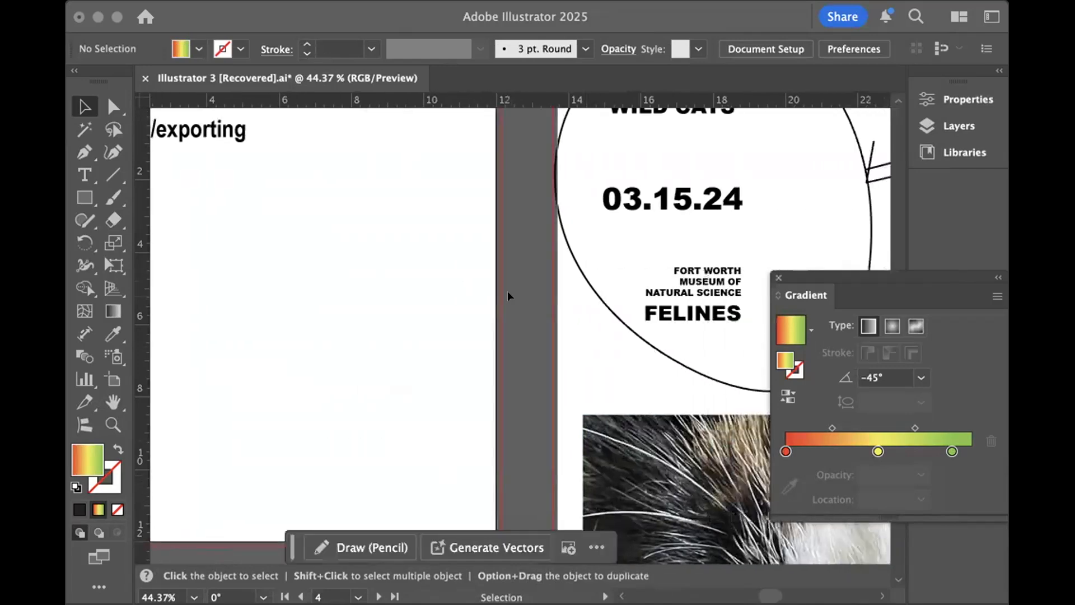
scroll(509, 295, "right", 3)
scroll(509, 295, "up", 8)
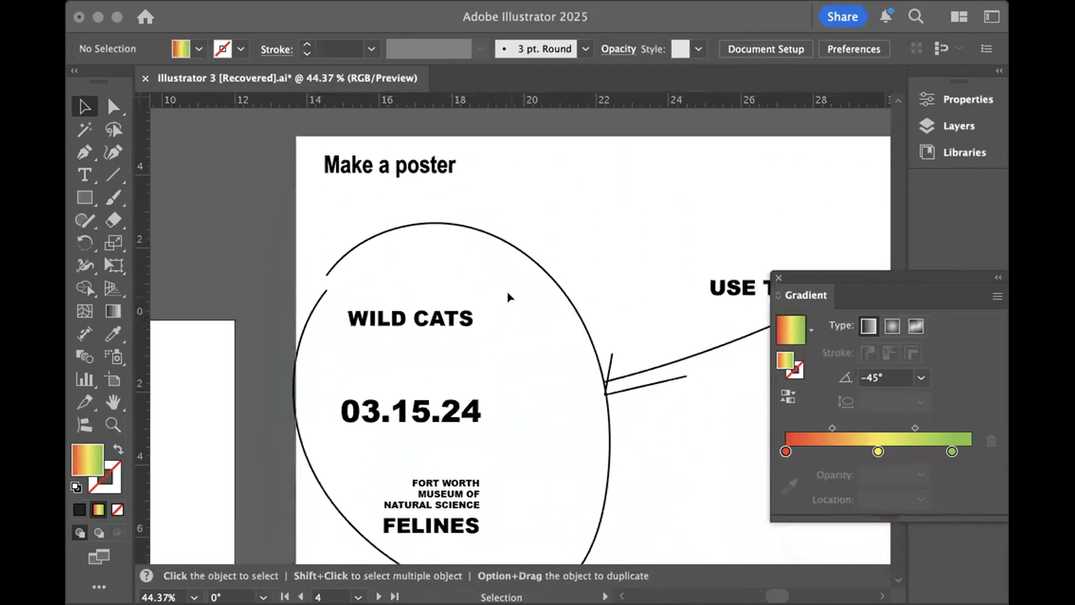
scroll(509, 295, "right", 3)
scroll(509, 295, "down", 10)
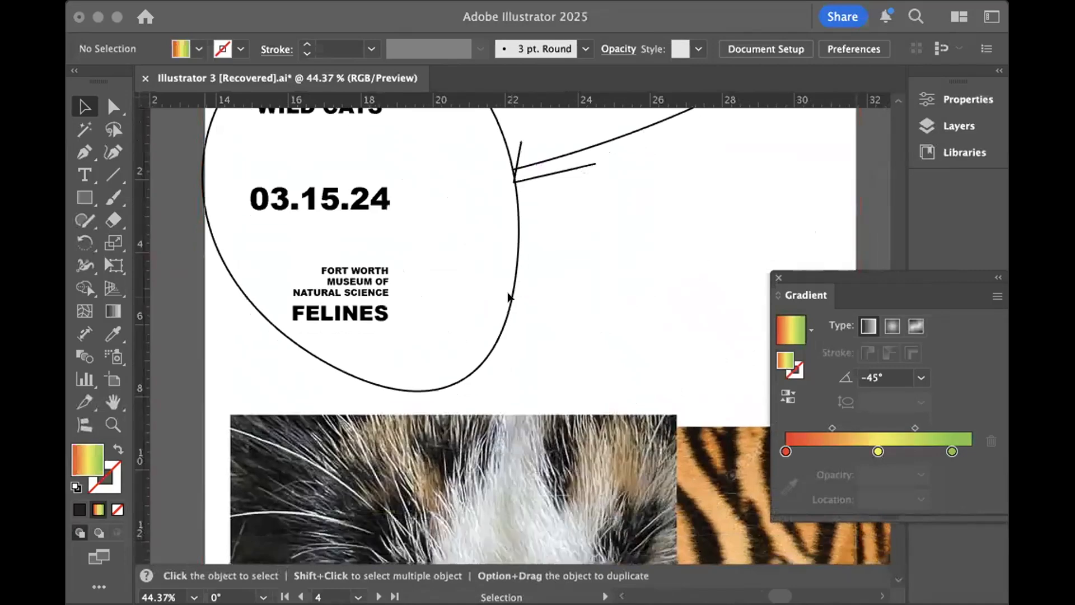
scroll(509, 295, "right", 2)
scroll(509, 295, "up", 8)
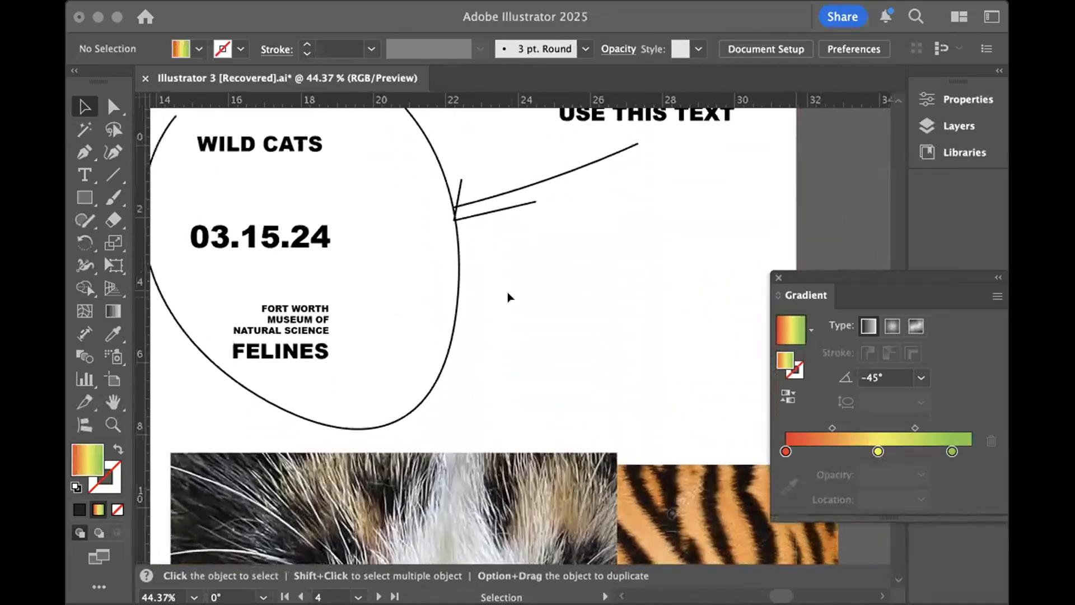
scroll(509, 295, "up", 4)
scroll(509, 295, "down", 3)
scroll(509, 295, "left", 3)
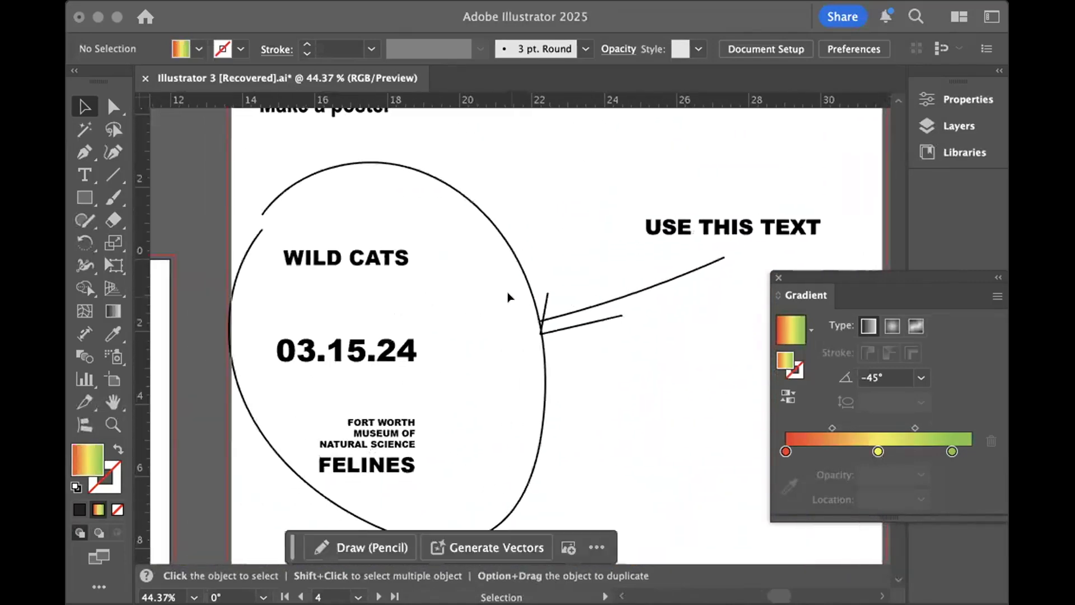
scroll(509, 295, "up", 2)
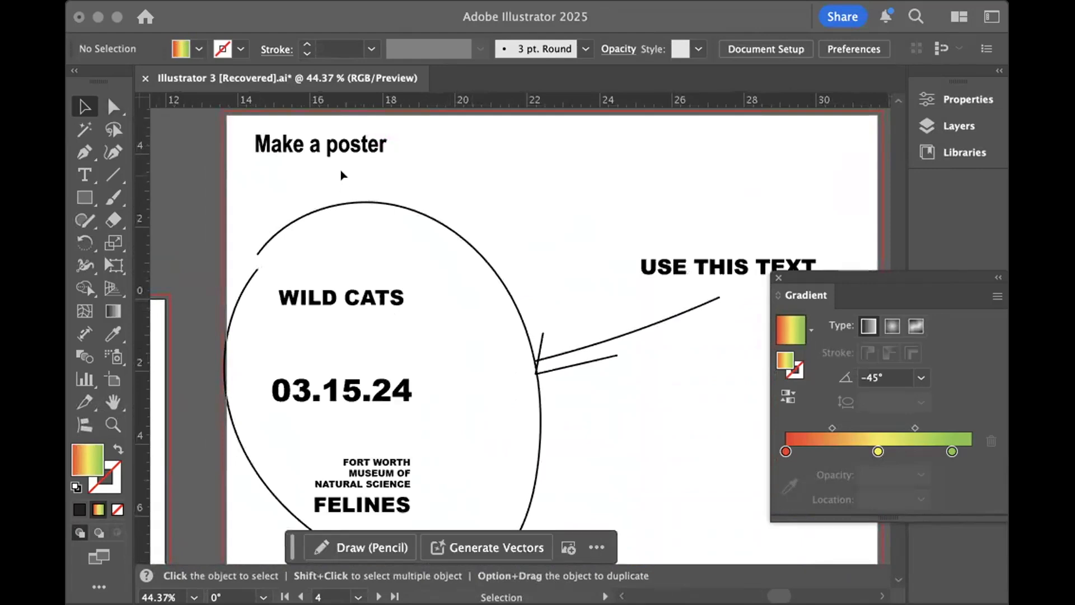
- Check the poster artboard's width and height in artboard editing mode, and leave that mode
left_click(372, 158)
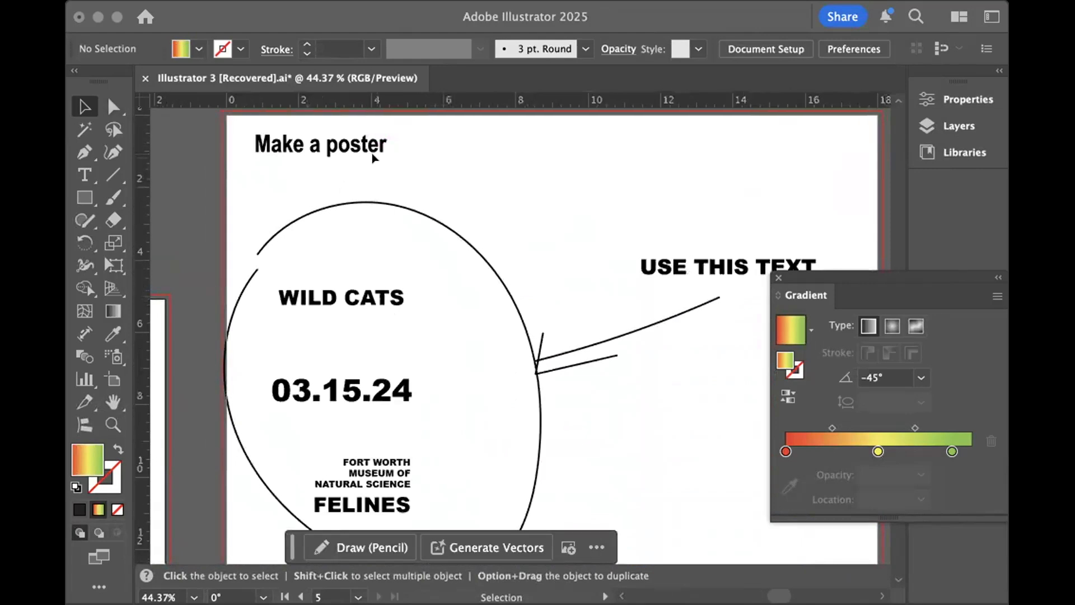
left_click(754, 50)
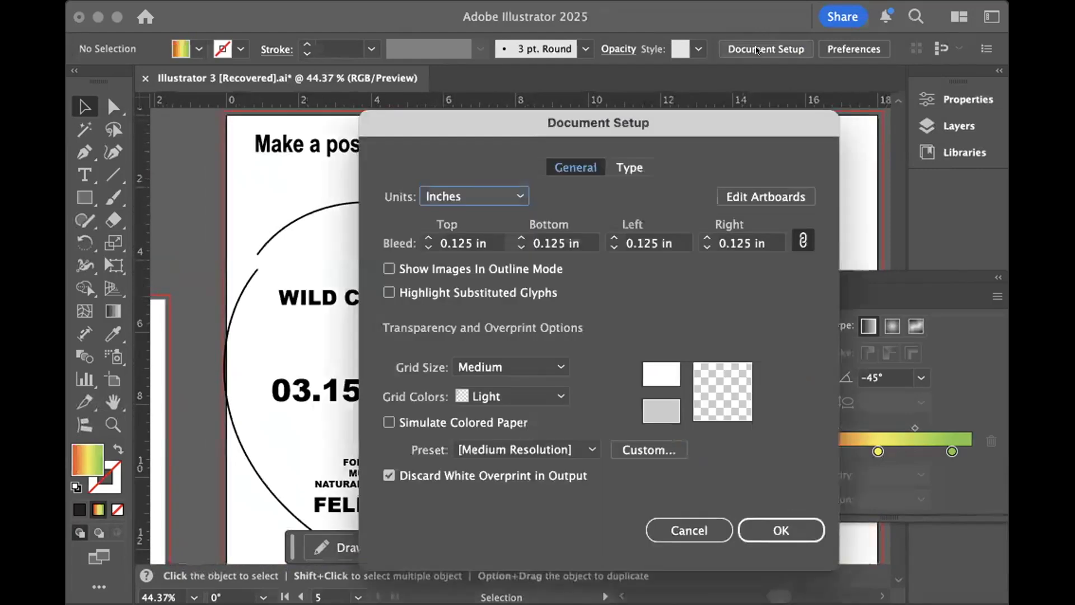
left_click(752, 195)
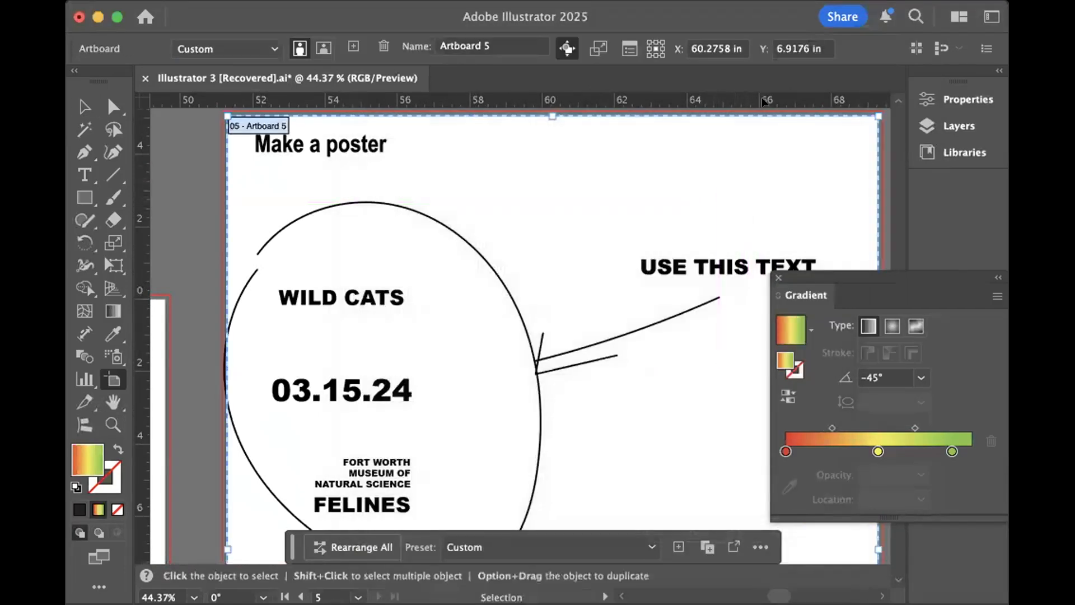
left_click(949, 99)
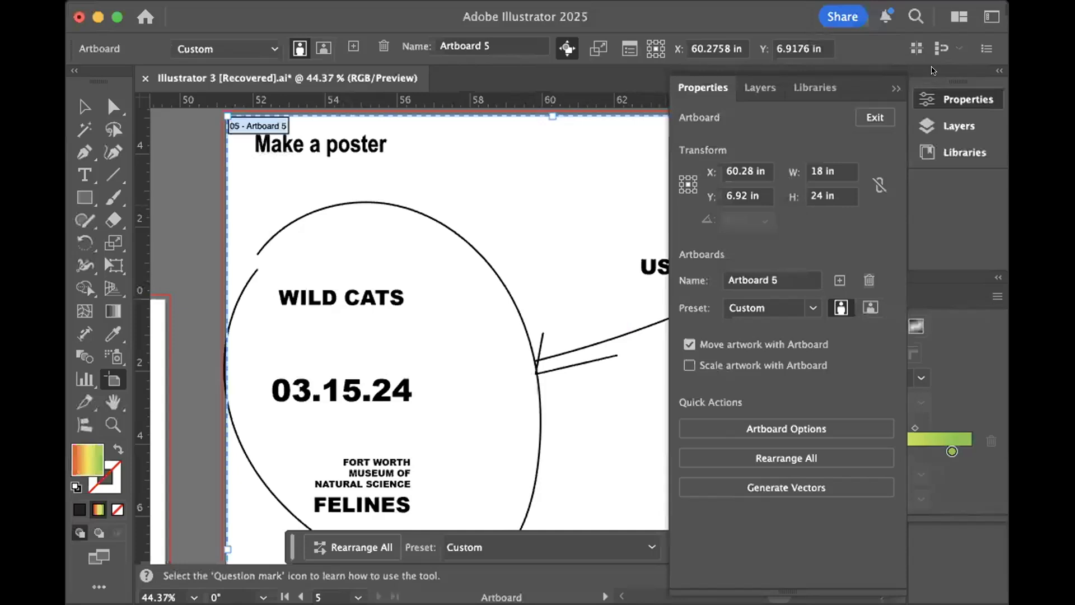
left_click(894, 88)
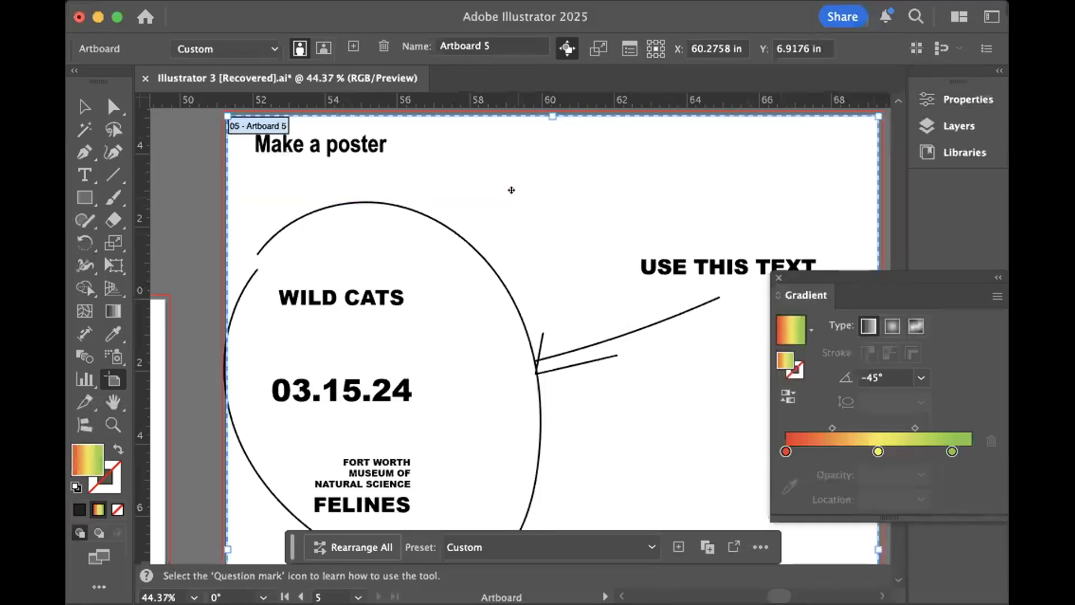
key("Escape")
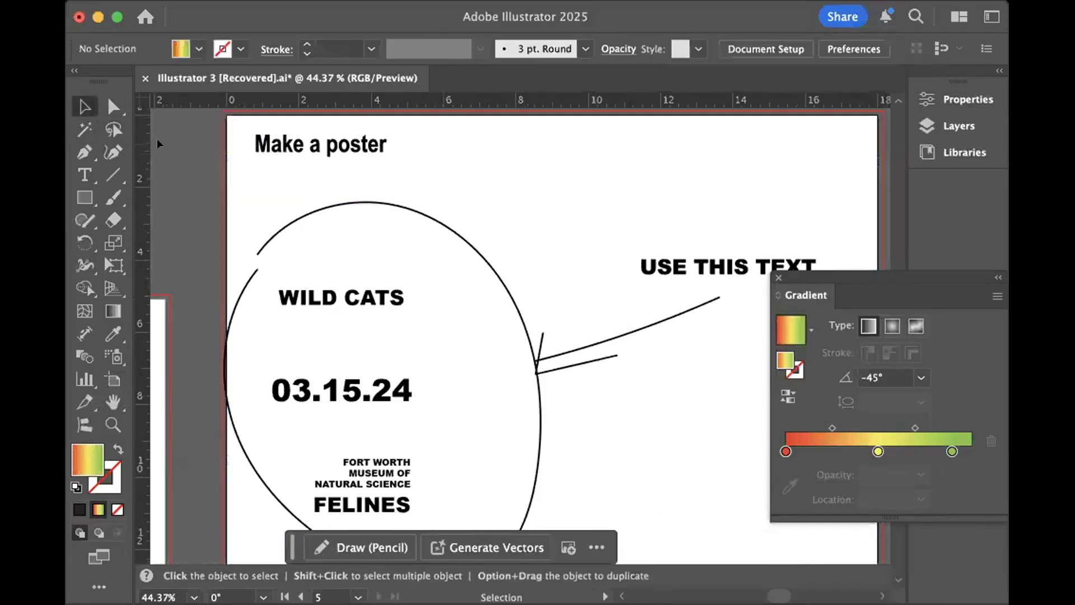
- Move the cat-eyes photo left past the poster artboard's edge and shift the tiger-fur image down and to the right
scroll(557, 217, "down", 5)
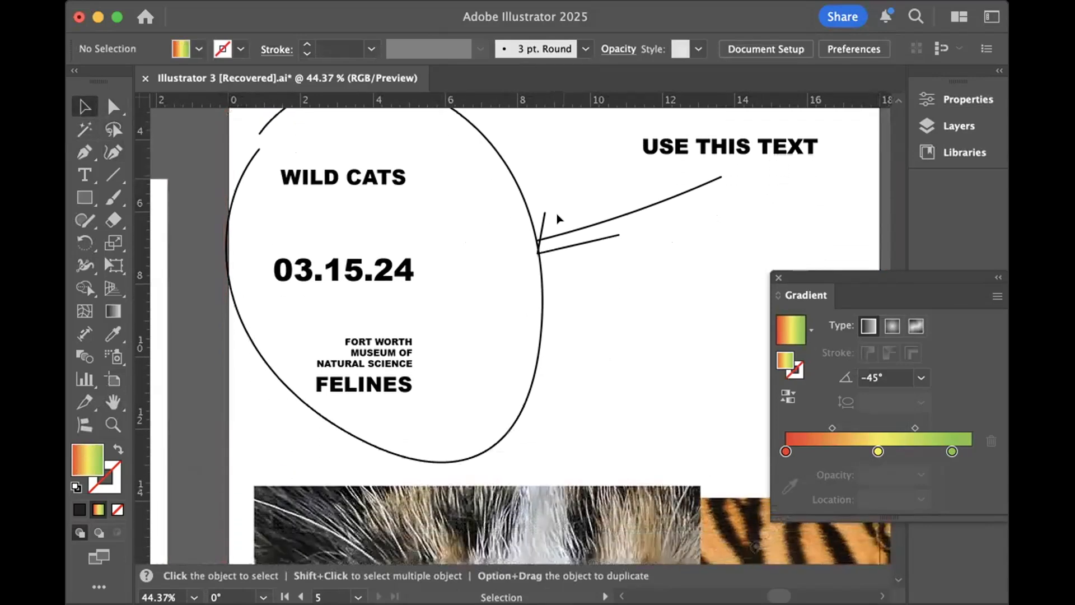
scroll(557, 217, "down", 2)
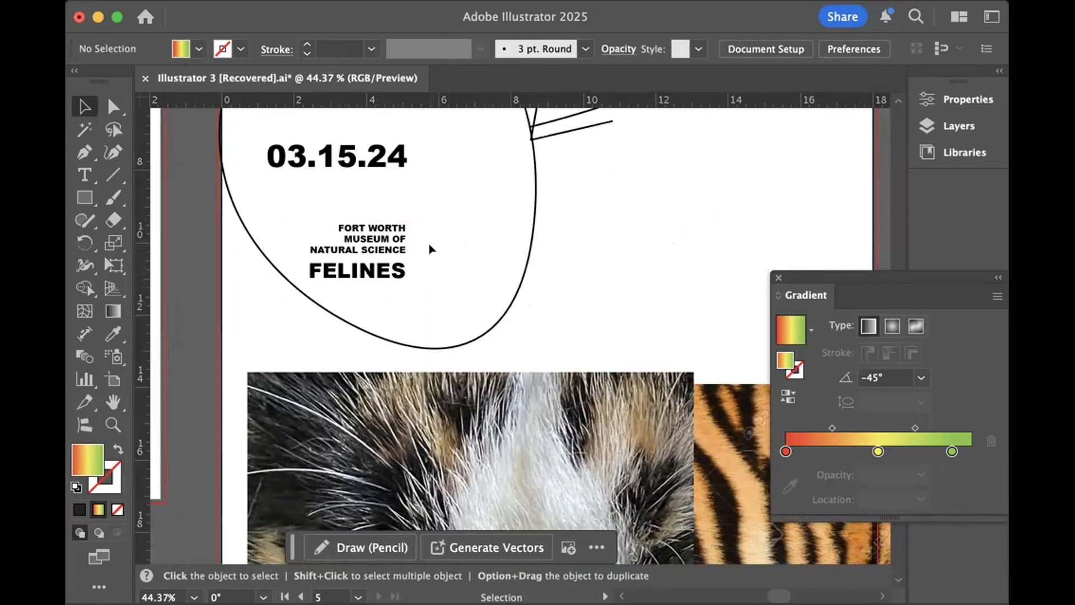
scroll(585, 298, "down", 3)
scroll(583, 297, "down", 5)
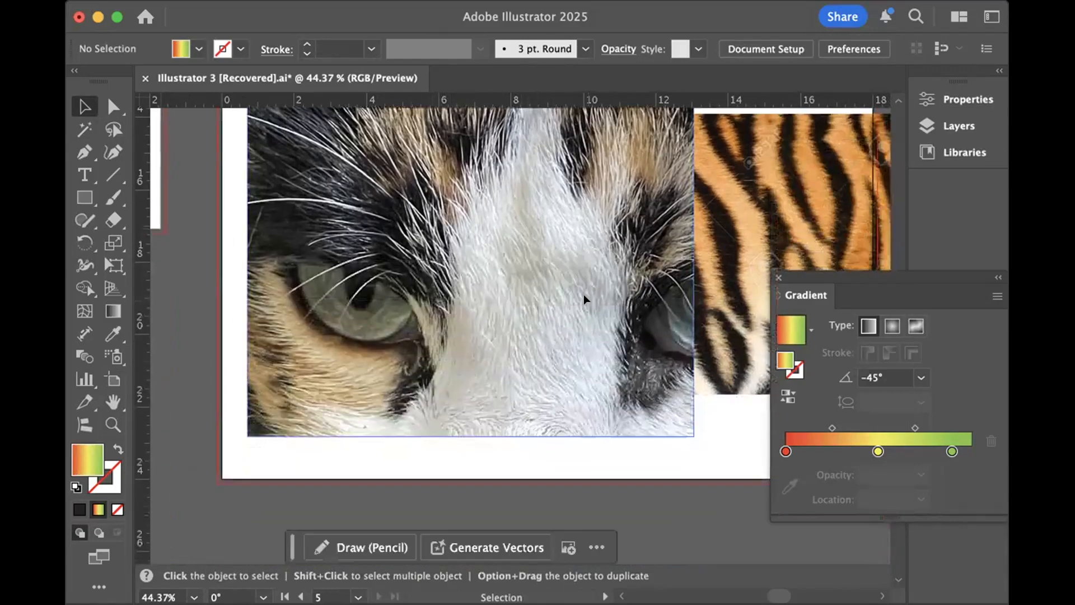
left_click_drag(583, 296, 495, 293)
left_click_drag(658, 263, 717, 366)
scroll(639, 322, "up", 8)
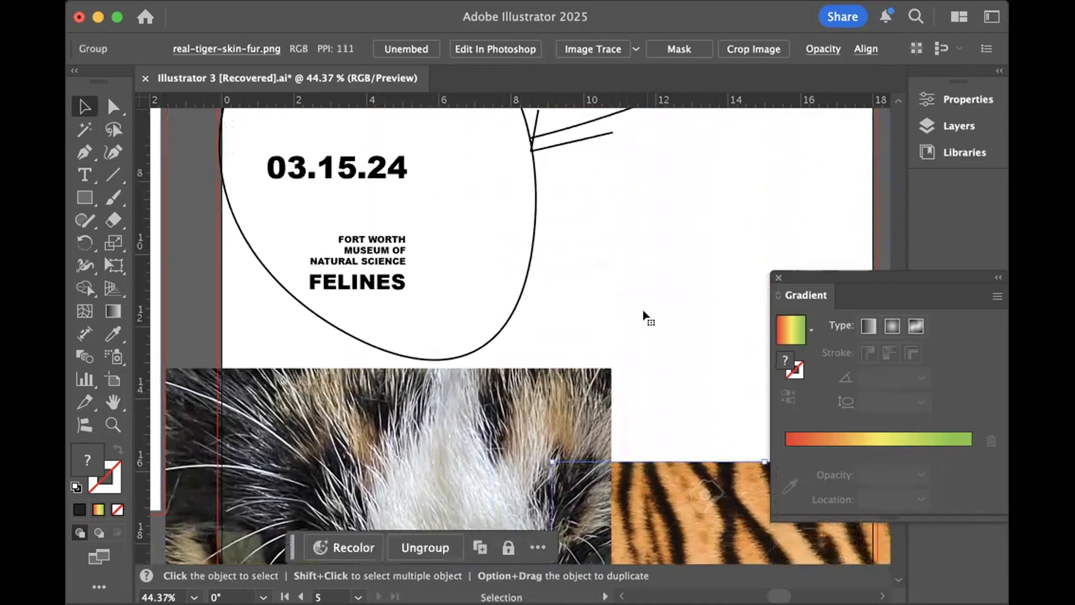
- Collapse the Work layer's contents and unlock the Instructions layer, keeping Work layer as the active layer
left_click(396, 162)
scroll(401, 168, "up", 4)
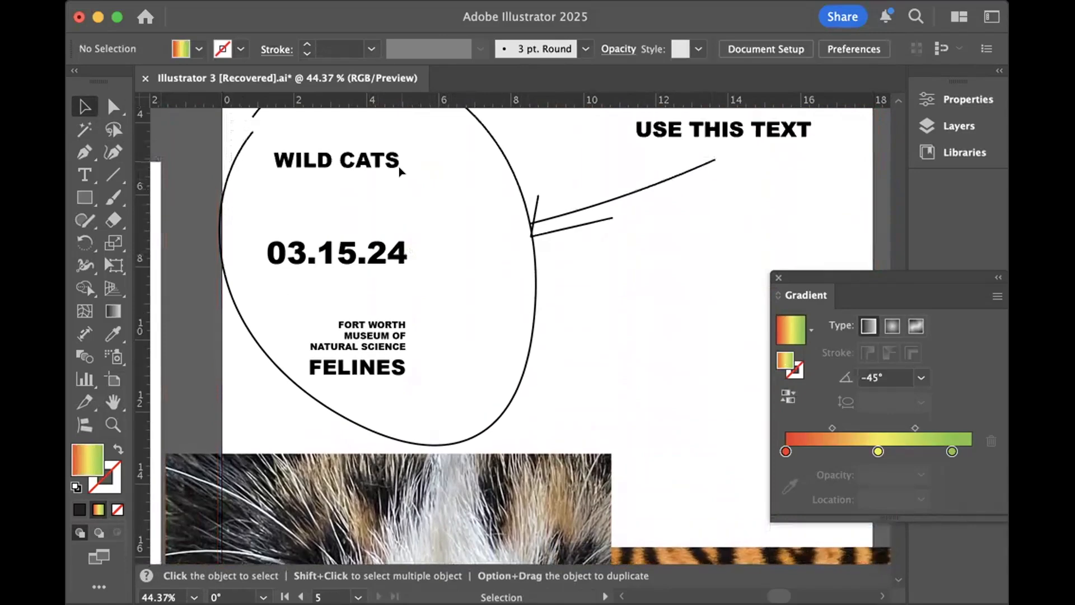
left_click(968, 126)
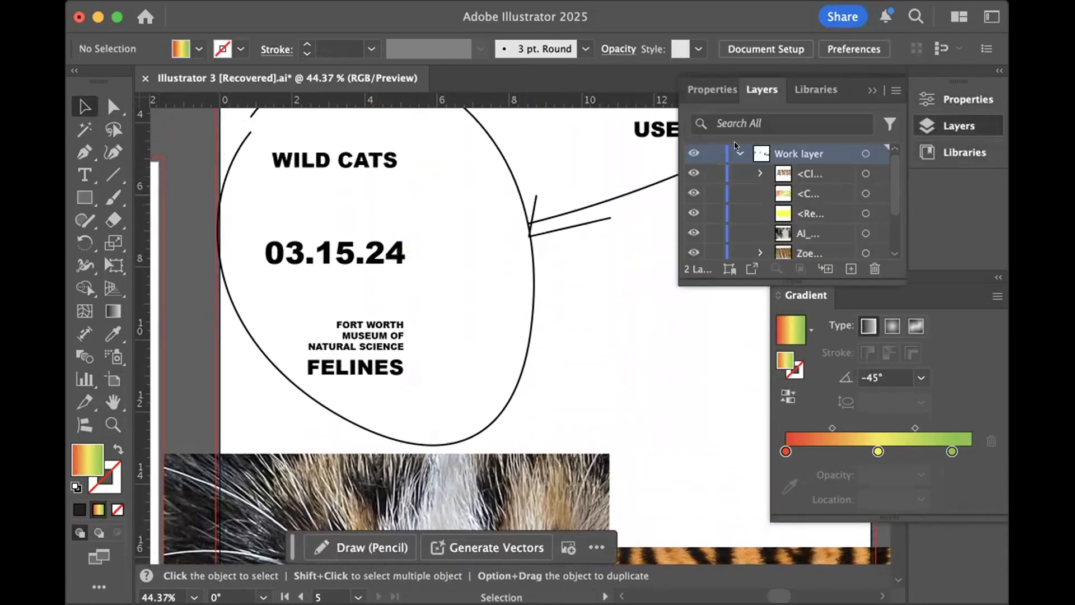
left_click(738, 152)
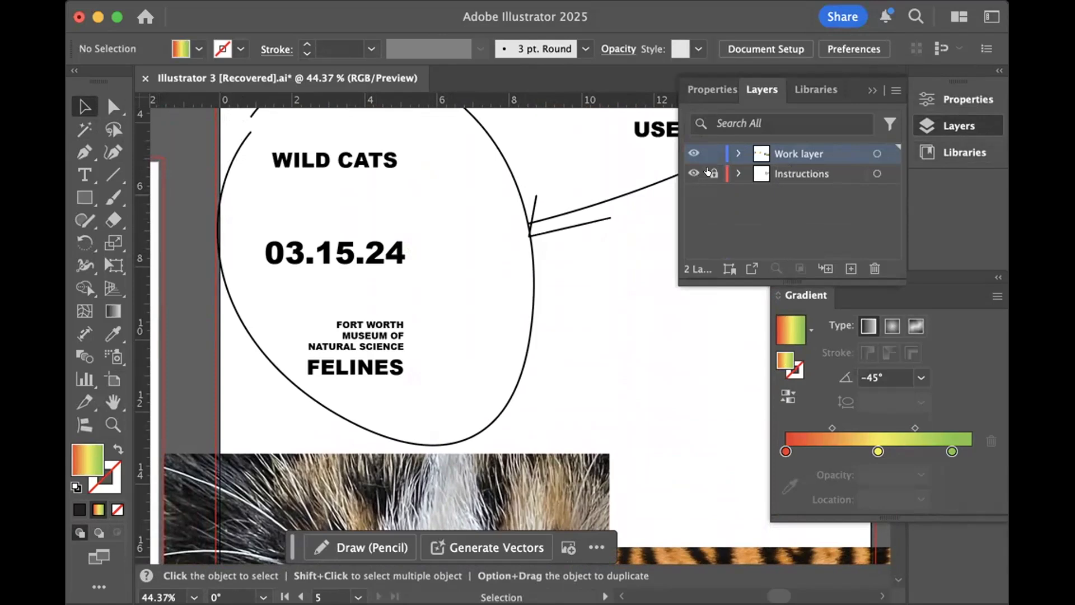
left_click(365, 252)
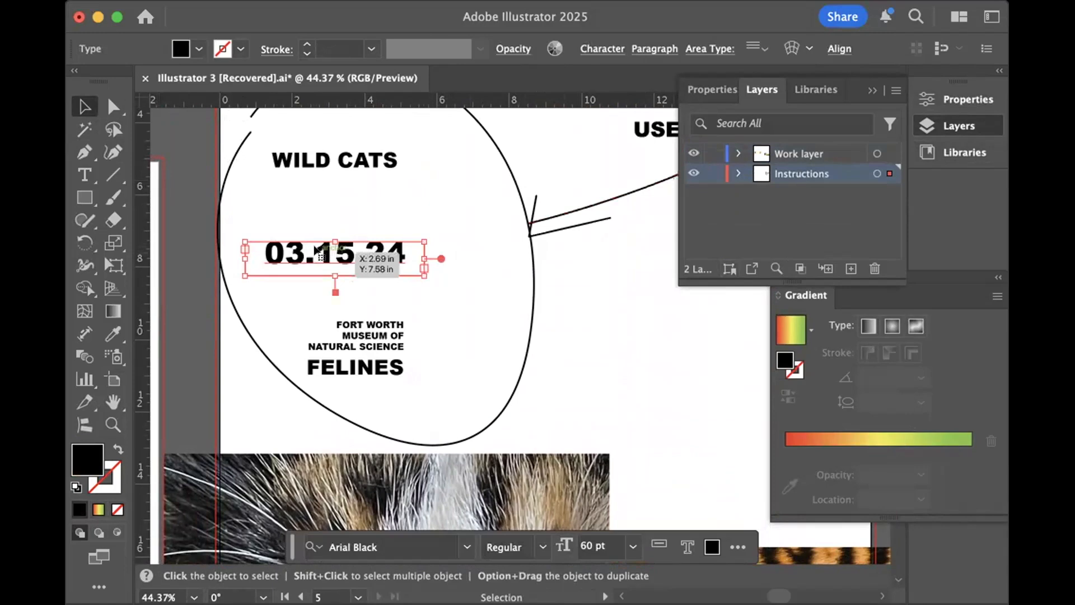
left_click(782, 159)
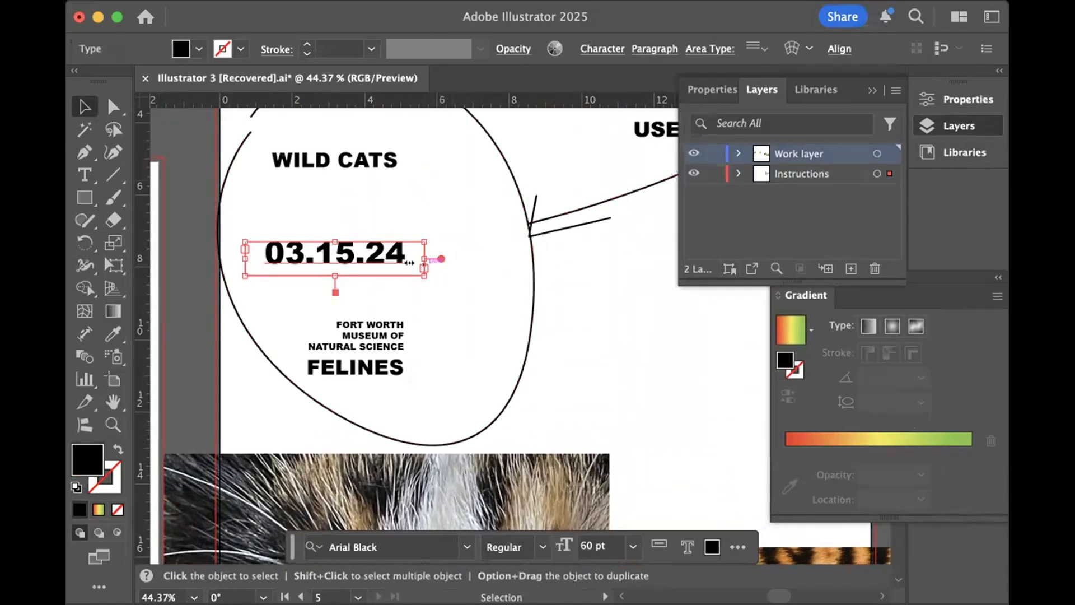
- Examine the poster artboard from the Make a poster heading and event text down to the cat-eyes and tiger-fur images
left_click(451, 269)
scroll(451, 269, "up", 5)
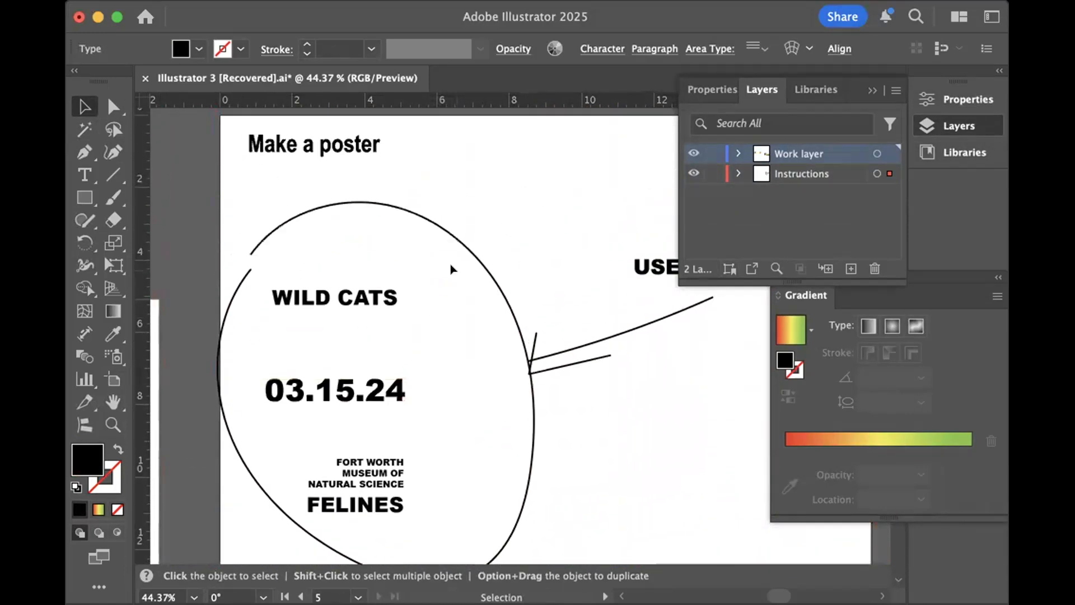
scroll(451, 269, "down", 5)
scroll(451, 268, "right", 5)
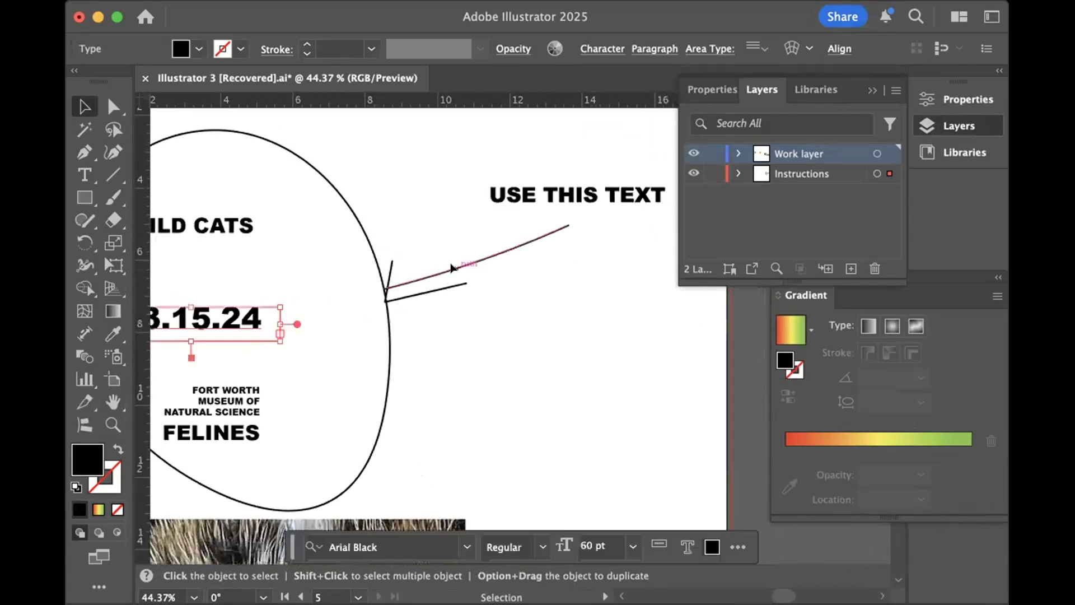
scroll(452, 268, "down", 5)
scroll(451, 268, "left", 1)
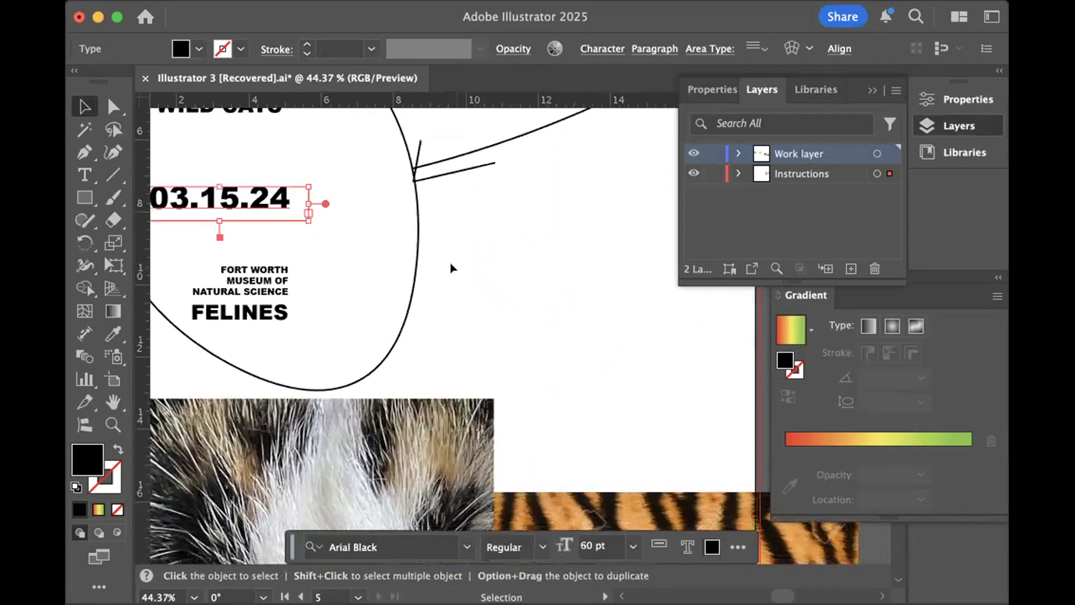
scroll(451, 269, "down", 5)
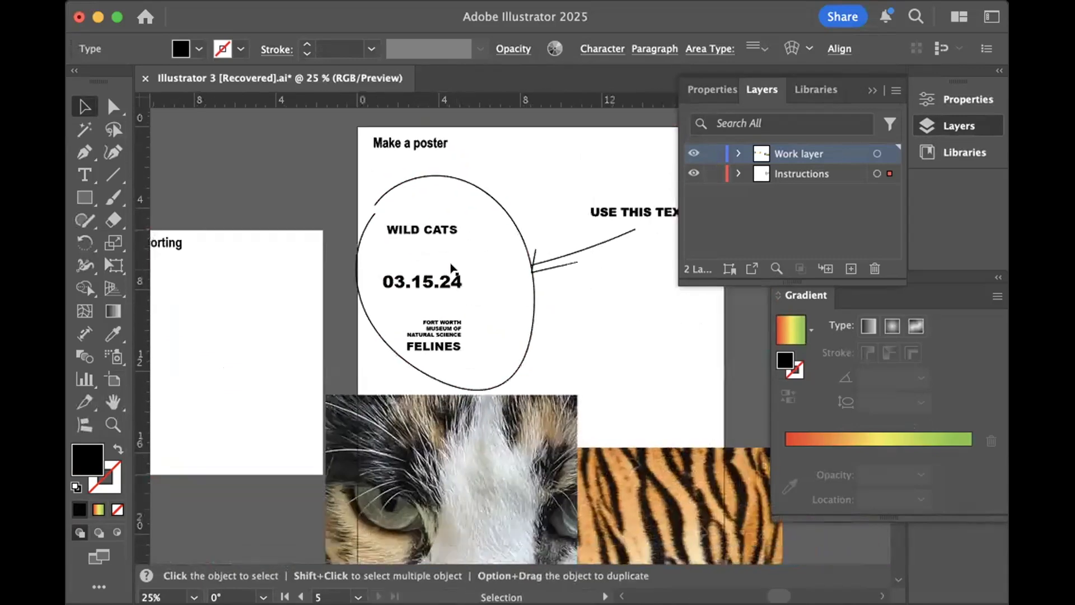
scroll(451, 269, "down", 5)
scroll(451, 269, "right", 4)
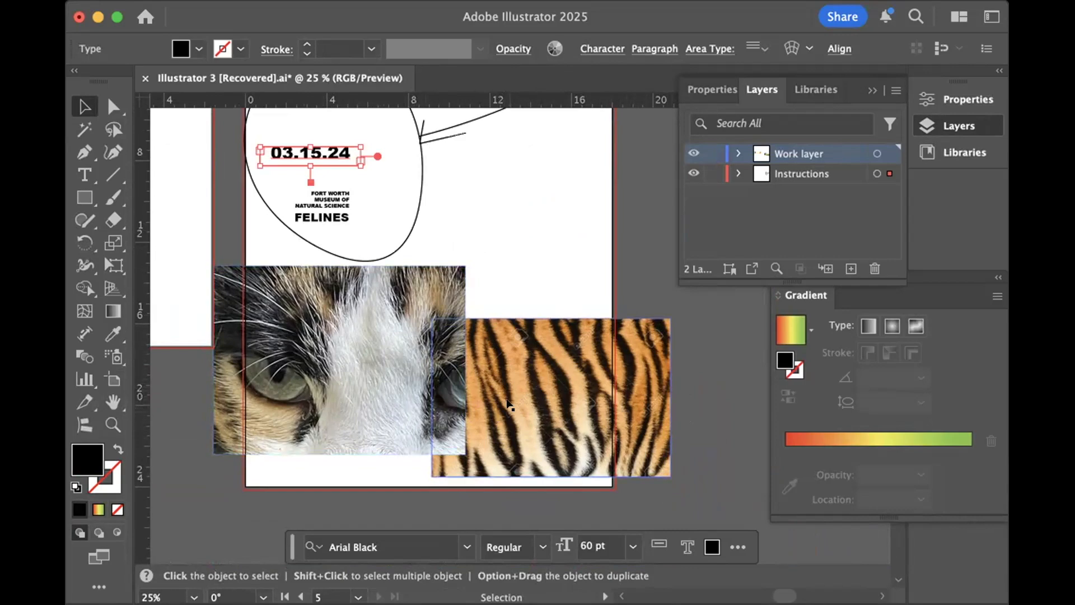
scroll(509, 405, "up", 1)
scroll(509, 405, "up", 2)
scroll(556, 312, "up", 3)
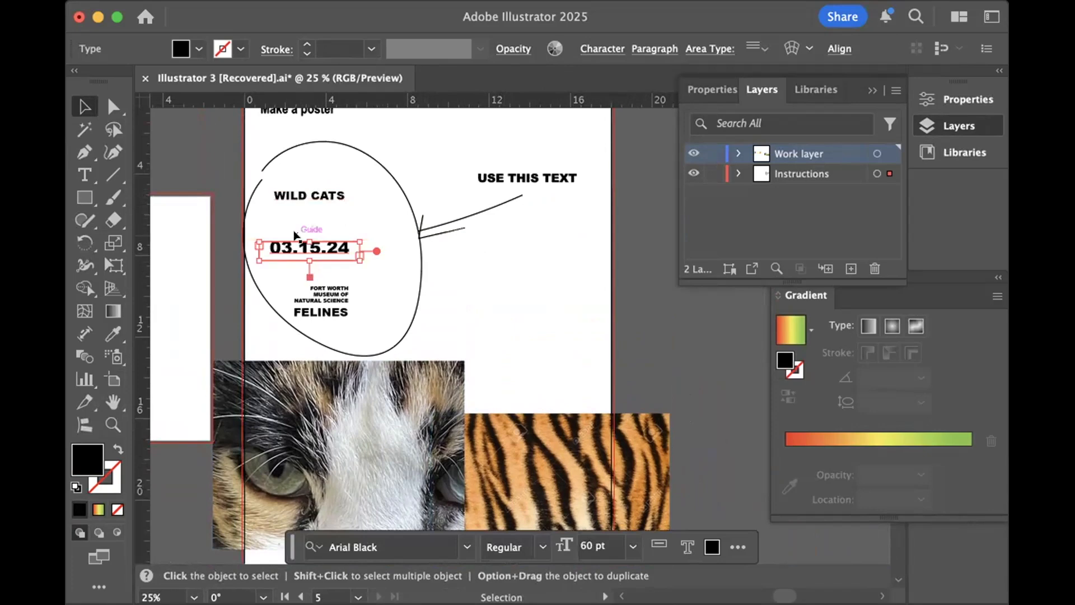
- Change the poster's date text to 08.15.25 and deselect it
double_click(343, 247)
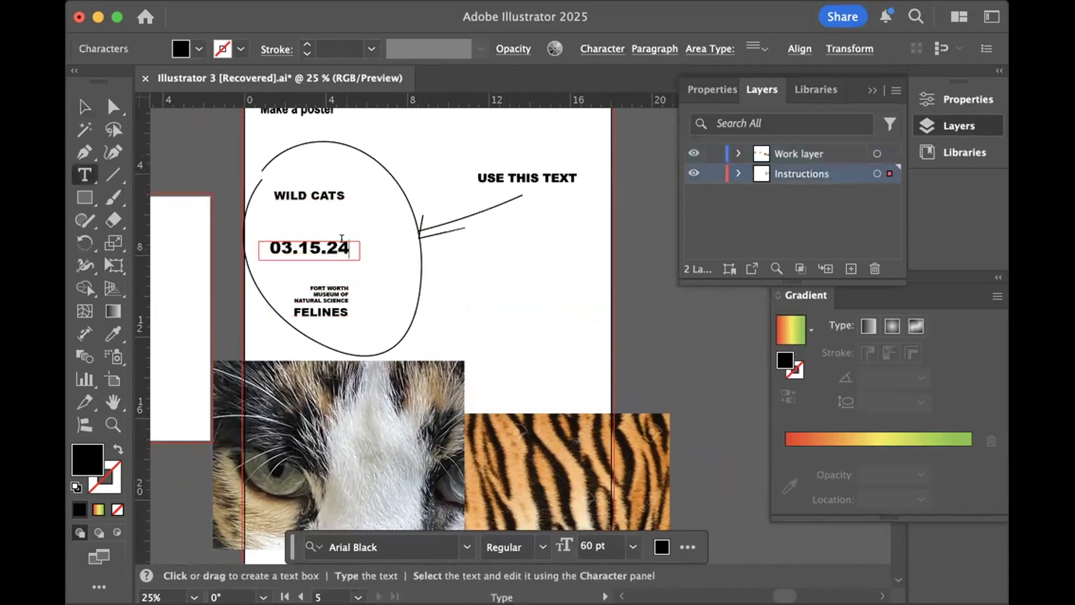
type("\\5")
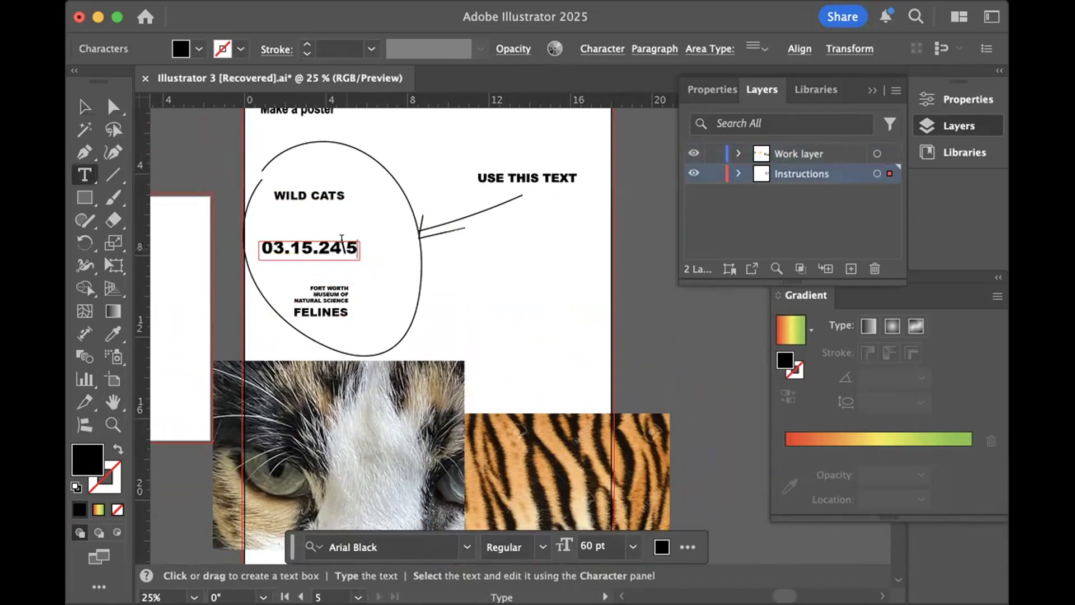
key("BackSpace")
key("BackSpace")
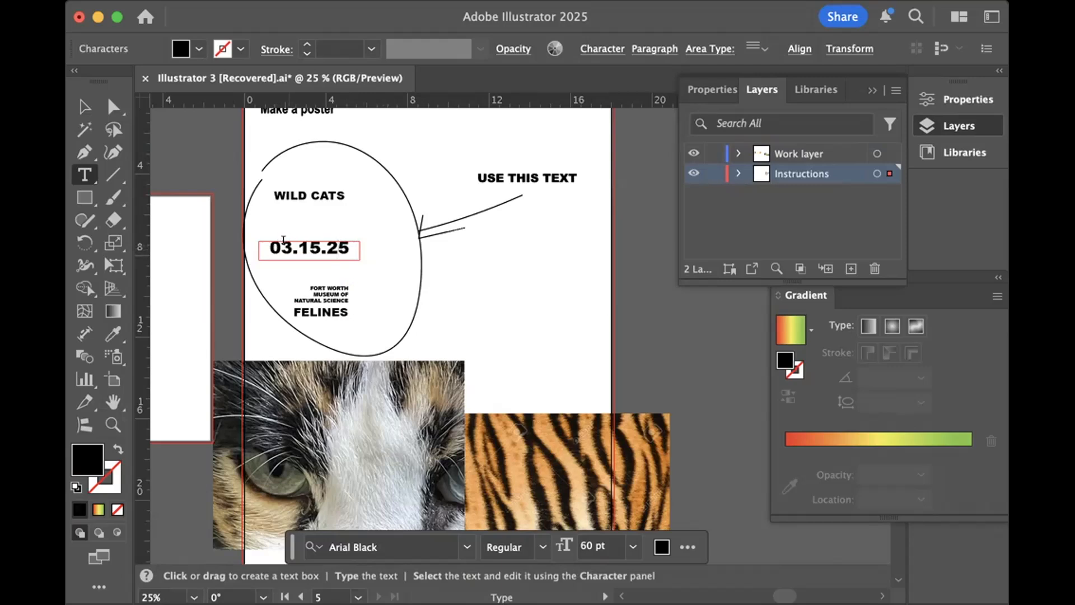
key("BackSpace")
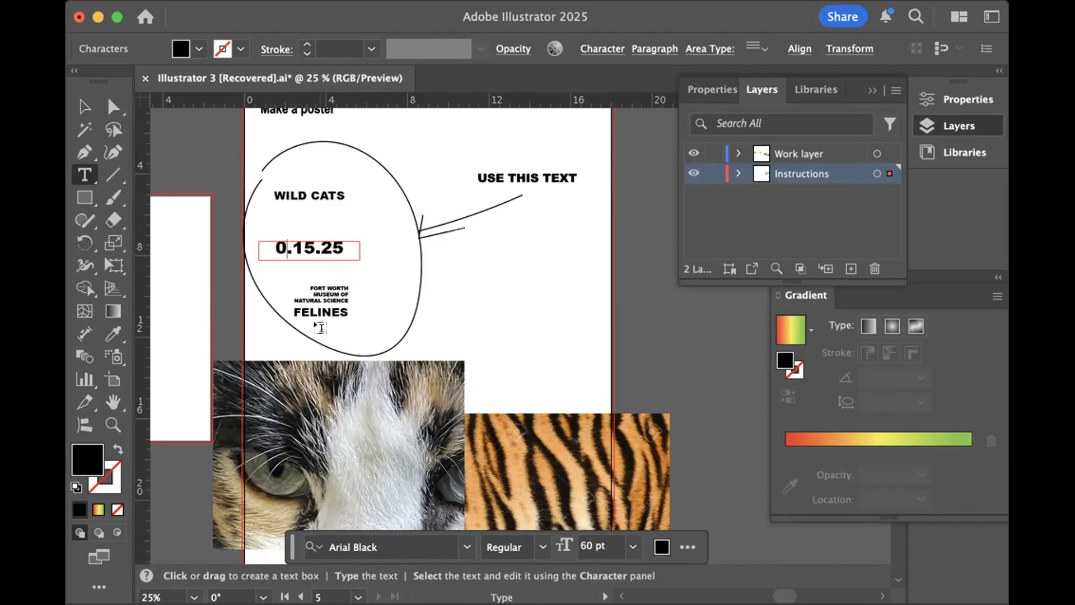
type("8")
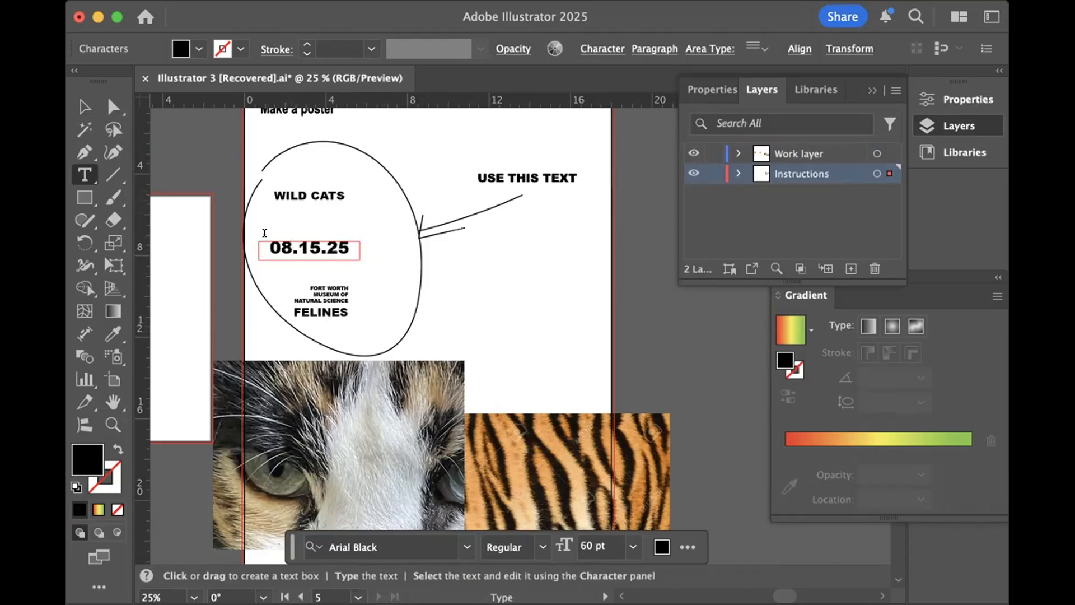
key("Escape")
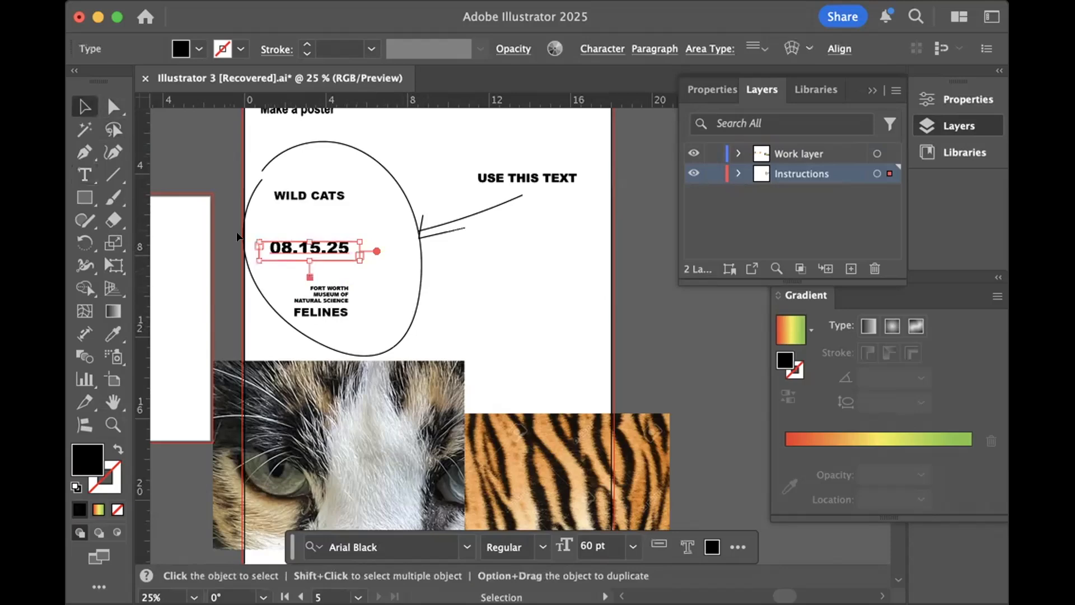
left_click(465, 285)
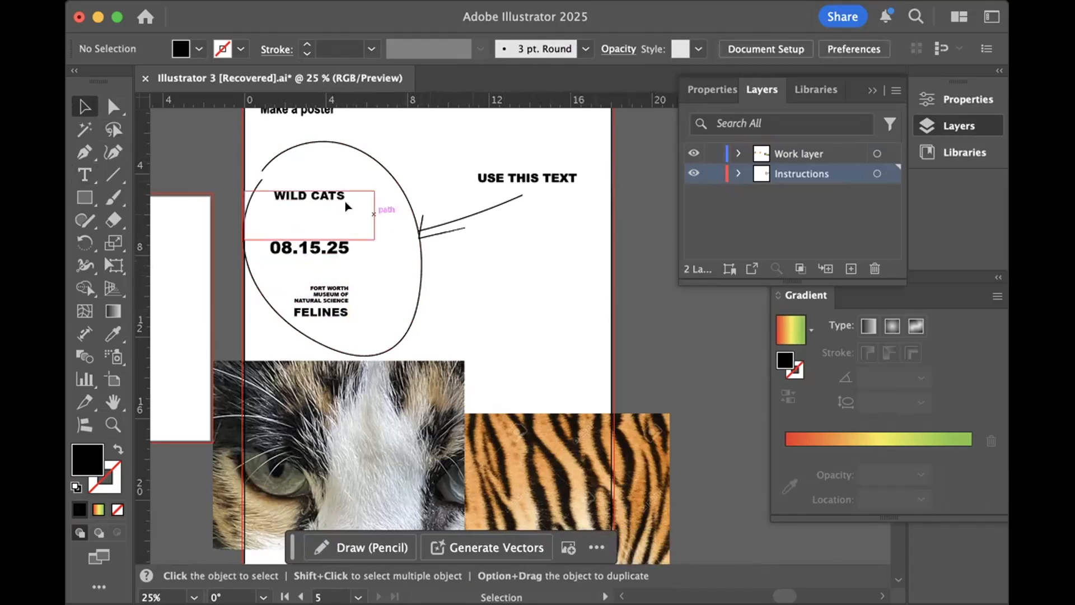
- Inspect the WILD CATS text frame, deselect it, and look over the poster's text and images
left_click(314, 192)
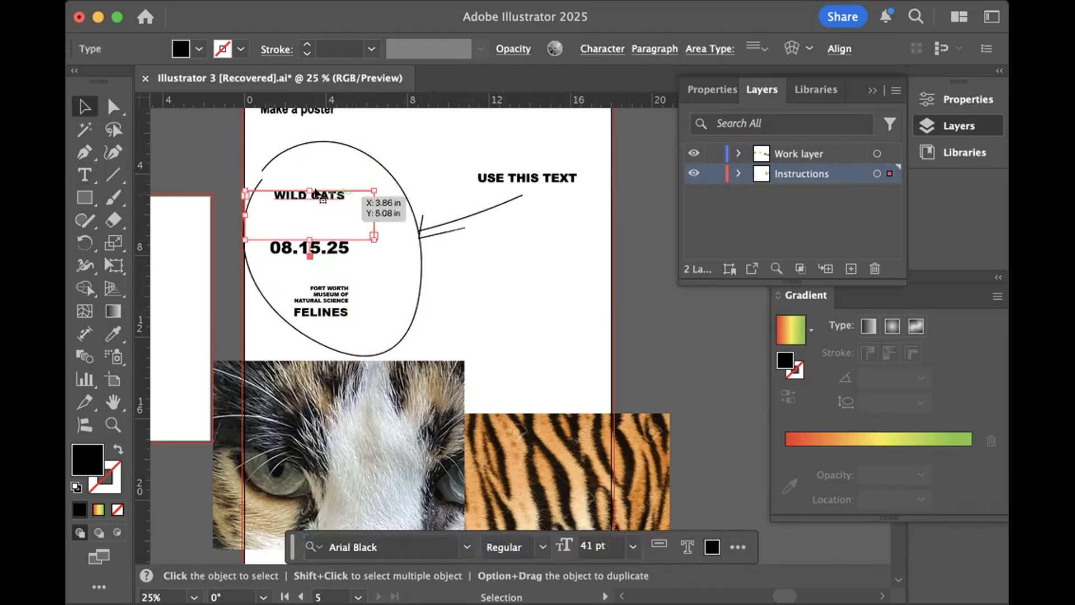
double_click(314, 193)
left_click(77, 101)
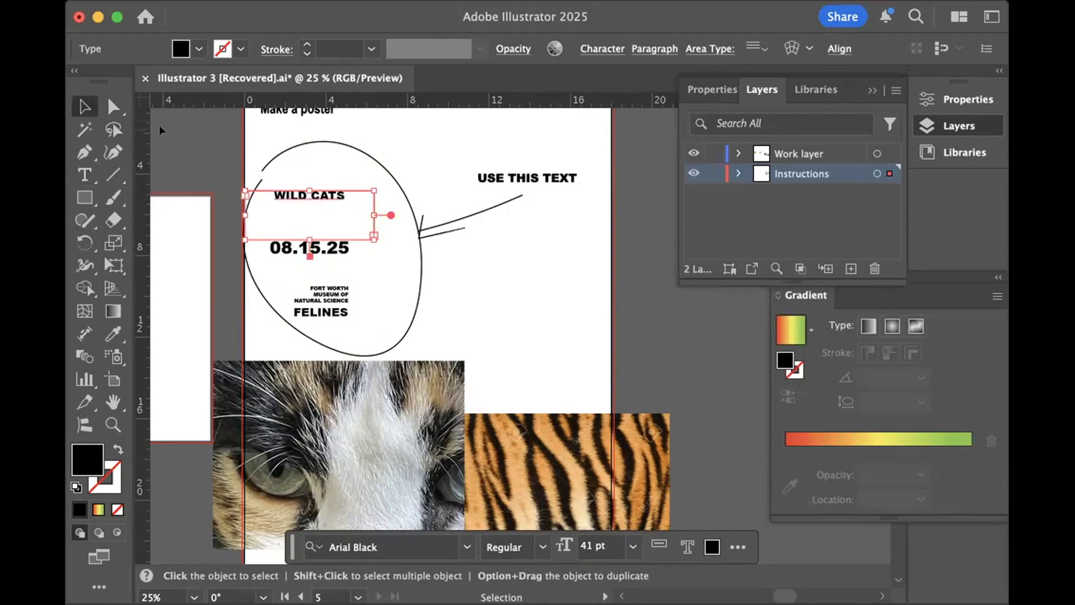
left_click(204, 155)
scroll(358, 176, "down", 2)
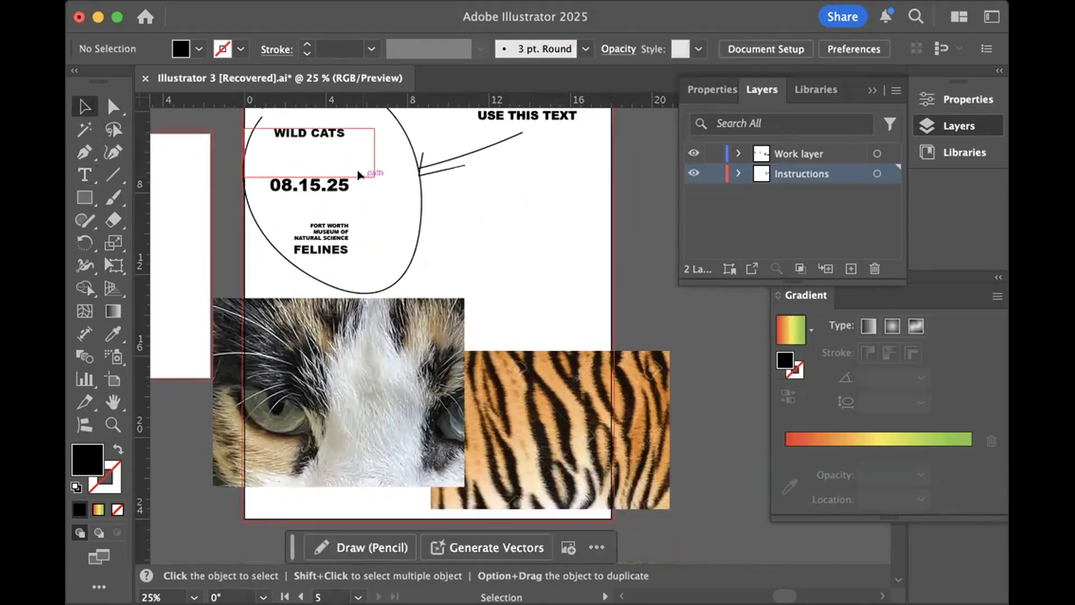
scroll(358, 176, "up", 4)
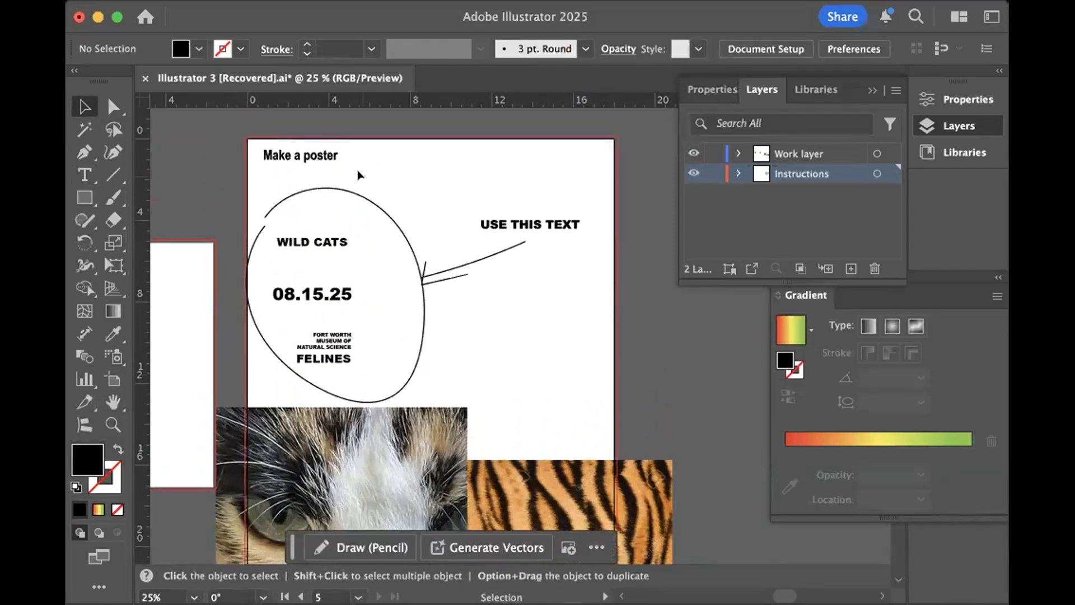